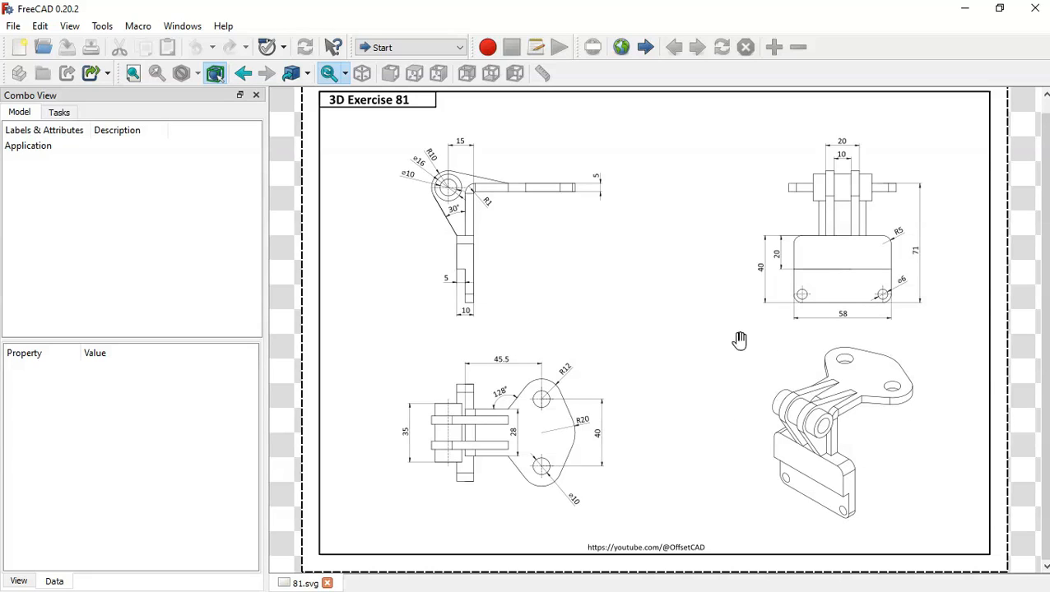
- Create a new document and switch to the Part Design workbench
click(20, 48)
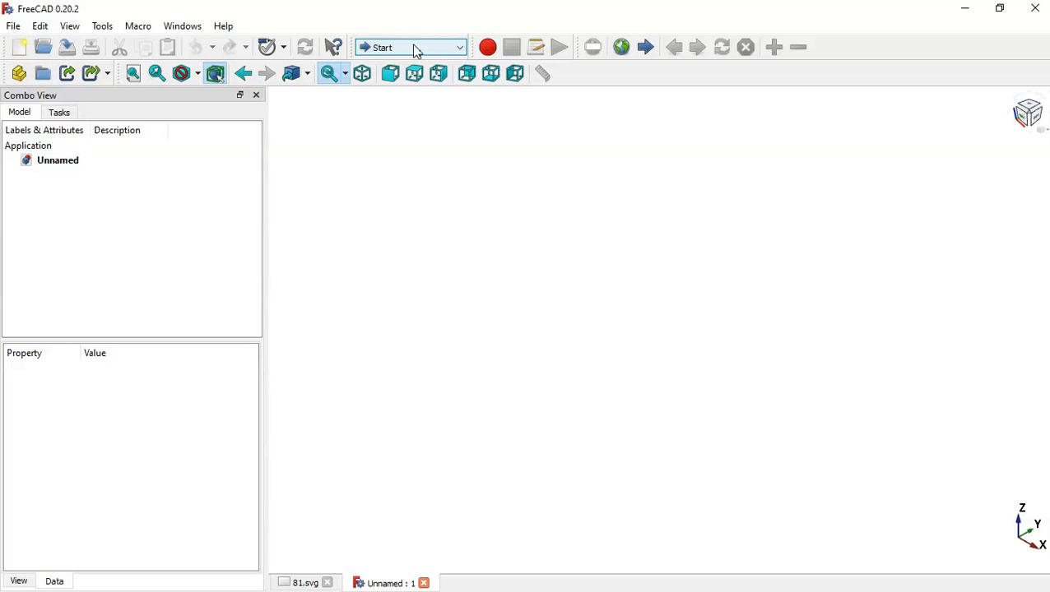
click(445, 48)
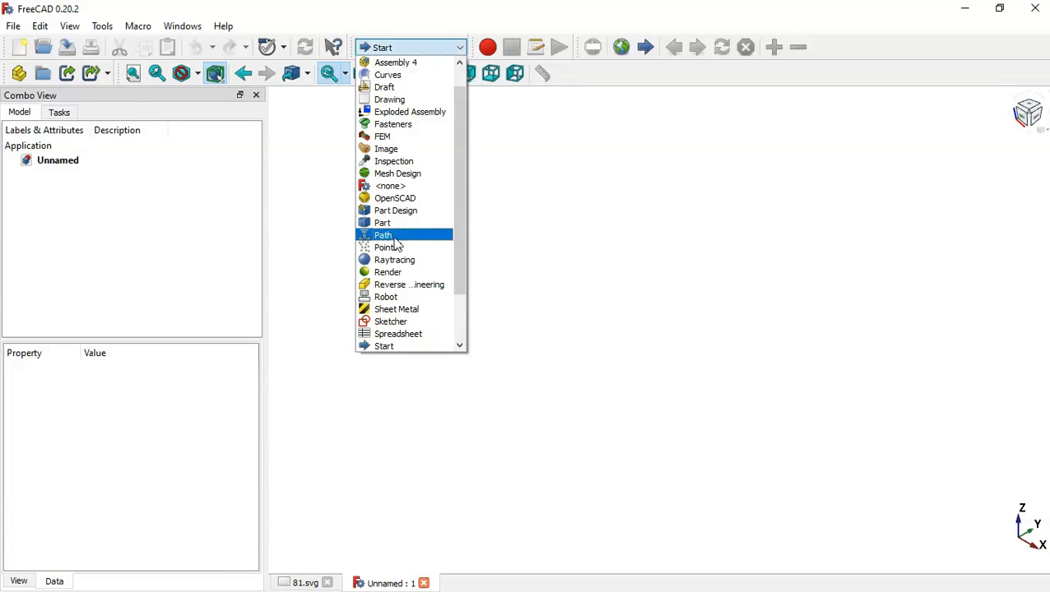
click(402, 213)
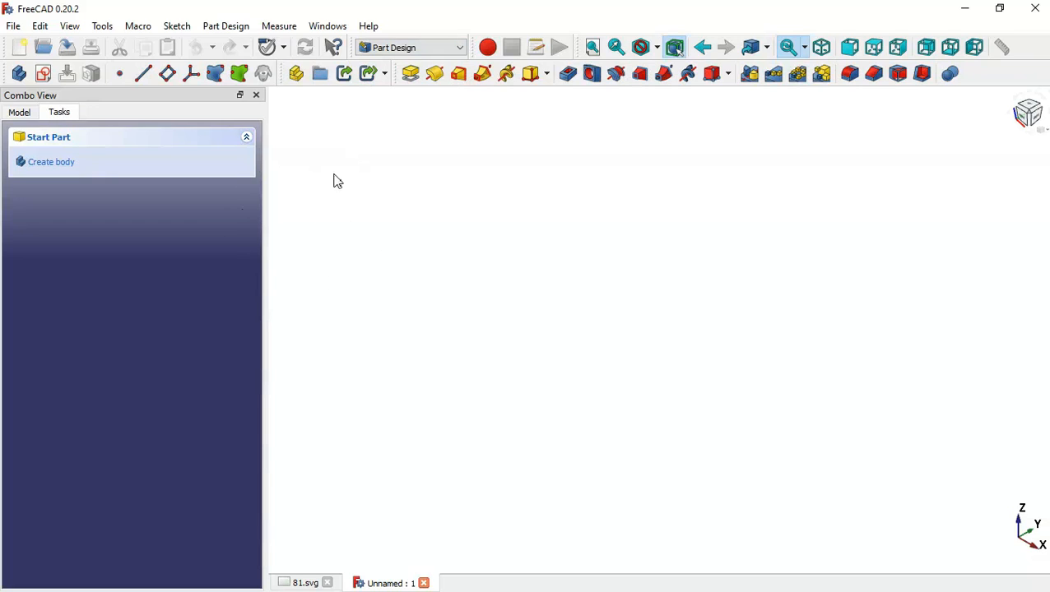
- Create a body and start a new sketch on the YZ plane
click(56, 169)
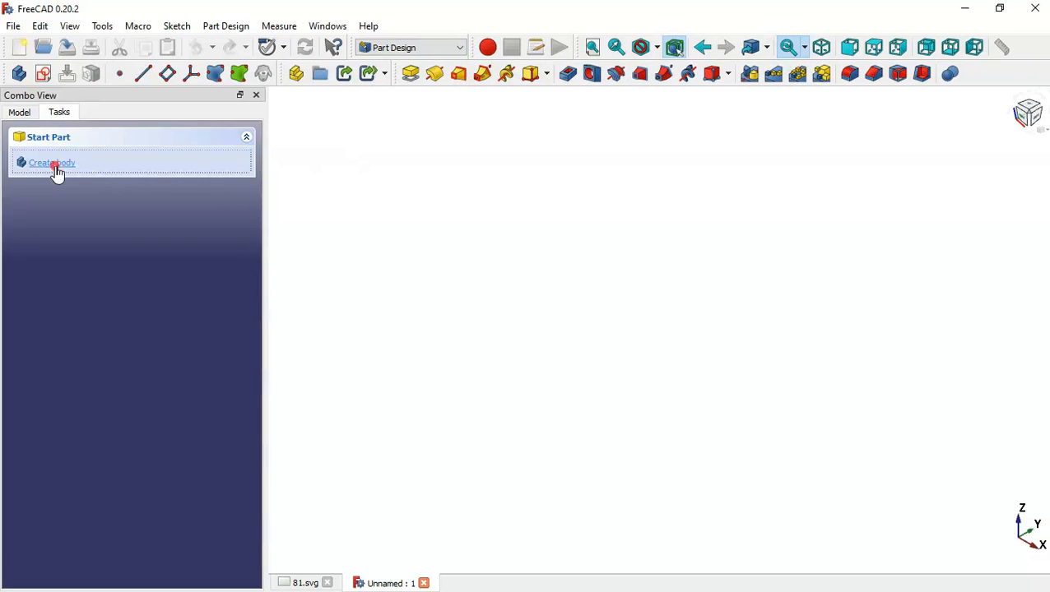
click(63, 169)
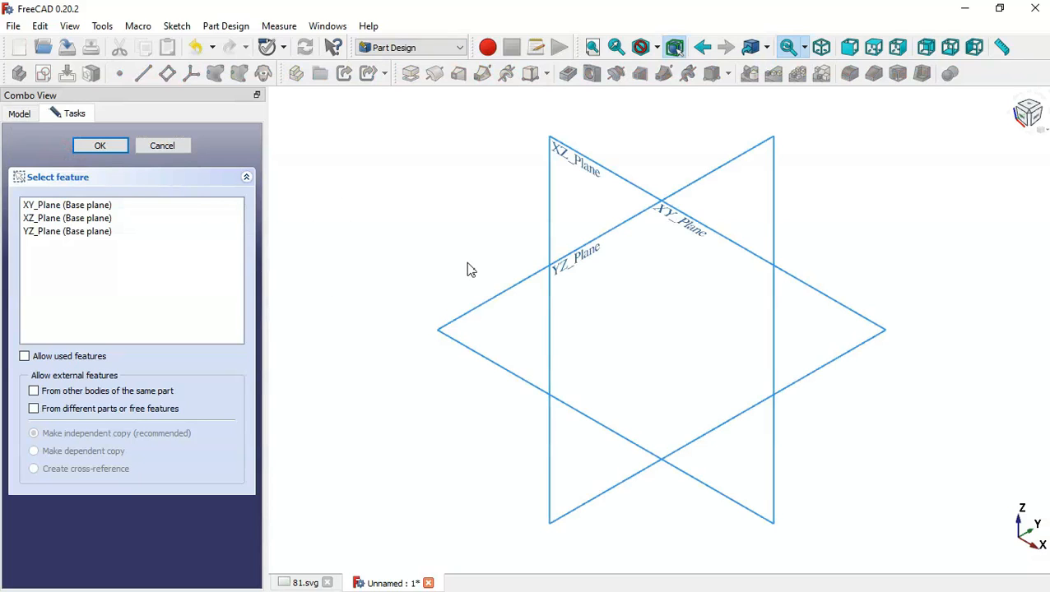
click(579, 265)
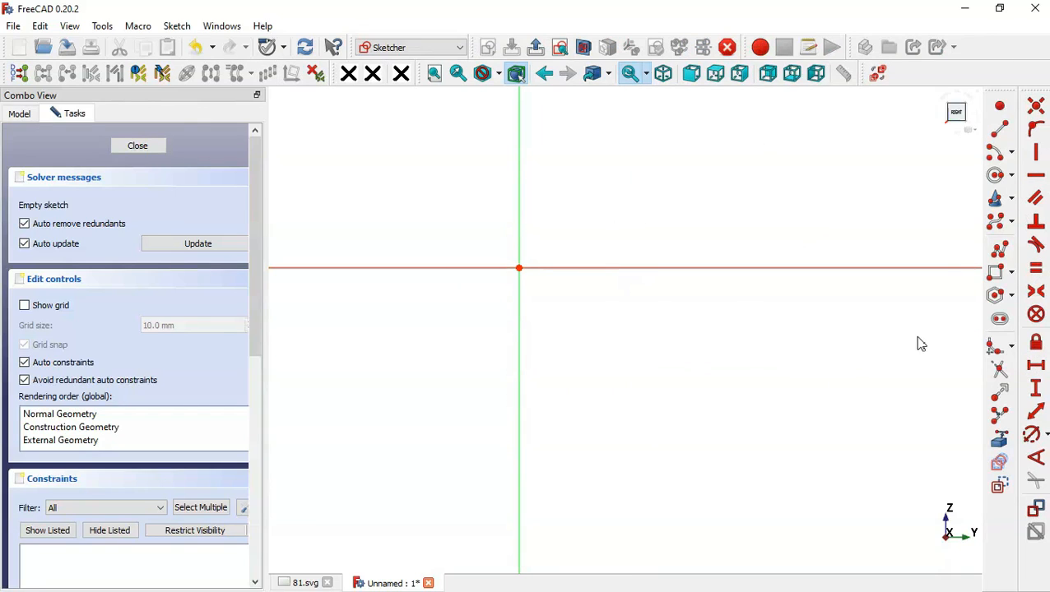
- Sketch a polyline from the horizontal axis to the origin and down the vertical axis, with segments about 72 mm and 51 mm long
click(1000, 247)
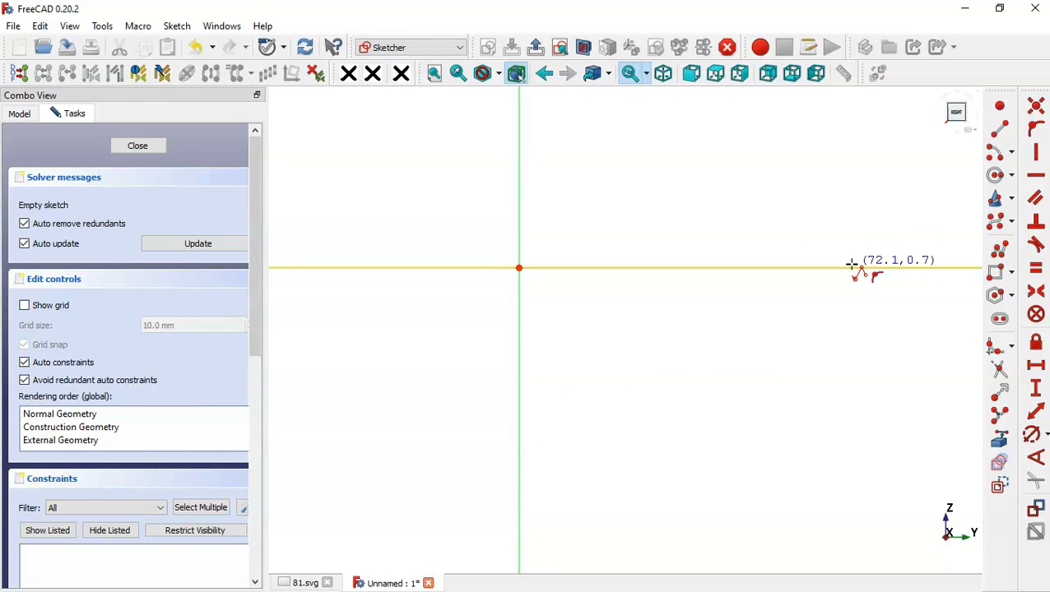
click(852, 264)
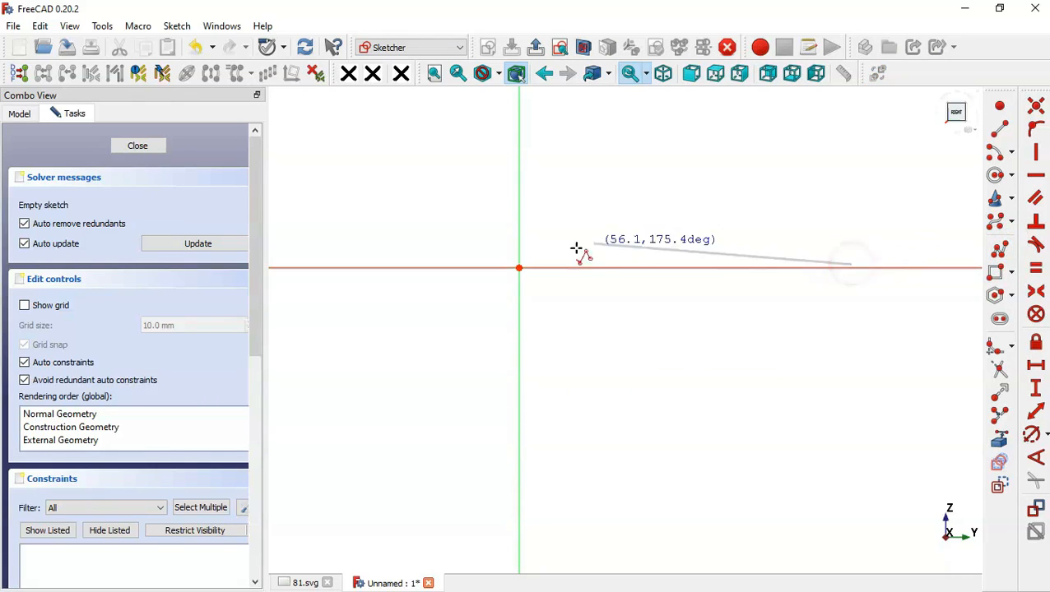
click(520, 272)
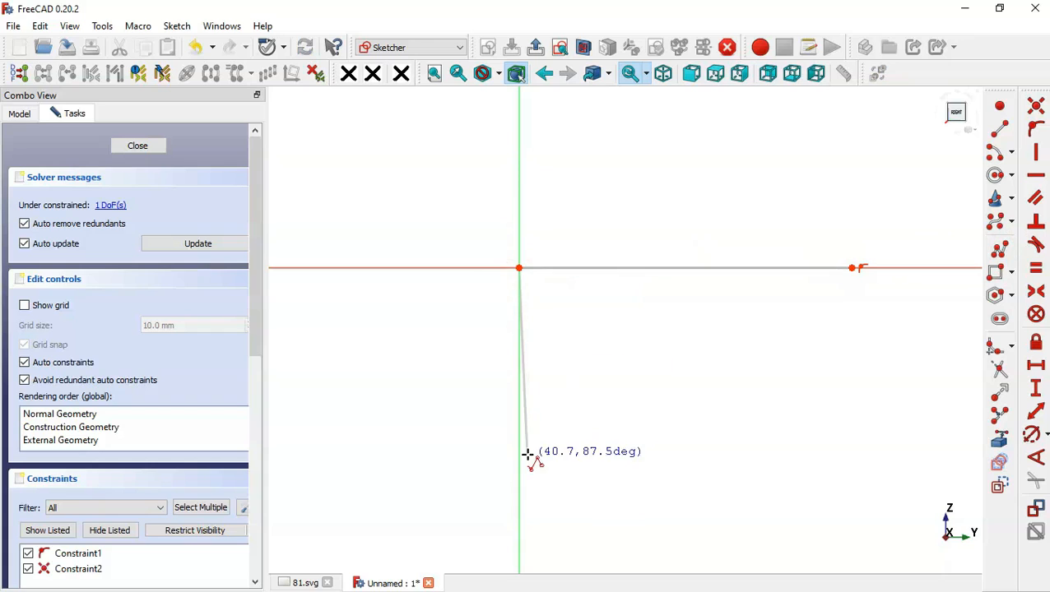
click(517, 504)
scroll(440, 410, down, 2)
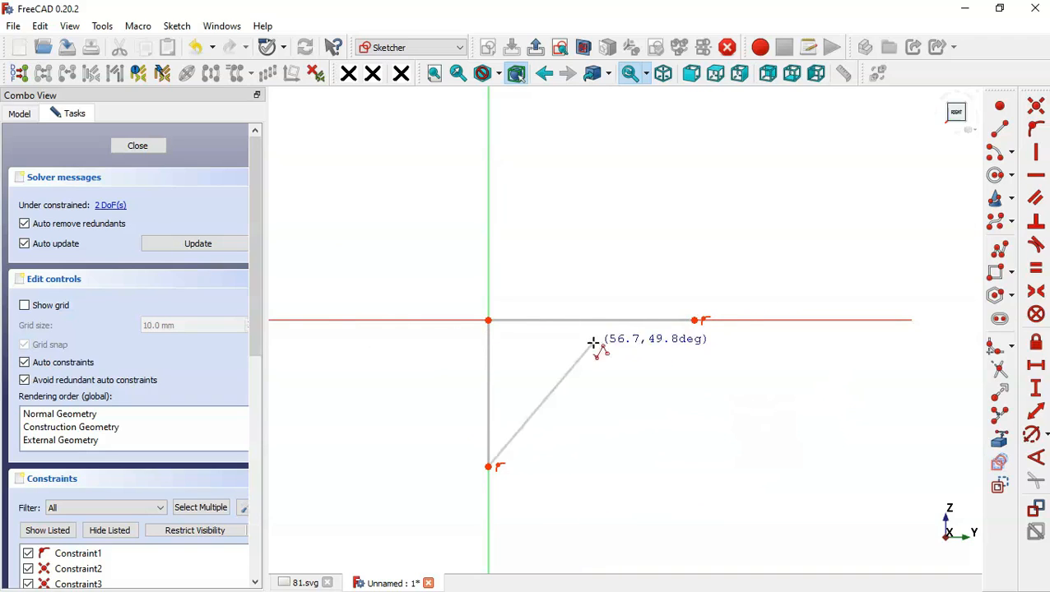
- Consult the 81.svg drawing's dimensions and constrain the horizontal line's length to 45.5 mm
key(ctrl+Tab)
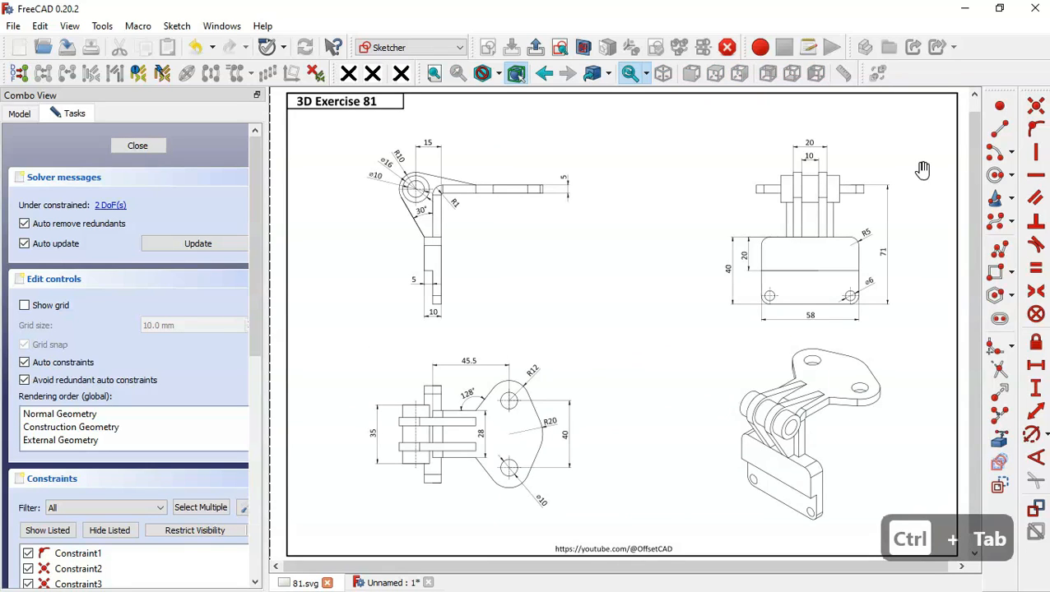
scroll(923, 169, up, 5)
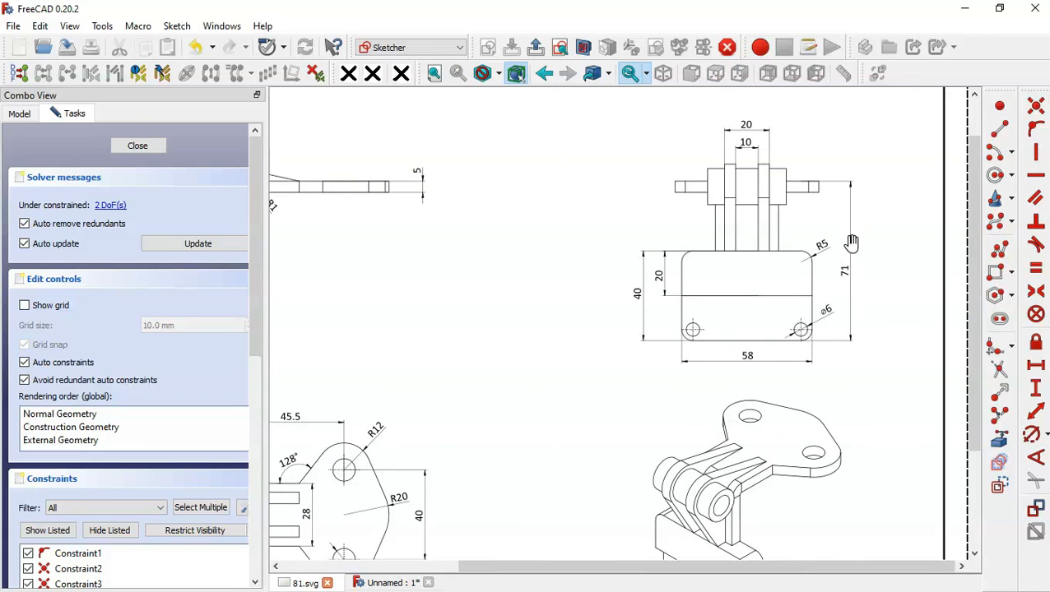
drag(555, 298, 761, 215)
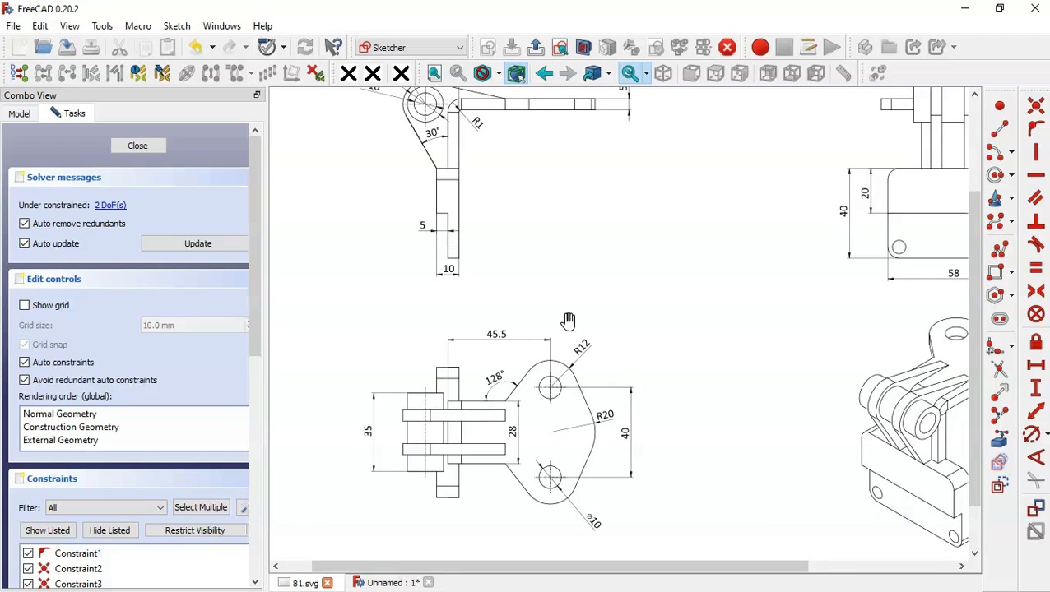
key(ctrl+Tab)
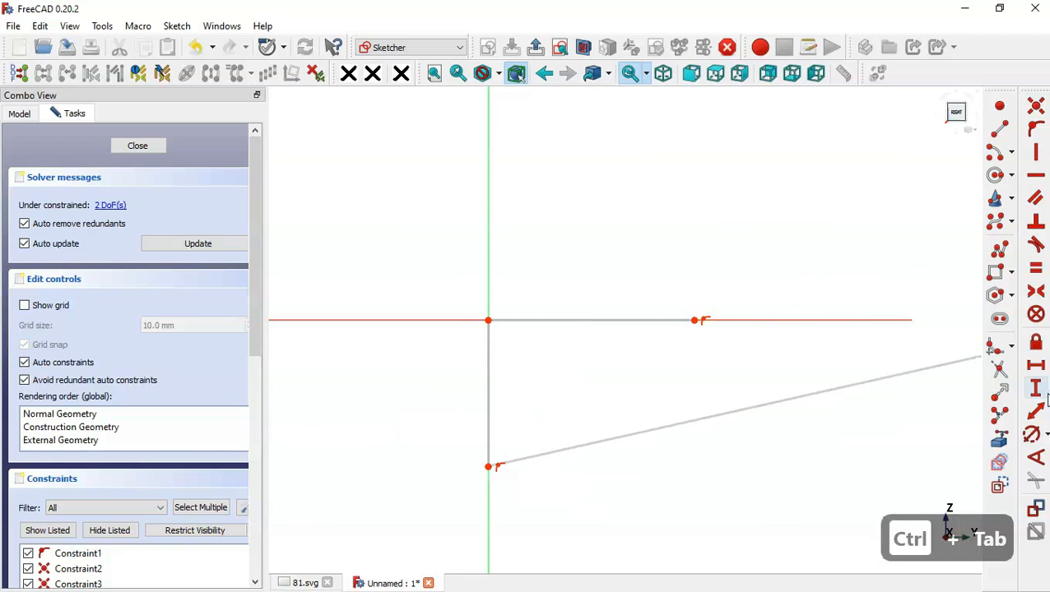
click(1035, 413)
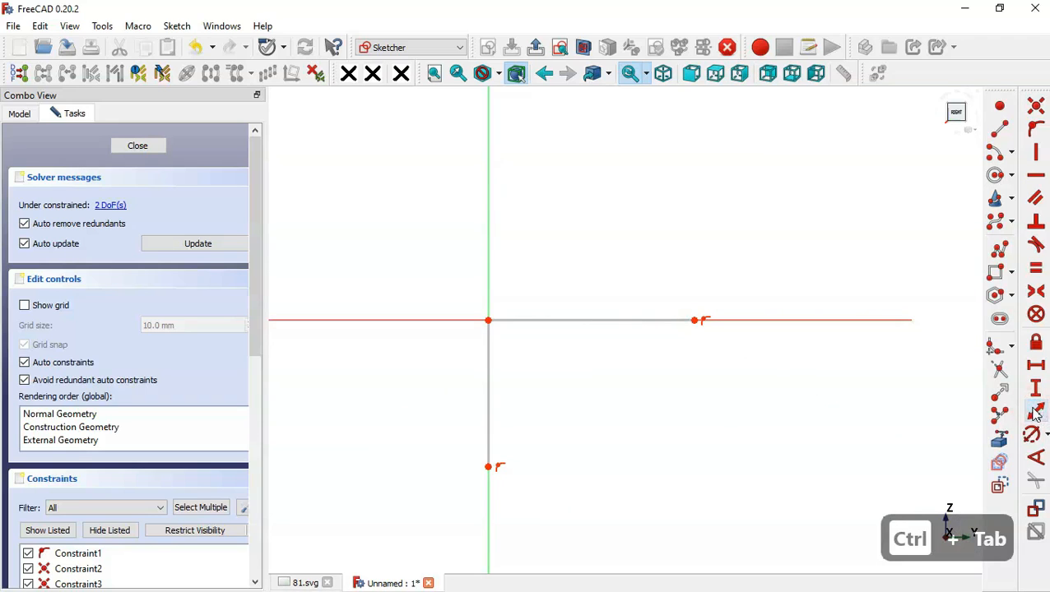
click(616, 320)
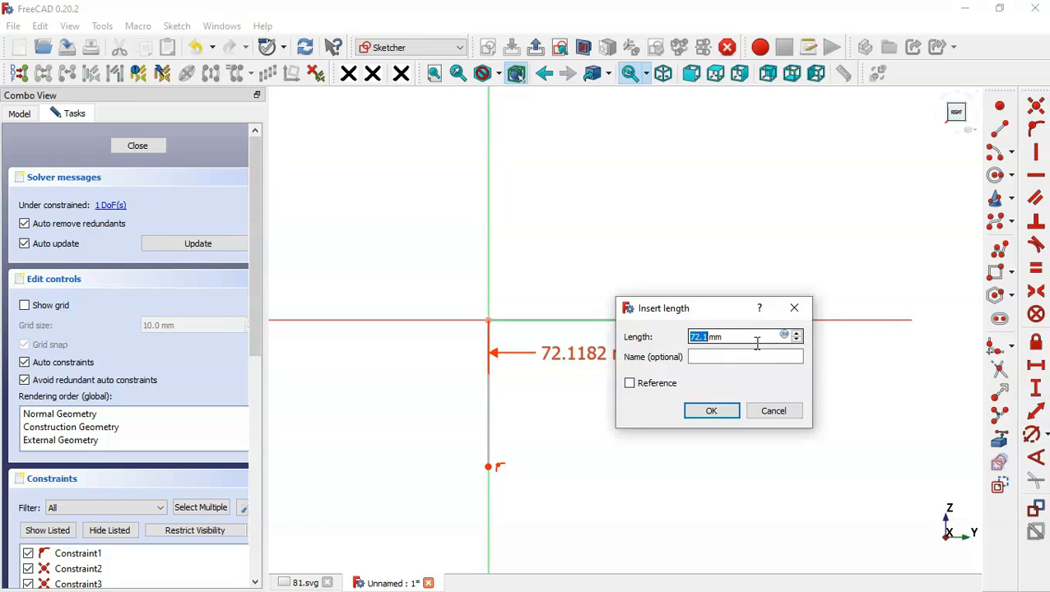
text(45.5)
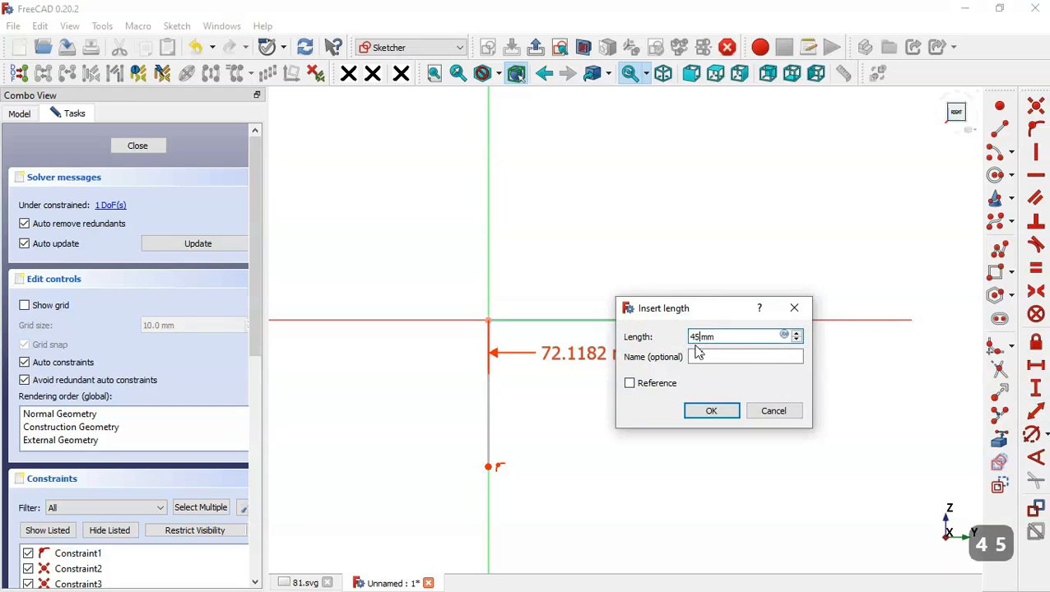
key(Return)
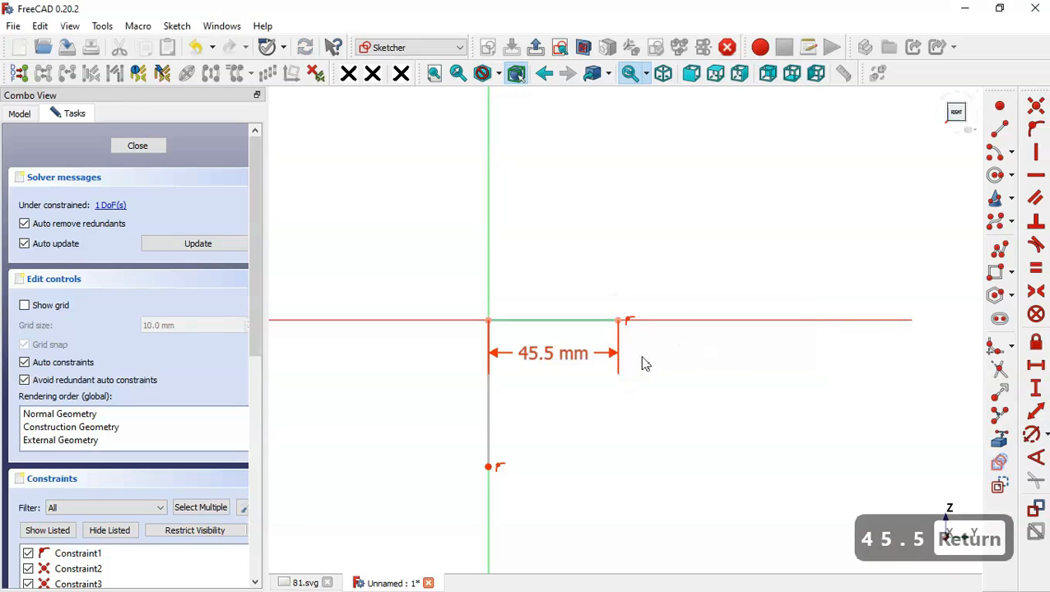
- Constrain the vertical line's length to 71 mm and close the sketch
click(489, 392)
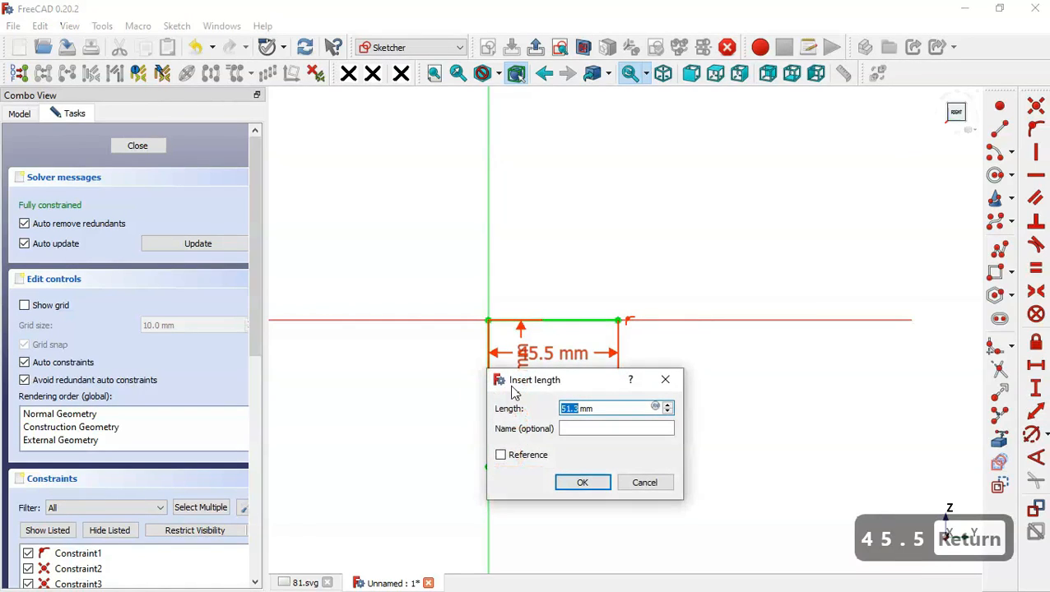
text(71)
key(Return)
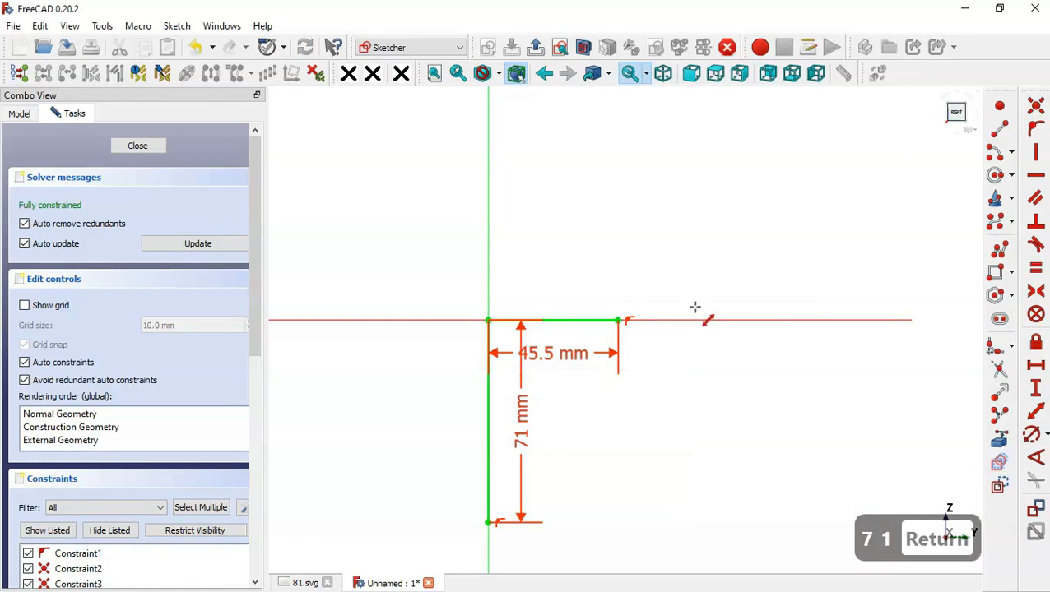
scroll(698, 307, down, 1)
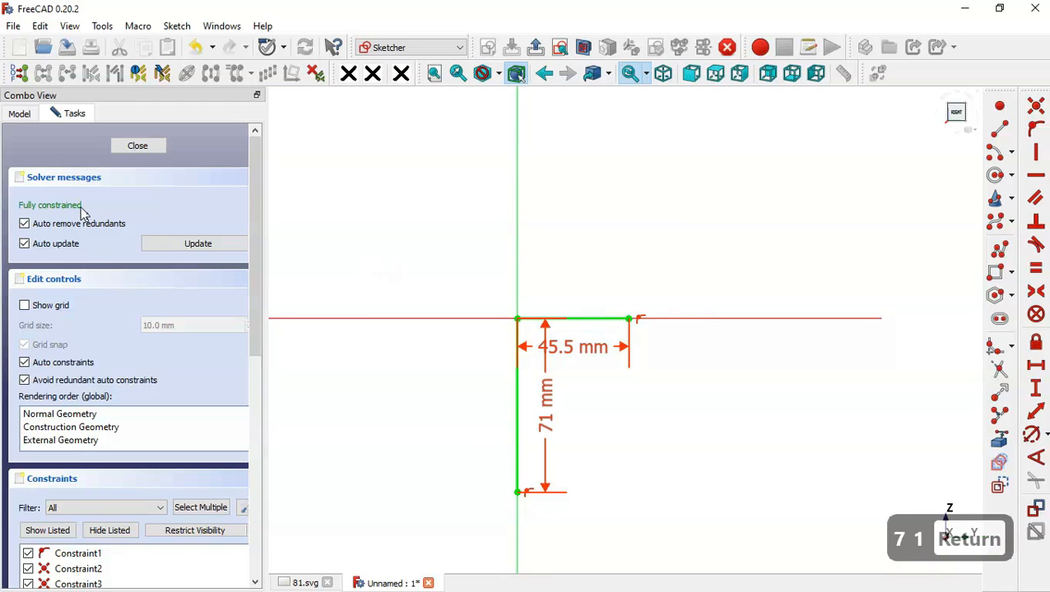
click(149, 146)
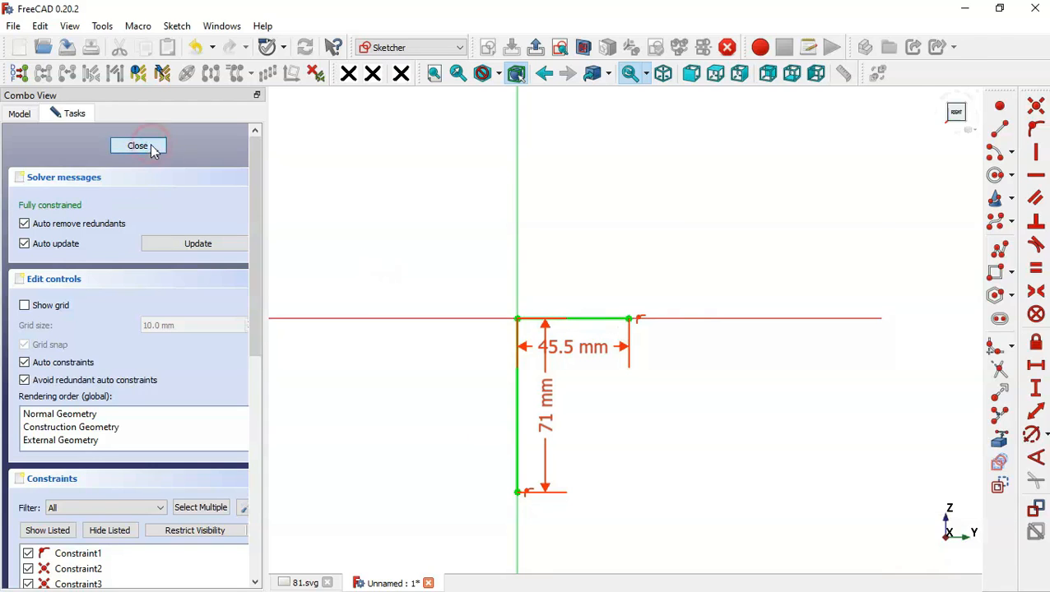
key(Home)
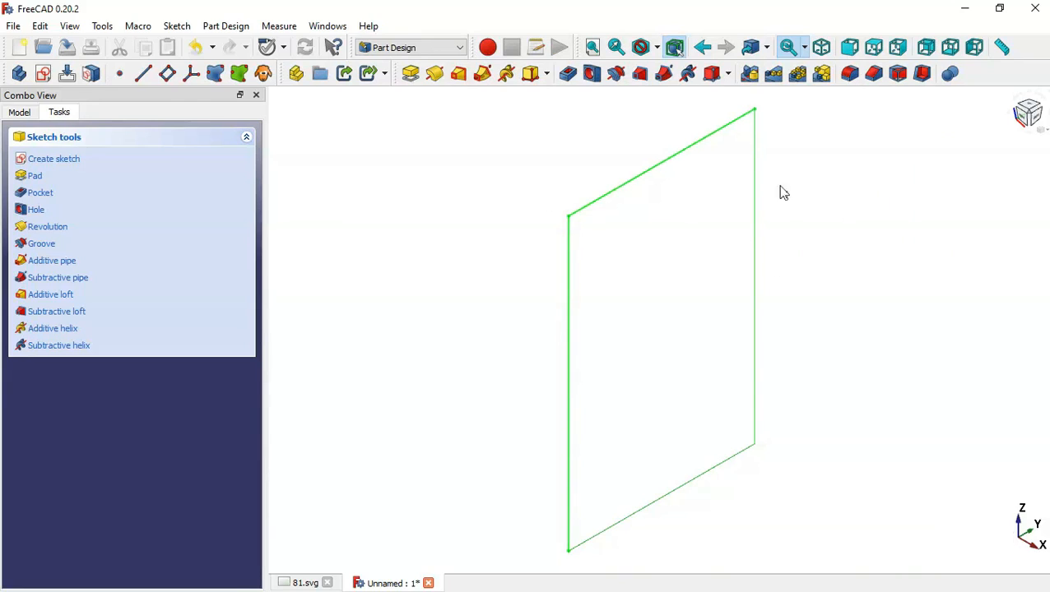
- Switch to the Sheet Metal workbench and make a base wall from the L-shaped sketch
click(420, 49)
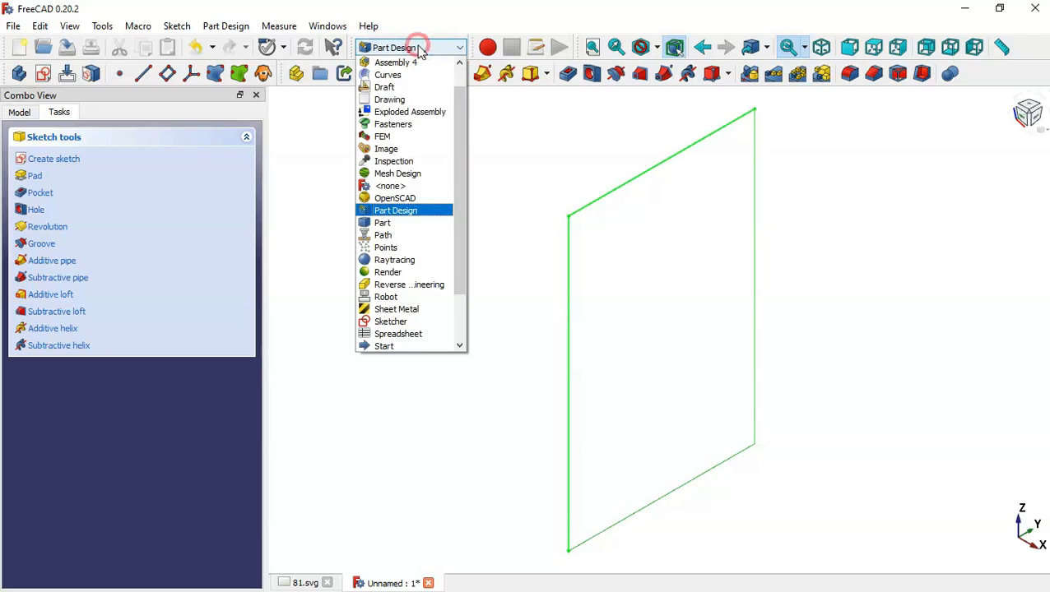
click(412, 310)
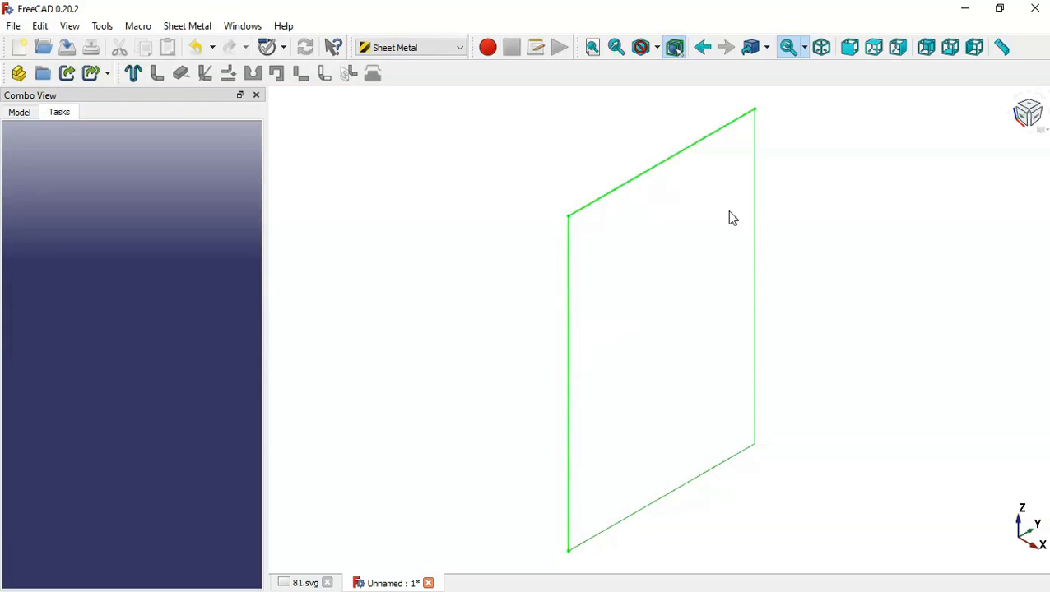
click(21, 113)
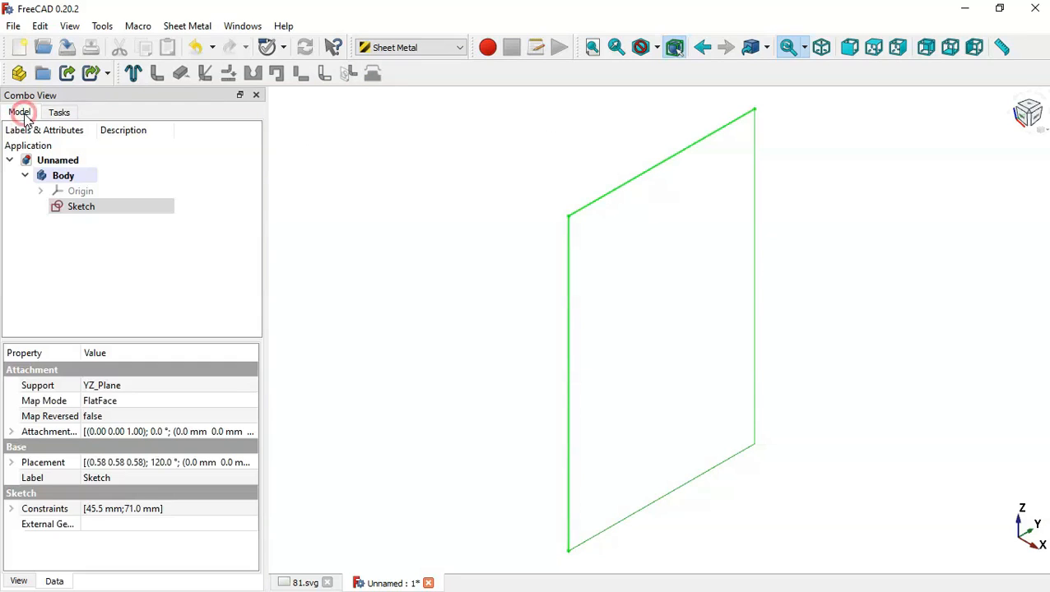
click(173, 208)
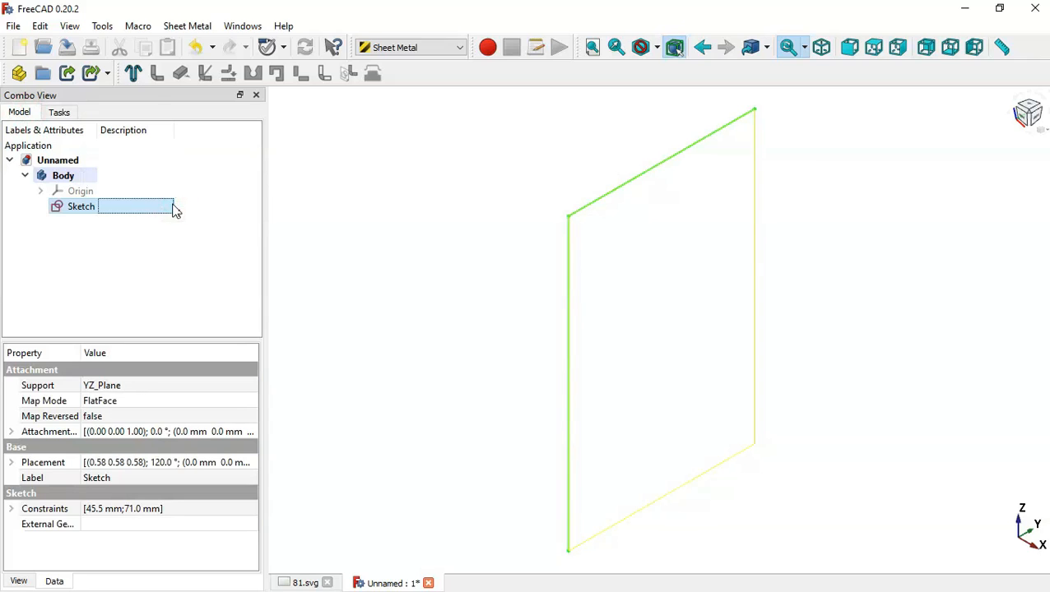
click(133, 74)
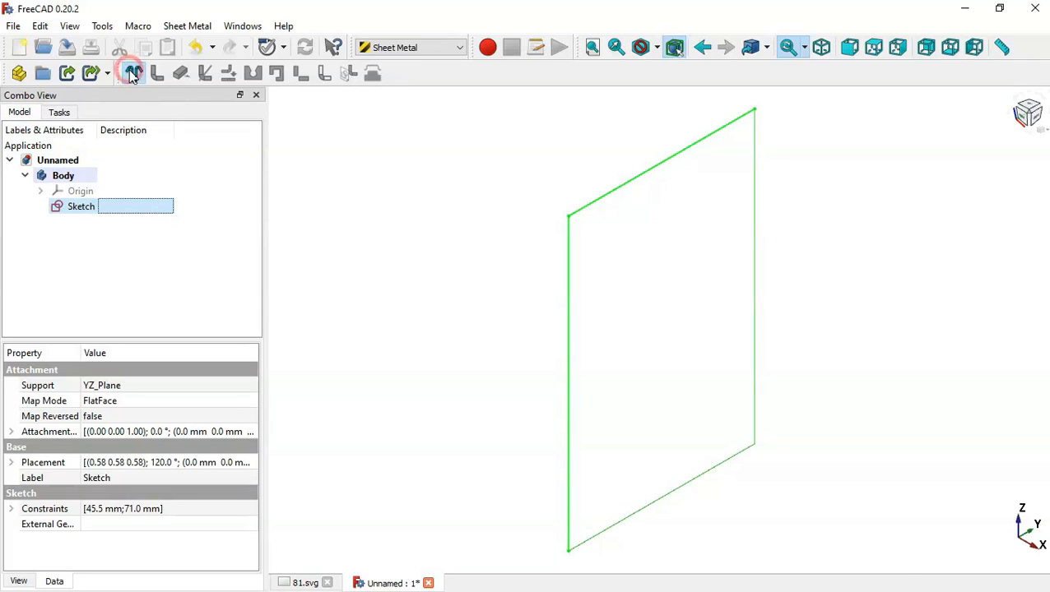
scroll(360, 218, down, 3)
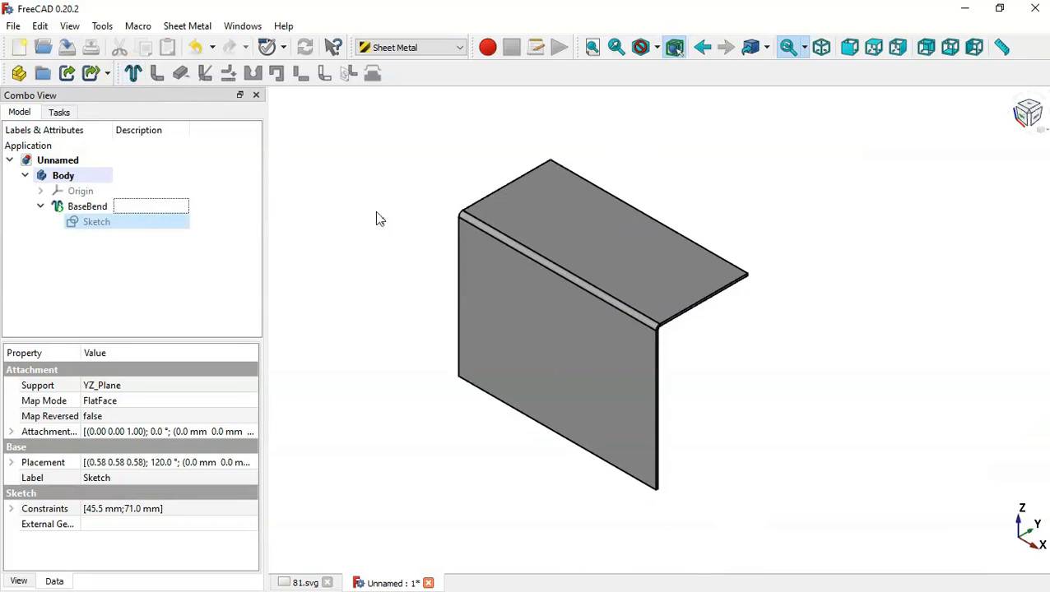
scroll(542, 191, up, 1)
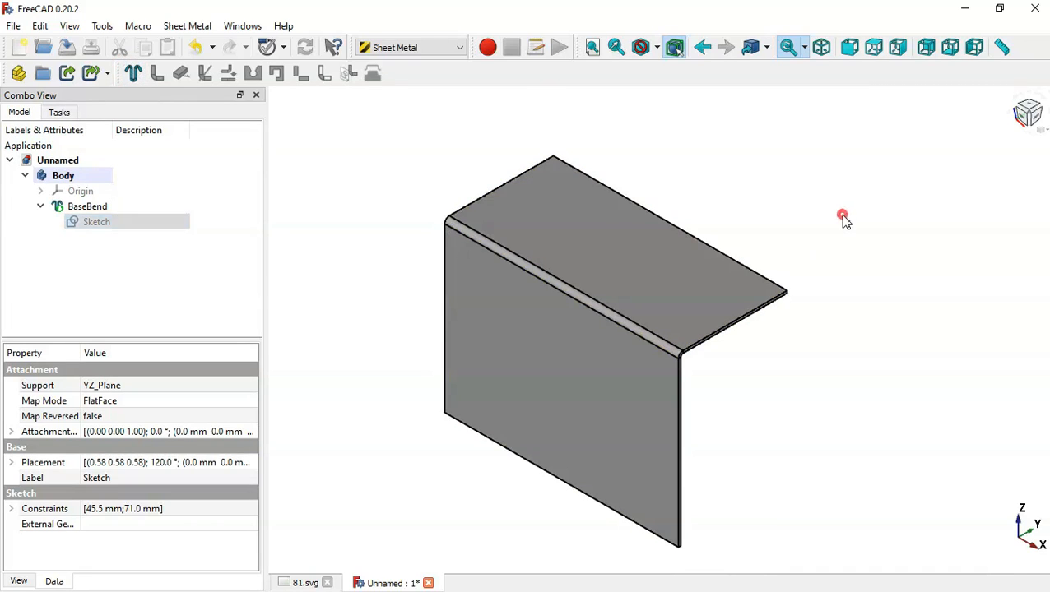
click(846, 222)
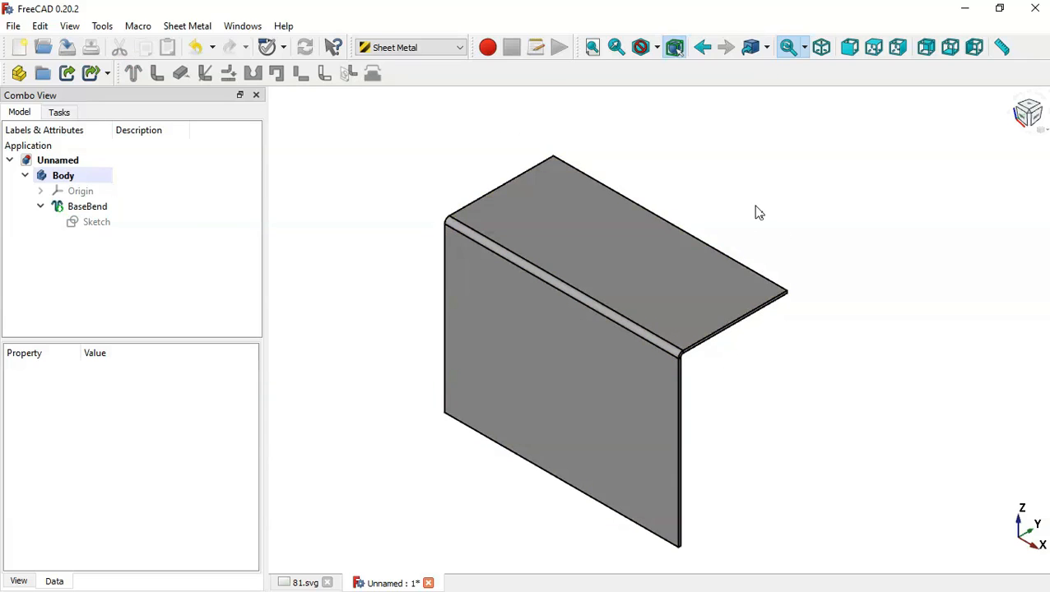
- Set the base wall's bend side to Inside and enable its mid plane option
click(148, 207)
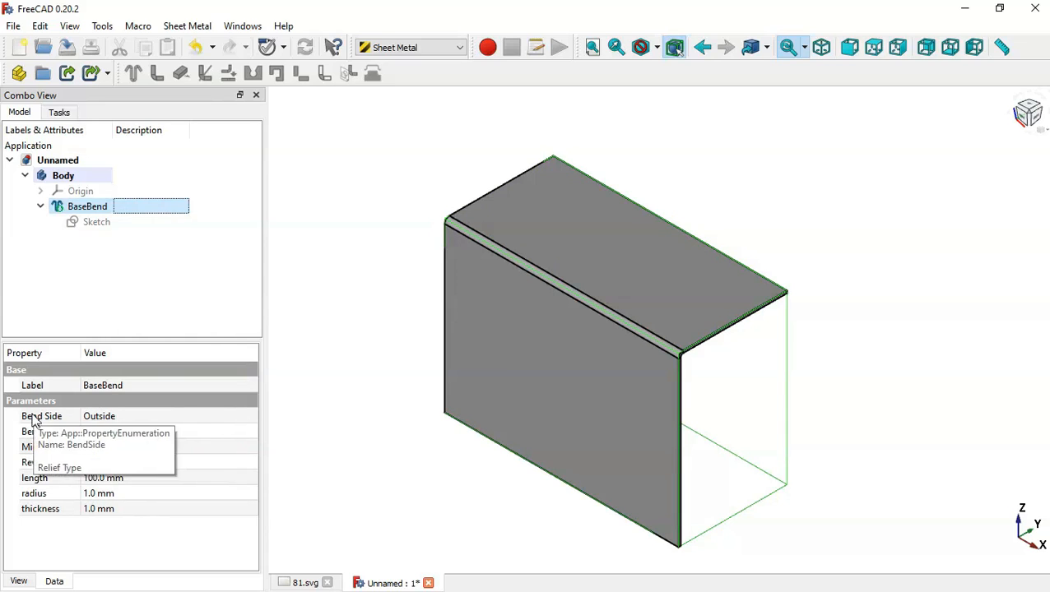
click(141, 416)
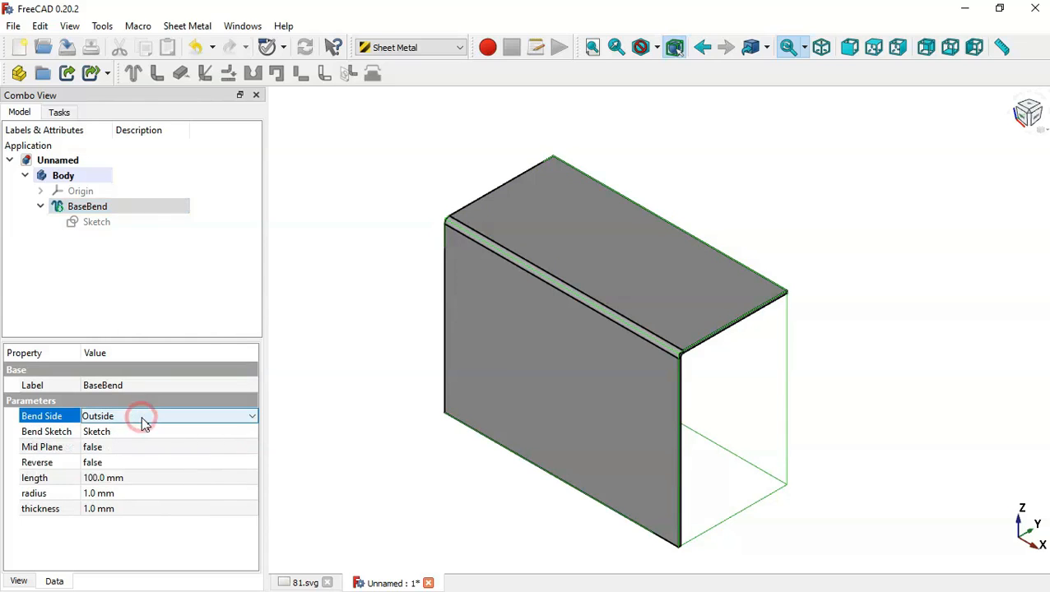
click(141, 417)
click(141, 441)
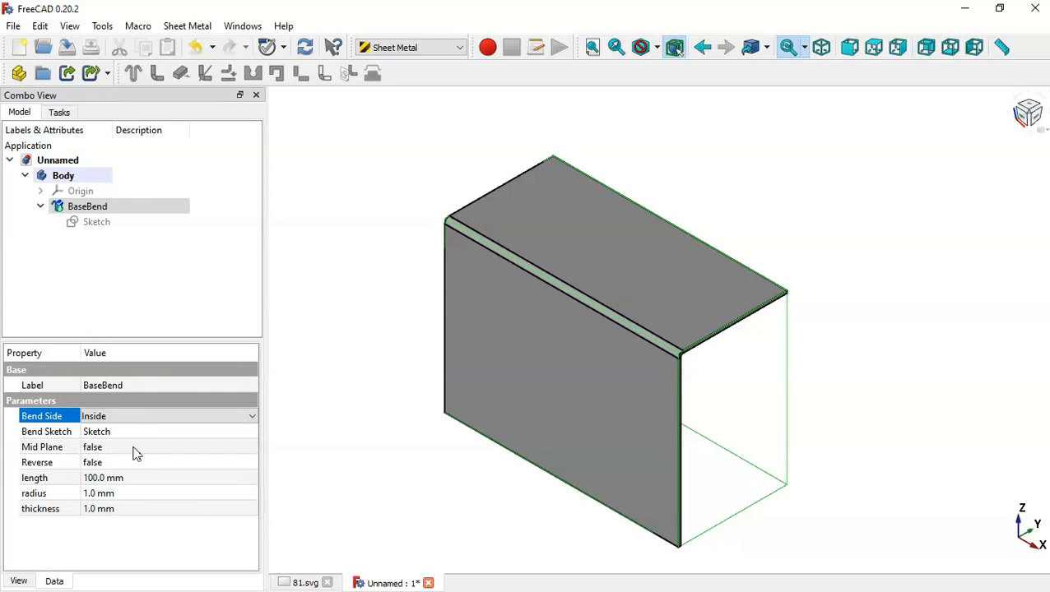
click(133, 448)
click(134, 448)
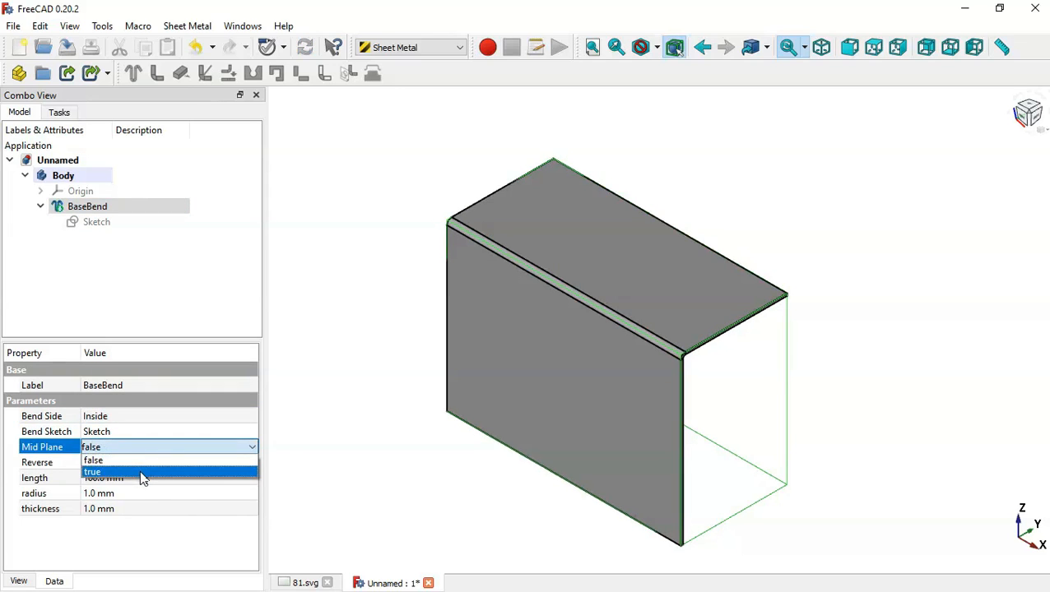
click(141, 474)
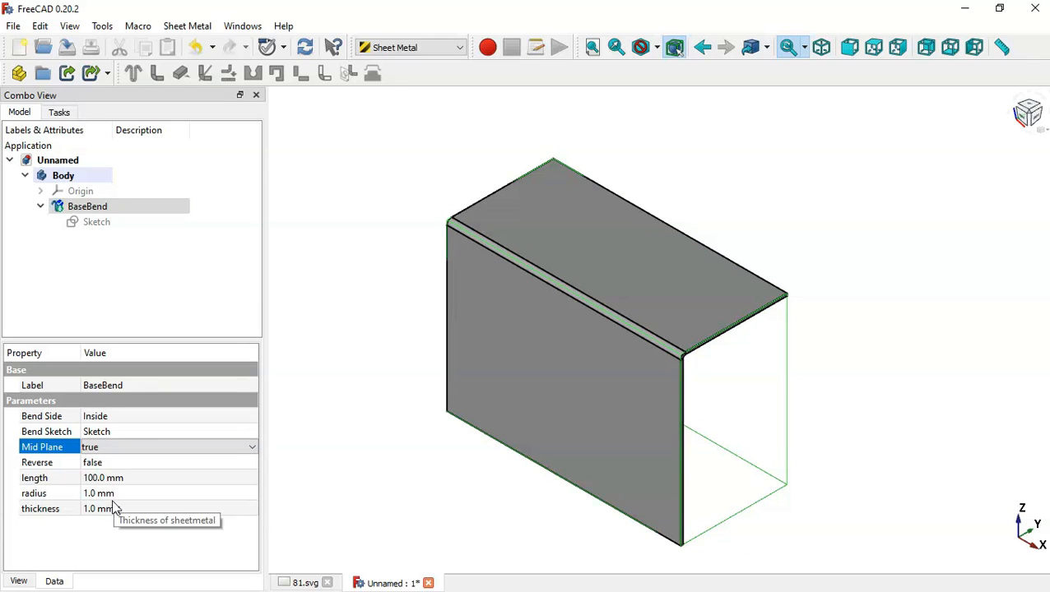
- Consult the 81.svg drawing, set the base wall's thickness to 5 mm and length to 28 mm, and recompute the model
key(ctrl+Tab)
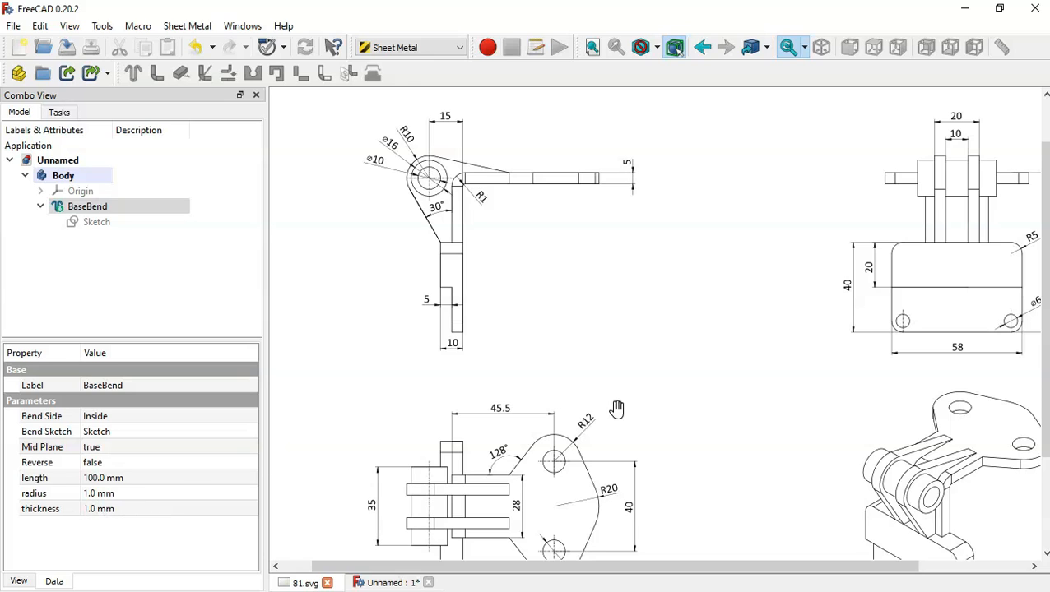
scroll(613, 403, down, 2)
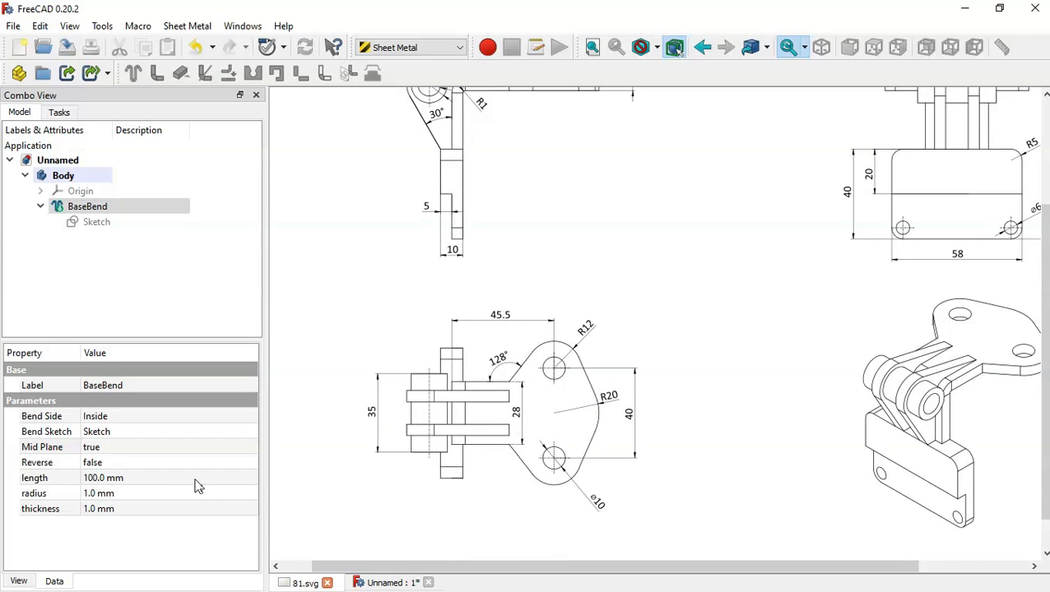
drag(528, 284, 532, 394)
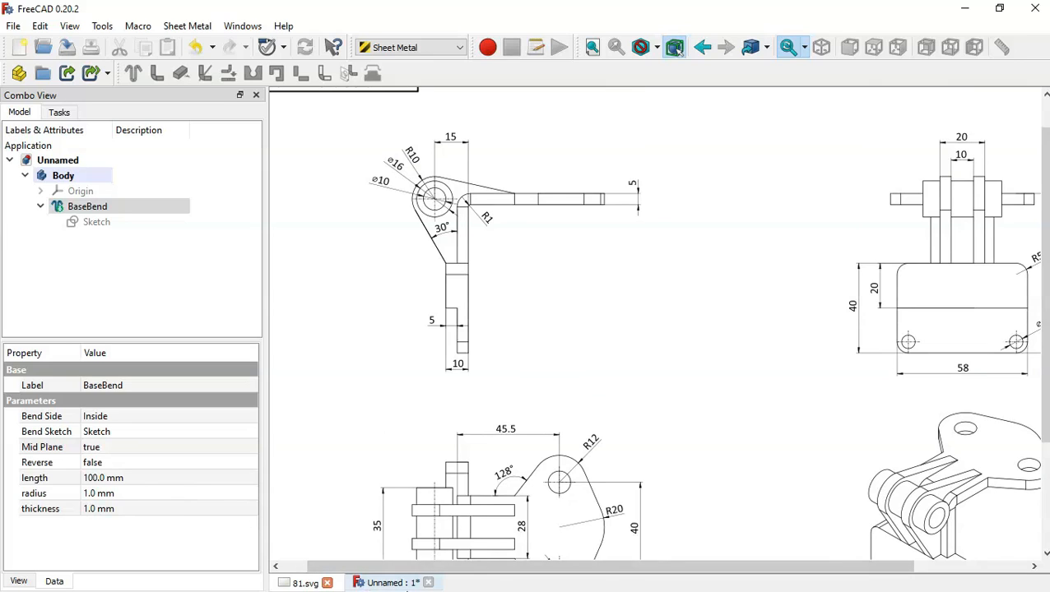
click(393, 583)
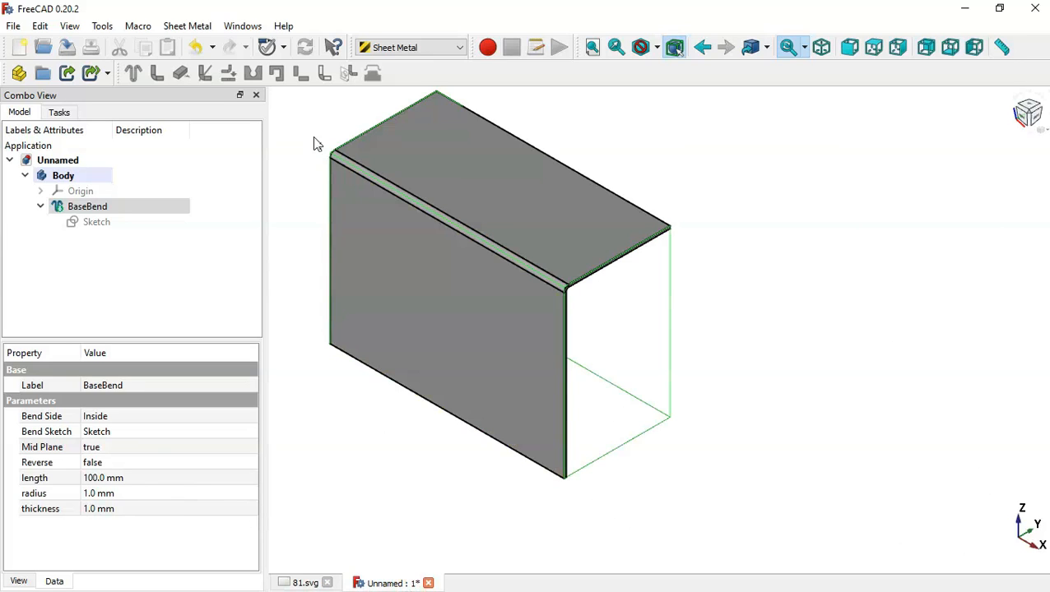
scroll(319, 133, up, 2)
scroll(319, 134, up, 1)
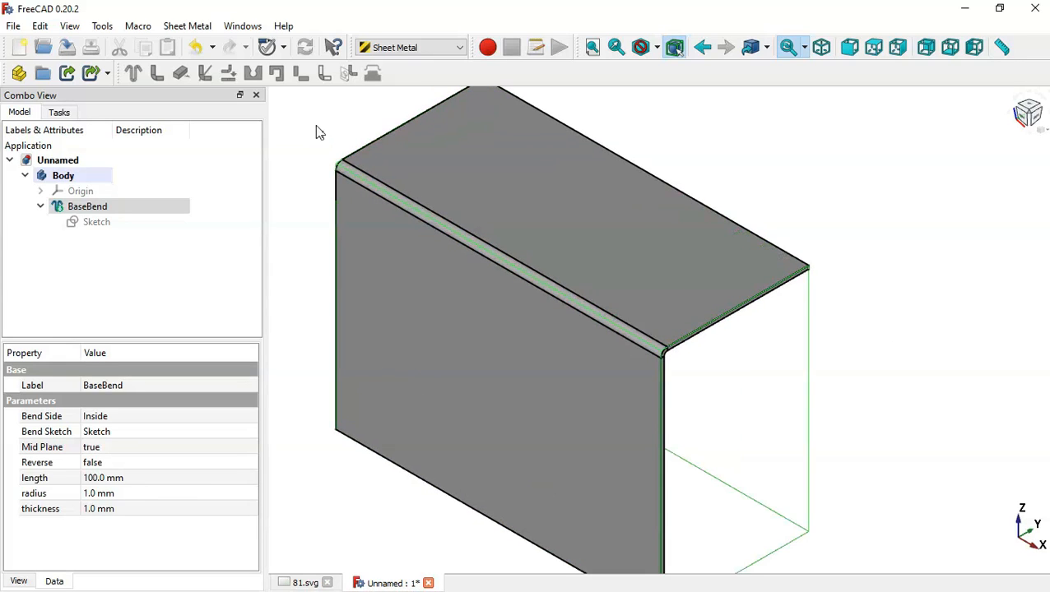
click(154, 510)
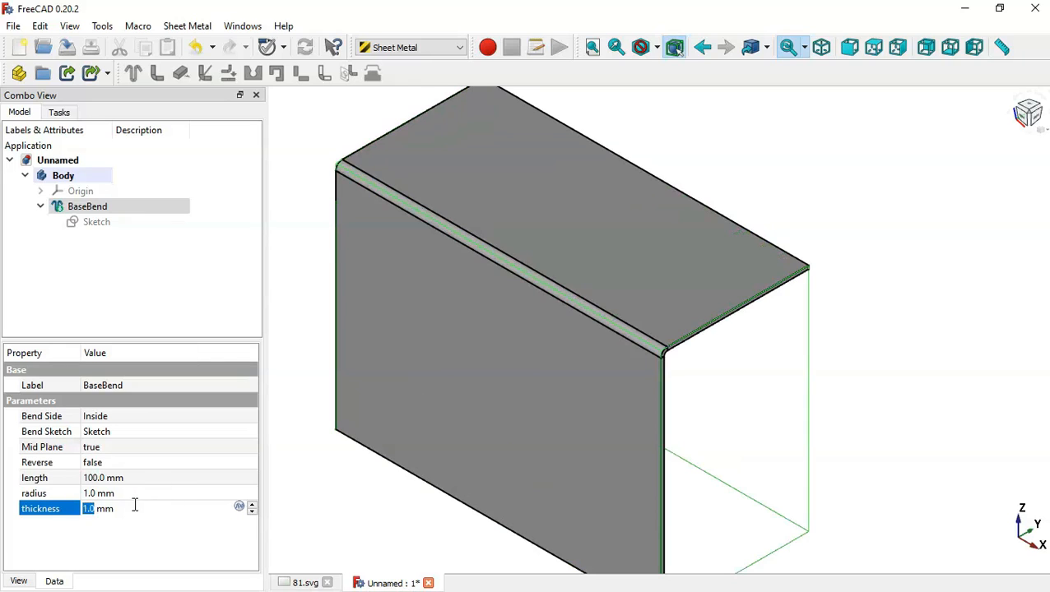
text(5)
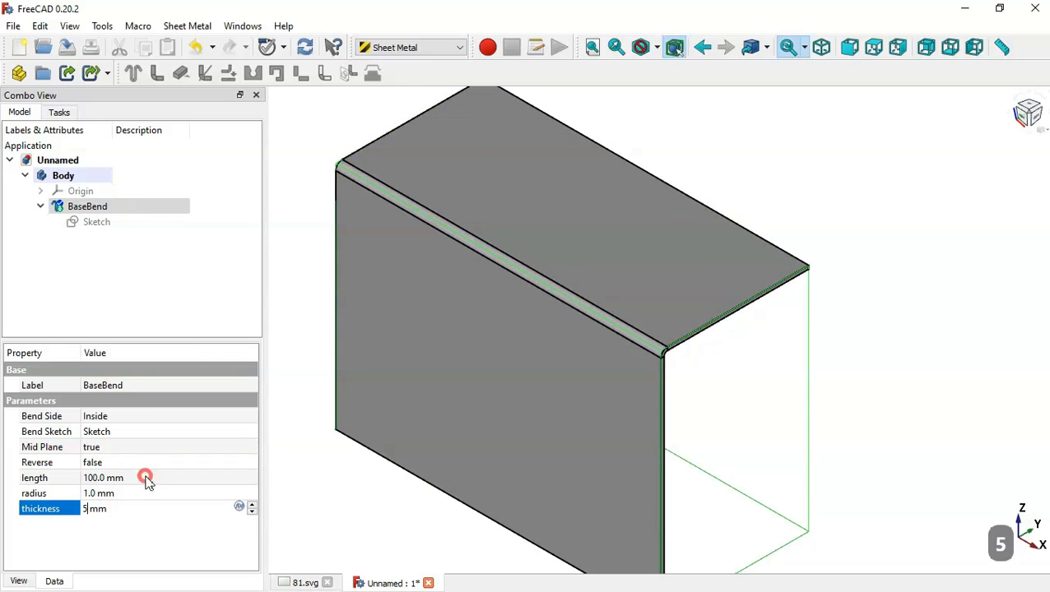
click(147, 479)
text(28)
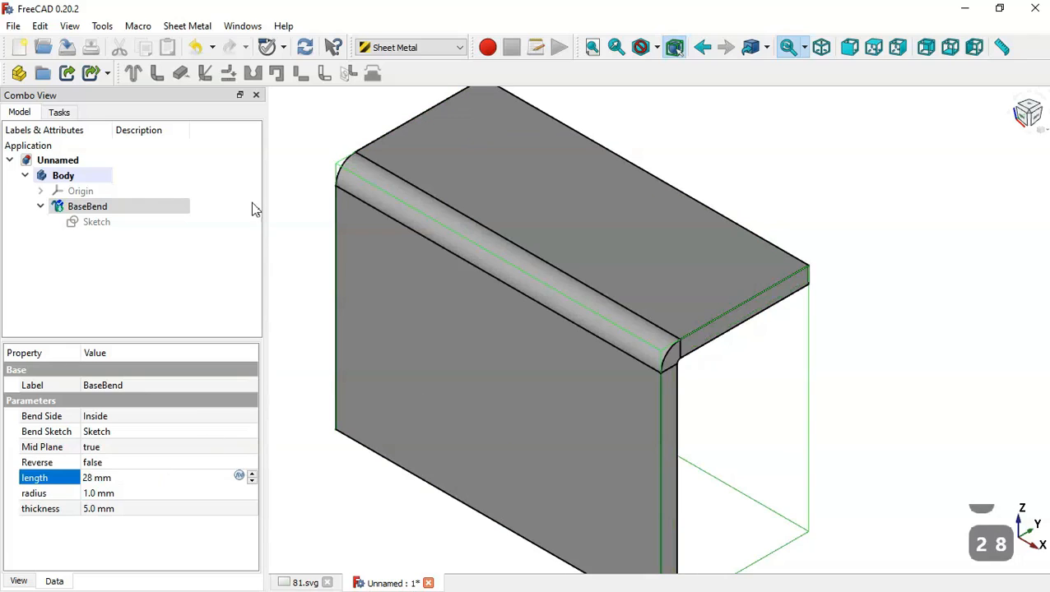
click(305, 47)
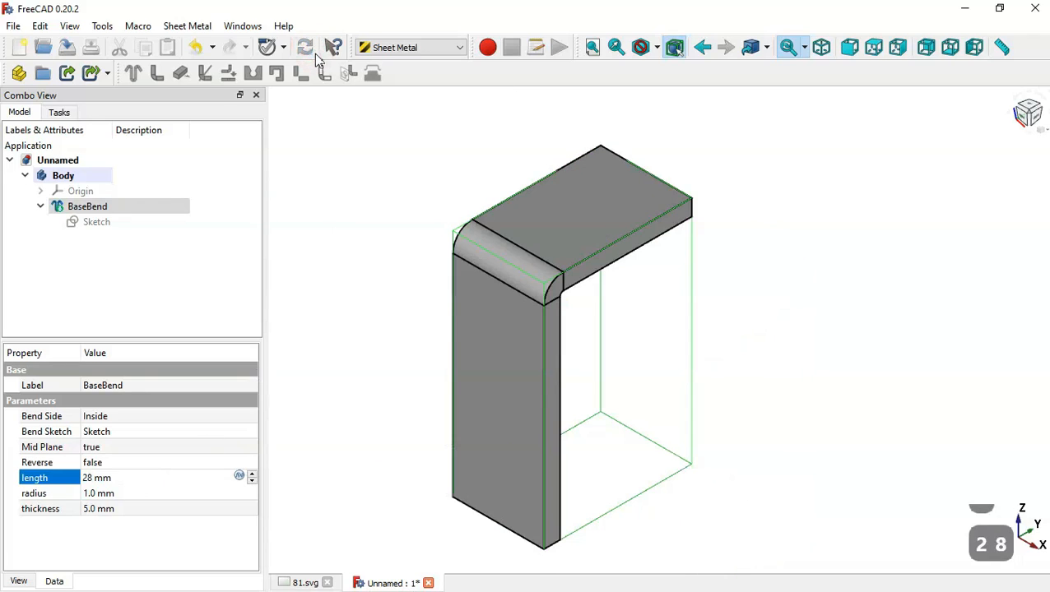
click(445, 307)
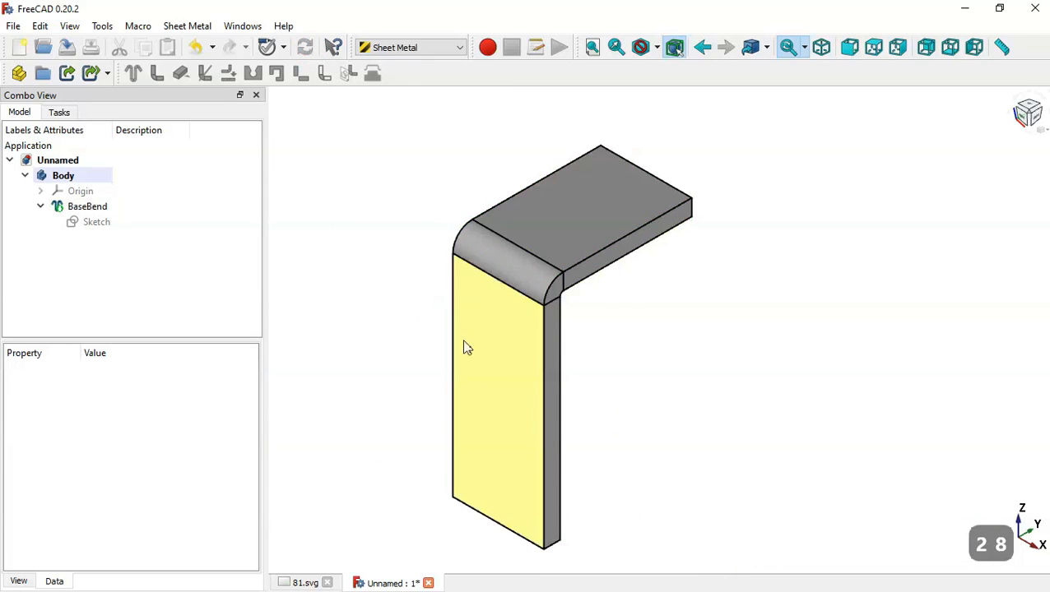
scroll(762, 306, down, 2)
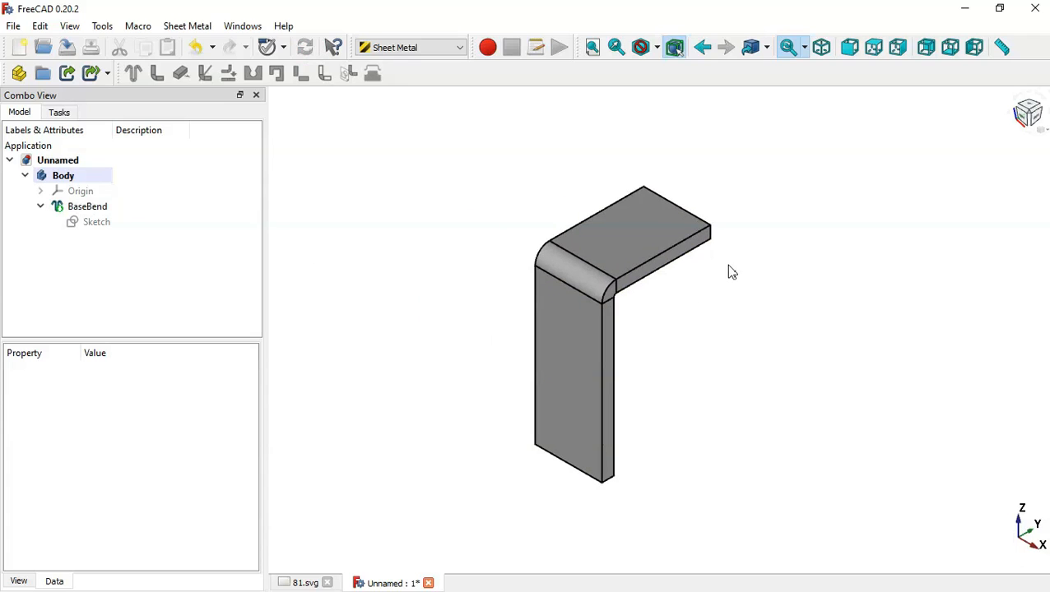
- Switch to the Part Design workbench, consult the 81.svg drawing's plate outline, and start a sketch on the horizontal flange's upper face
click(428, 48)
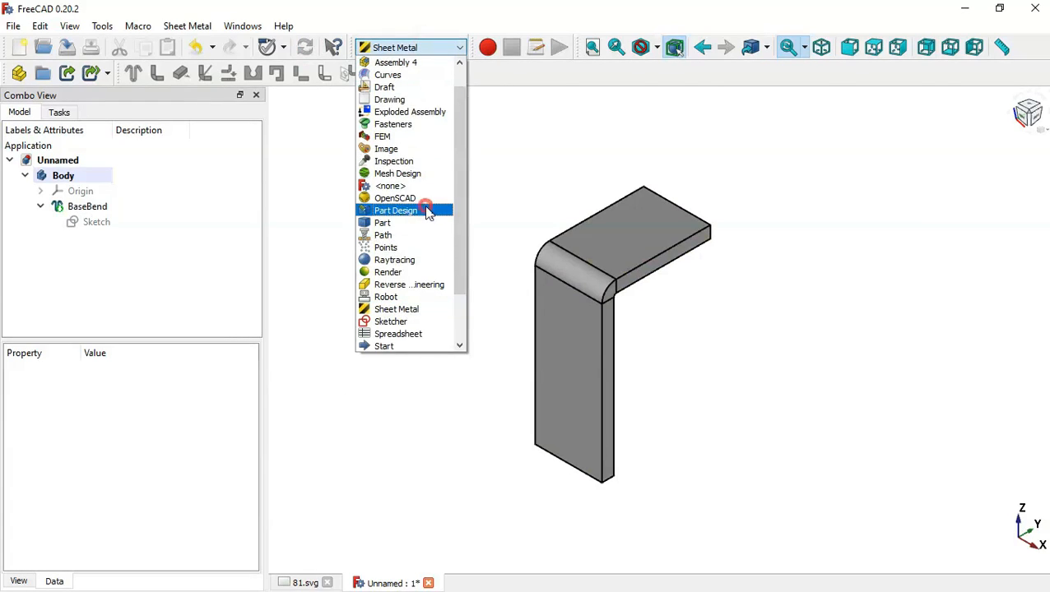
click(397, 210)
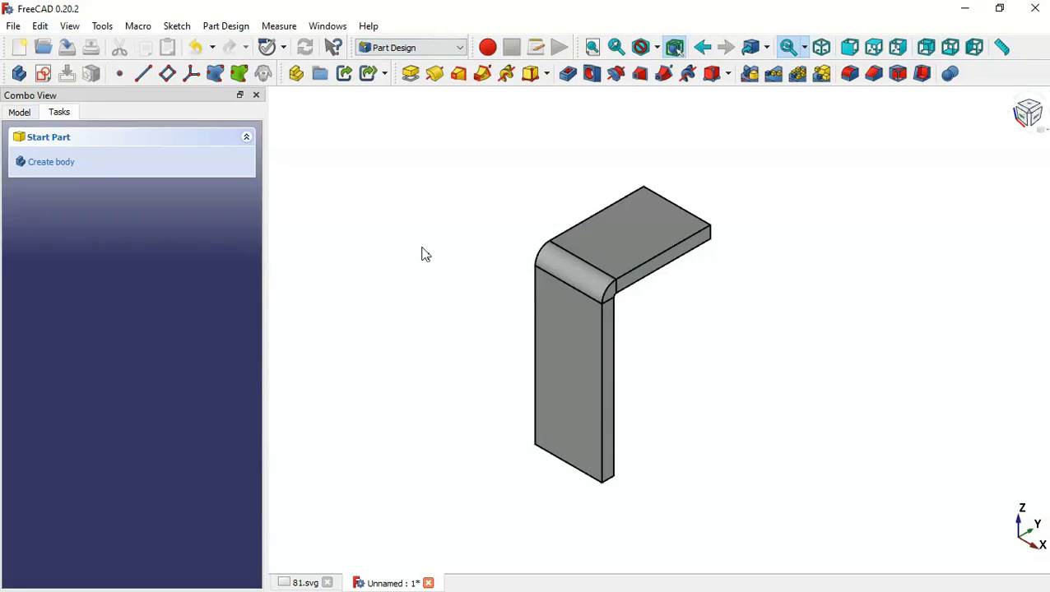
key(ctrl+Tab)
drag(660, 280, 659, 190)
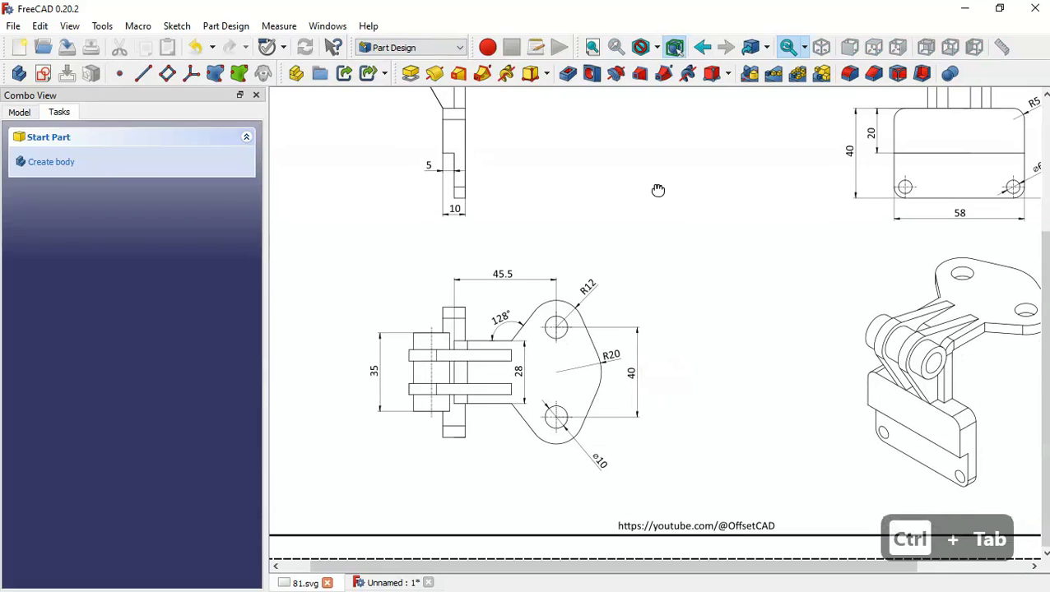
drag(876, 348, 740, 351)
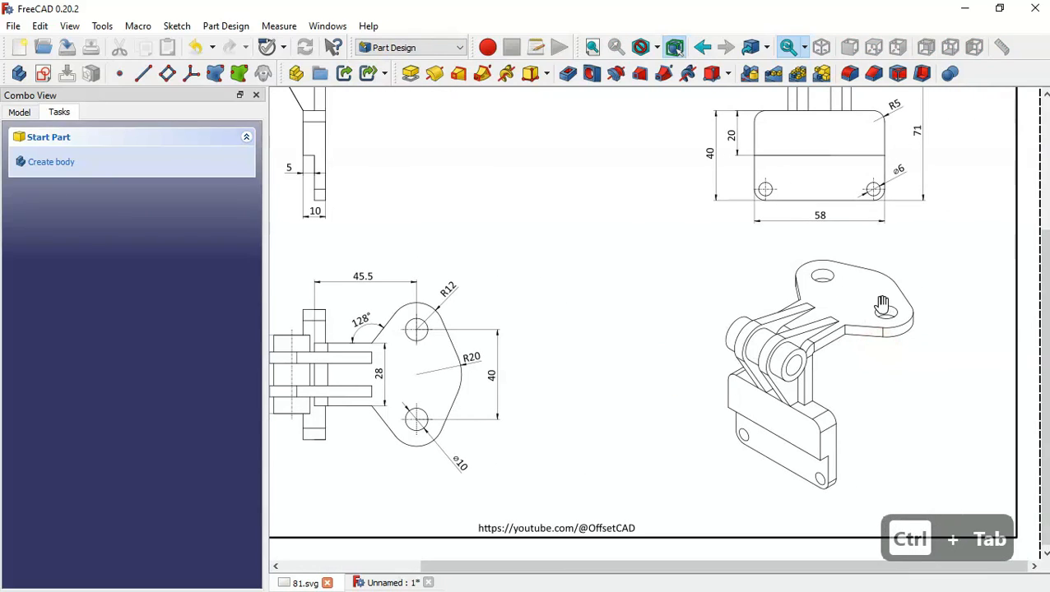
key(ctrl+Tab)
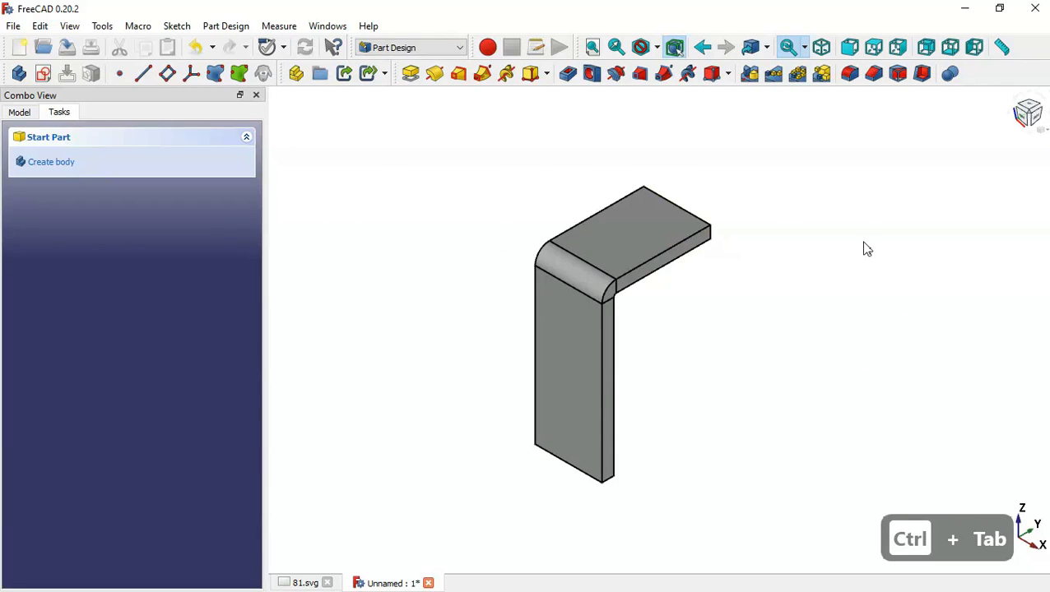
click(651, 227)
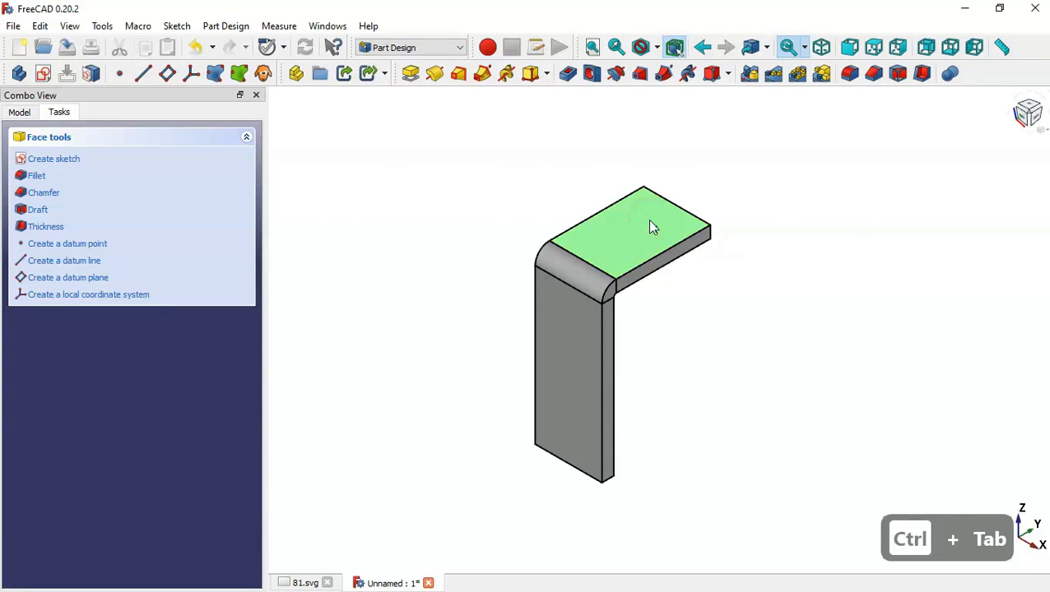
click(42, 74)
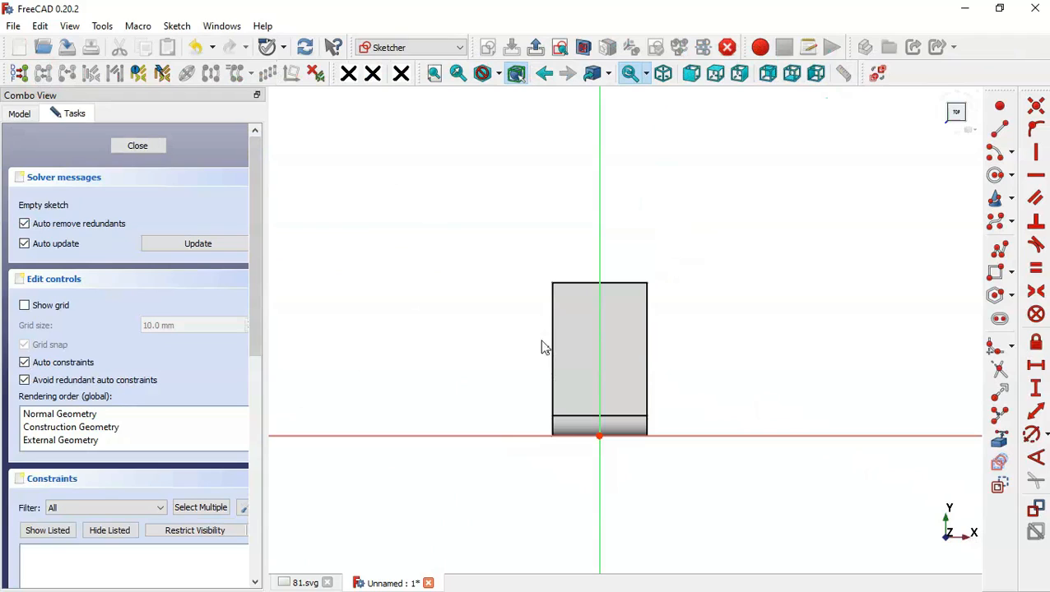
- Link the two long side edges of the flange's upper face into the sketch as external geometry
click(1000, 438)
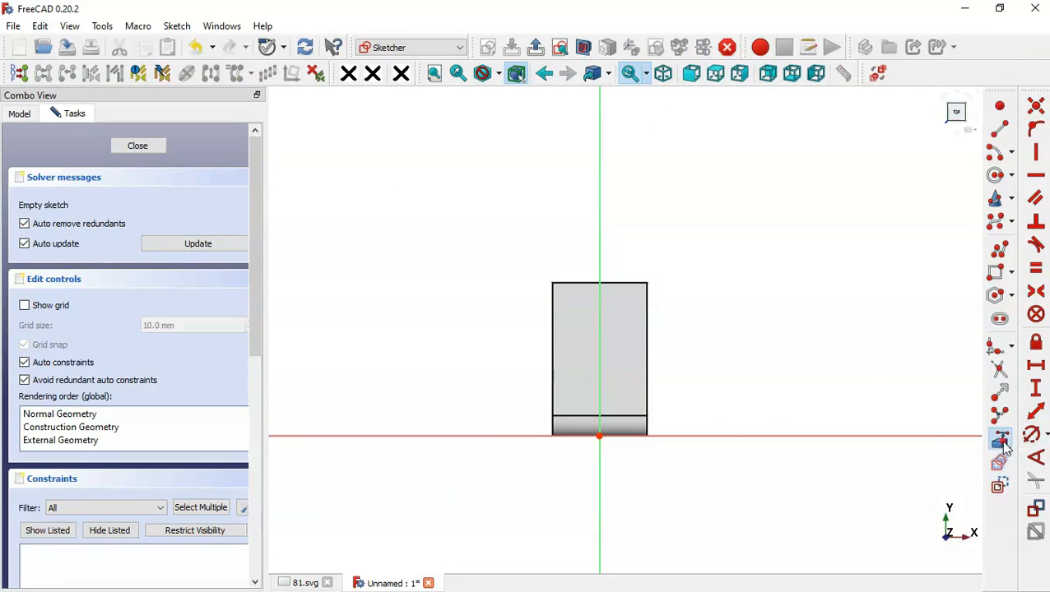
click(648, 333)
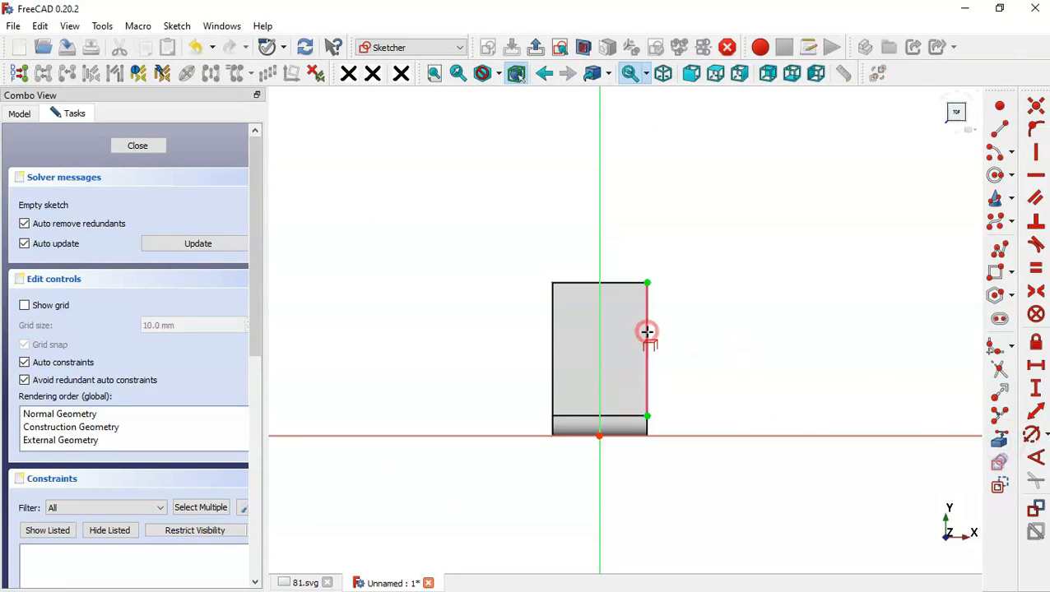
click(552, 329)
scroll(504, 436, down, 2)
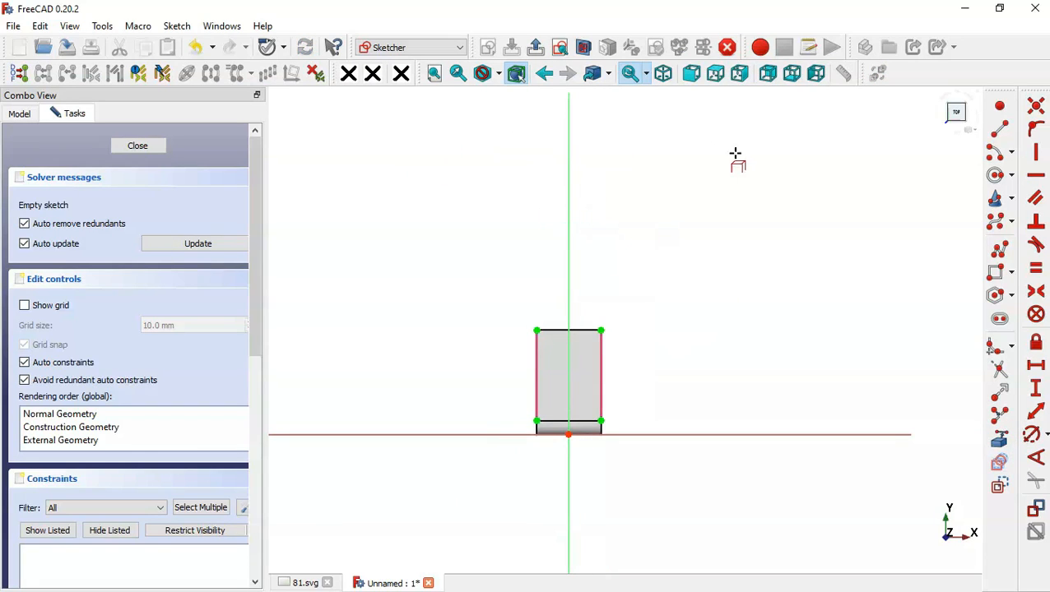
- Sketch a shallow arc beyond the flange's free end, centred on the vertical axis and spanning both sides of it
click(997, 153)
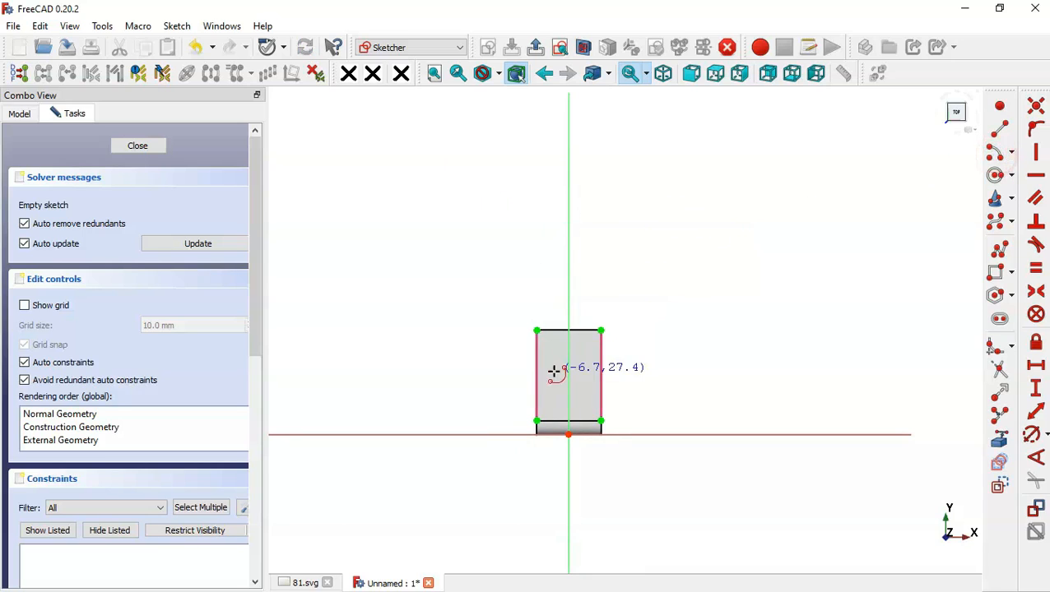
scroll(555, 371, up, 3)
click(581, 294)
scroll(466, 378, down, 2)
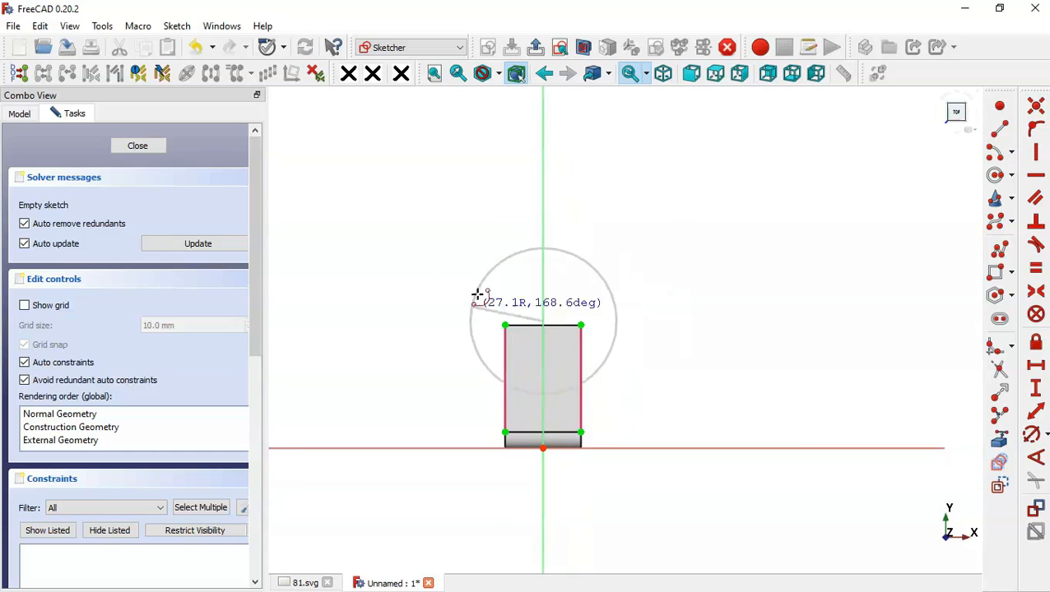
click(501, 244)
click(578, 247)
scroll(575, 307, up, 2)
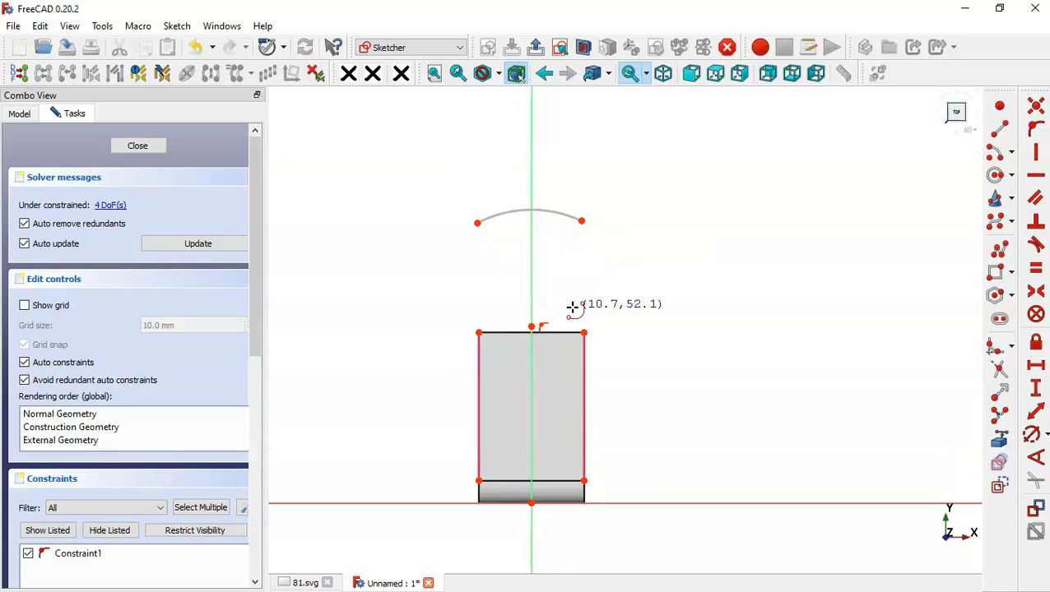
- Sketch two outward-bulging side arcs, one on each side of the flange near its free end
click(388, 324)
click(368, 282)
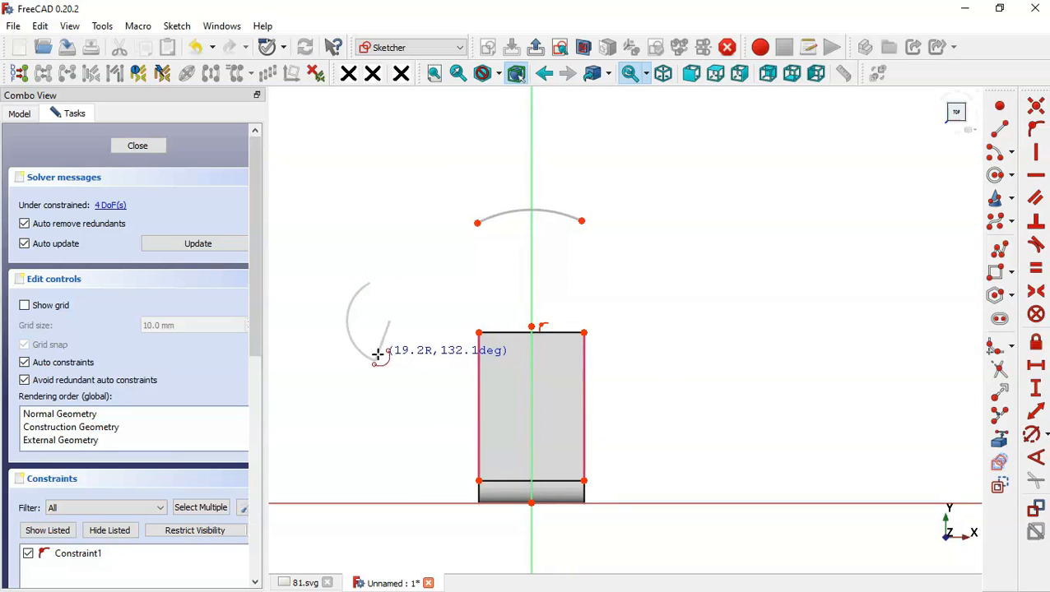
click(376, 359)
click(673, 300)
click(682, 267)
click(691, 330)
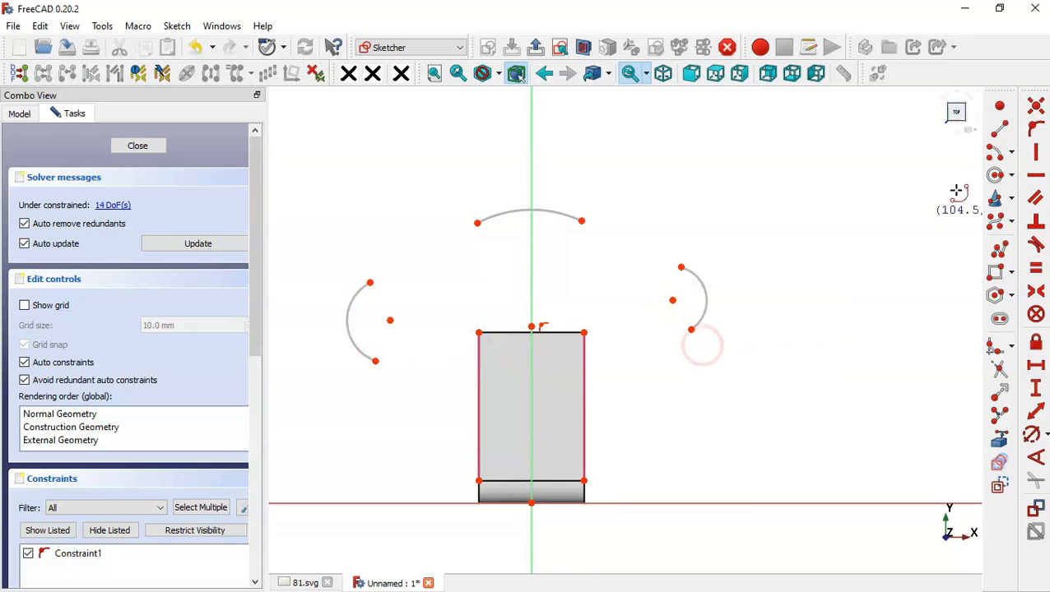
- Draw two slanted lines joining the ends of the shallow centre arc to the upper ends of the two side arcs
click(1000, 129)
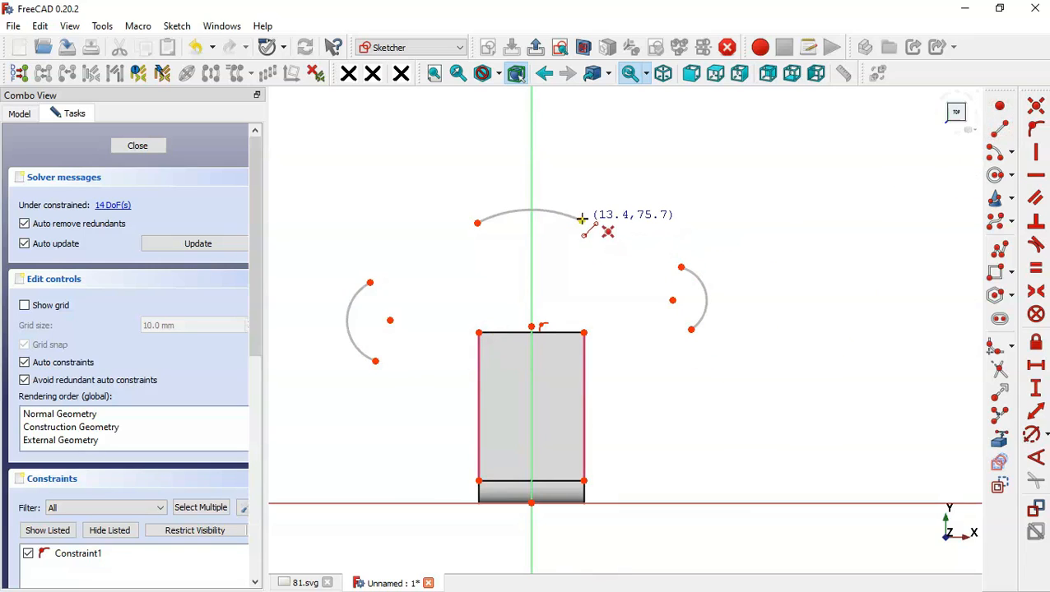
click(581, 221)
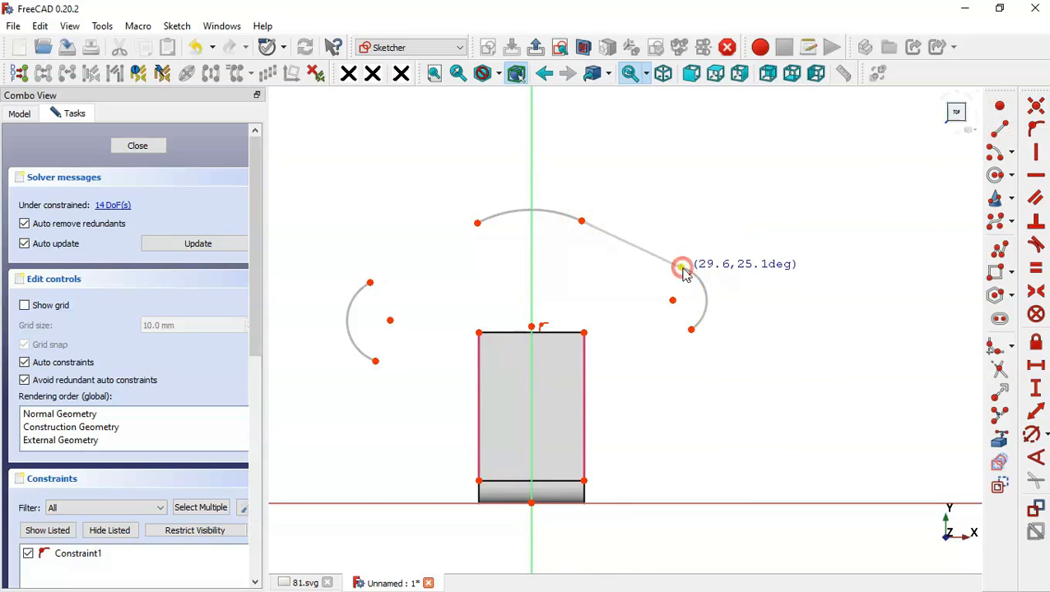
click(682, 268)
click(474, 222)
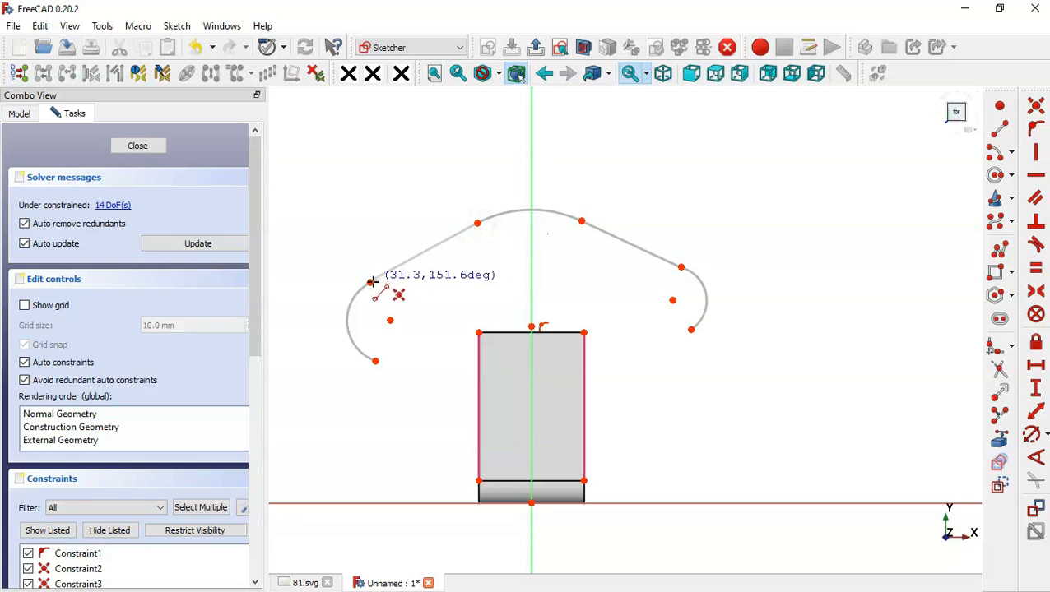
click(369, 283)
- Draw two slanted lines from the side arcs' lower ends inward to the linked long edges of the flange
click(375, 362)
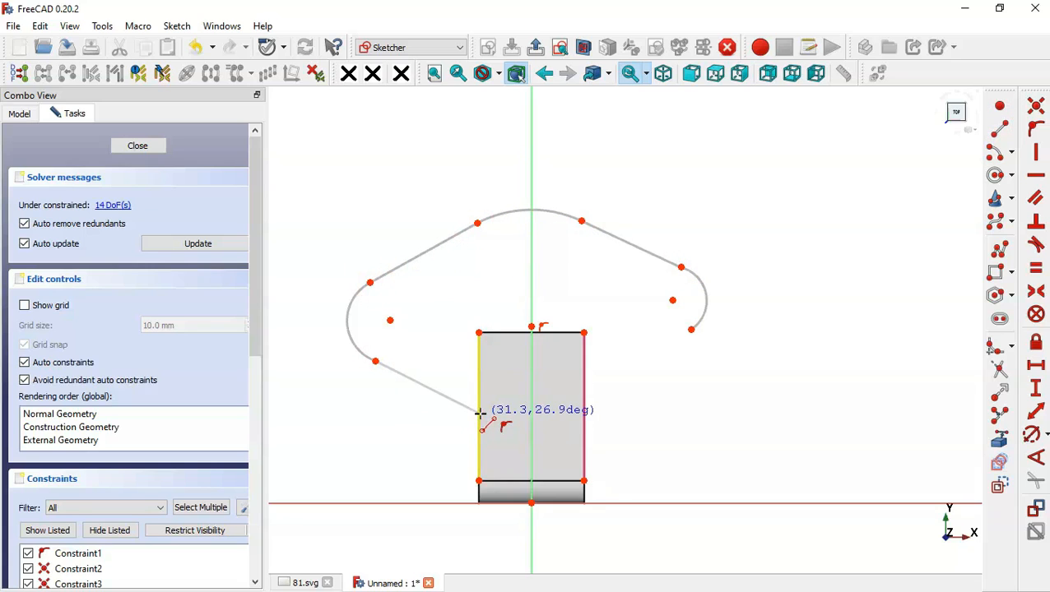
click(478, 413)
click(691, 330)
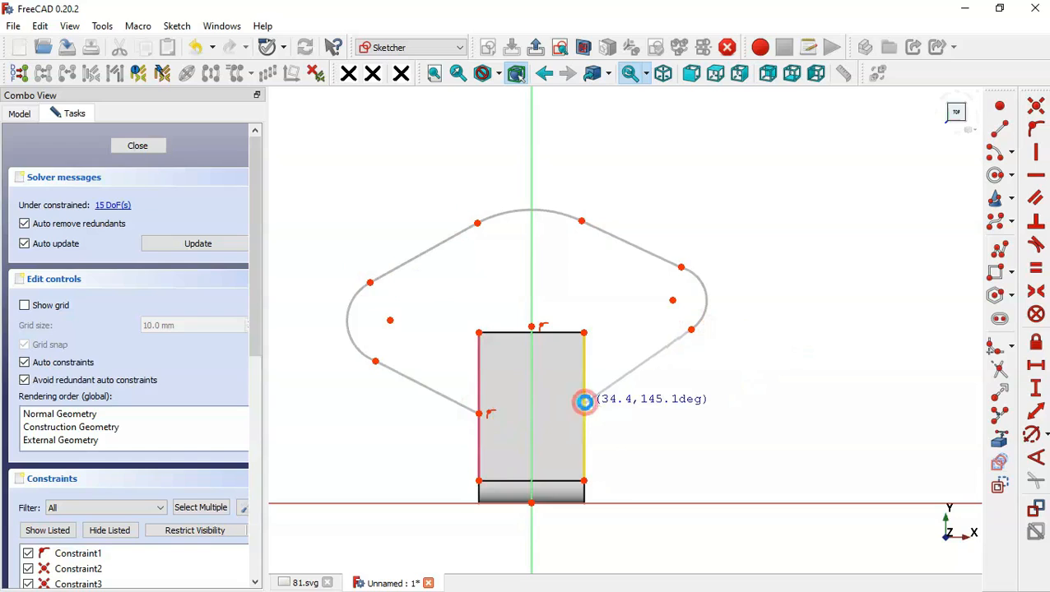
click(584, 403)
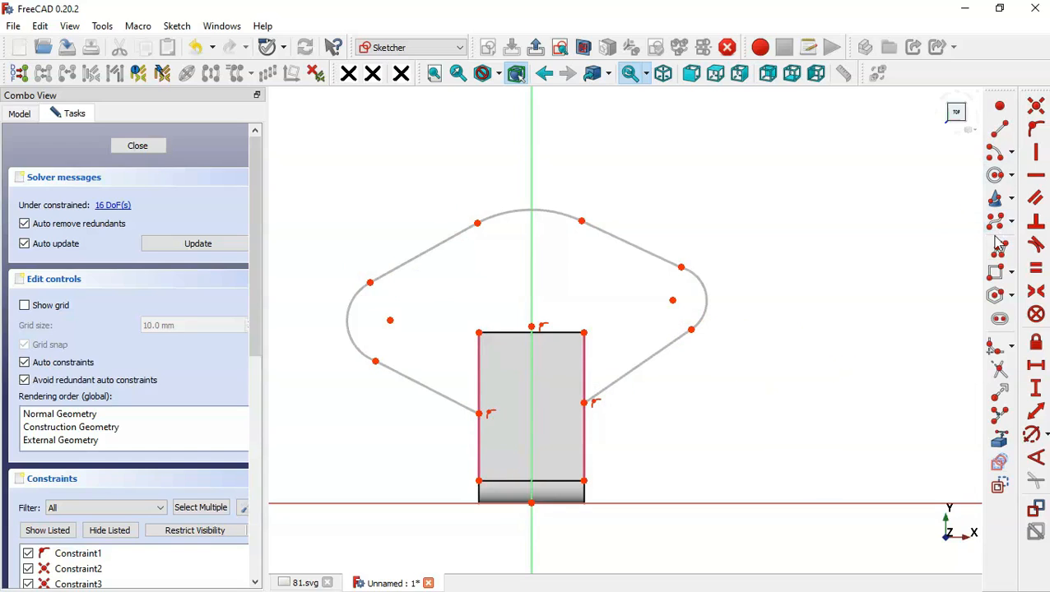
- Close the outline with a polyline running along the flange's side edges and across its free end, joining the two lower slanted lines
click(583, 403)
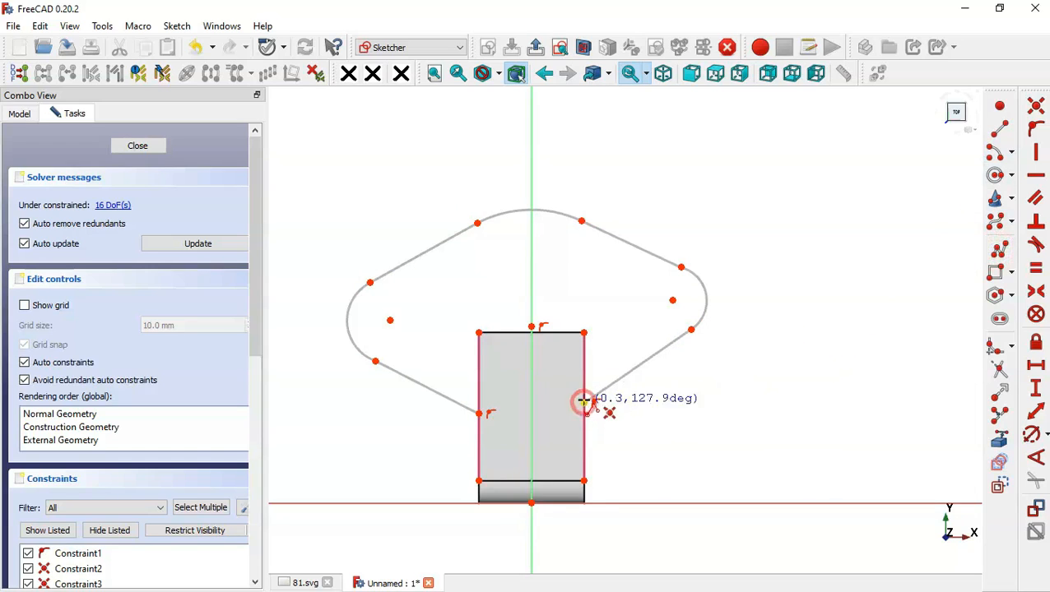
click(584, 333)
click(478, 332)
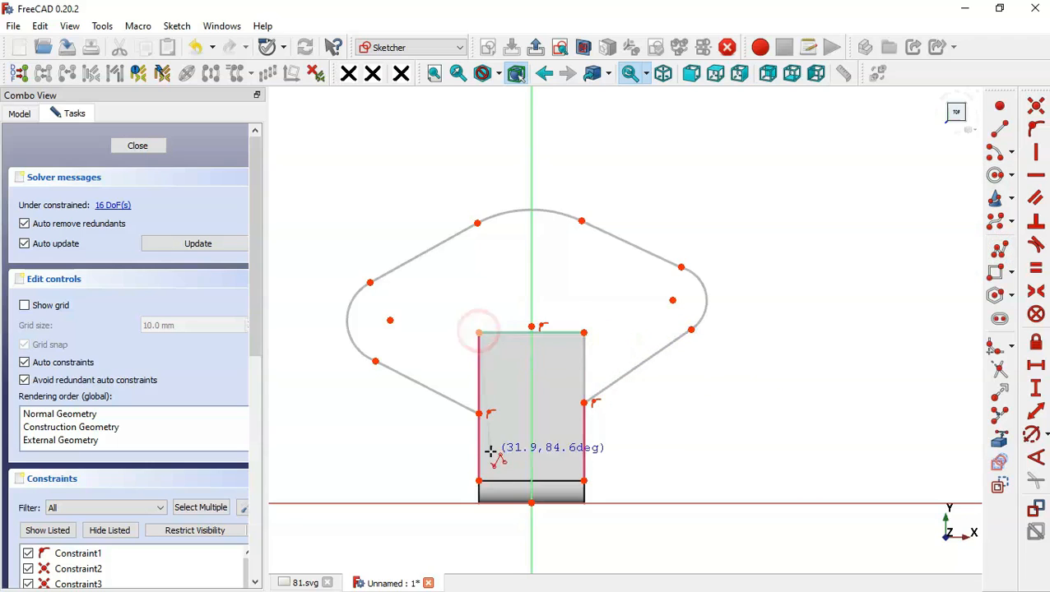
click(478, 413)
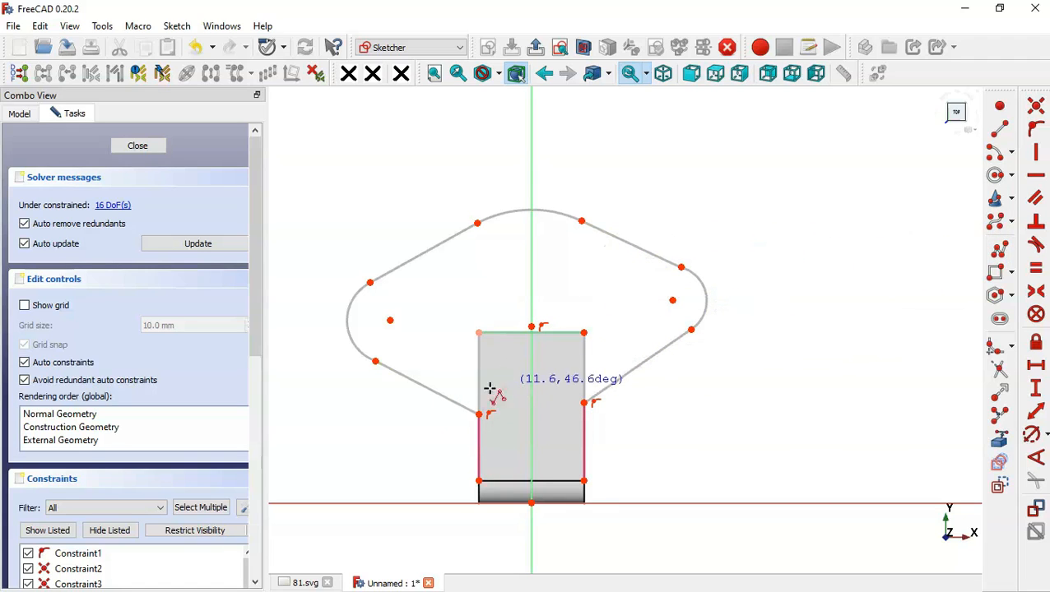
key(Escape)
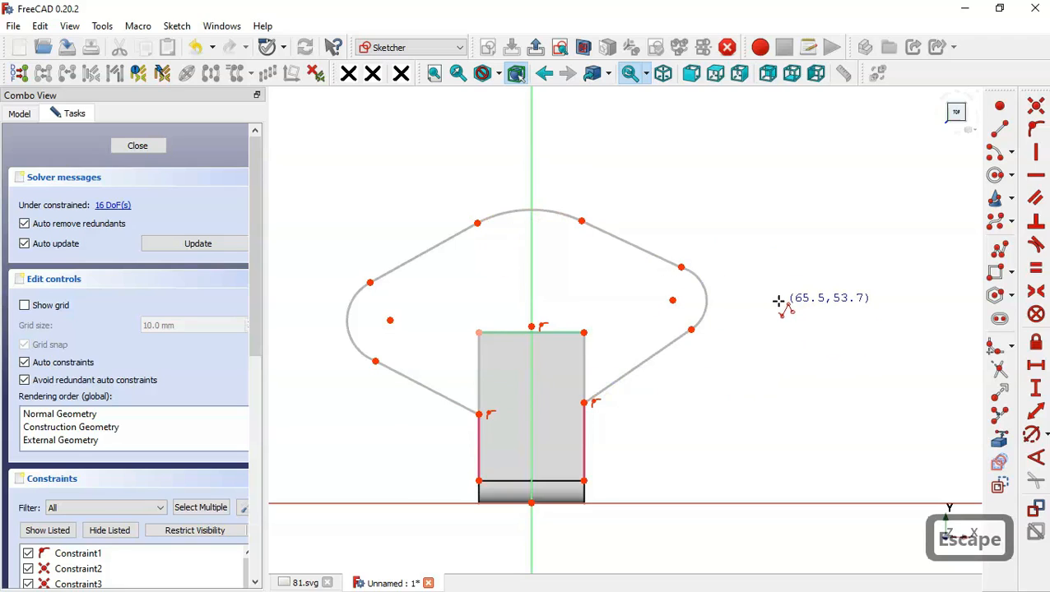
key(Escape)
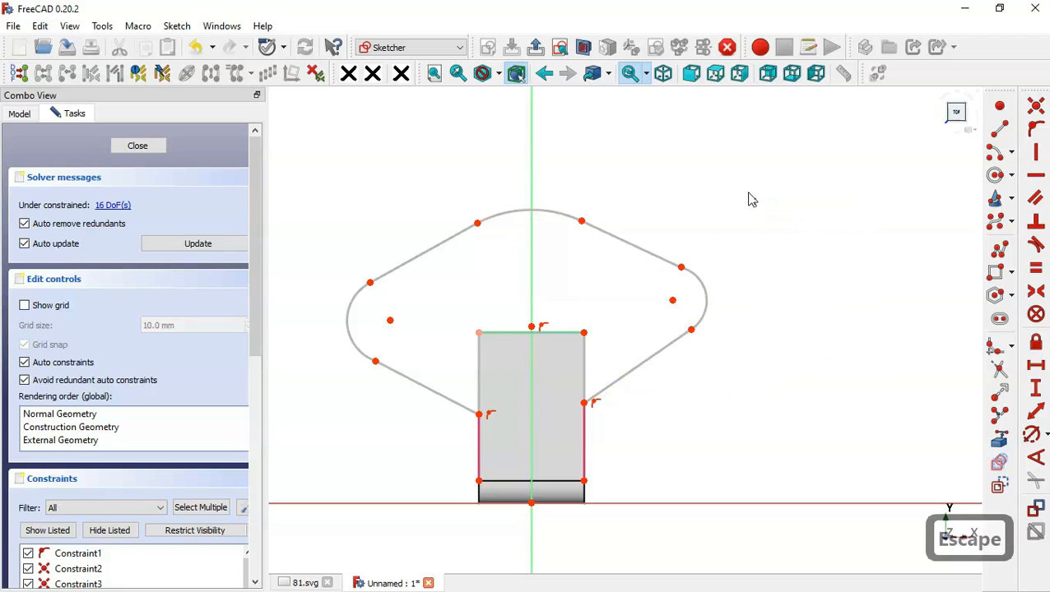
- Make both upper slanted lines tangent to the centre arc and to the side arcs at their shared endpoints
drag(560, 189, 612, 258)
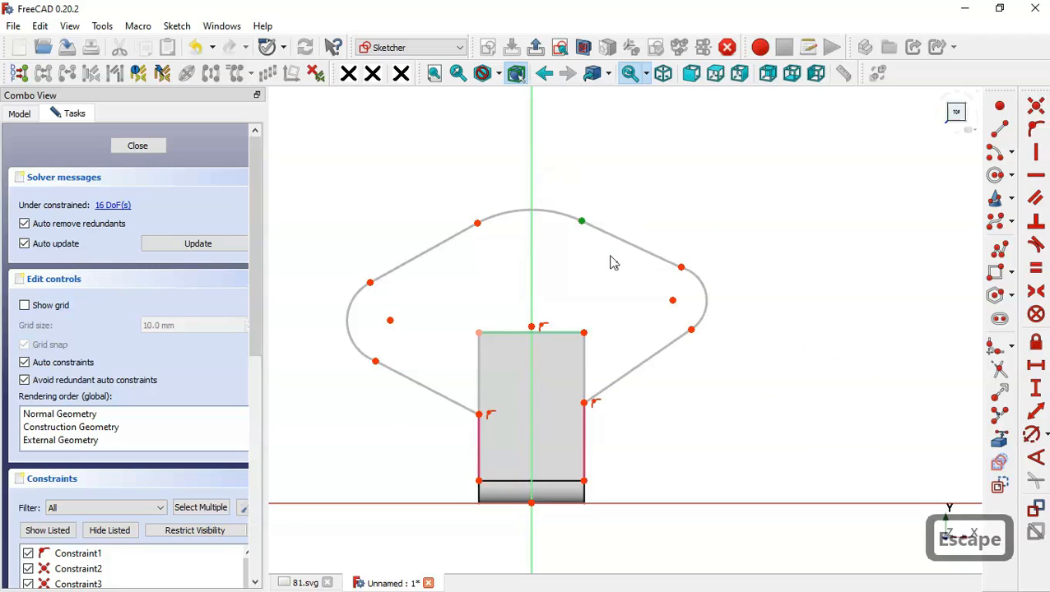
click(1036, 244)
drag(650, 232, 710, 298)
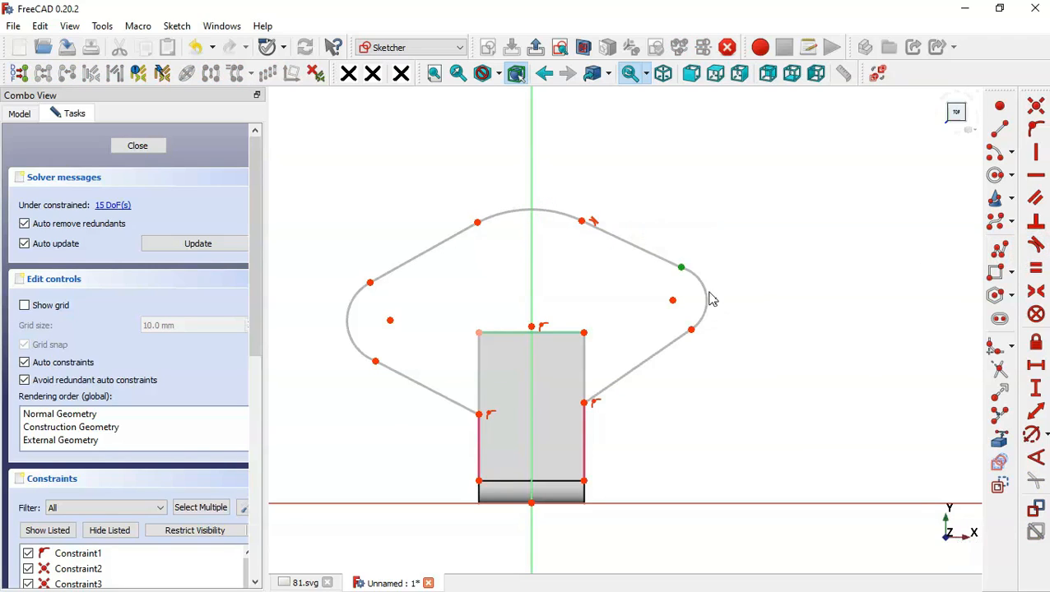
click(1036, 244)
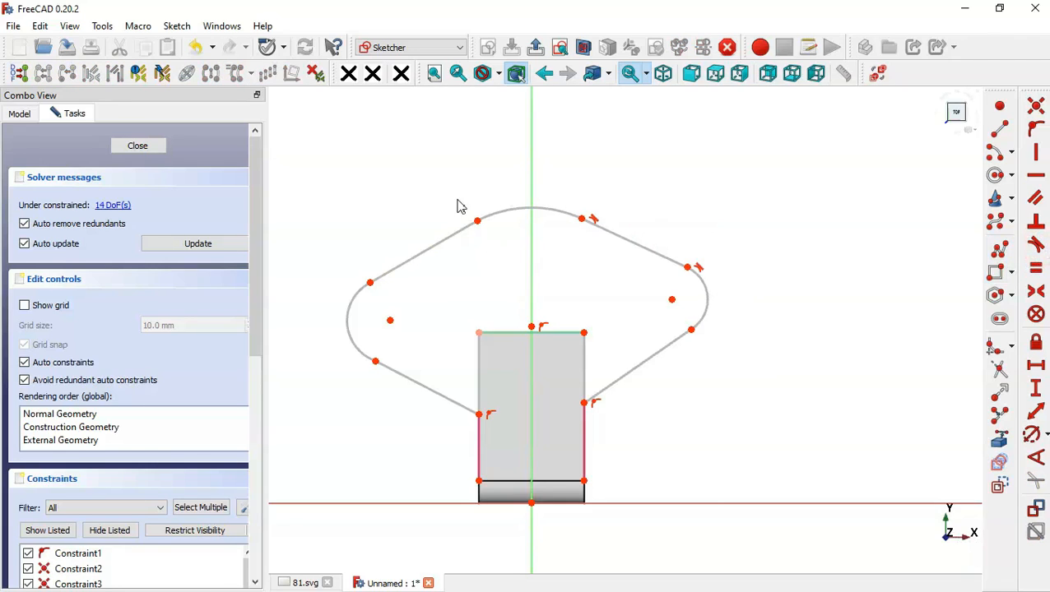
drag(437, 180, 539, 295)
click(1035, 244)
drag(346, 265, 409, 304)
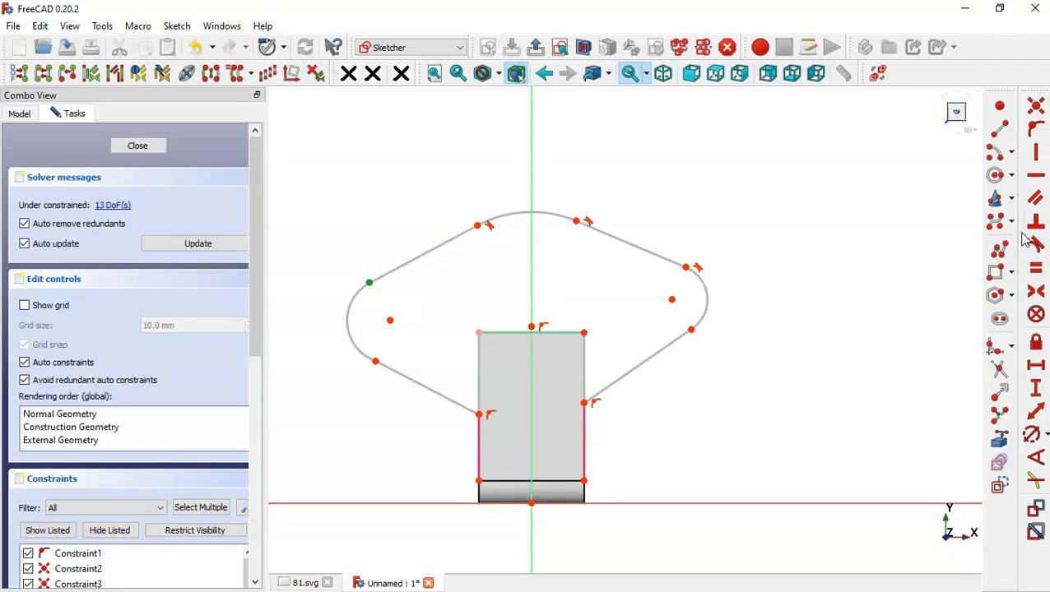
click(1036, 244)
- Make both lower slanted lines tangent to the side arcs at their shared endpoints
drag(371, 345, 398, 392)
click(1036, 244)
drag(678, 320, 716, 348)
click(1036, 245)
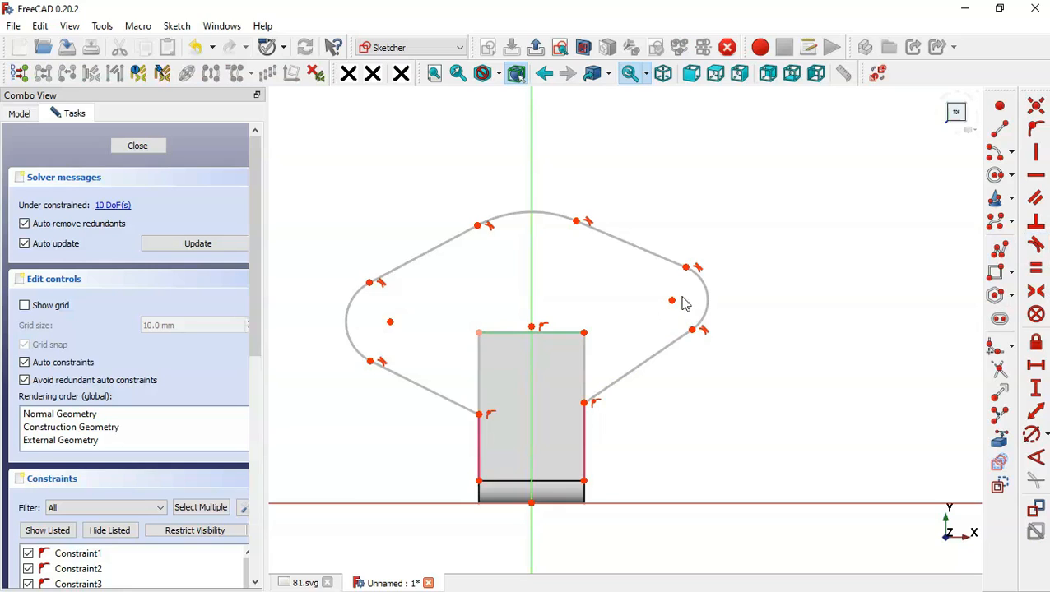
- Constrain the two side arcs' centres to be symmetric about the centre arc's centre point
click(1037, 294)
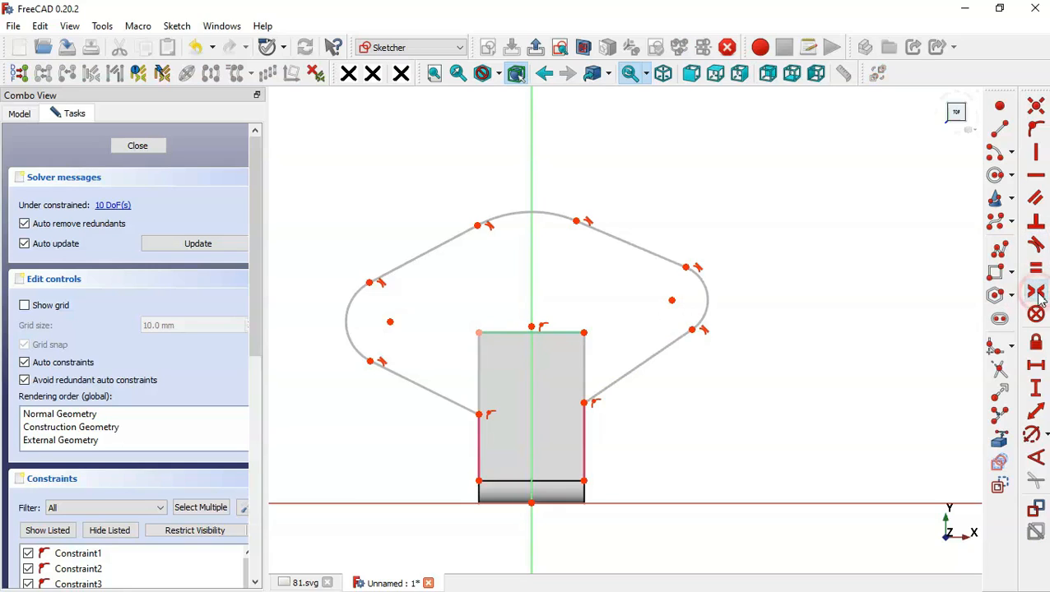
click(390, 322)
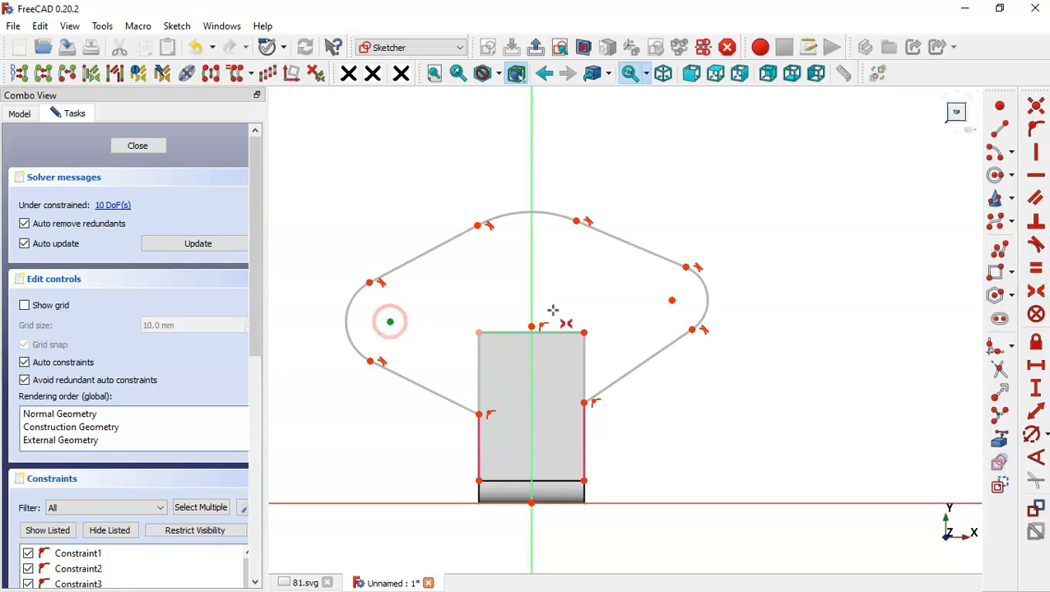
click(672, 301)
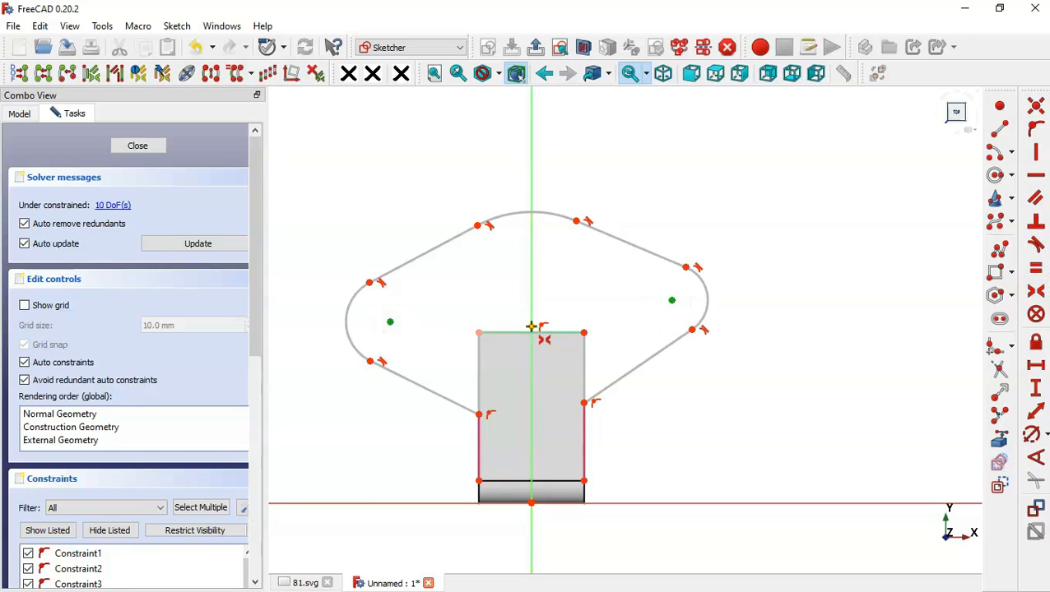
click(532, 326)
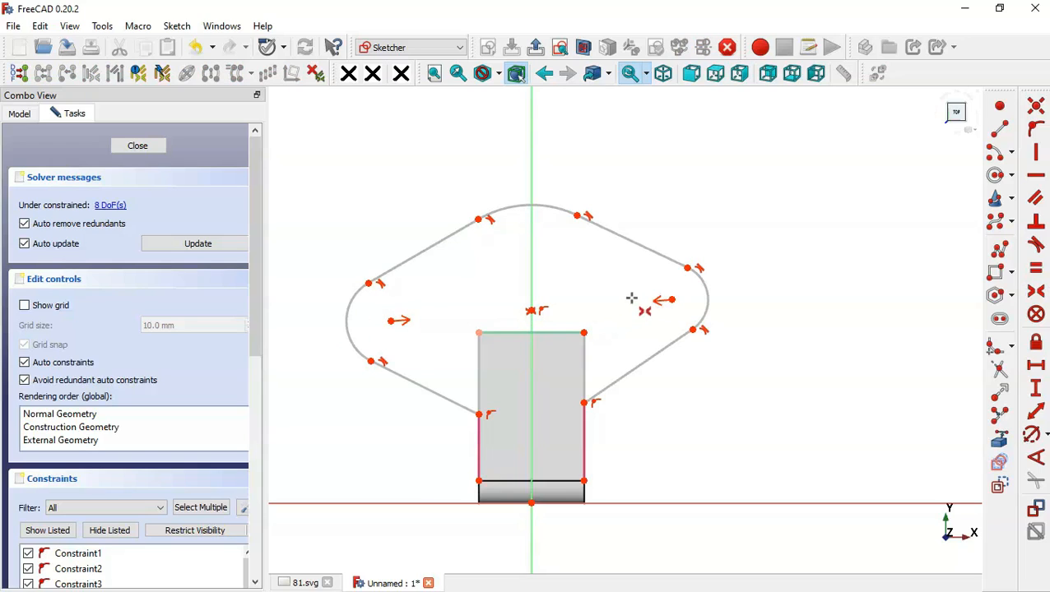
key(Escape)
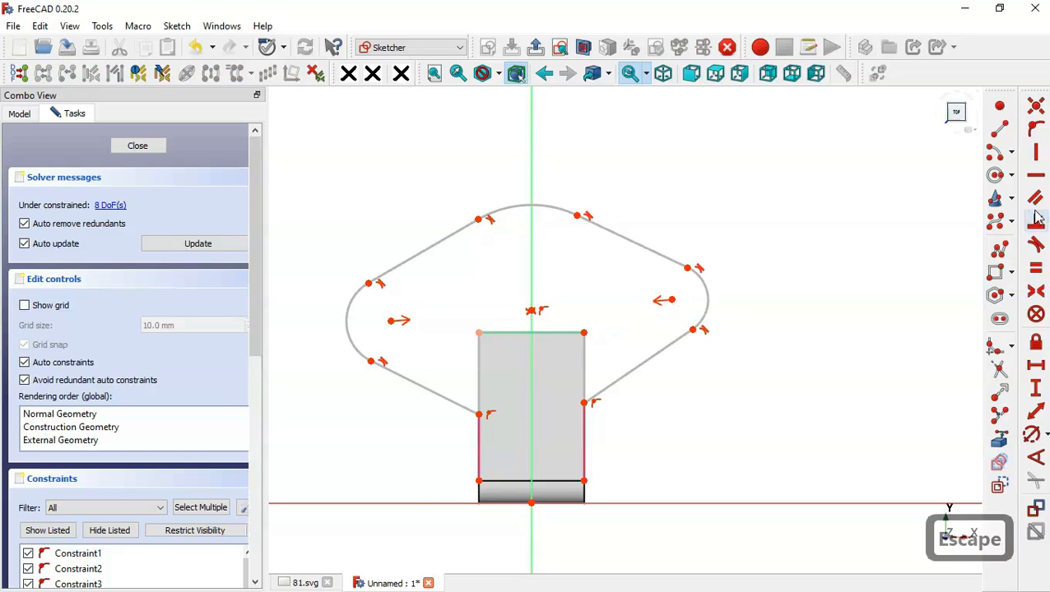
- Align the left side arc's centre horizontally with the centre arc's centre point
click(1036, 177)
click(392, 320)
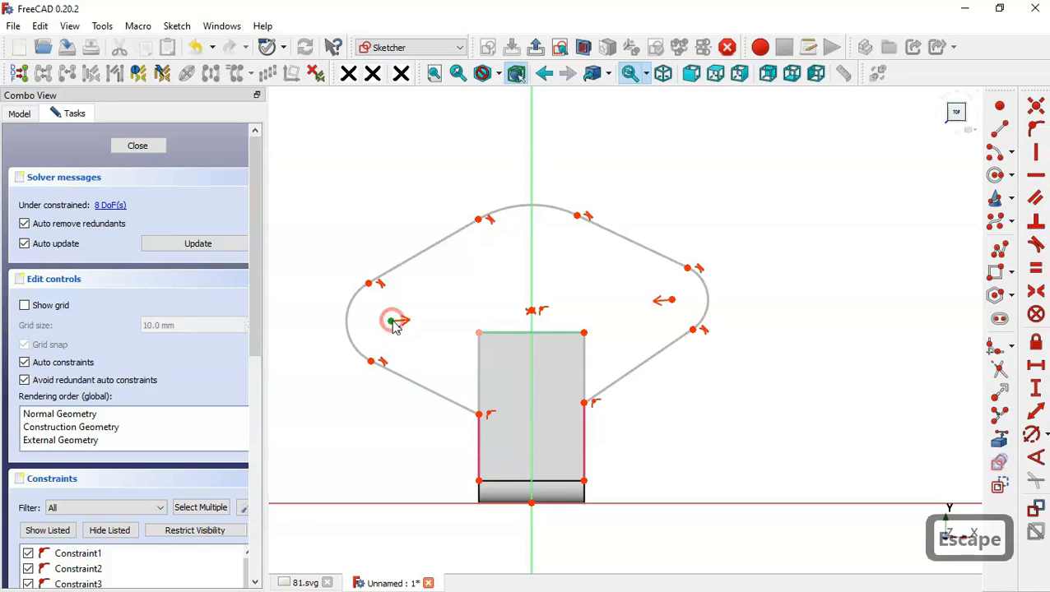
click(532, 311)
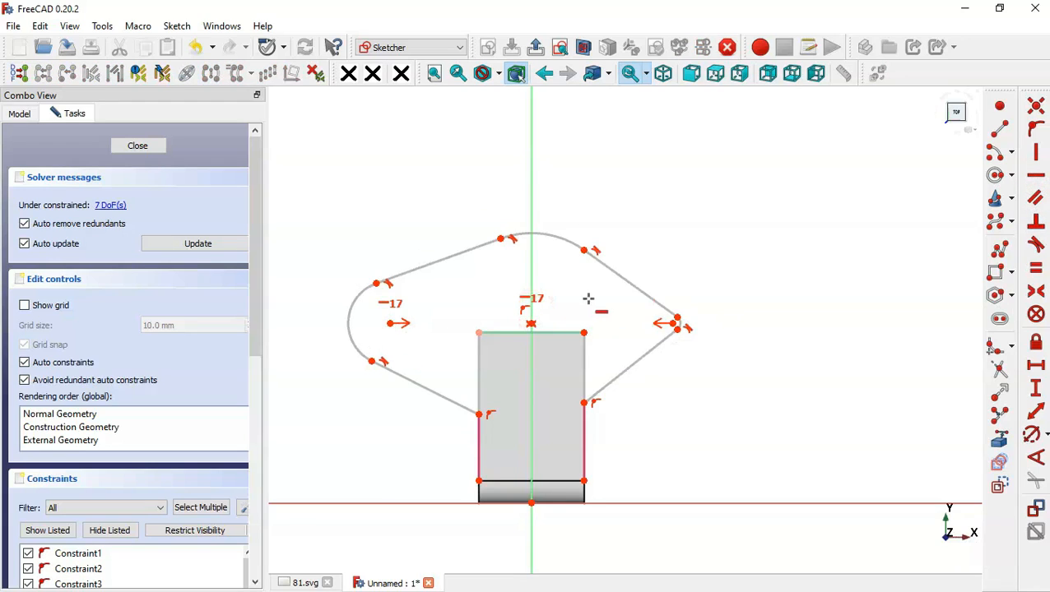
key(Escape)
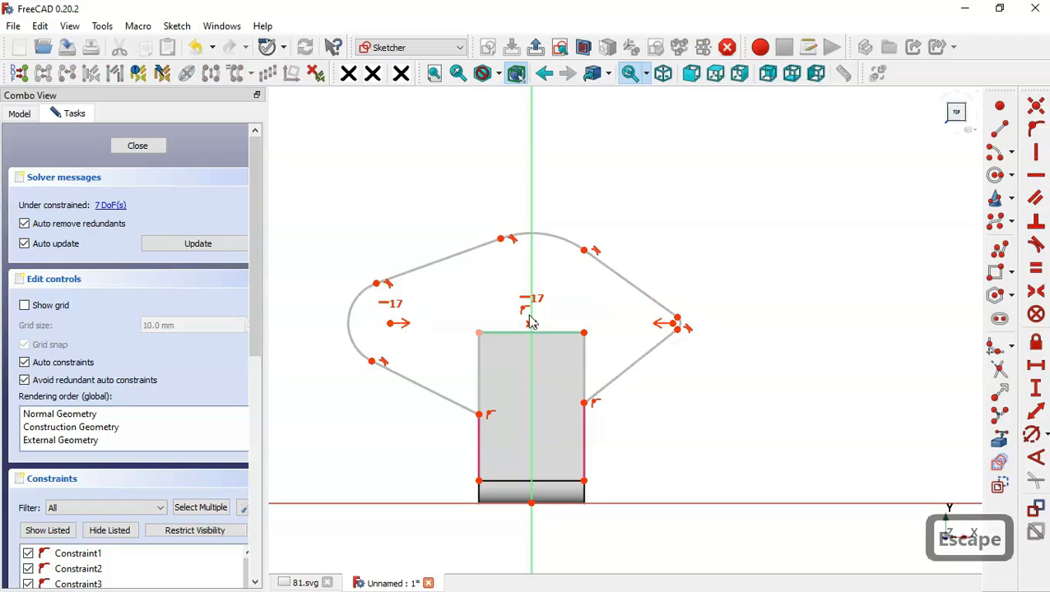
- Constrain the two side arcs to equal radii and align the left arc's centre horizontally with the flange's free-end corner
click(1026, 271)
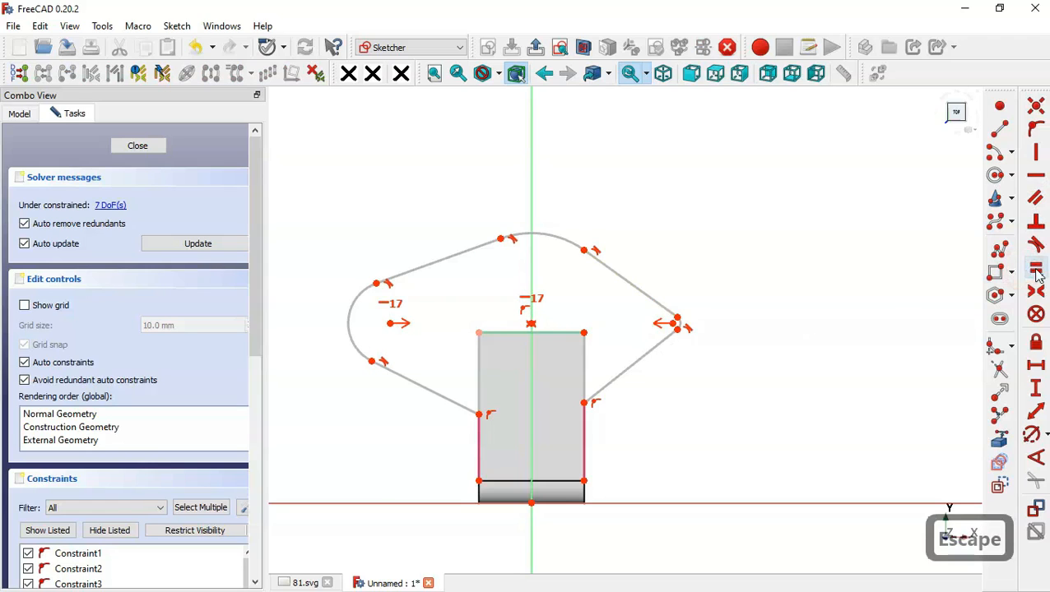
click(678, 324)
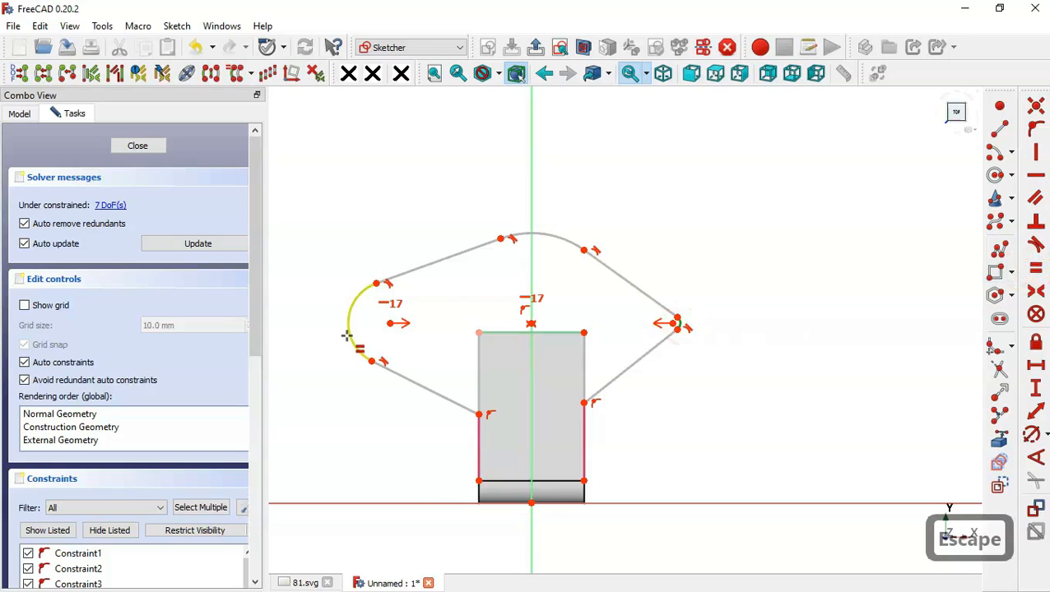
click(349, 336)
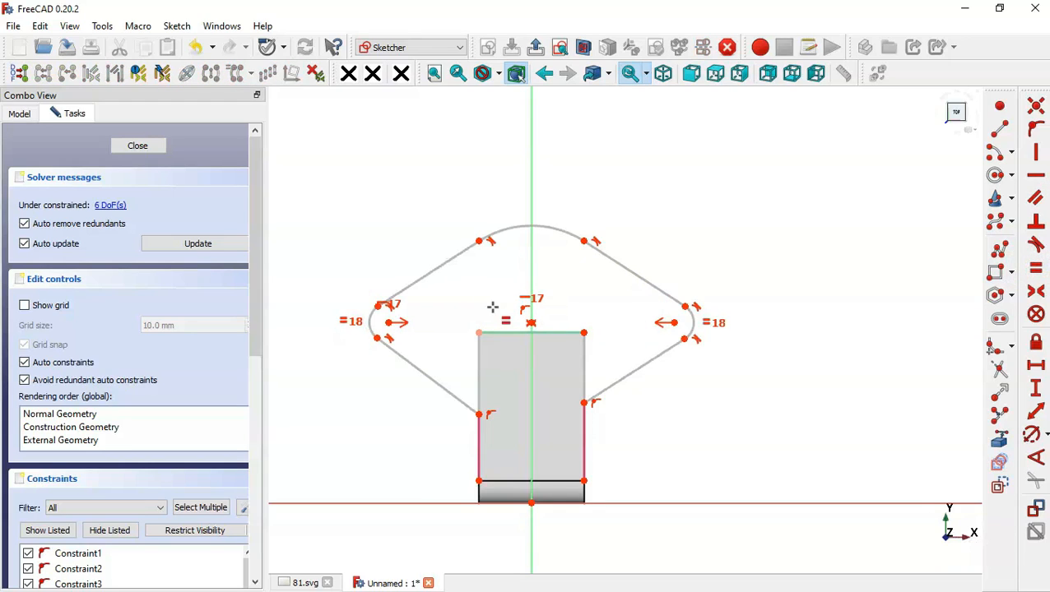
key(Escape)
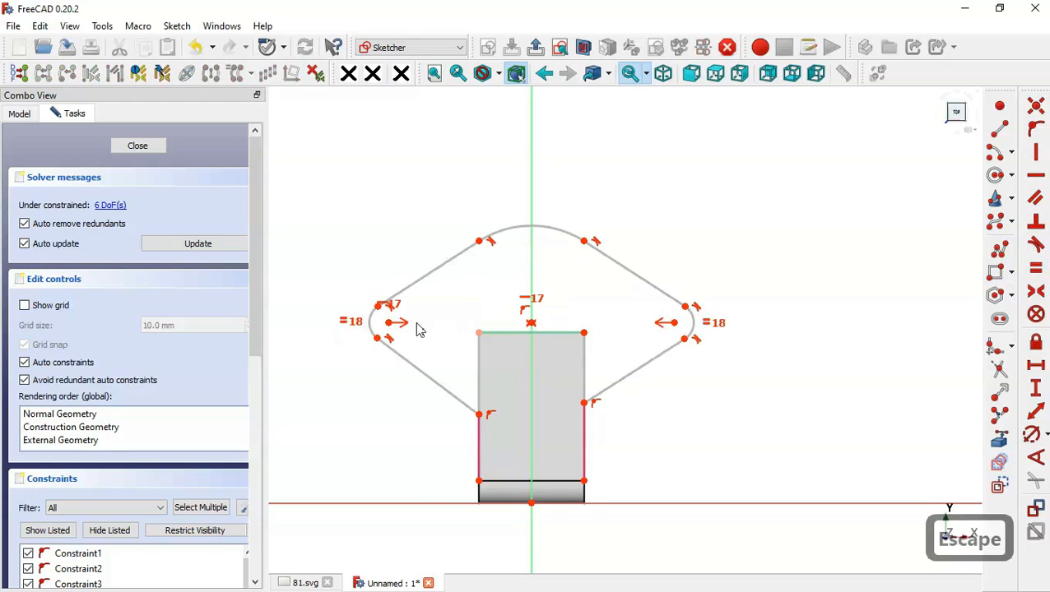
click(479, 333)
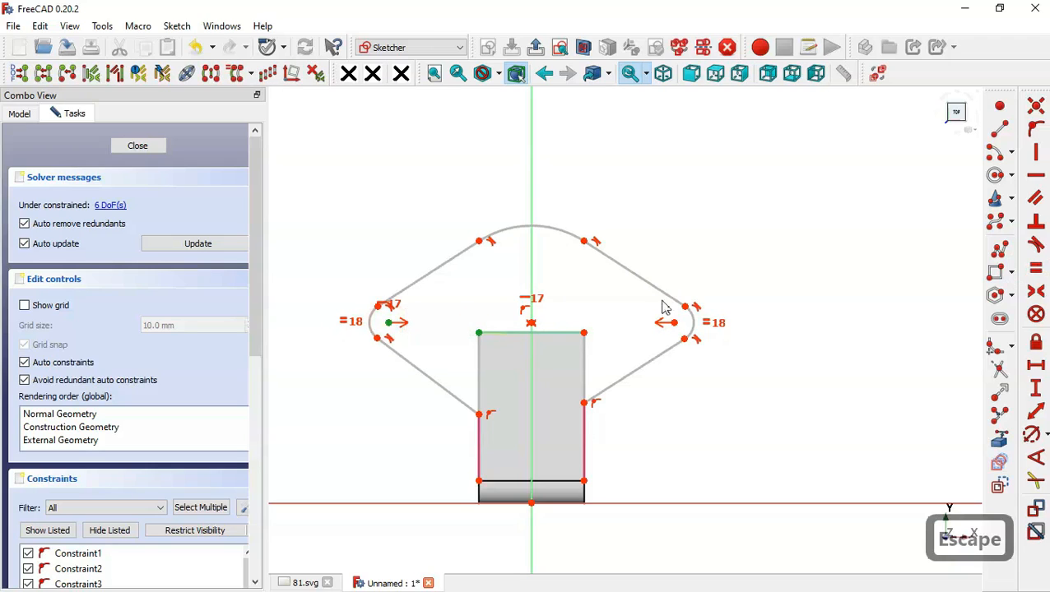
click(1037, 178)
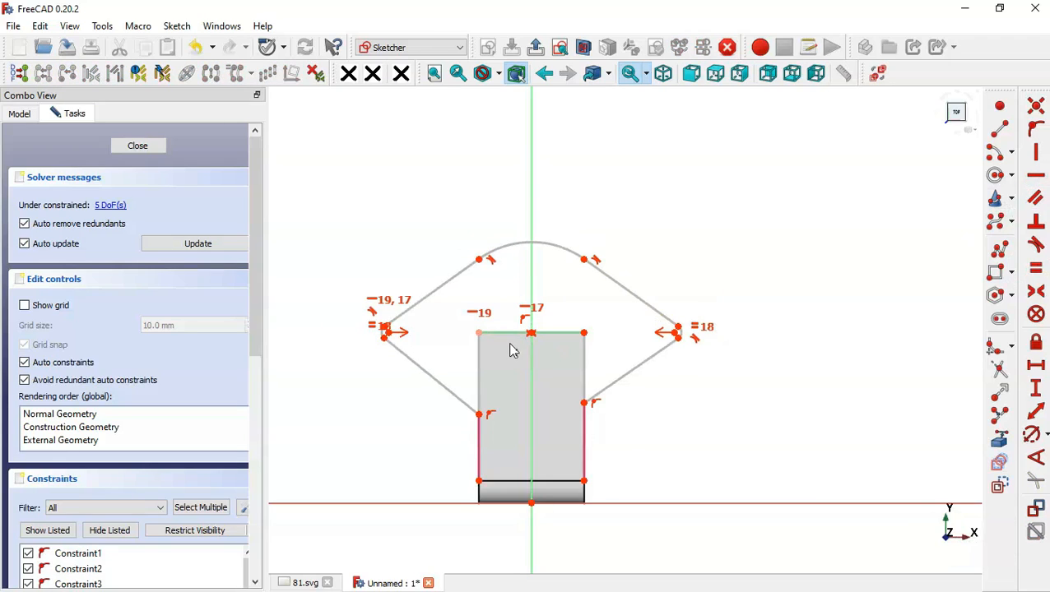
- Constrain the outline's two vertical lines along the flange's sides to equal length
scroll(510, 351, up, 1)
scroll(412, 326, up, 2)
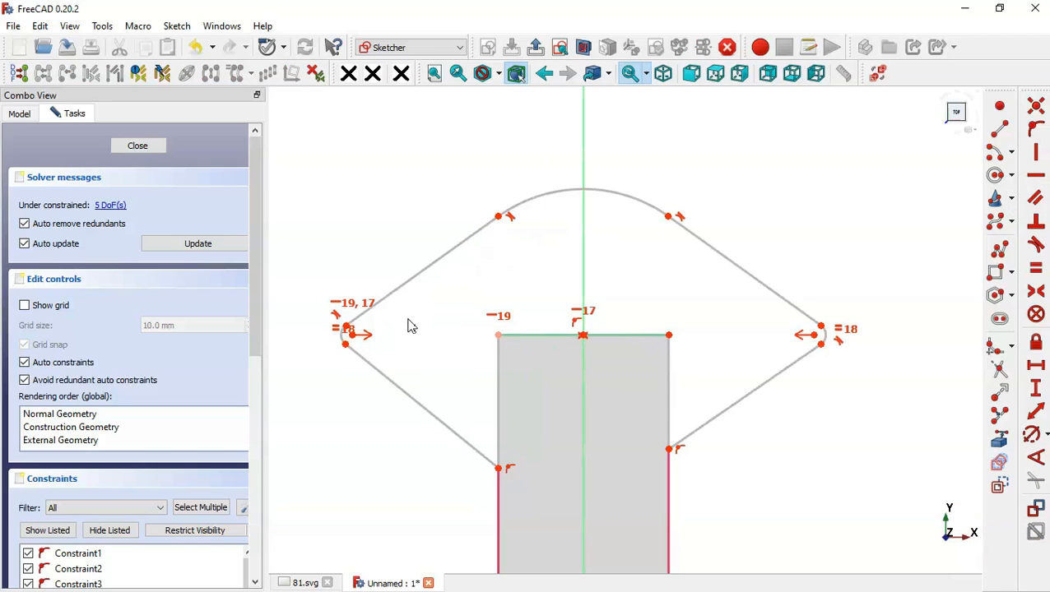
scroll(411, 315, down, 1)
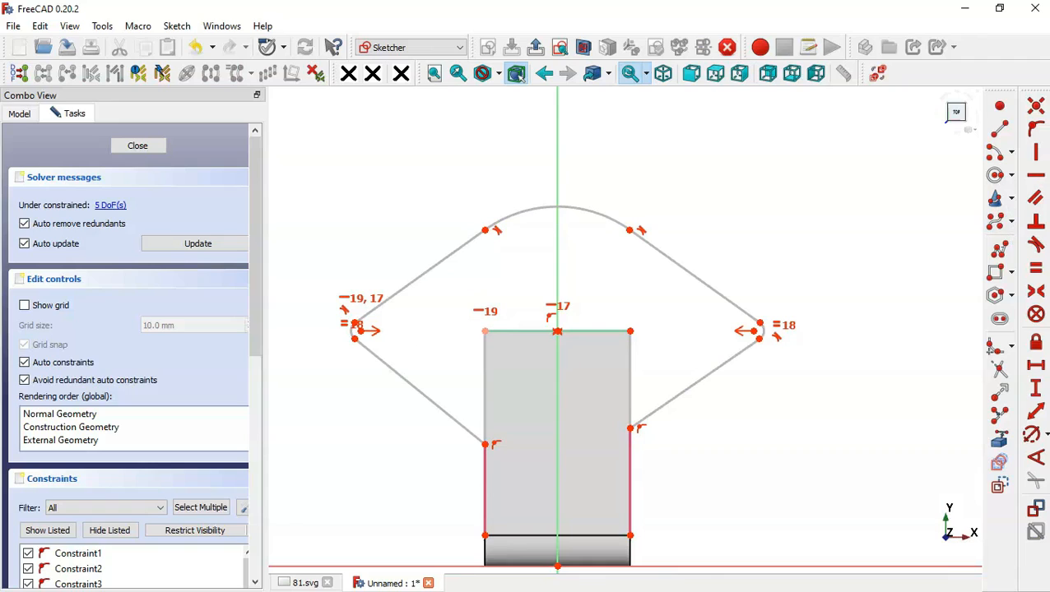
click(1035, 267)
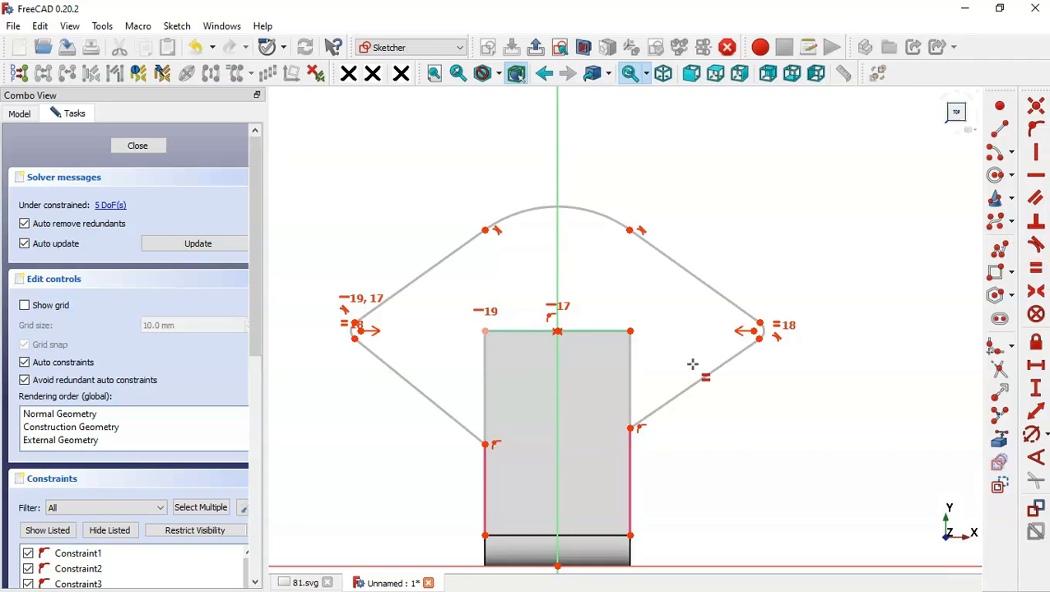
click(629, 376)
click(484, 372)
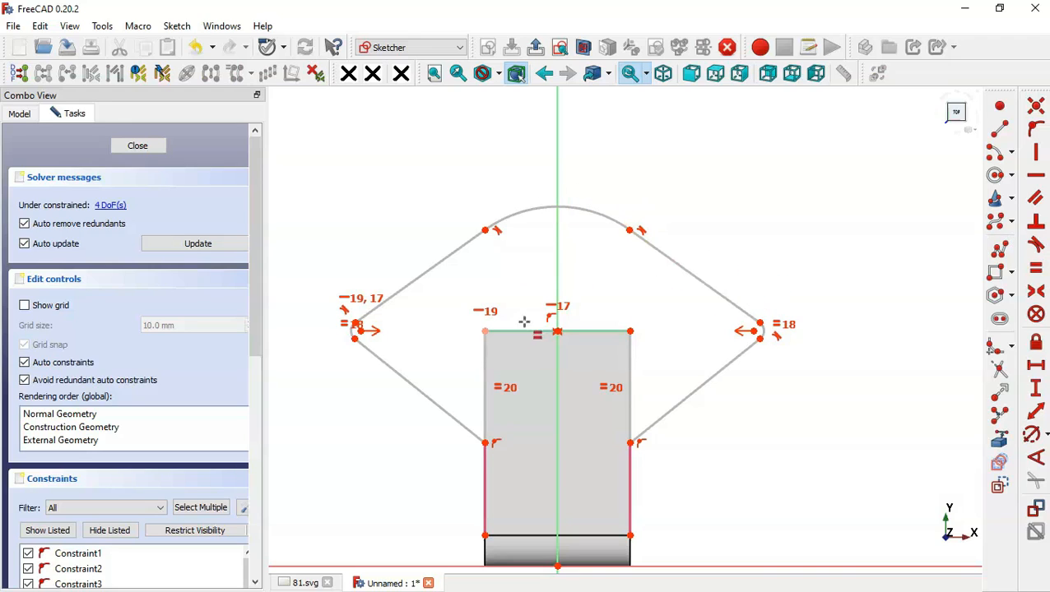
scroll(551, 372, down, 2)
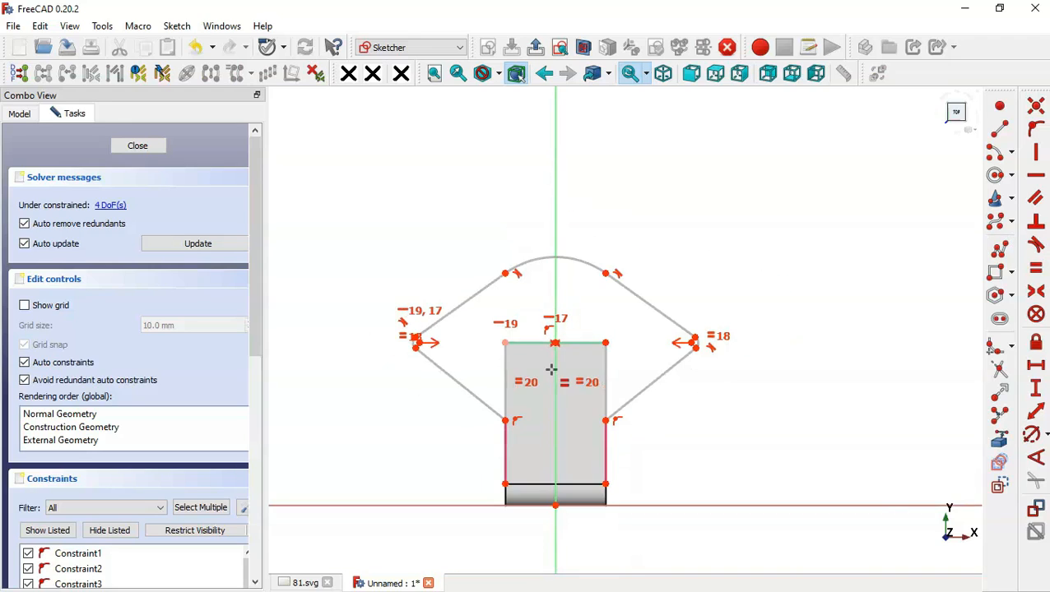
- Set the outline's centre arc radius to 20 mm, as given in the 81.svg drawing
key(ctrl+Tab)
mouse_move(450, 300)
mouse_down()
mouse_move(600, 325)
mouse_move(536, 268)
mouse_up()
scroll(542, 343, up, 3)
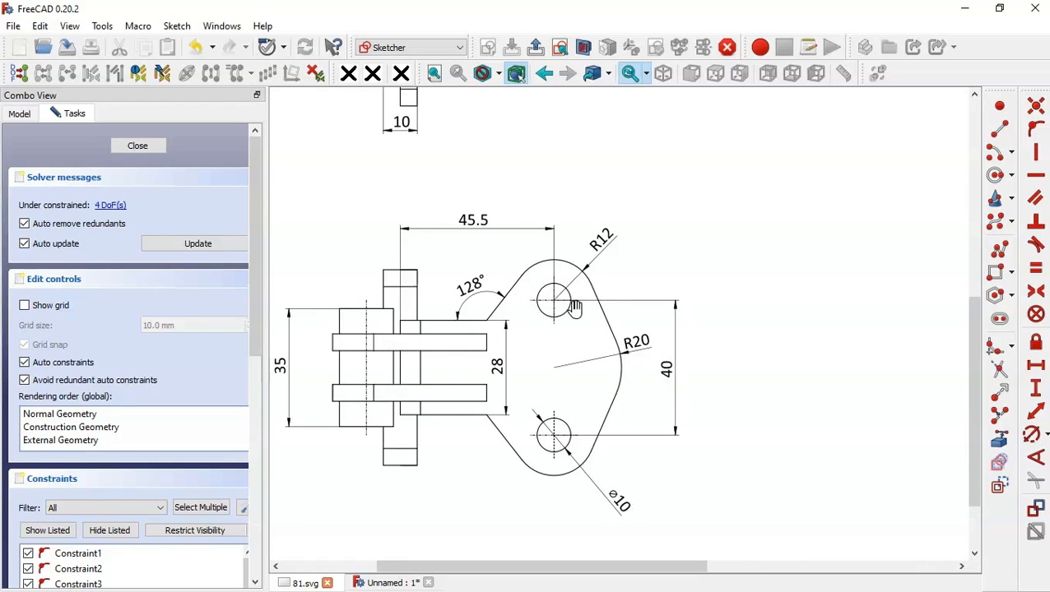
key(ctrl+z)
scroll(472, 340, up, 1)
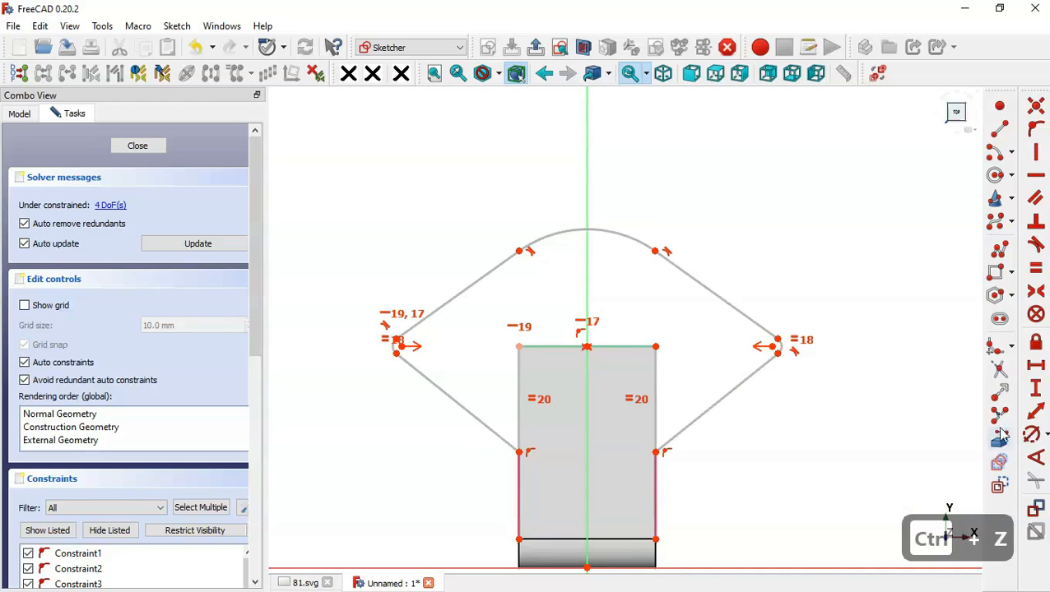
click(1032, 439)
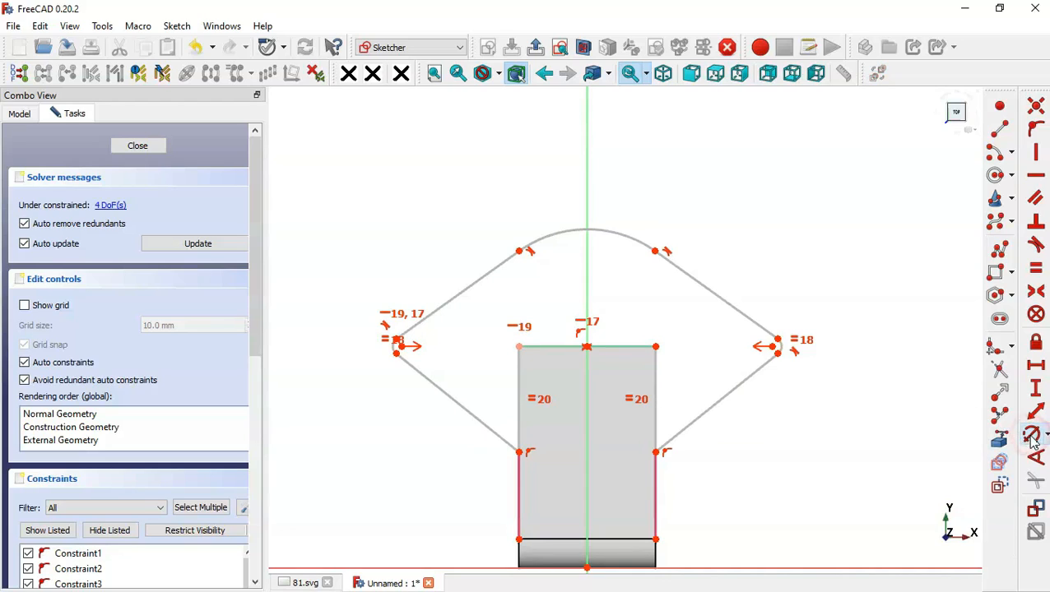
click(613, 231)
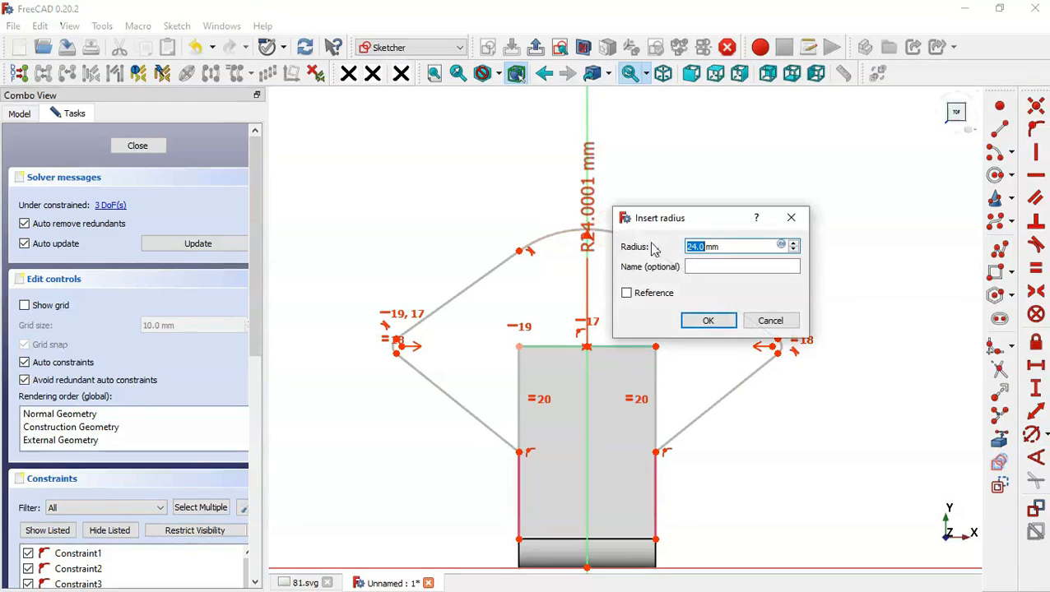
text(20)
key(Return)
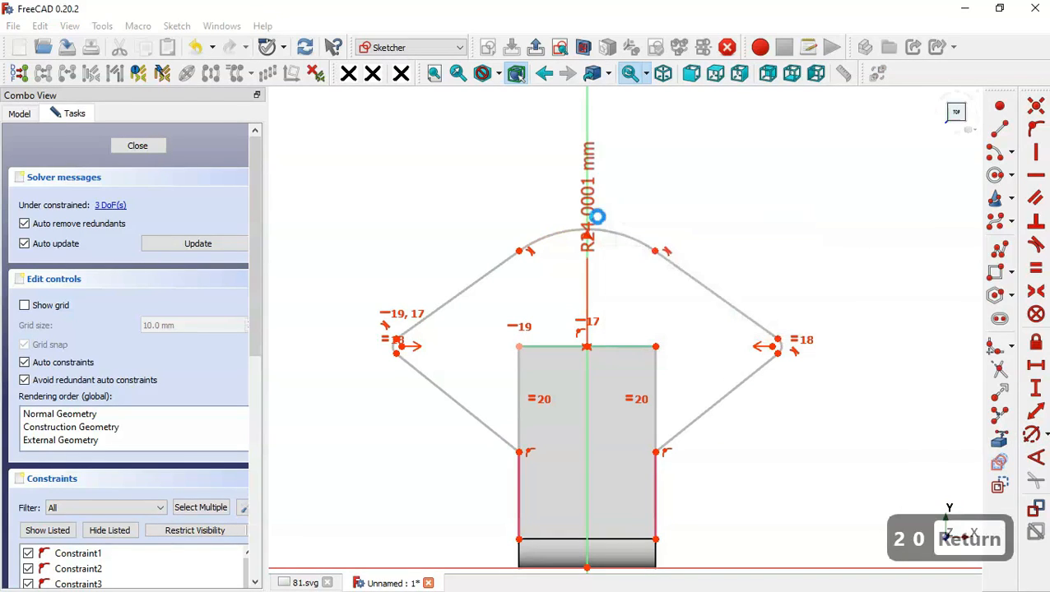
- Set the right side arc's radius to 12 mm
click(777, 347)
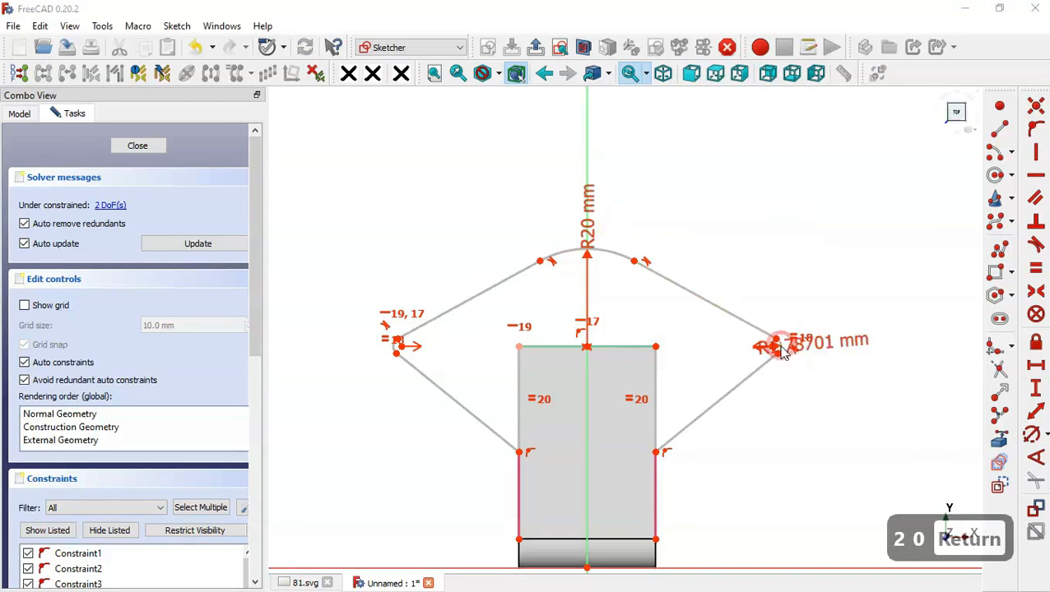
text(12)
key(Return)
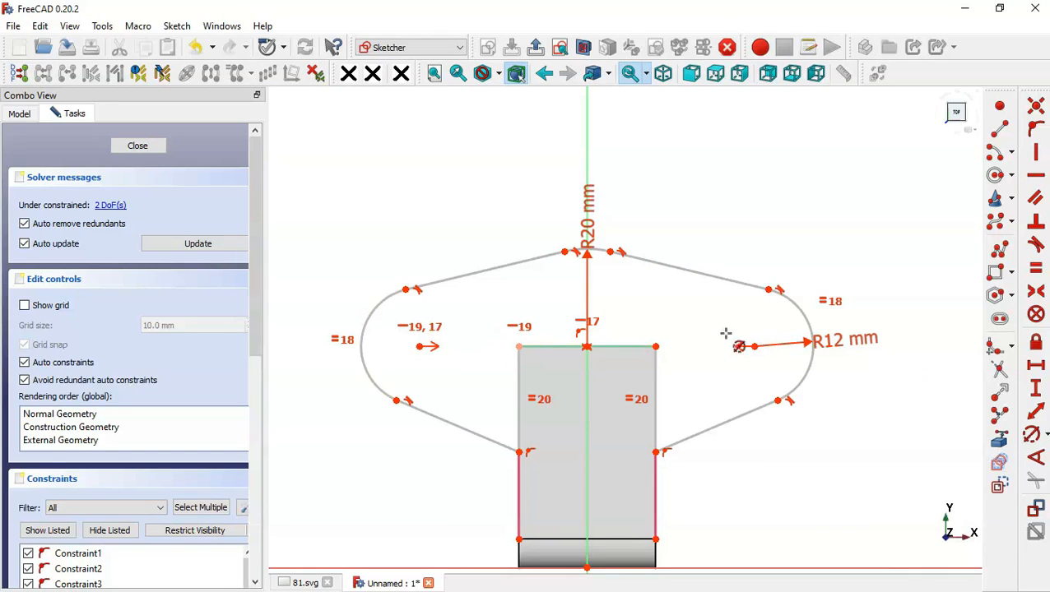
- Set the horizontal distance between the two side arcs' centres to 40 mm
click(1036, 366)
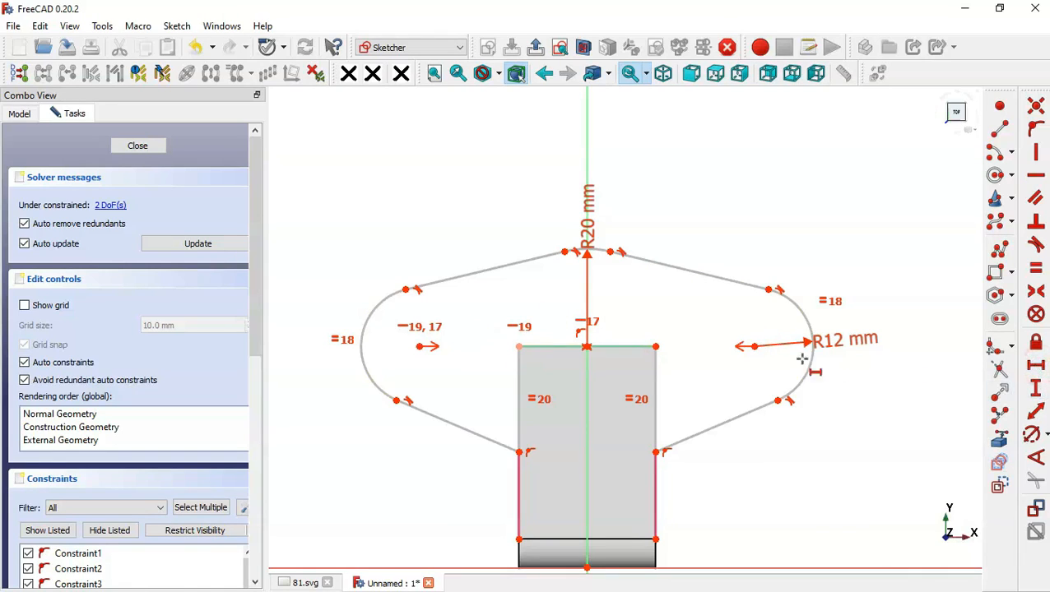
click(752, 346)
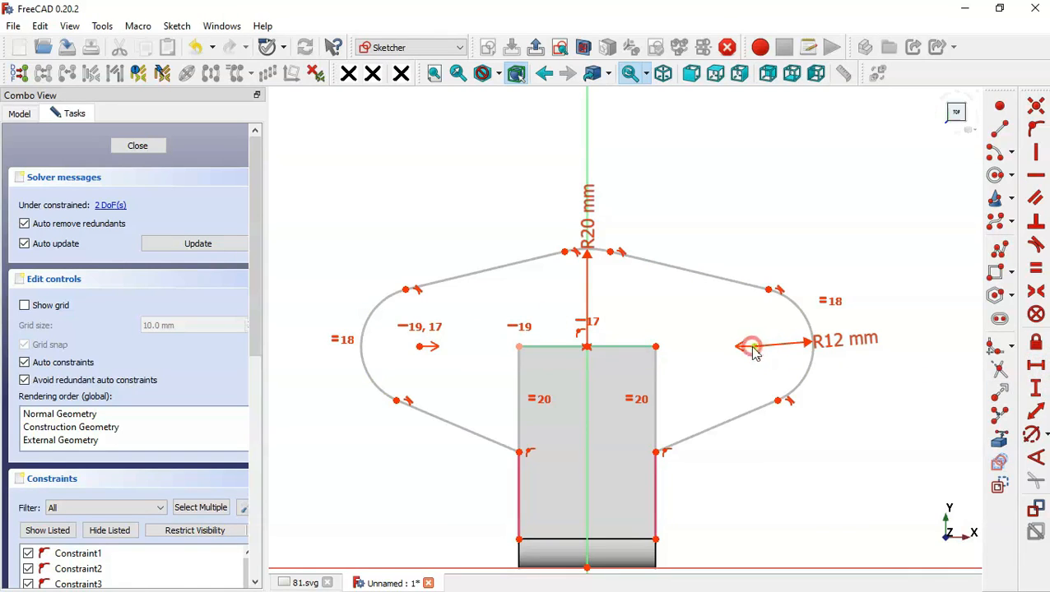
click(421, 345)
text(40)
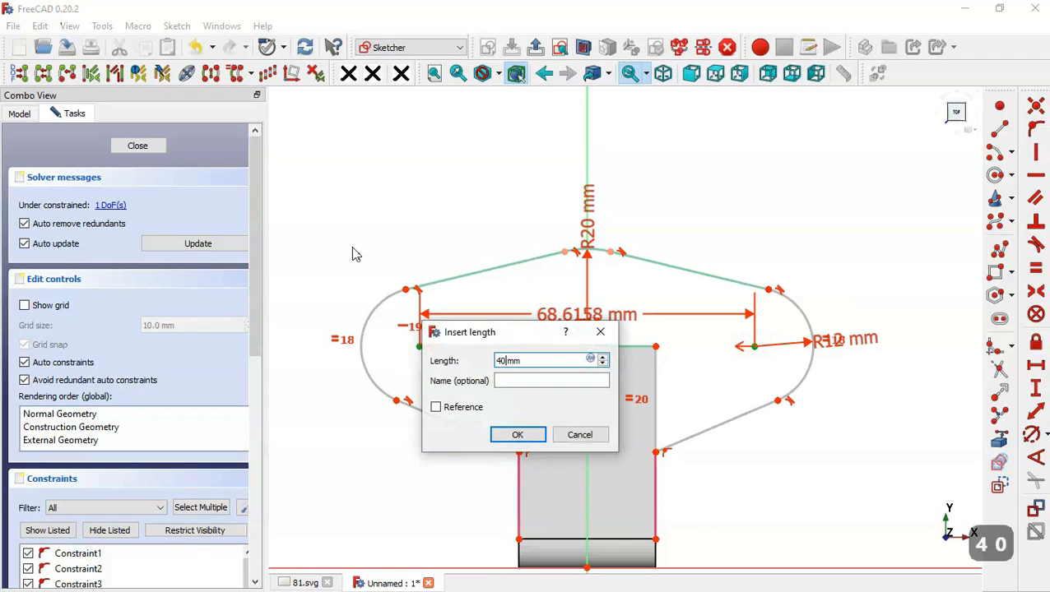
key(Return)
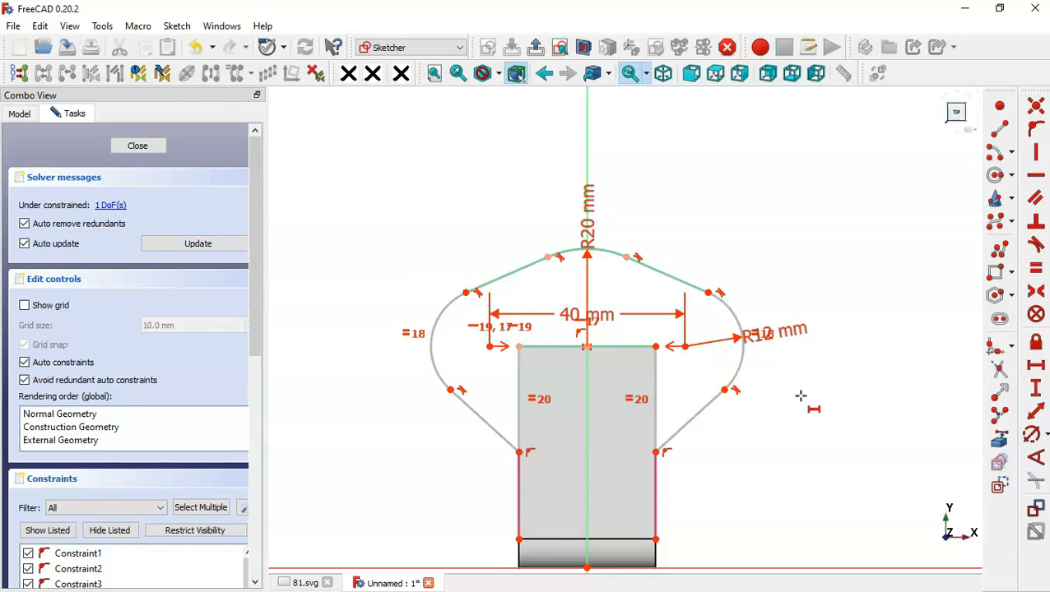
- Constrain the angle between the right lower slanted line and the flange's side edge to 180-128°
click(1036, 461)
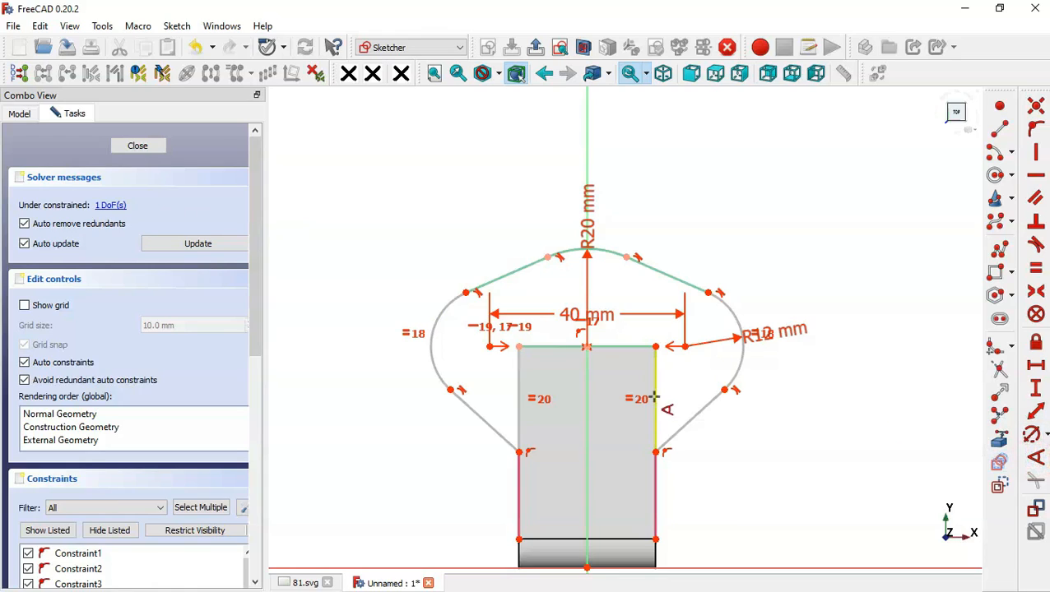
click(684, 426)
click(657, 479)
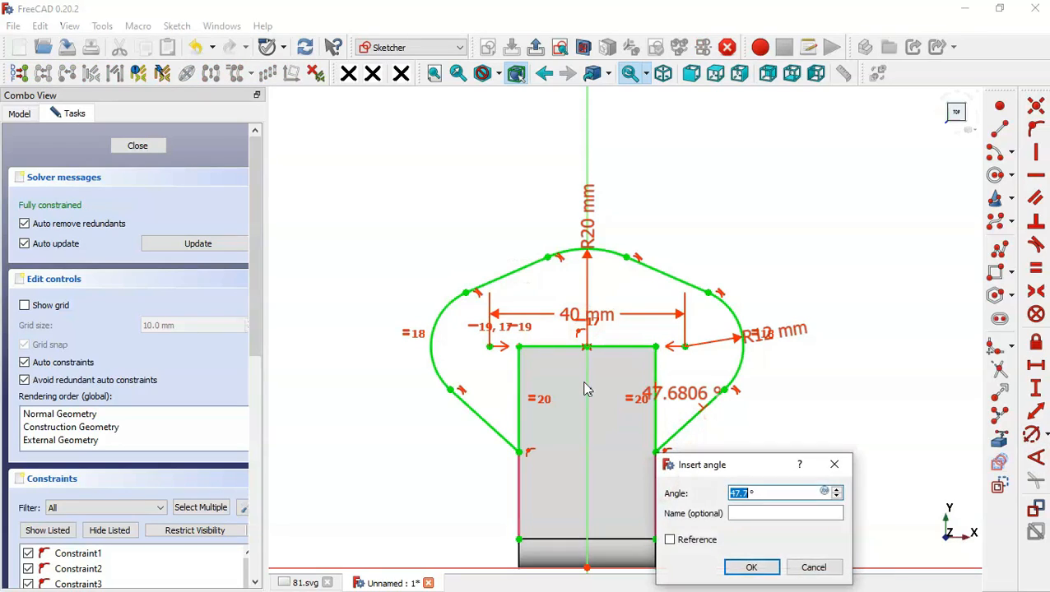
text(18)
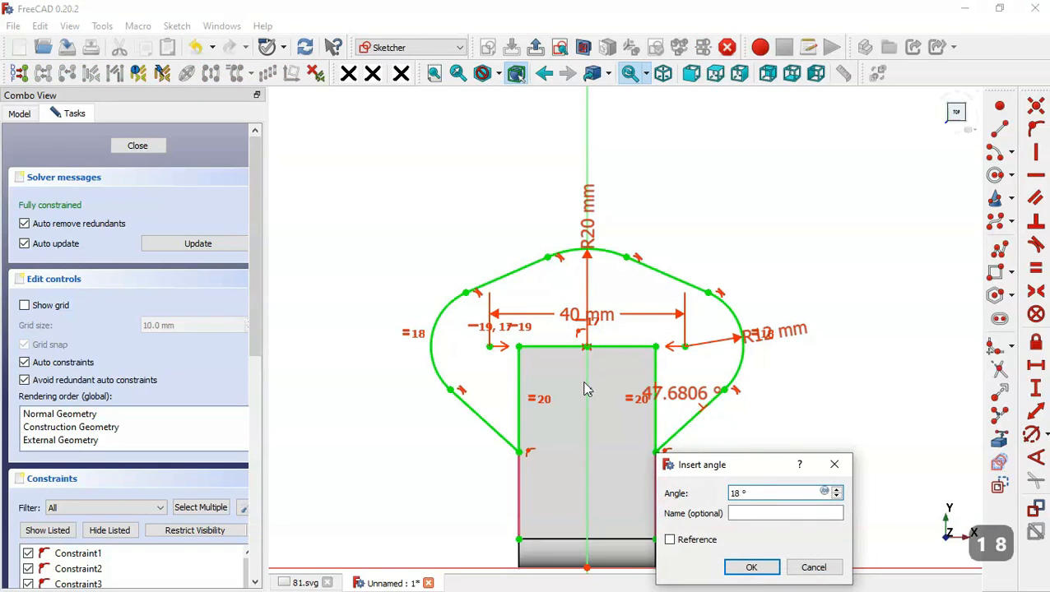
text(0-12)
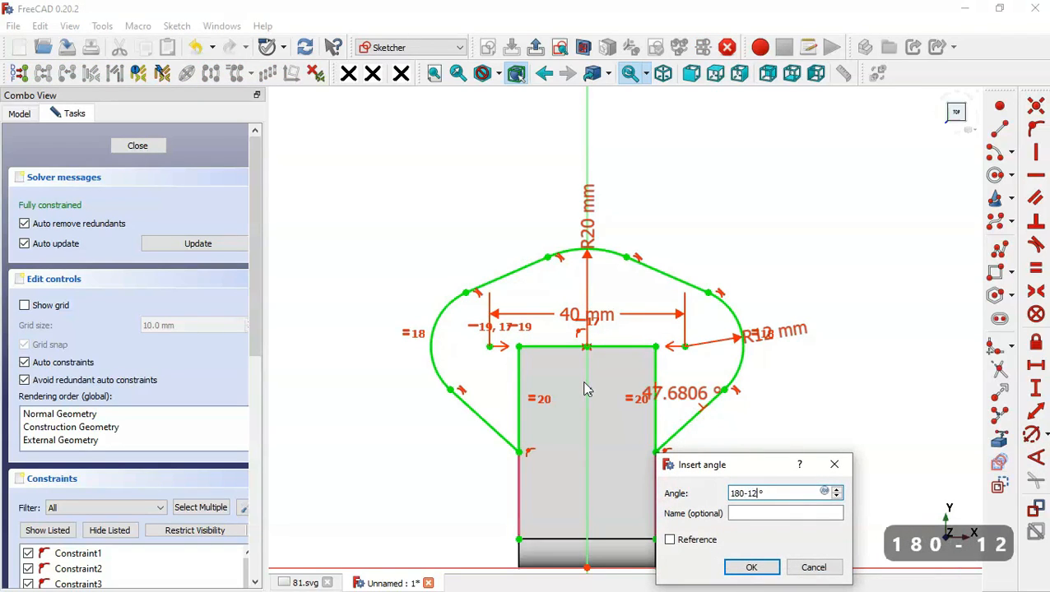
text(8)
key(Return)
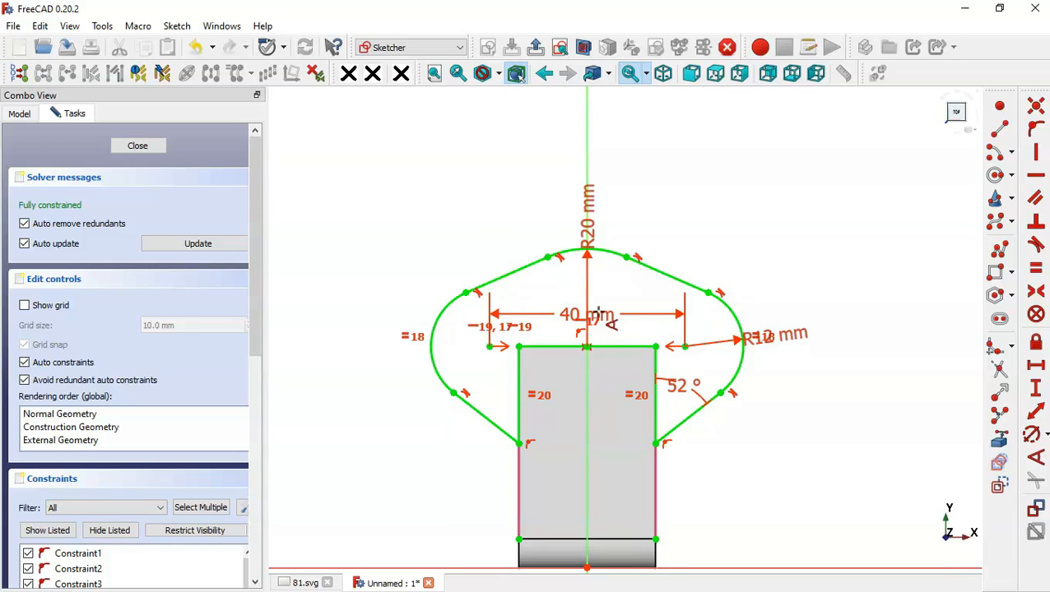
- Draw a hole circle centred on each of the two side arcs' centre points
key(ctrl+Tab)
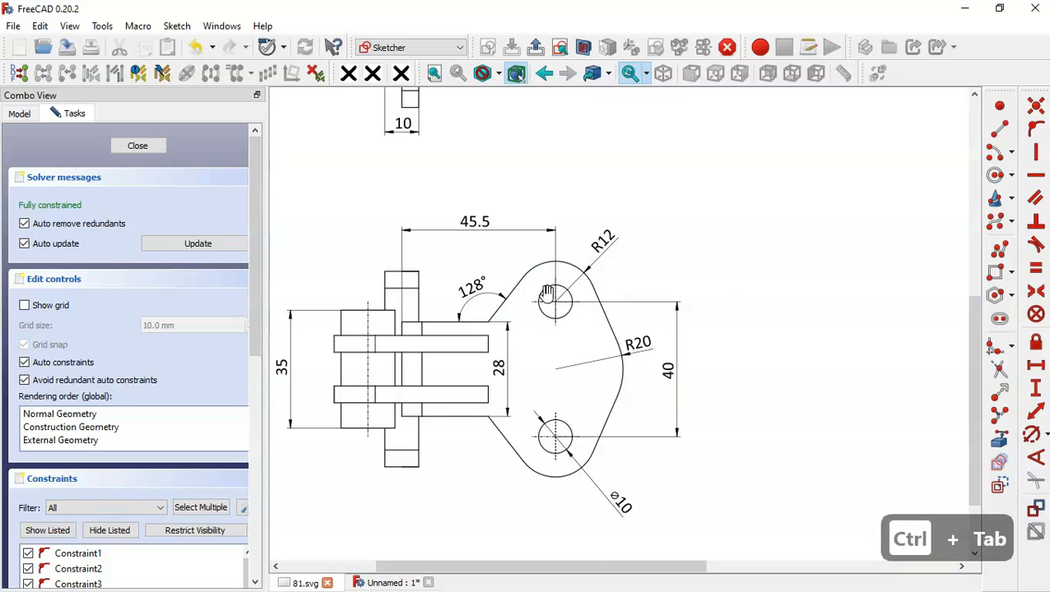
key(ctrl+Tab)
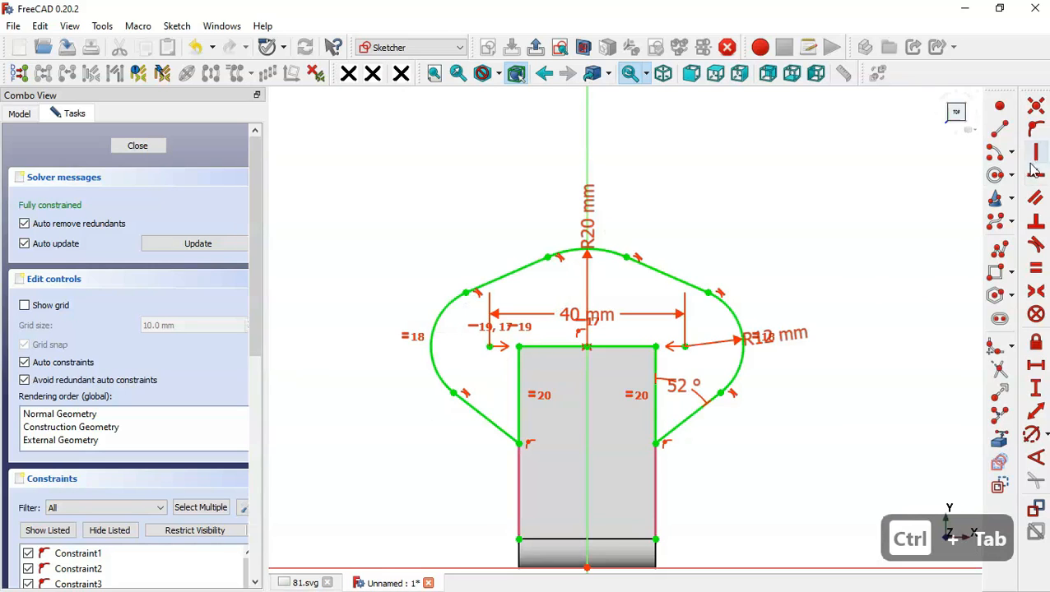
click(995, 175)
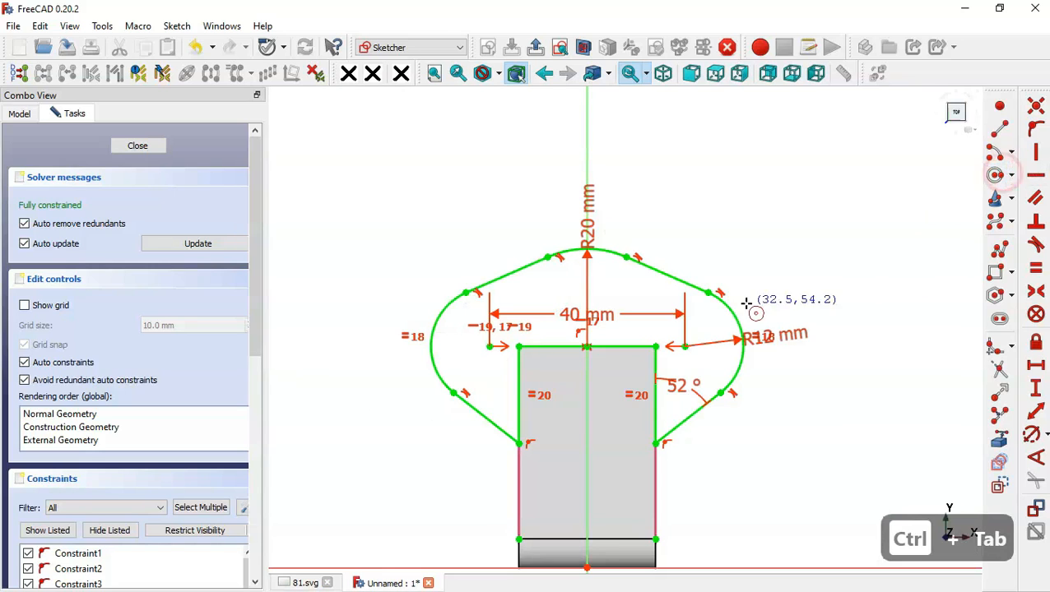
click(685, 347)
click(705, 363)
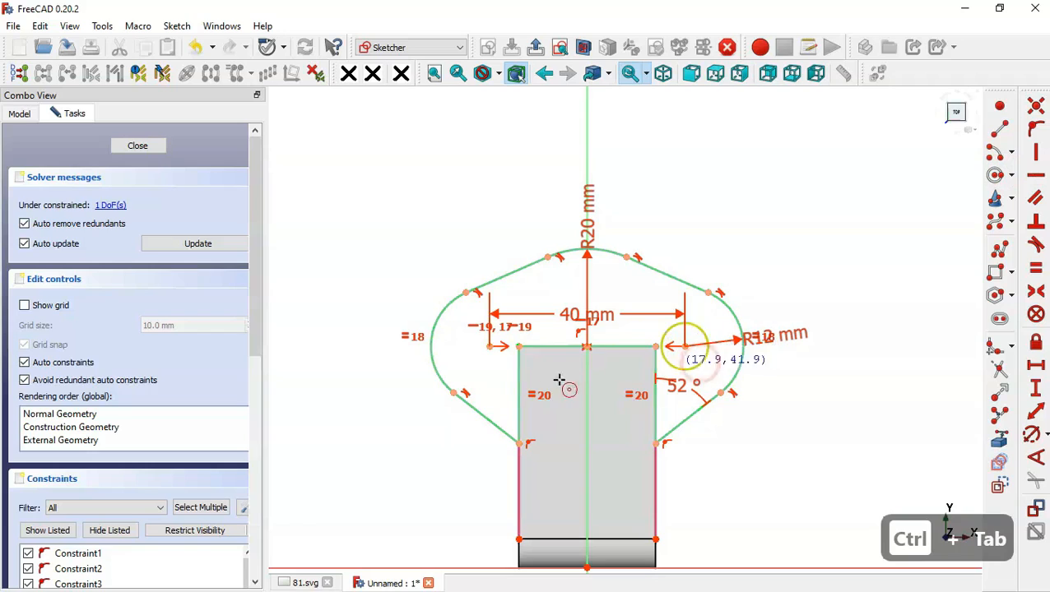
click(490, 347)
click(499, 368)
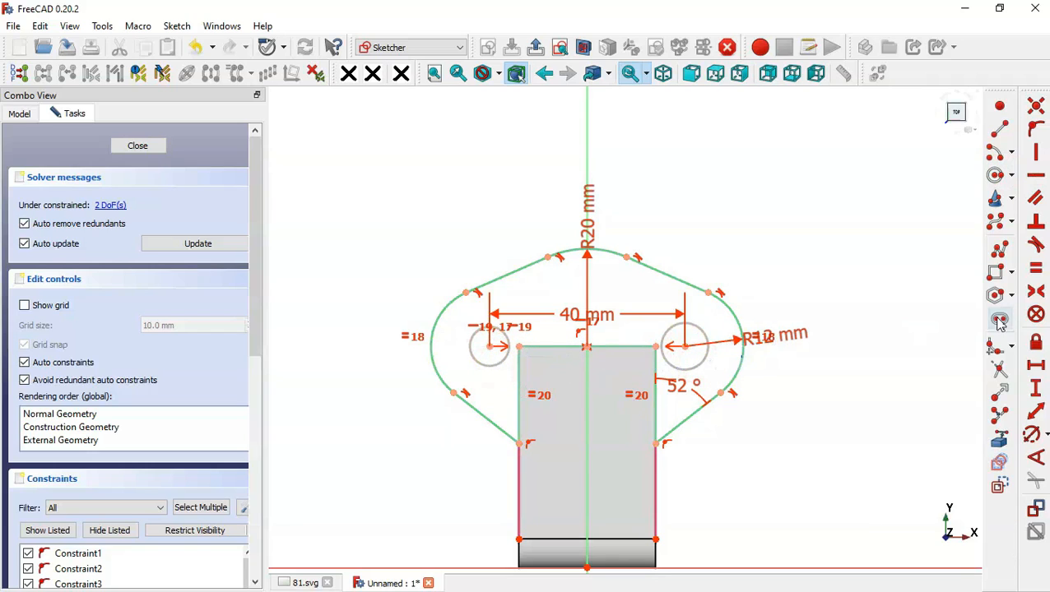
- Constrain the two hole circles to equal radii
click(1037, 265)
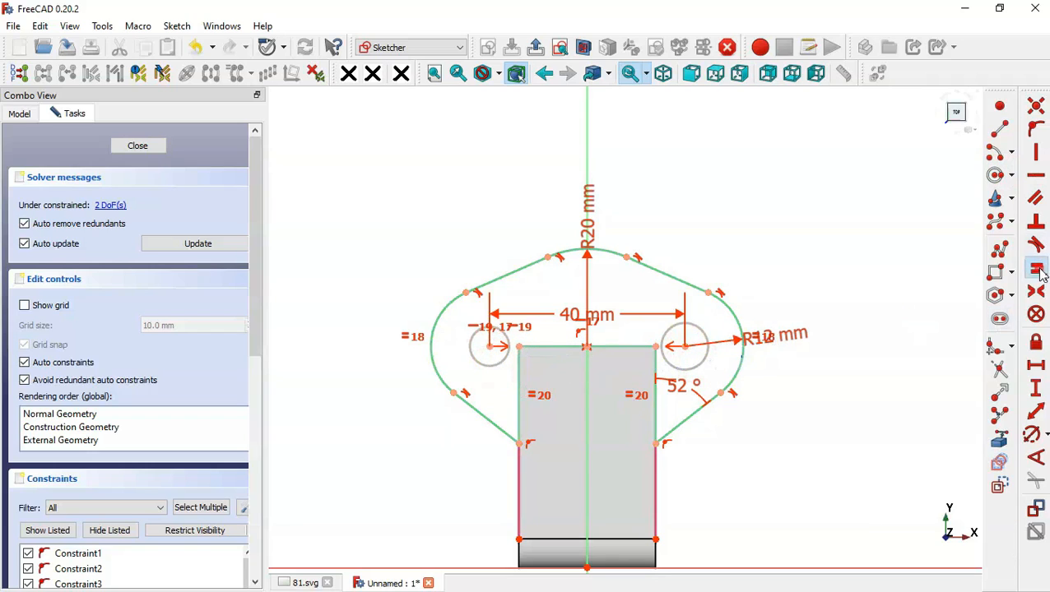
click(684, 329)
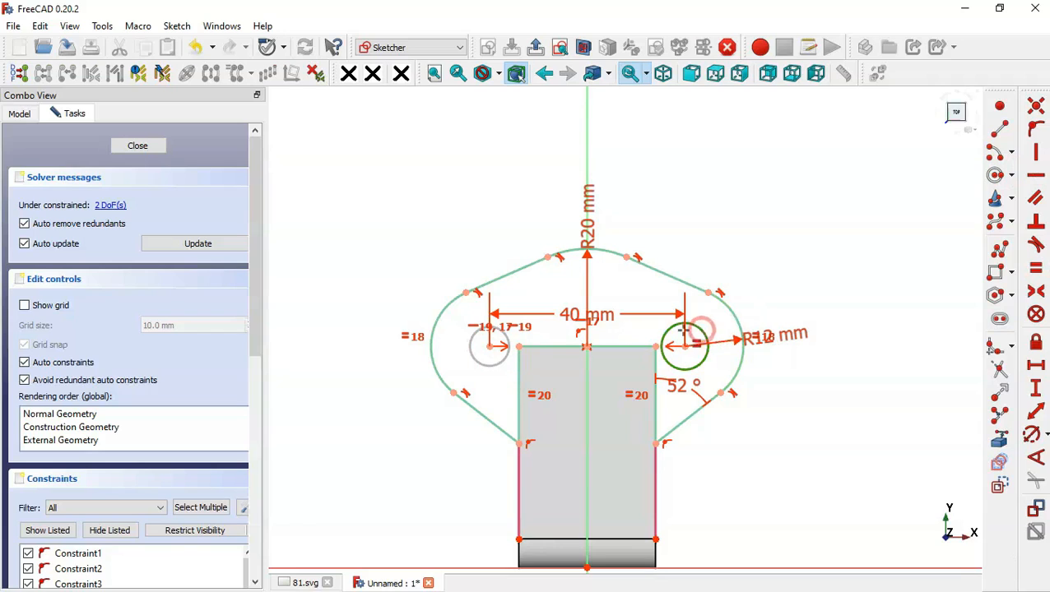
click(487, 367)
- Set the right hole circle's diameter to 10 mm, as given in the drawing
key(ctrl+Tab)
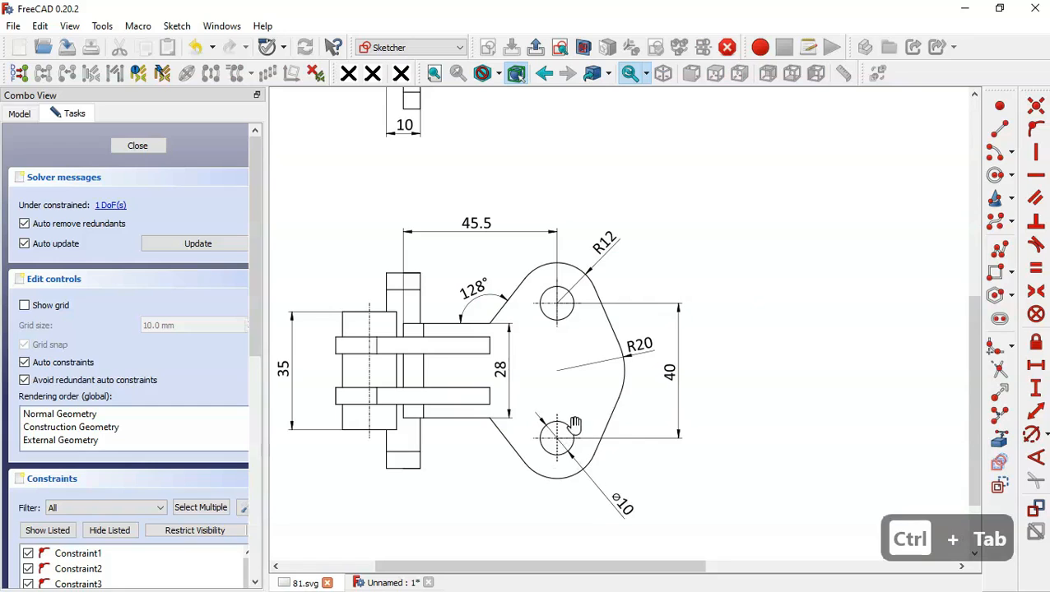
key(ctrl+Tab)
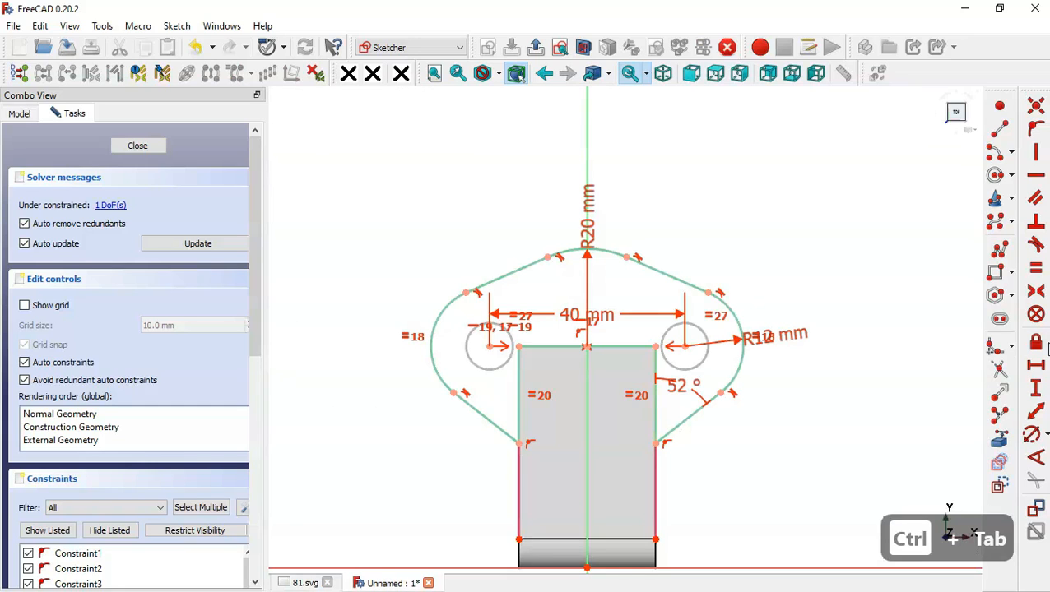
click(1031, 433)
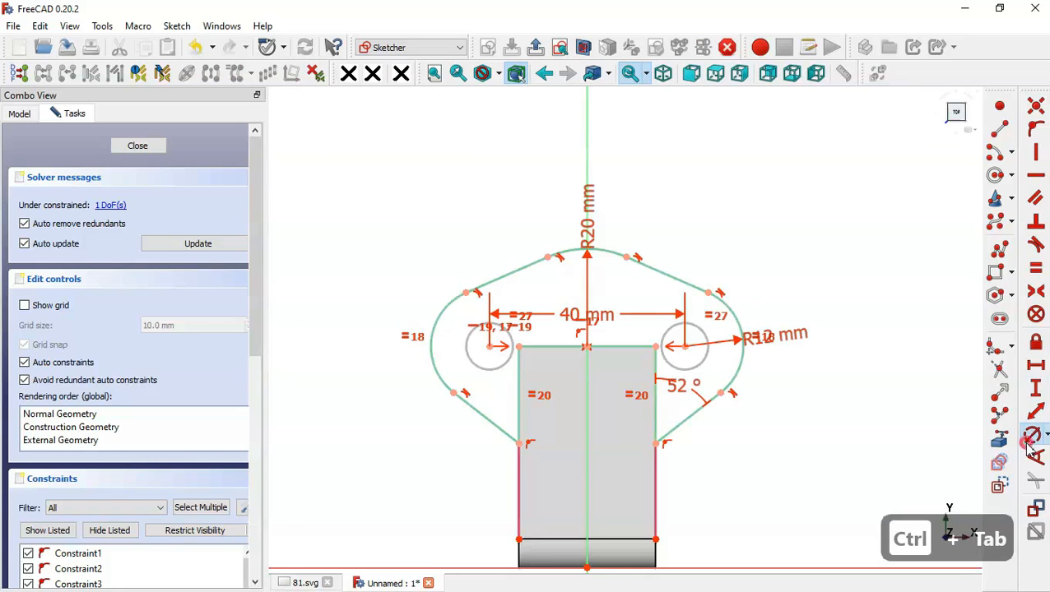
click(696, 325)
text(10)
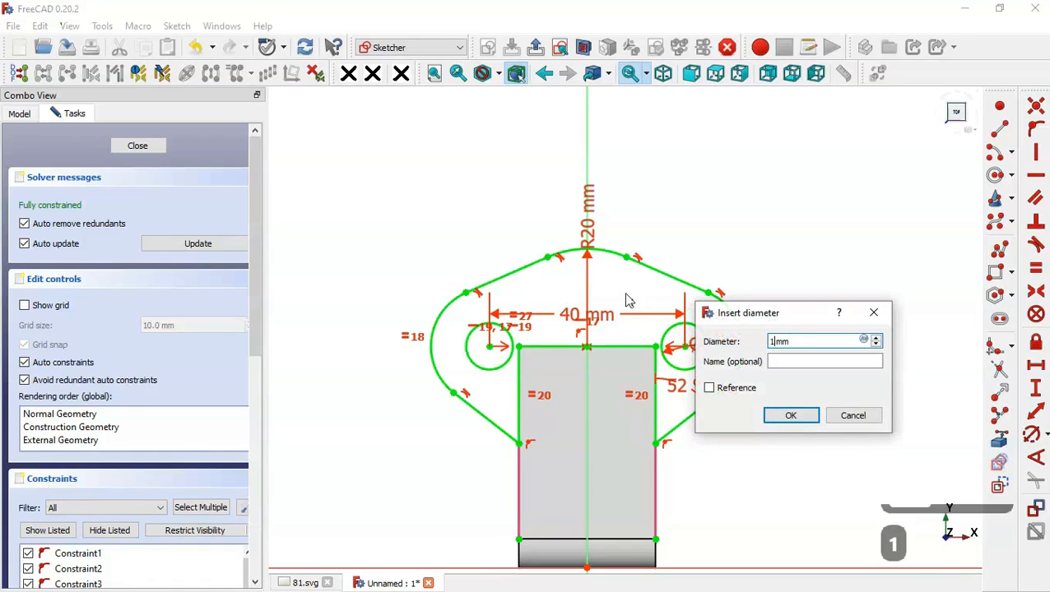
key(Return)
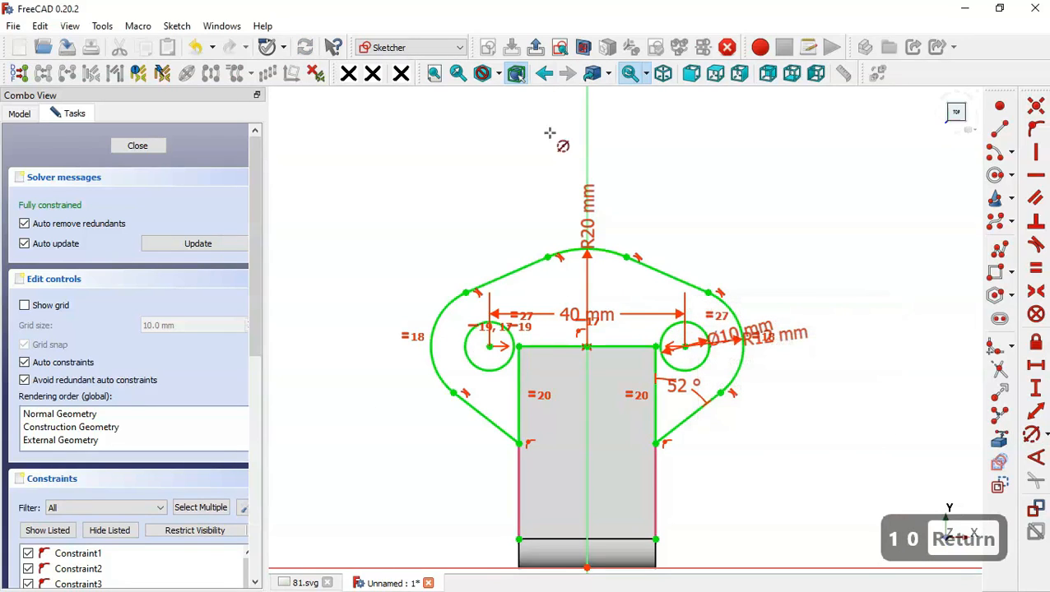
- Finish the sketch and pad the mounting plate profile 5 mm in the reversed direction
click(536, 47)
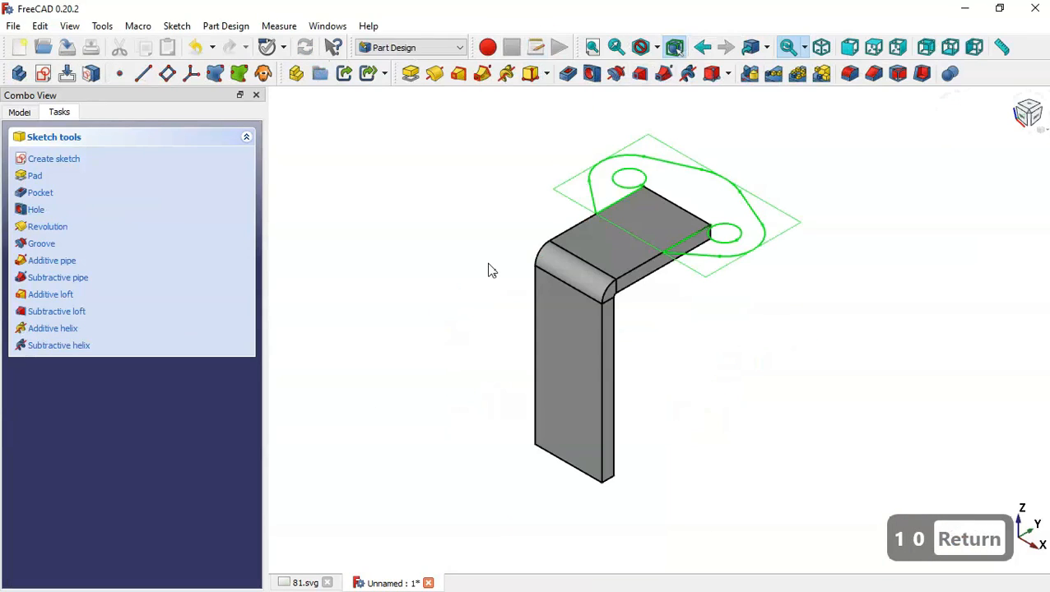
click(413, 79)
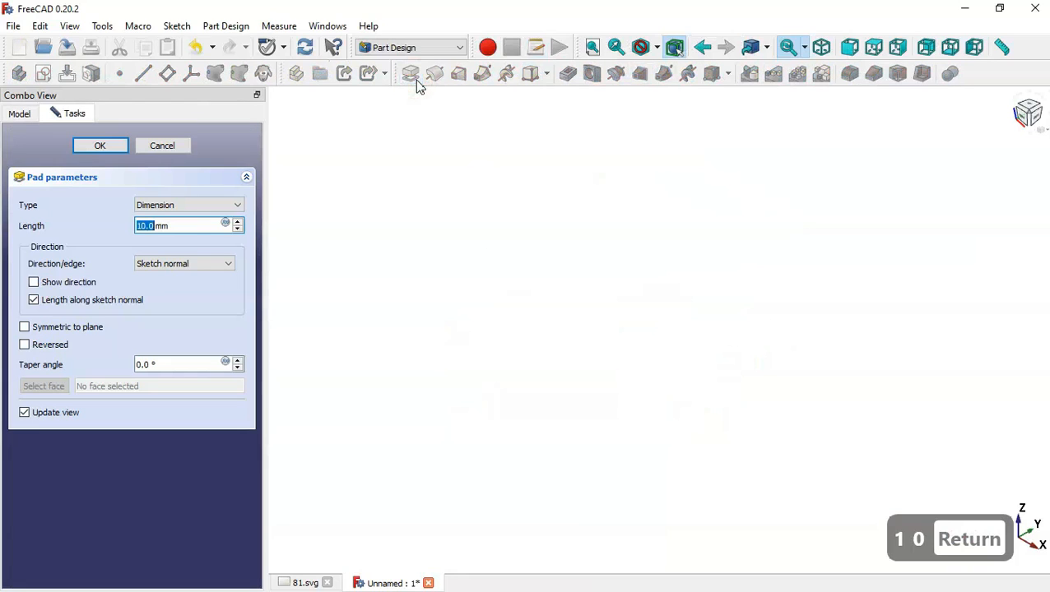
click(50, 347)
drag(190, 226, 104, 222)
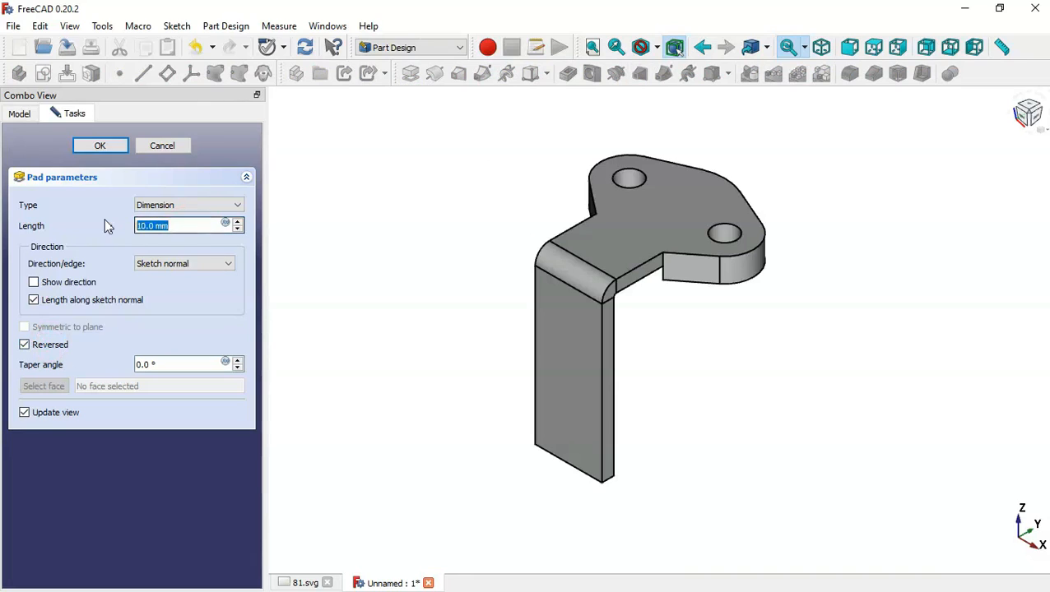
text(5)
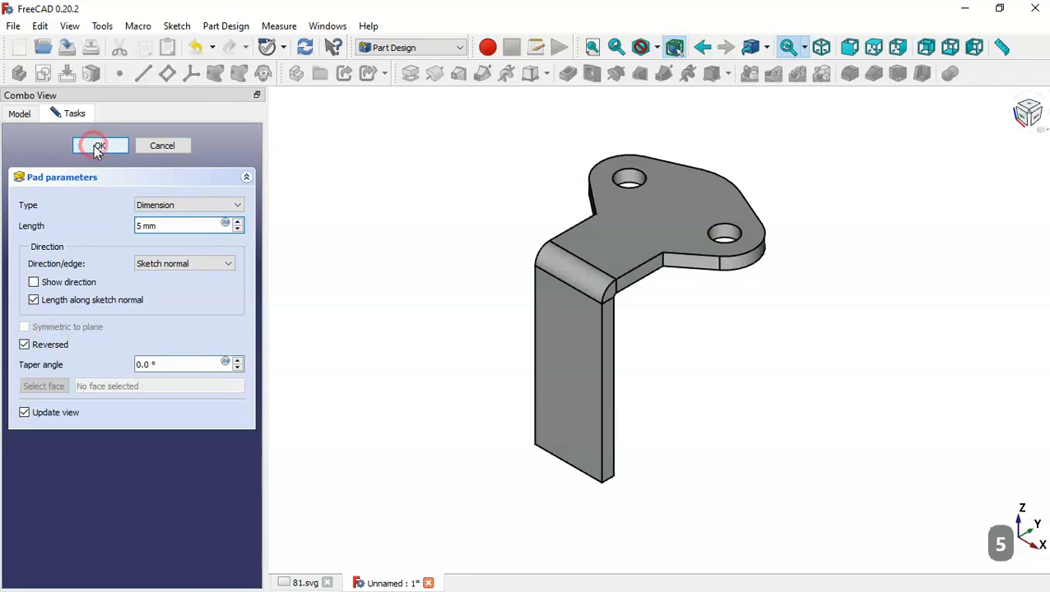
click(97, 147)
drag(805, 429, 845, 455)
key(Home)
- Check the lower plate in the drawing and start a sketch on the front face of the bracket's vertical leg
key(ctrl+Tab)
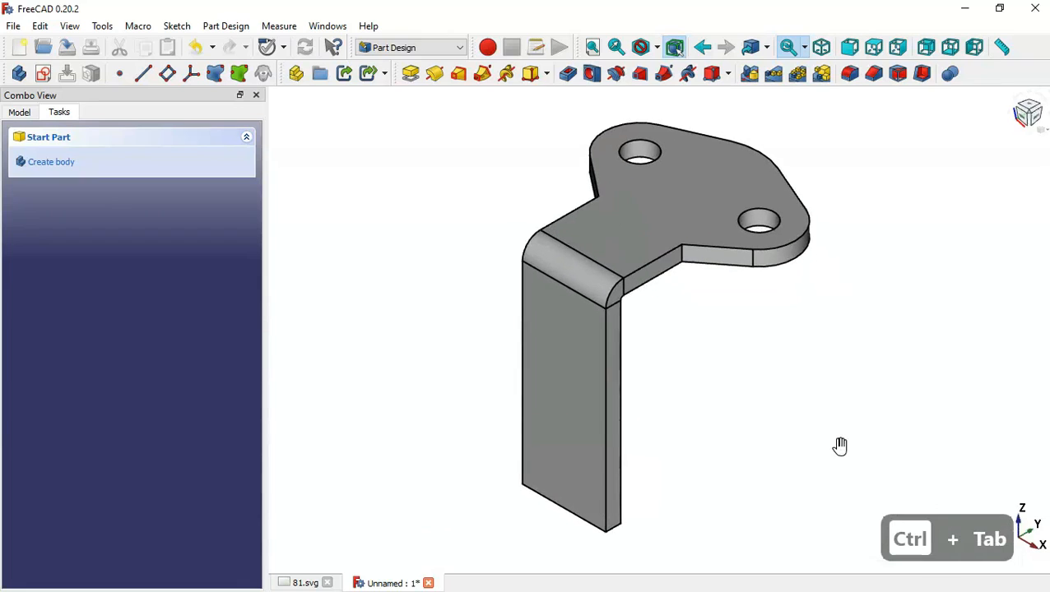
scroll(614, 343, down, 2)
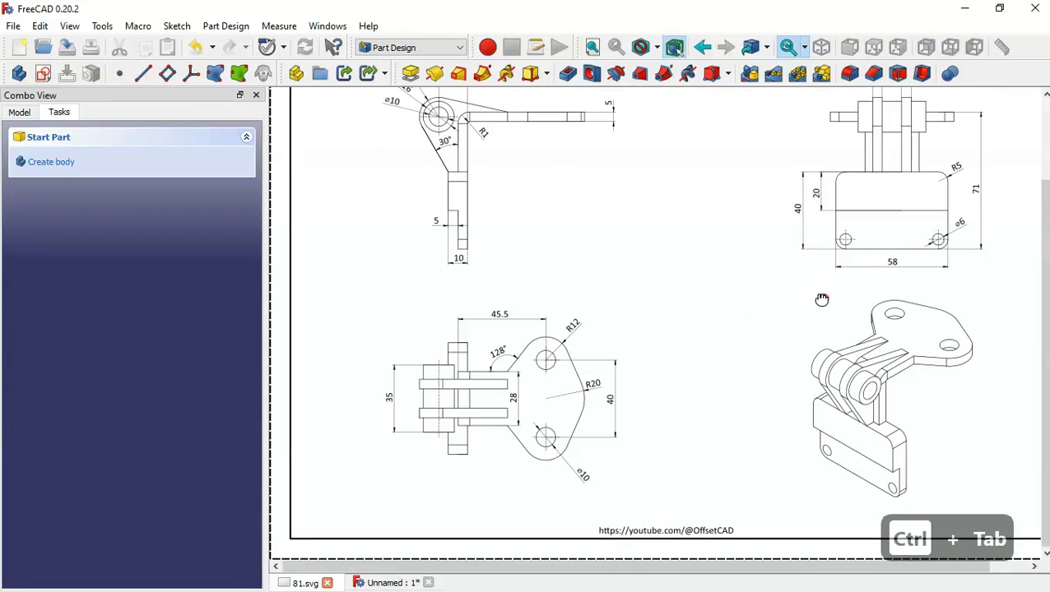
drag(822, 299, 765, 308)
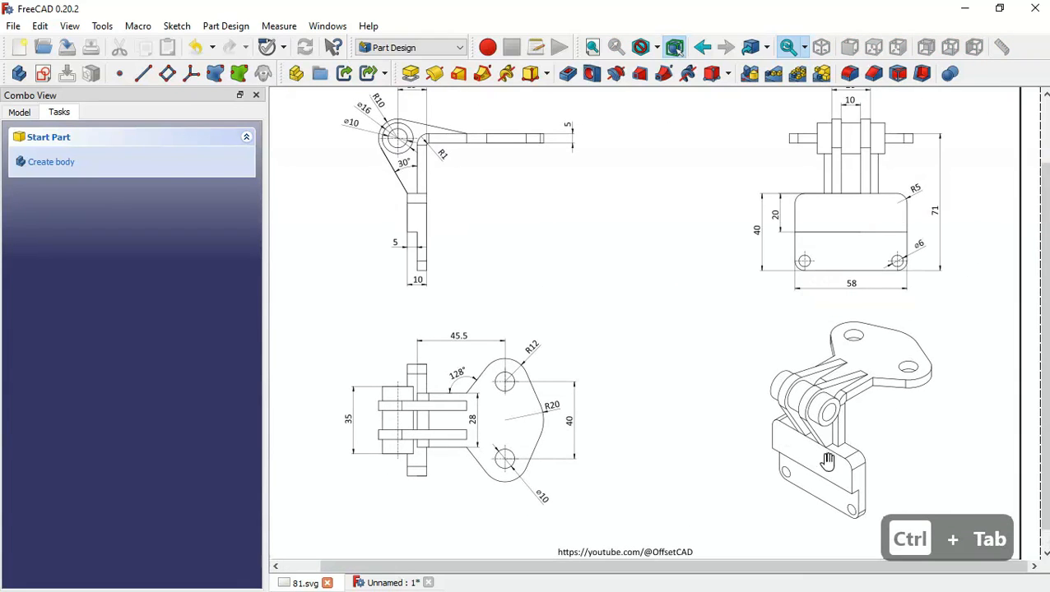
key(ctrl+Tab)
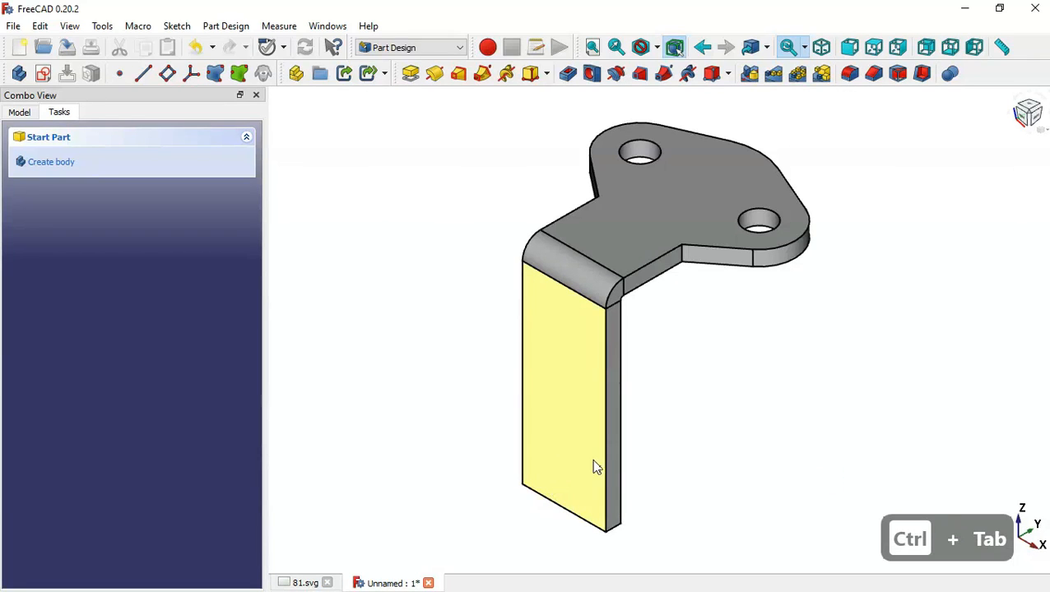
click(523, 436)
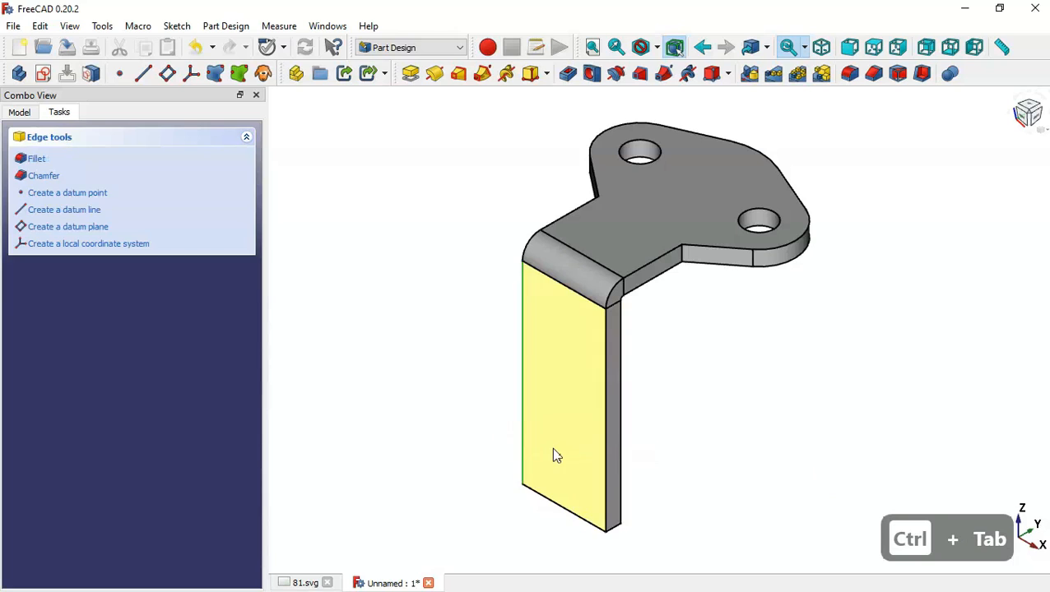
click(553, 455)
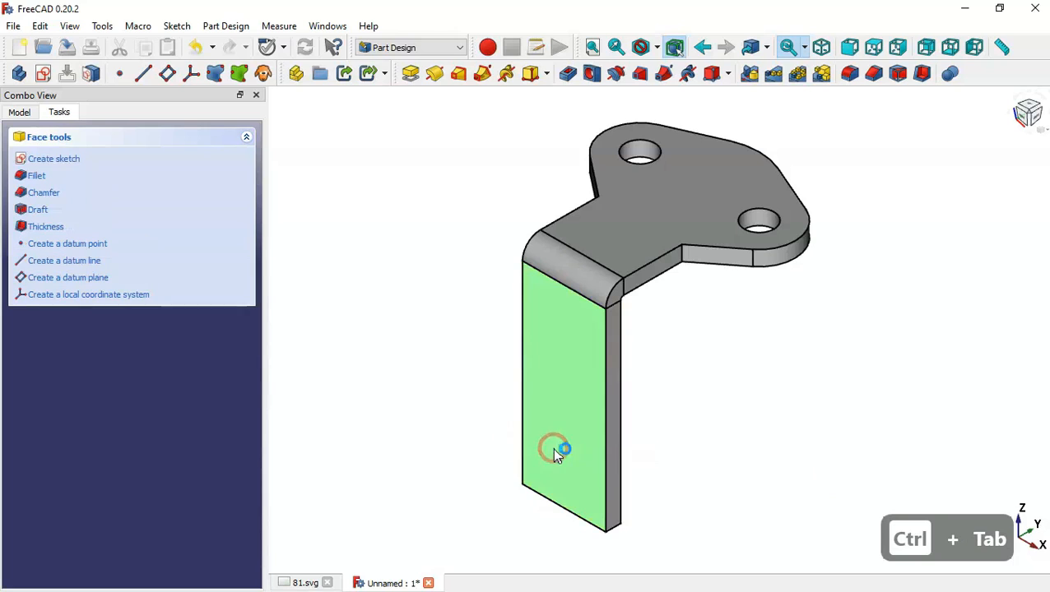
click(45, 76)
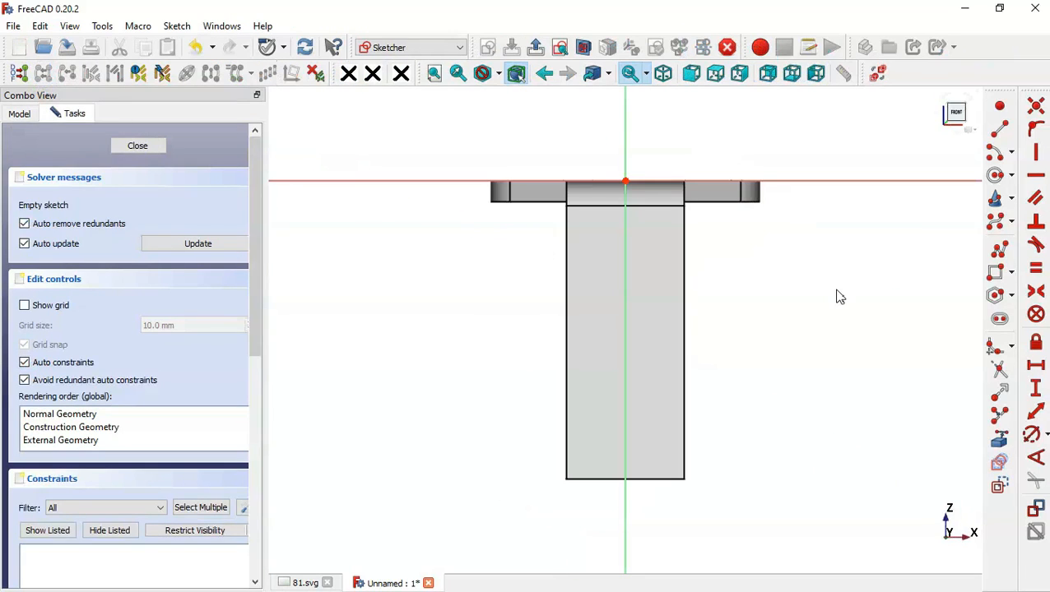
- Draw a rounded rectangle about 78 mm wide and 54 mm high across the lower part of the vertical leg
click(1011, 272)
click(916, 309)
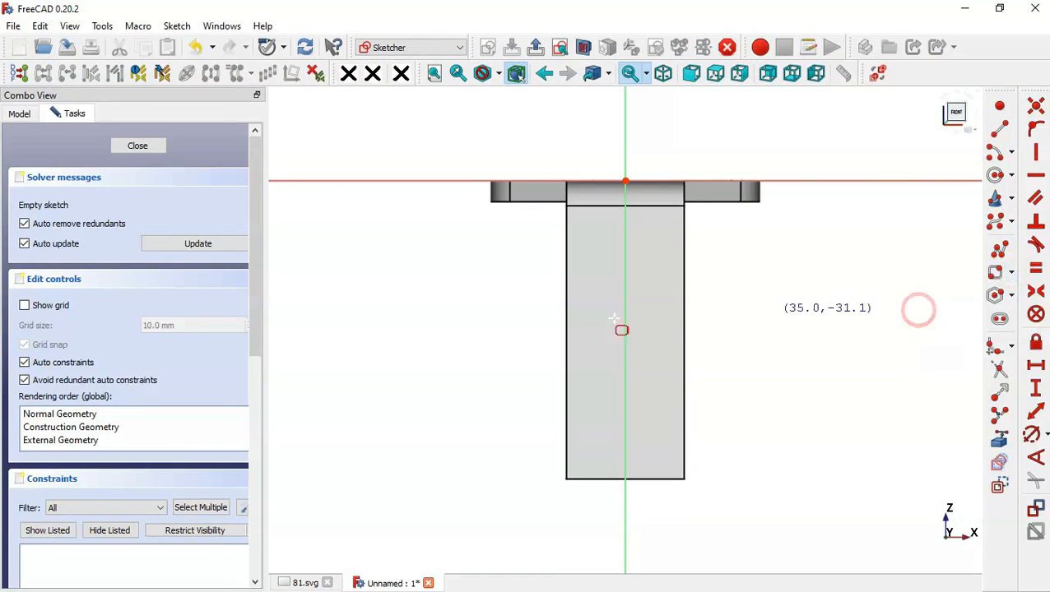
click(498, 269)
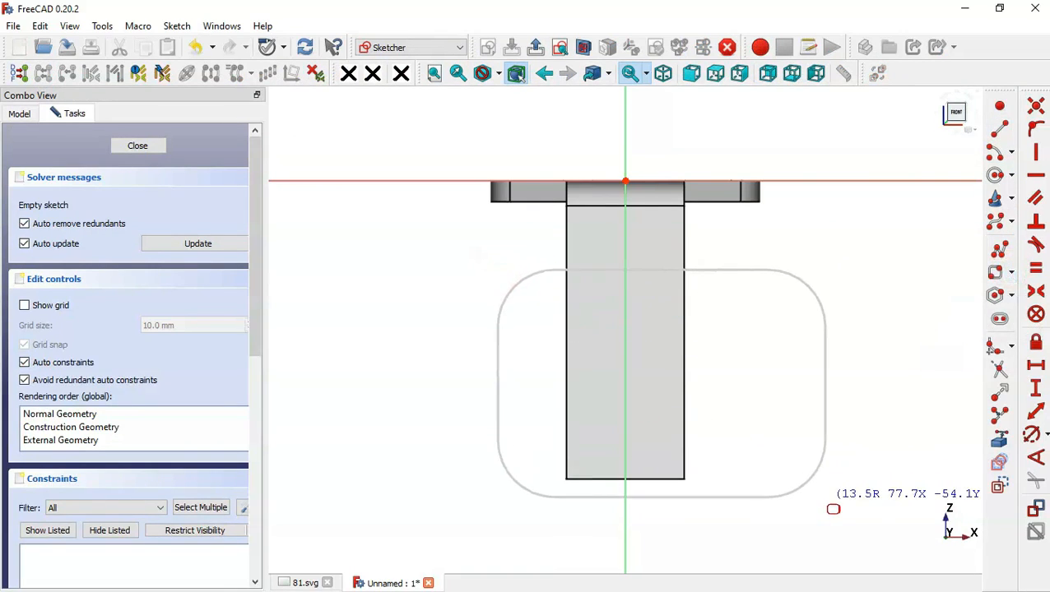
click(826, 497)
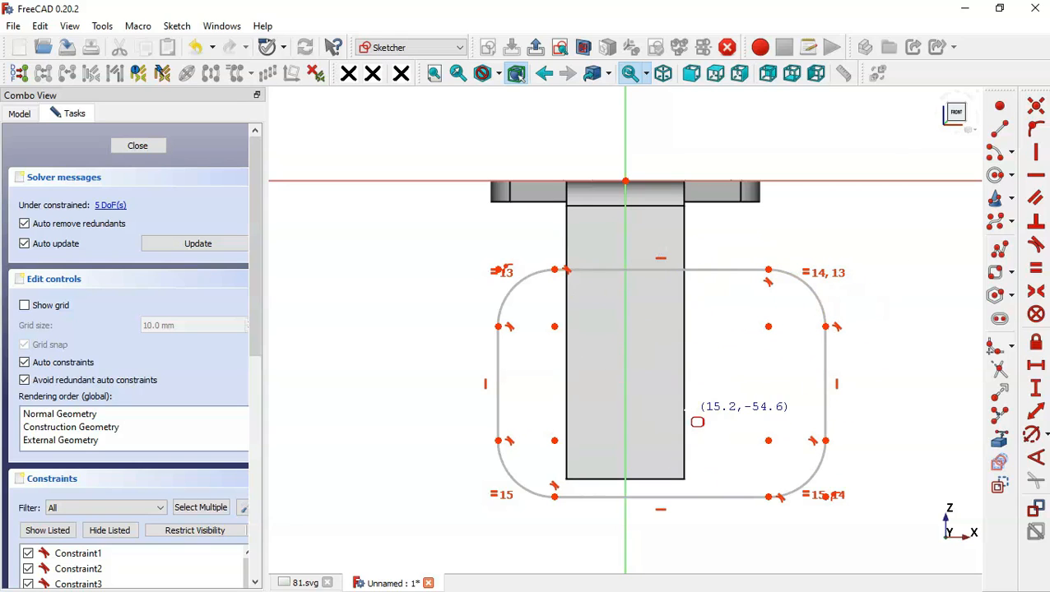
- Look up the lower plate's dimensions in the drawing and set the rounded rectangle's height to 40 mm
key(ctrl+Tab)
scroll(848, 249, up, 2)
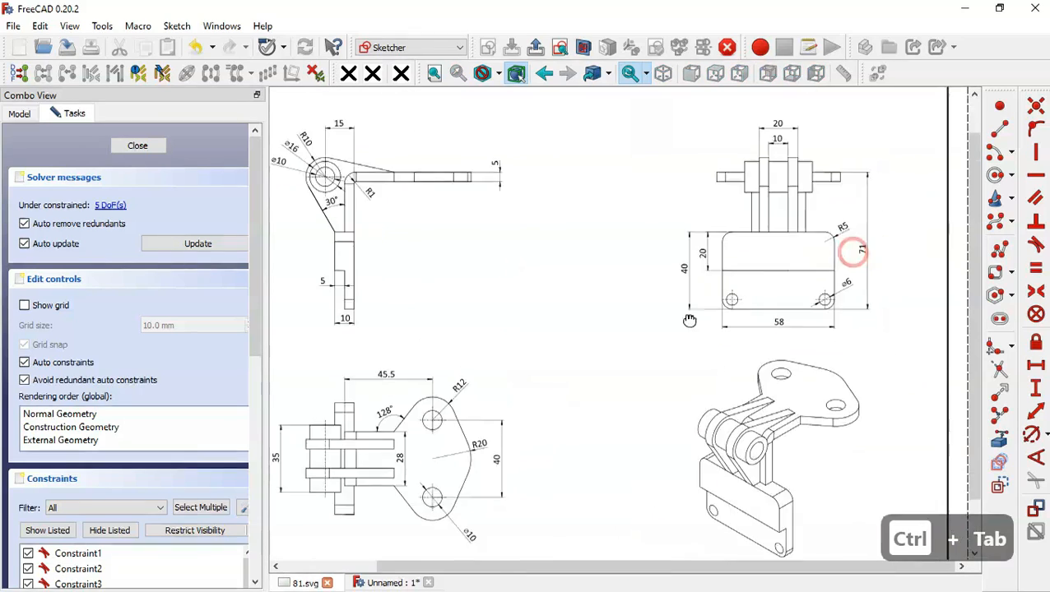
scroll(844, 240, up, 1)
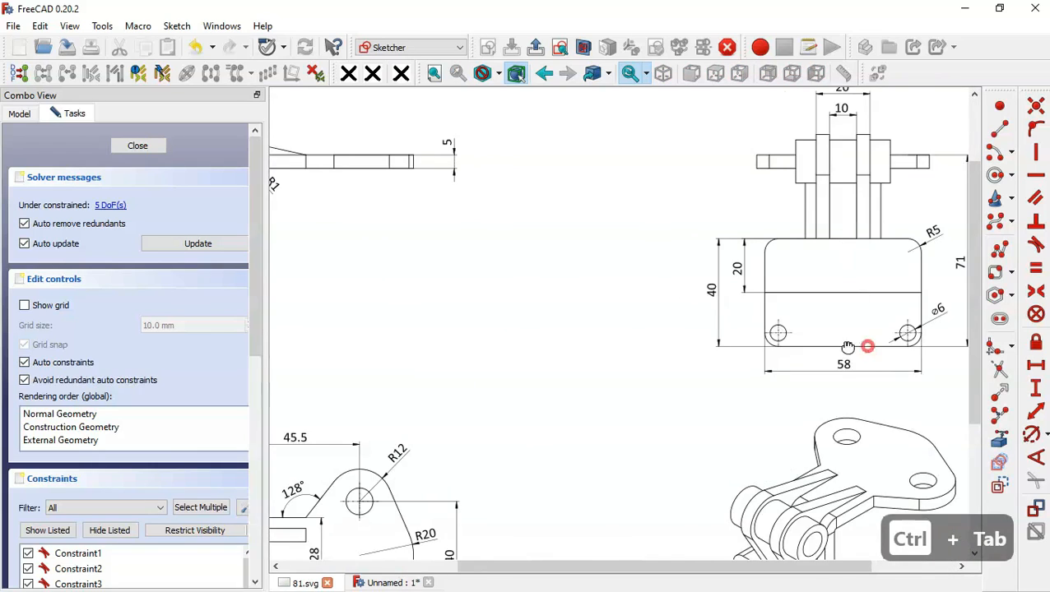
drag(848, 346, 737, 343)
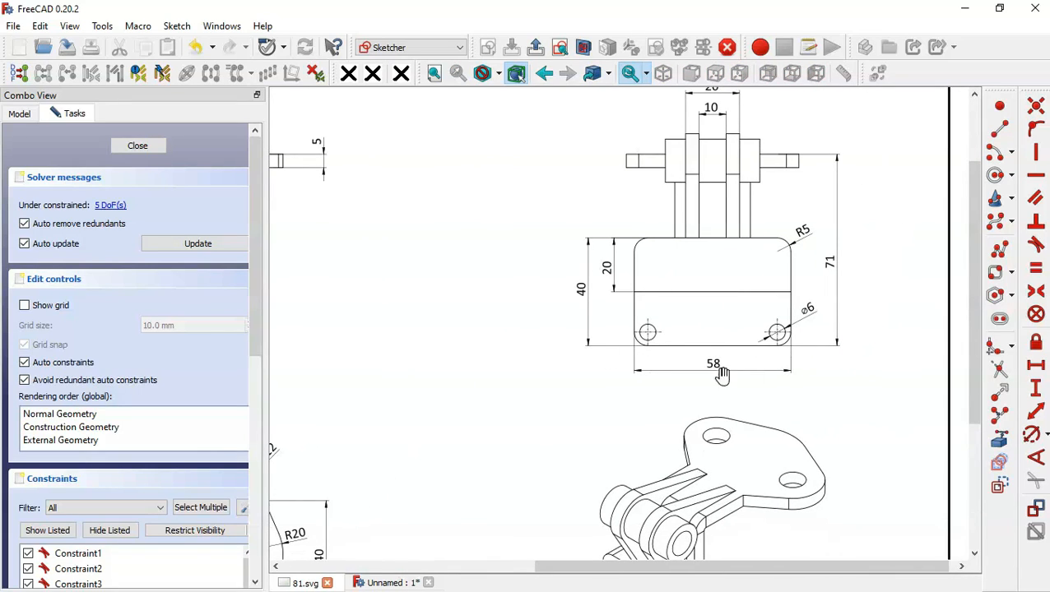
key(ctrl+Tab)
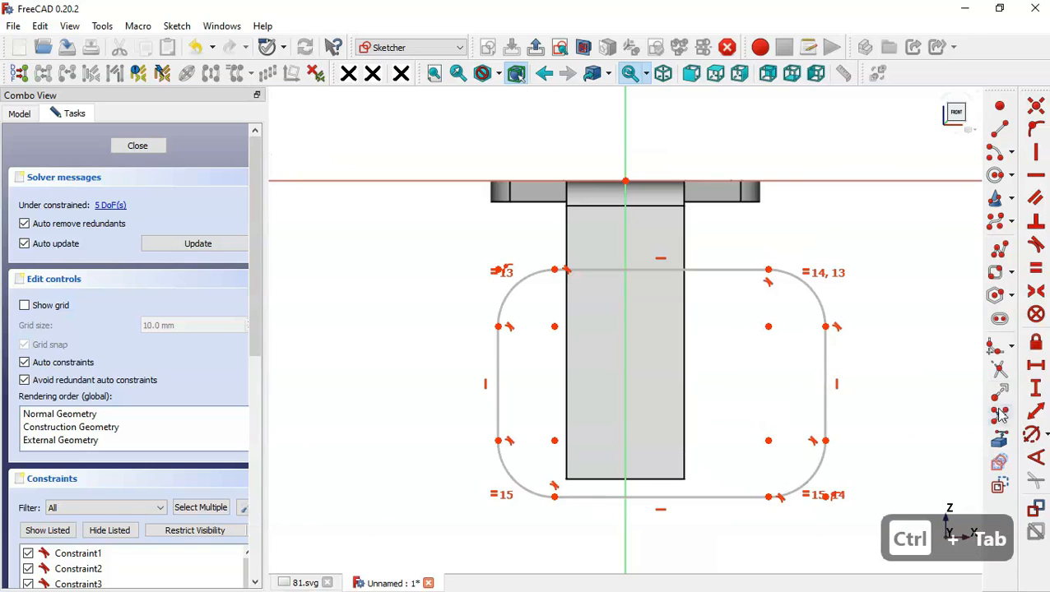
click(1037, 413)
click(555, 495)
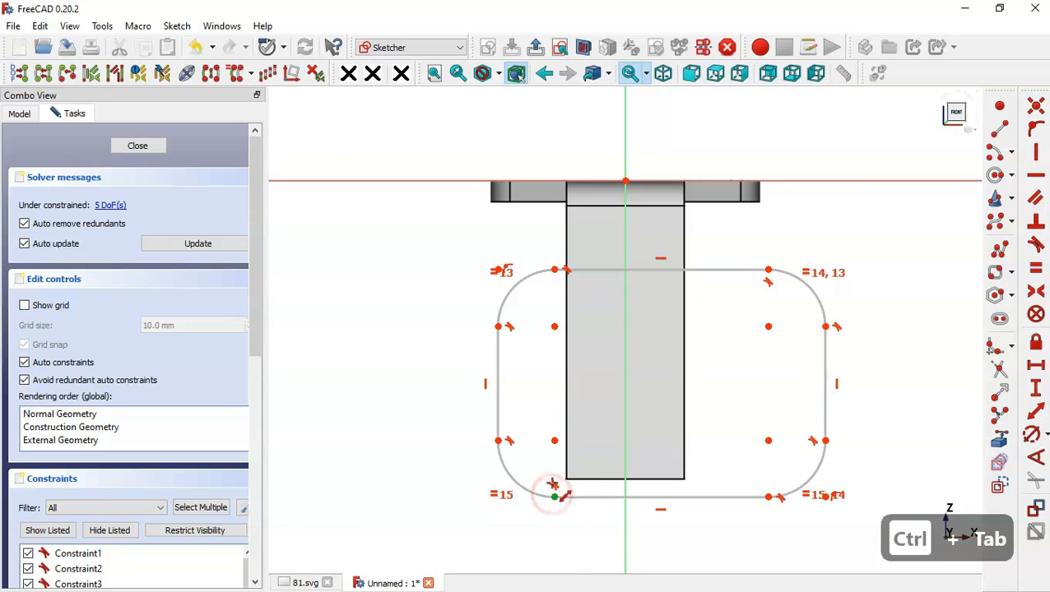
click(555, 270)
text(40)
key(Return)
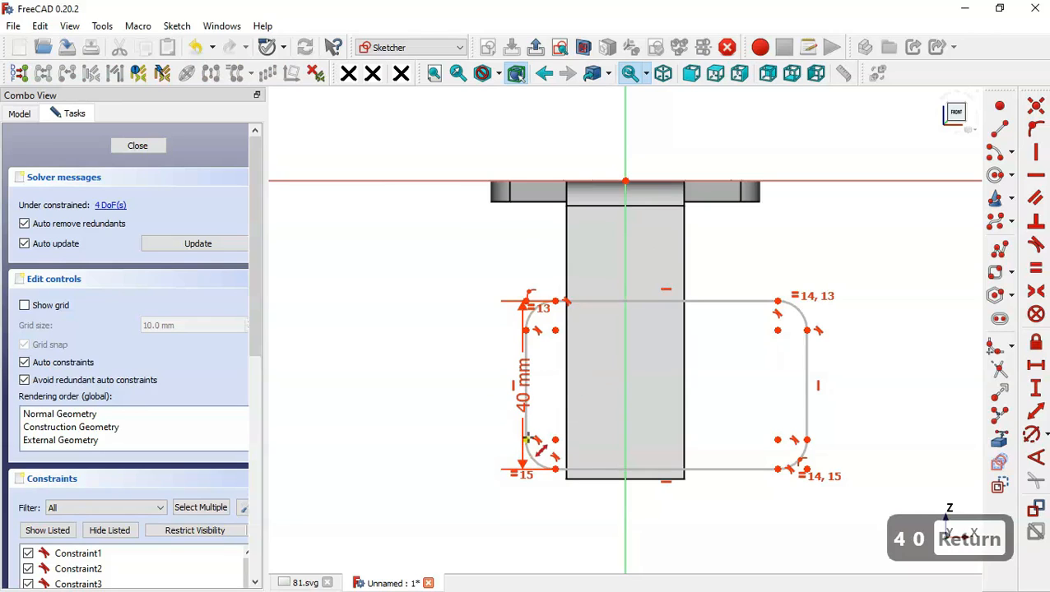
- Set the rounded rectangle's overall width to 58 mm
click(525, 439)
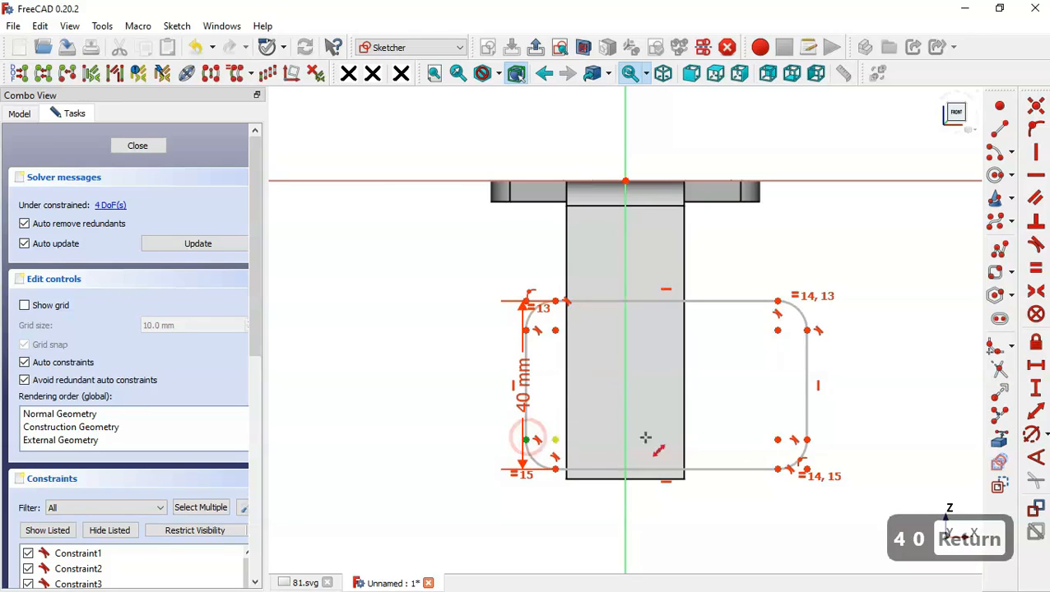
click(808, 439)
text(58)
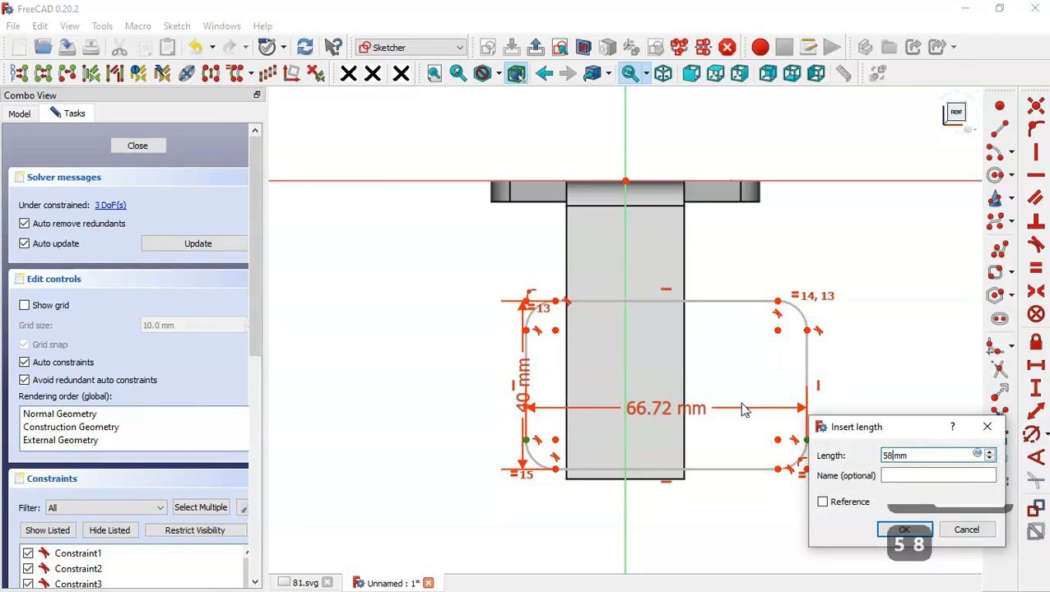
key(Return)
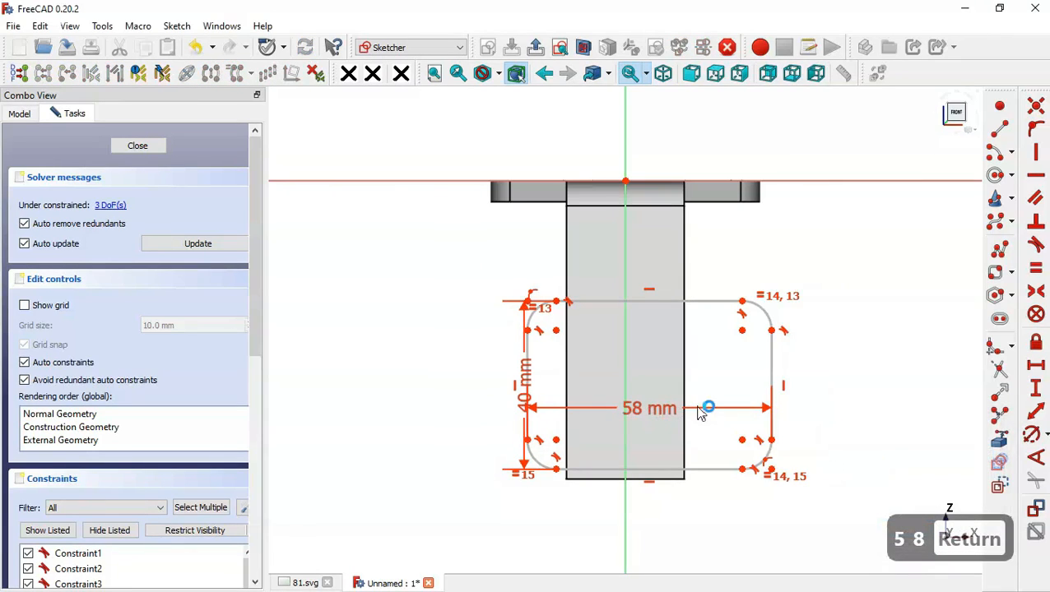
- Check the corner radius in the drawing and set the rounded rectangle's upper right corner radius to 5 mm
key(ctrl+Tab)
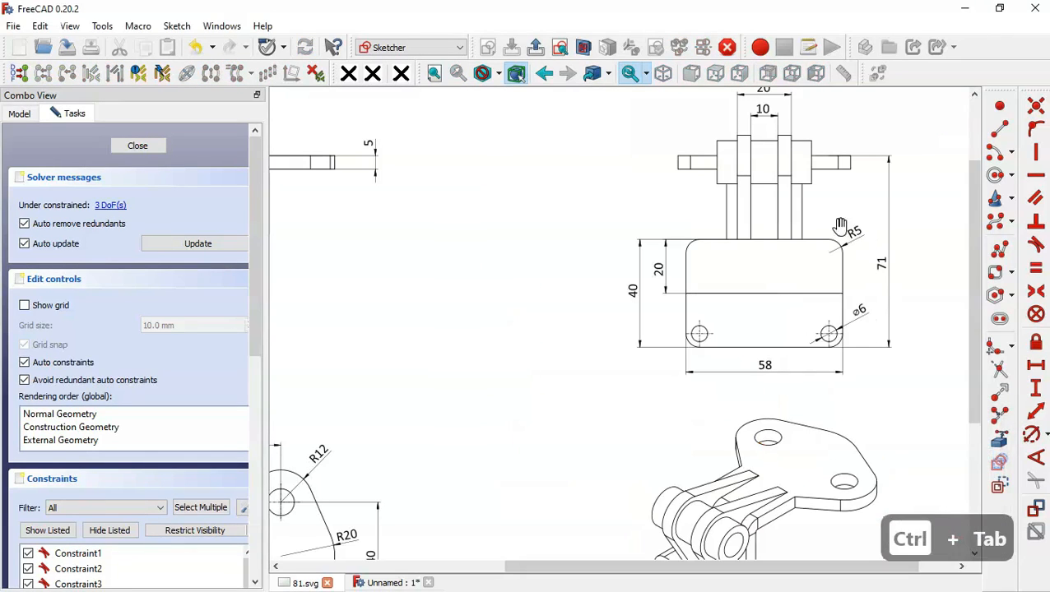
key(ctrl+Tab)
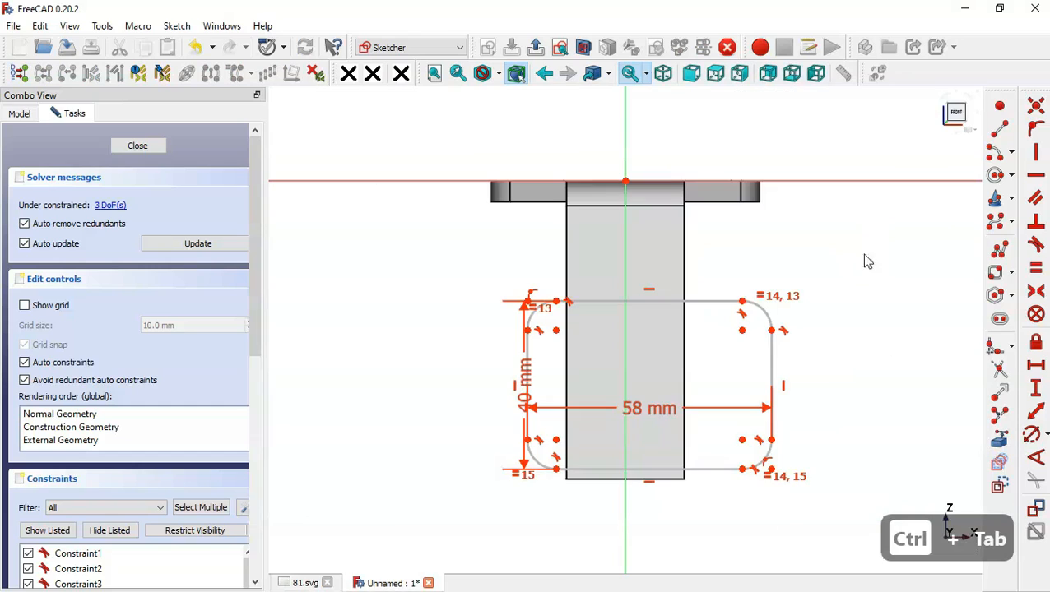
click(1030, 436)
click(753, 303)
text(5)
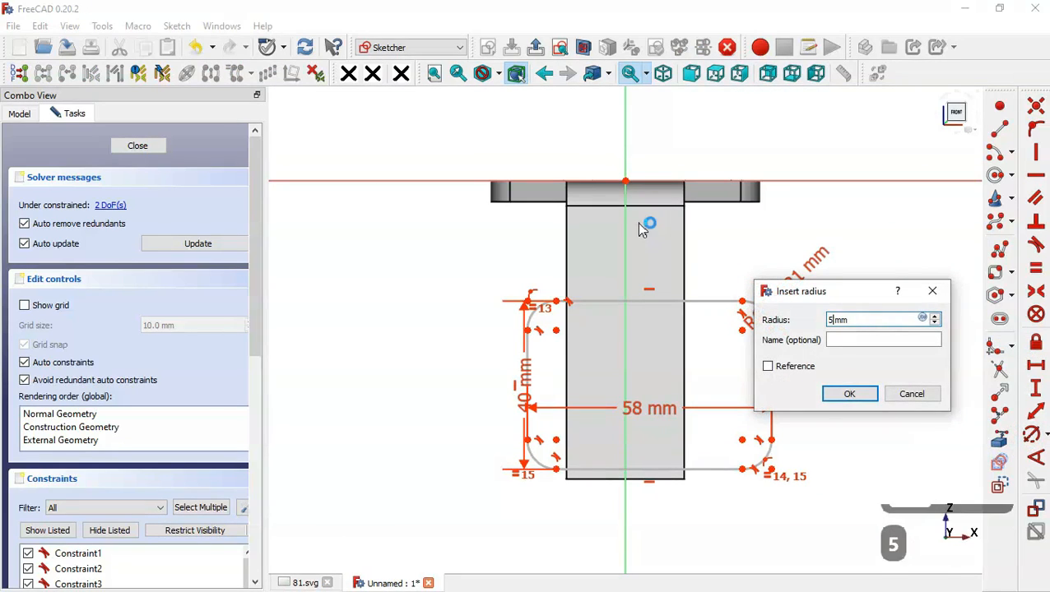
key(Return)
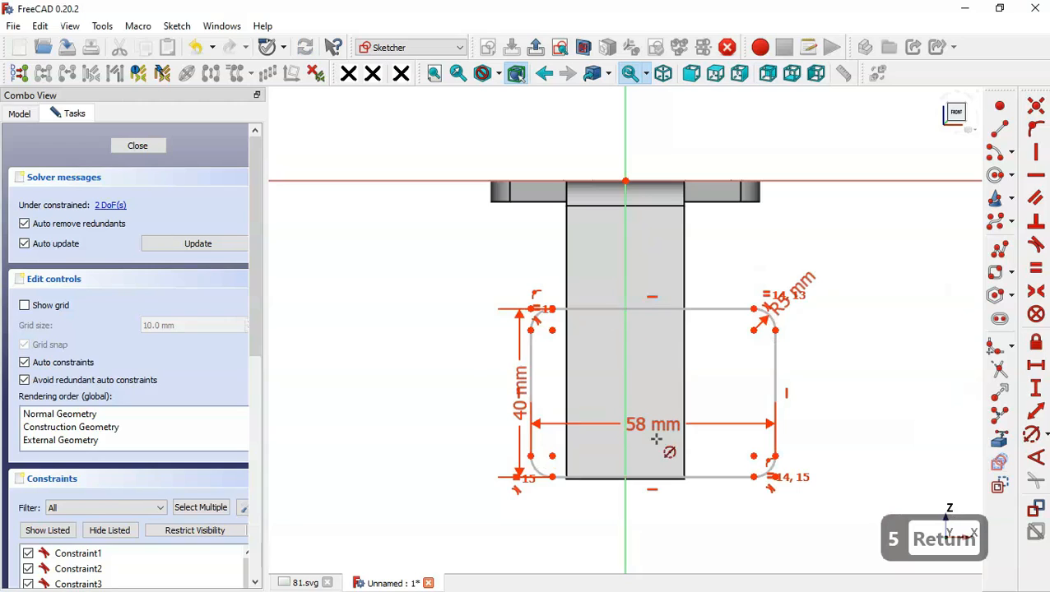
- Reference the left edge of the vertical leg as external geometry in the sketch
scroll(656, 440, up, 2)
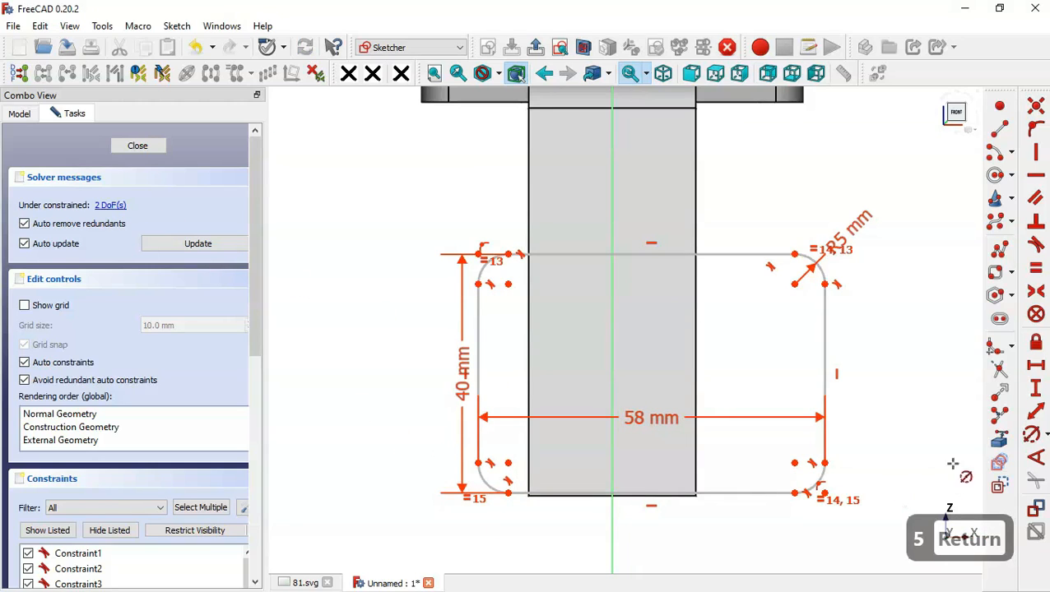
click(998, 439)
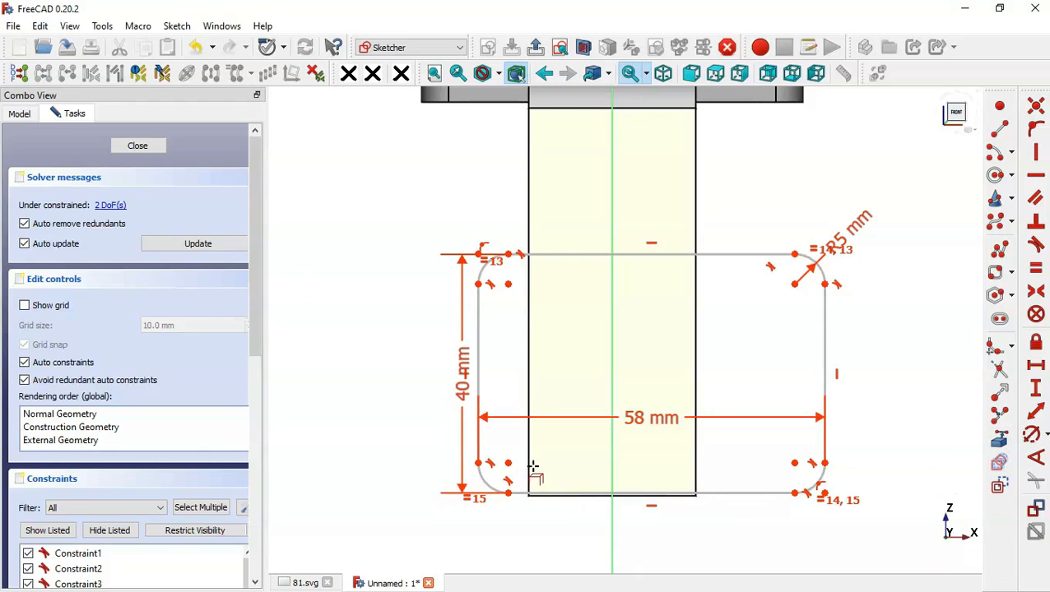
click(531, 465)
scroll(534, 534, up, 4)
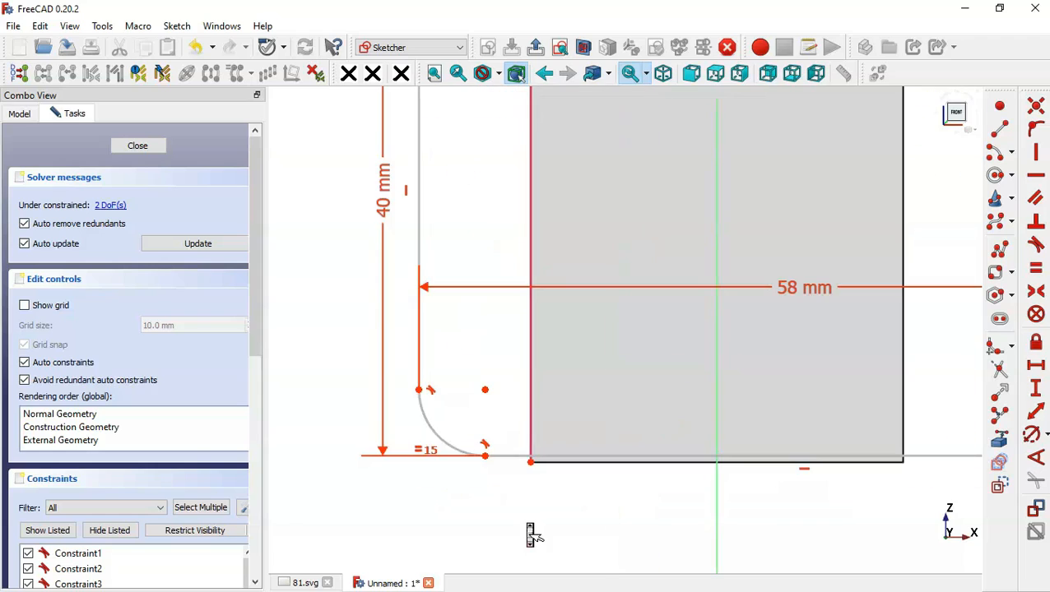
key(Escape)
- Constrain the rectangle's lower left arc endpoint horizontally to the leg's lower left corner
drag(471, 433, 547, 499)
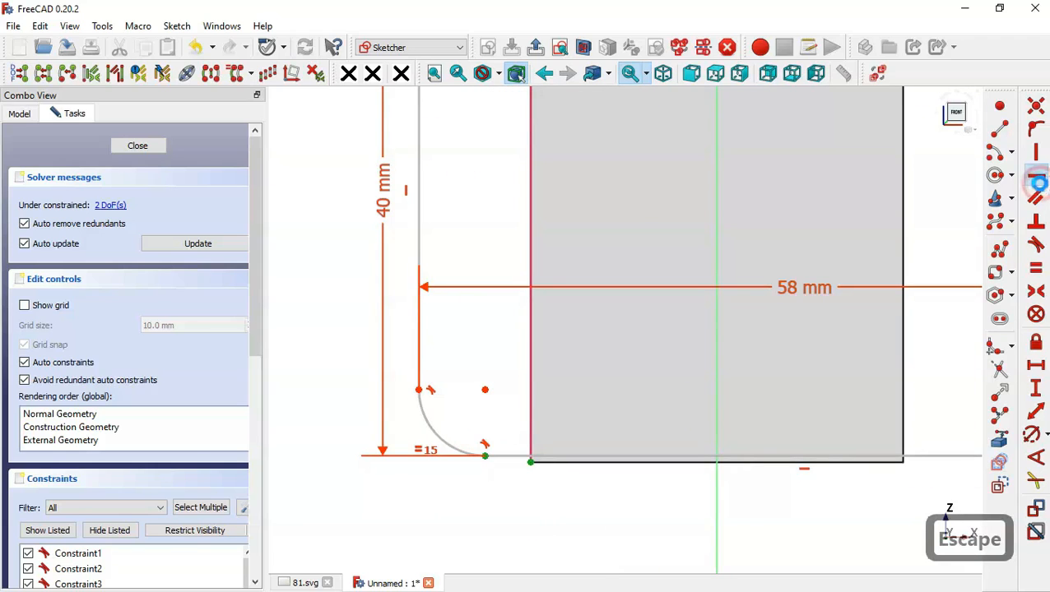
click(1035, 176)
scroll(591, 352, down, 4)
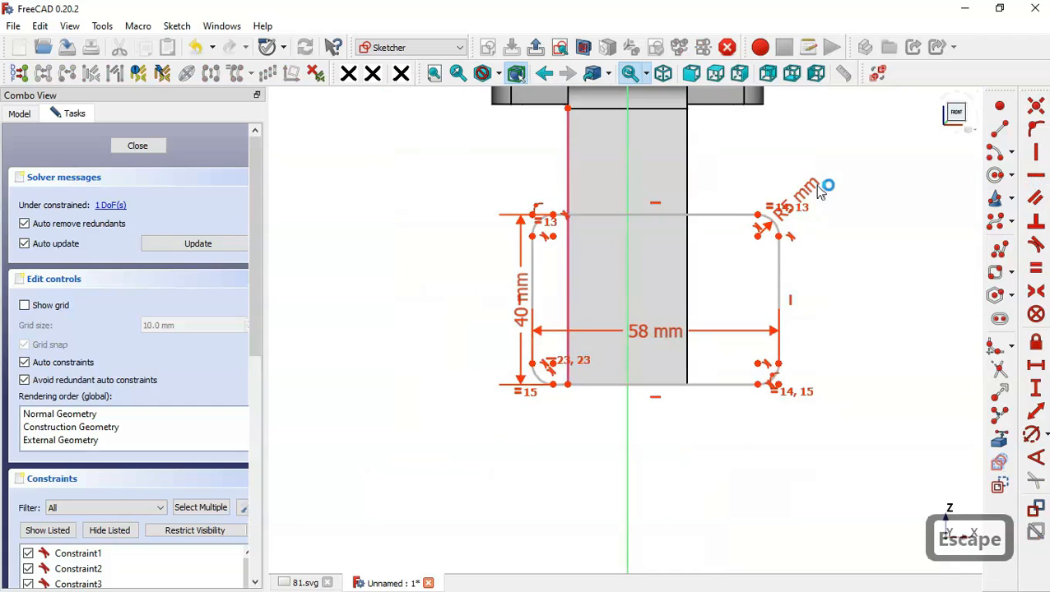
- Make the two upper corner arc centres symmetric about the vertical axis and finish the sketch
scroll(823, 191, up, 3)
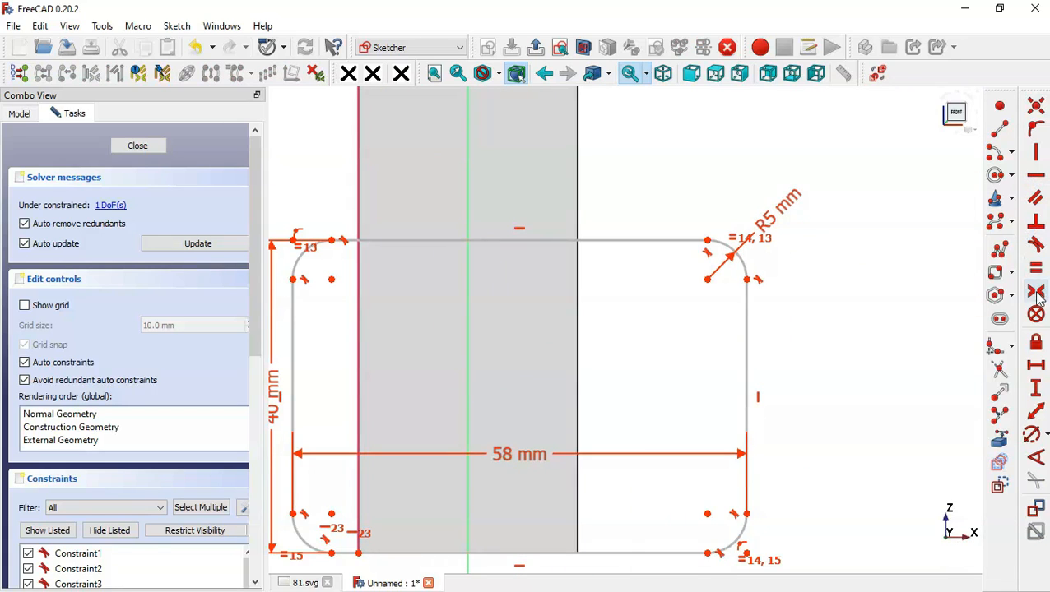
click(1036, 292)
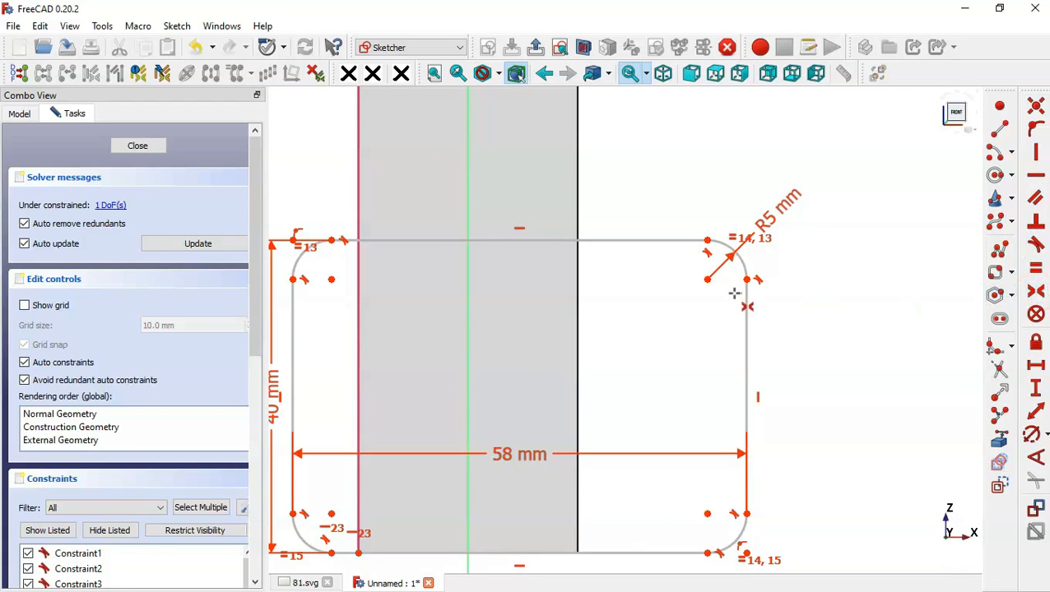
click(708, 280)
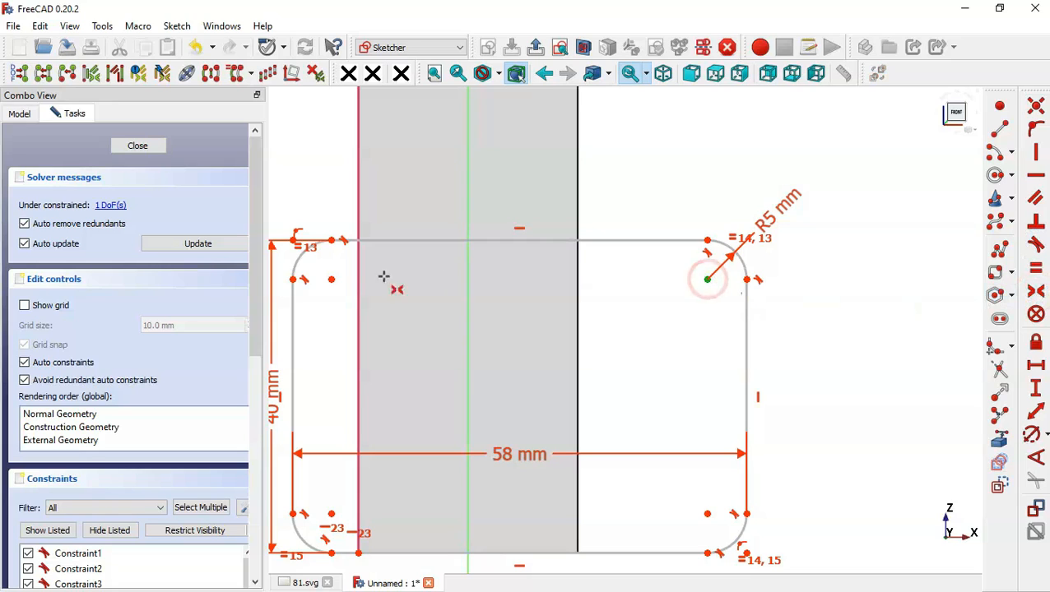
click(332, 280)
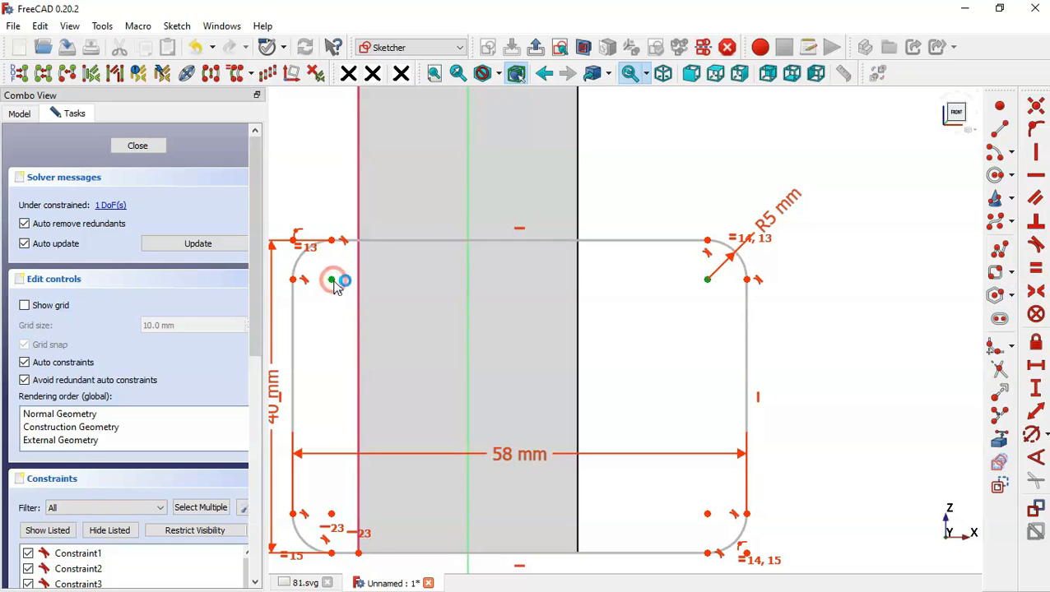
click(470, 282)
scroll(734, 339, down, 5)
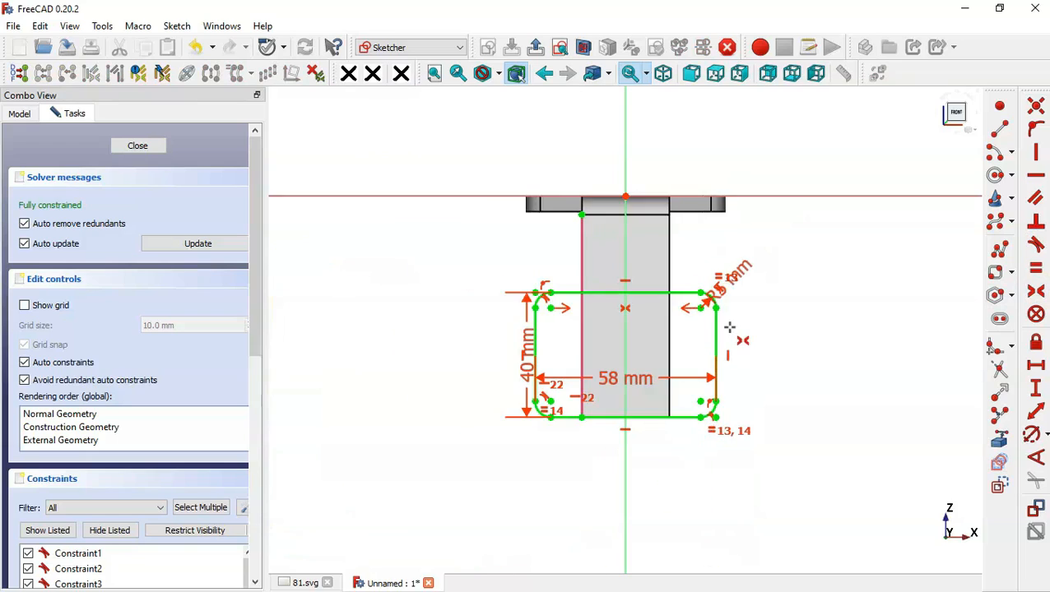
scroll(697, 285, up, 2)
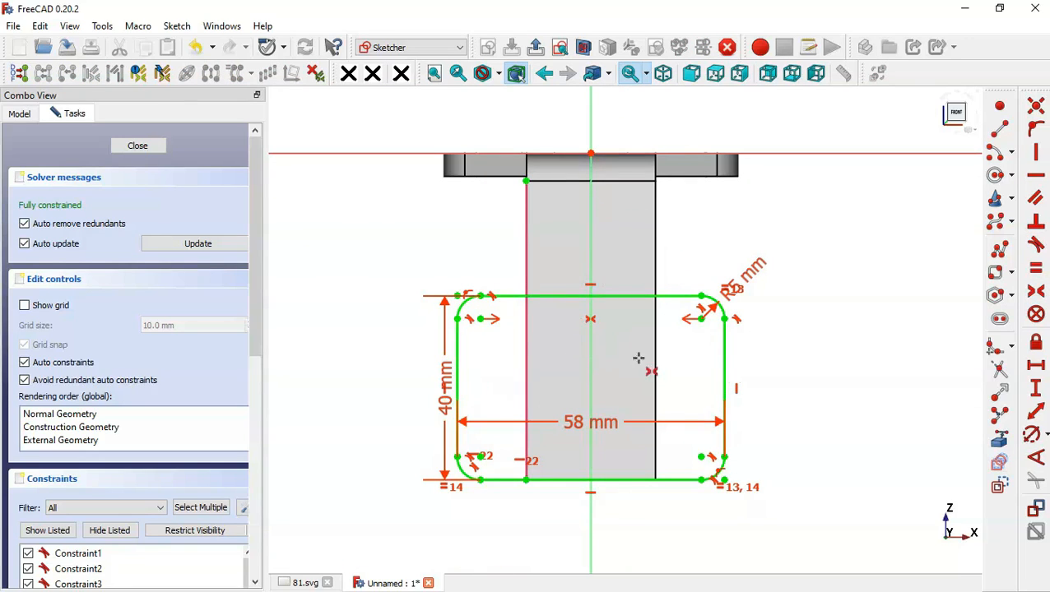
click(536, 47)
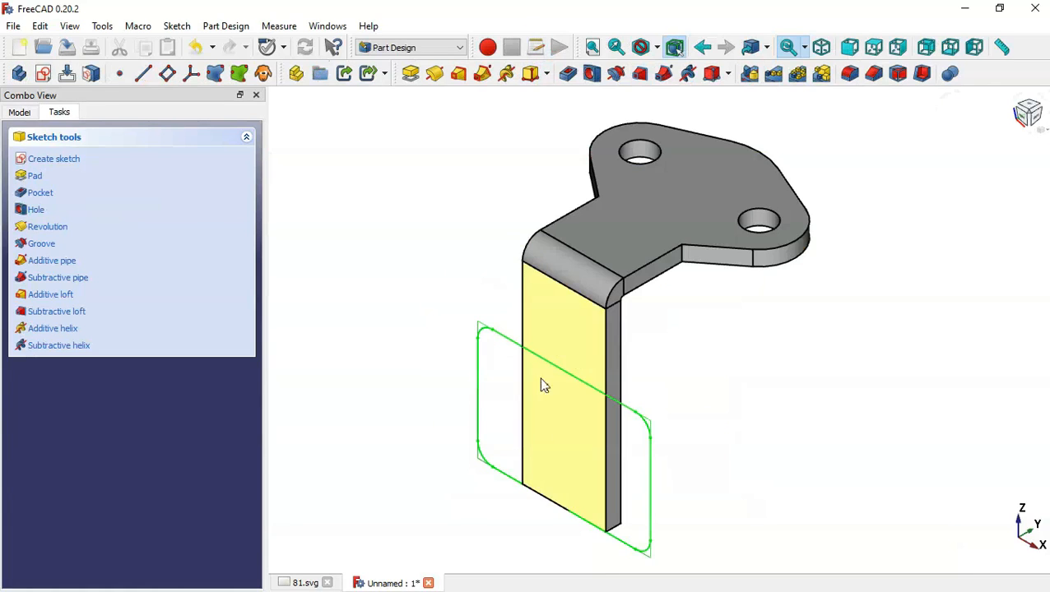
- Open the attachment editor for the rounded rectangle sketch and check the plate's position in the drawing
click(26, 115)
click(151, 255)
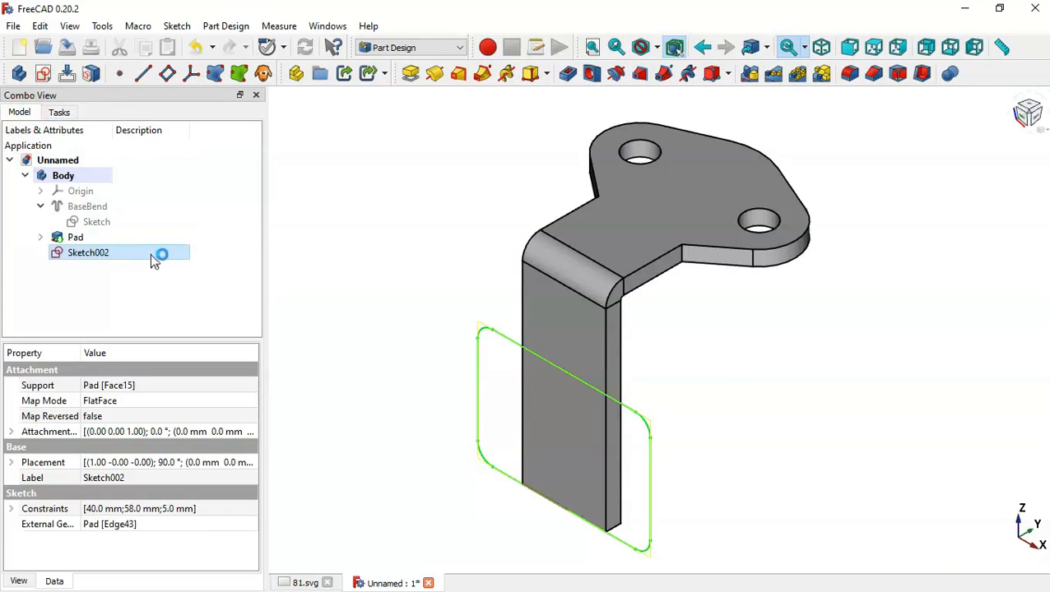
right_click(153, 257)
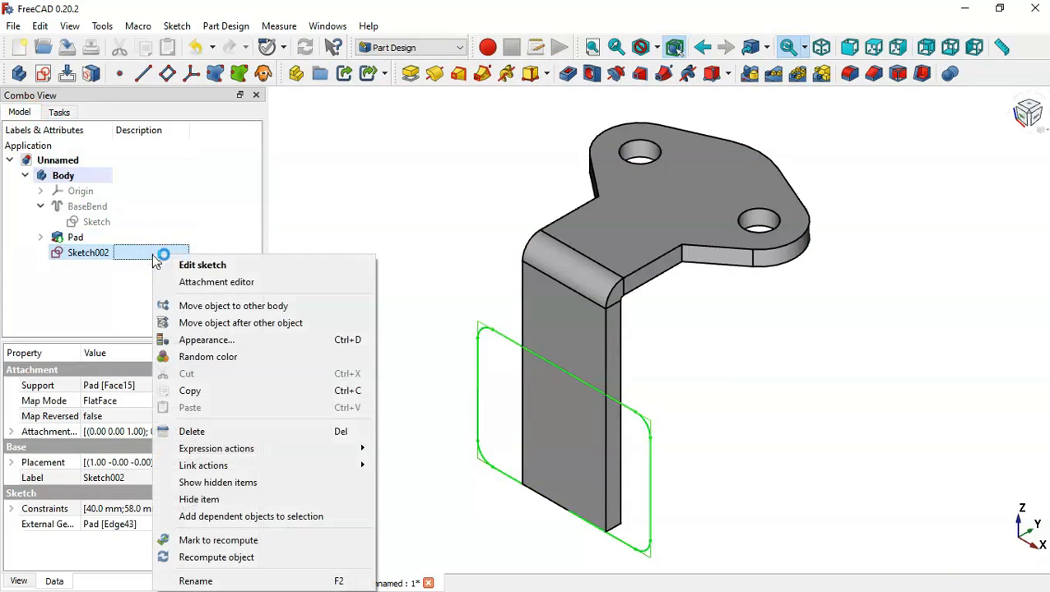
click(258, 284)
drag(253, 271, 257, 424)
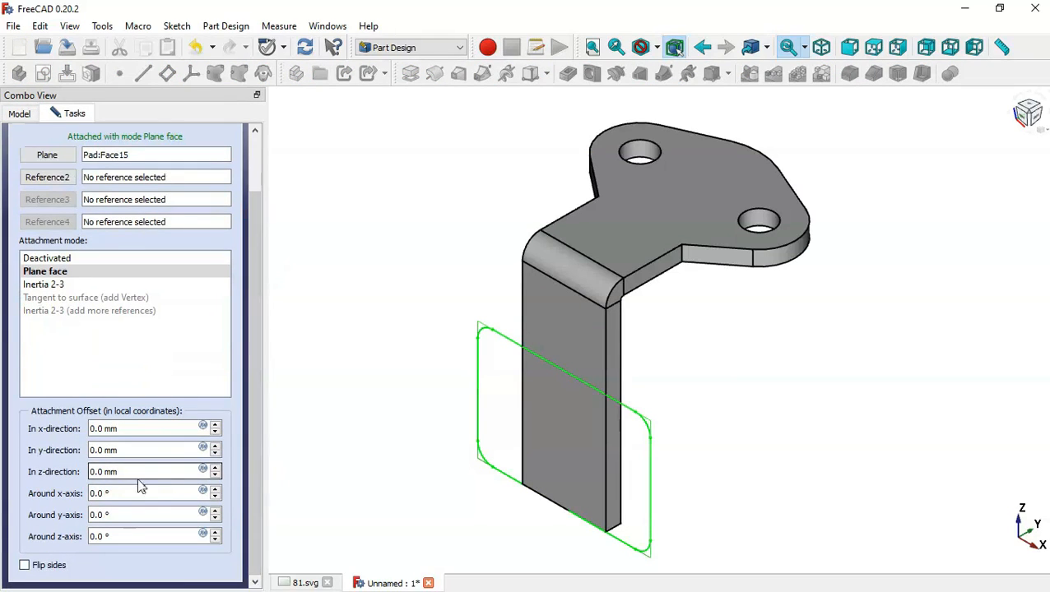
key(ctrl+Tab)
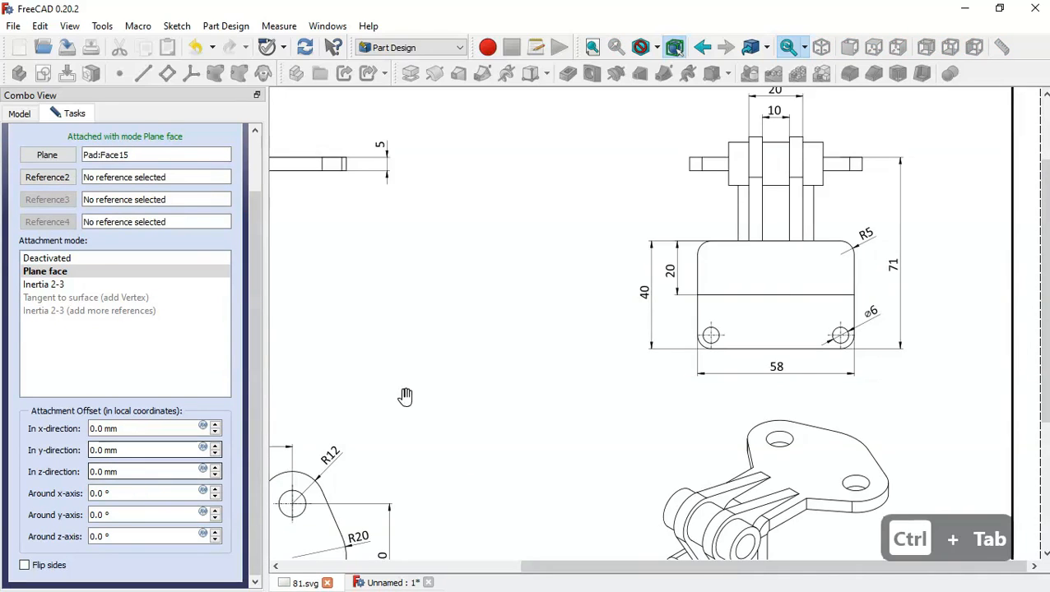
drag(405, 398, 738, 263)
key(ctrl+Tab)
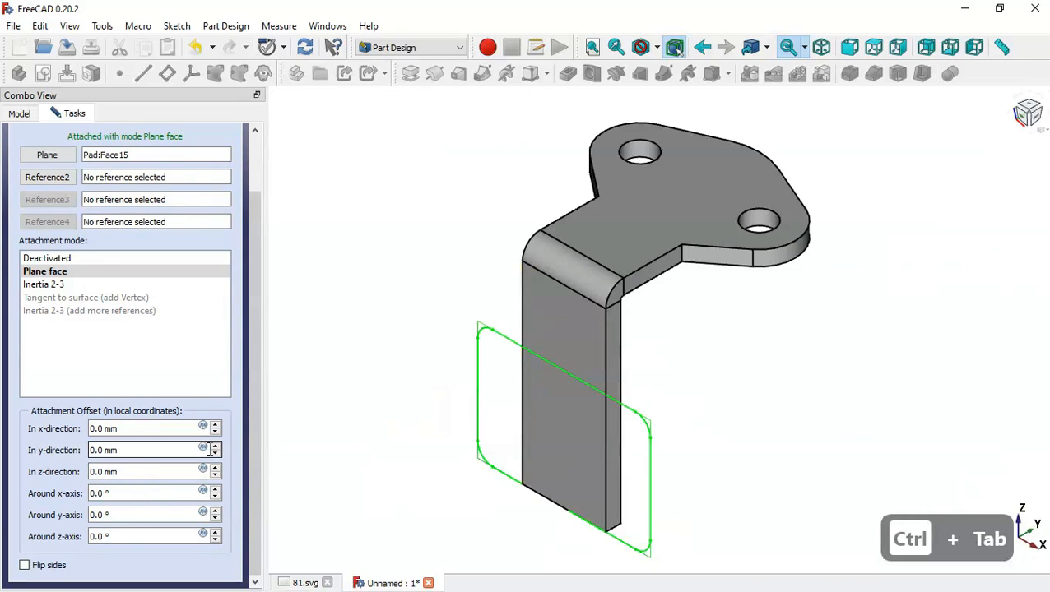
- Offset the rounded rectangle sketch by -5 mm in the z-direction and accept the attachment
drag(156, 474, 59, 463)
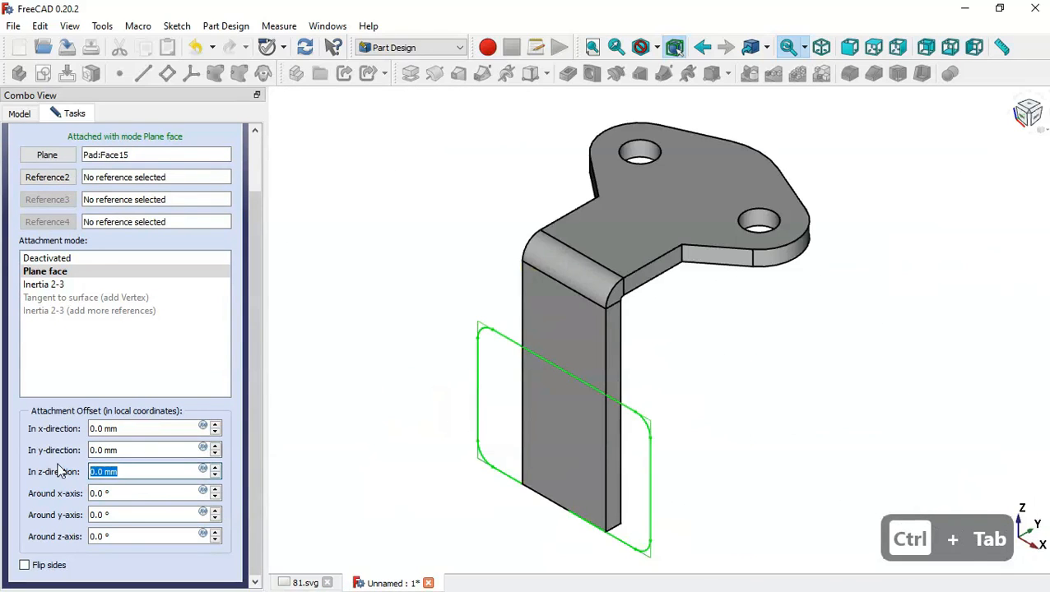
text(-5)
click(375, 435)
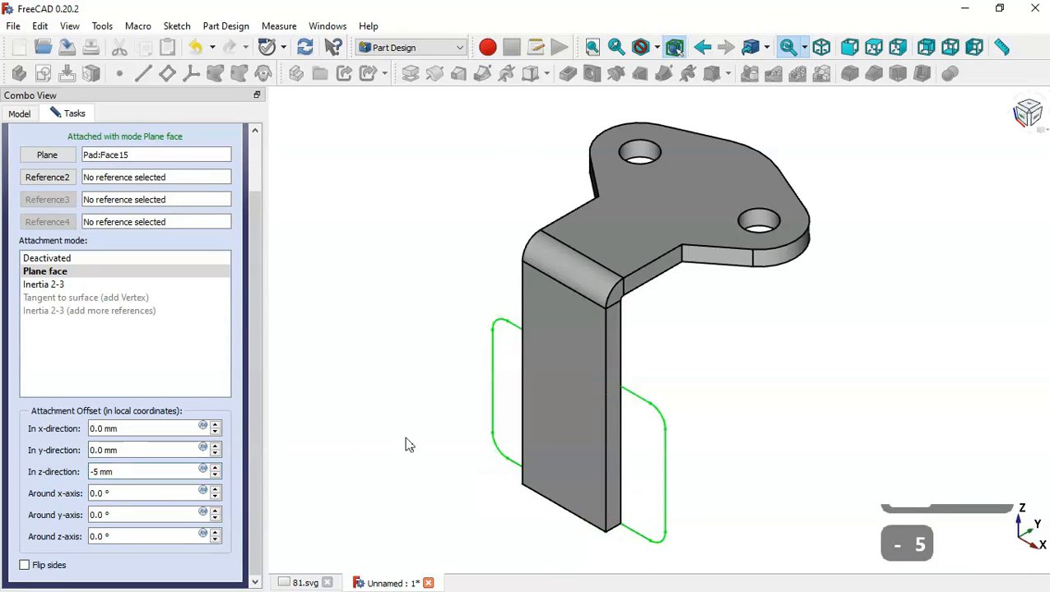
middle_drag(831, 419, 587, 387)
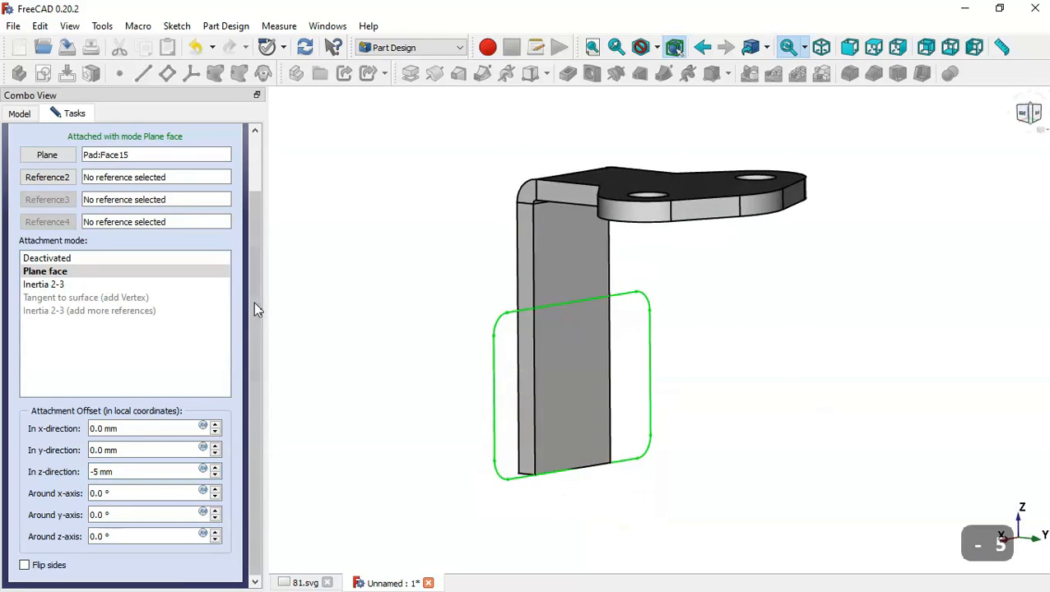
drag(254, 302, 254, 246)
click(108, 144)
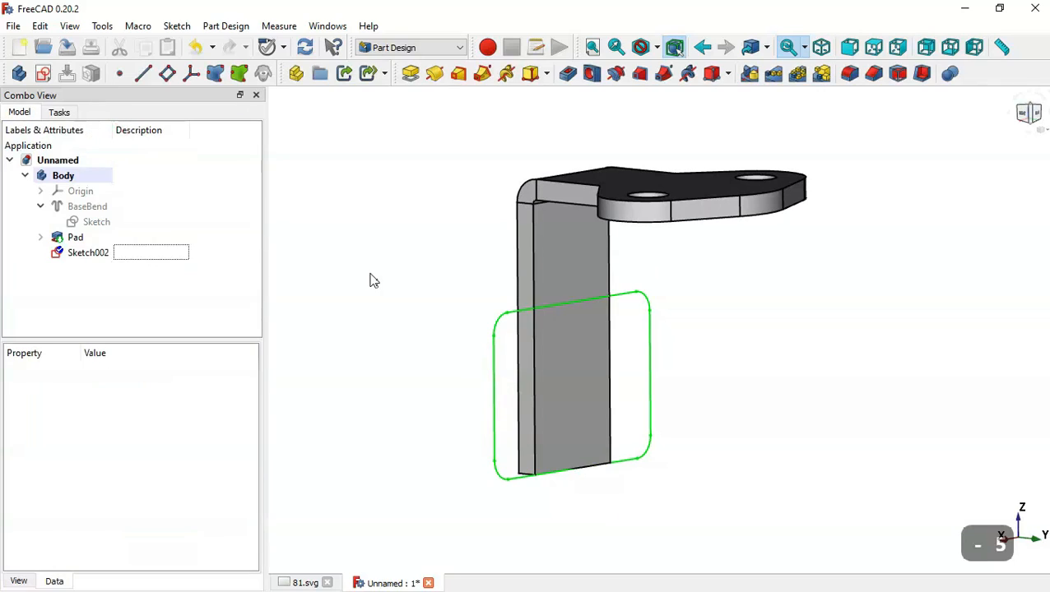
- Pad the rounded rectangle sketch 10 mm along its normal, checking the thickness against the drawing's side view
click(370, 276)
click(148, 258)
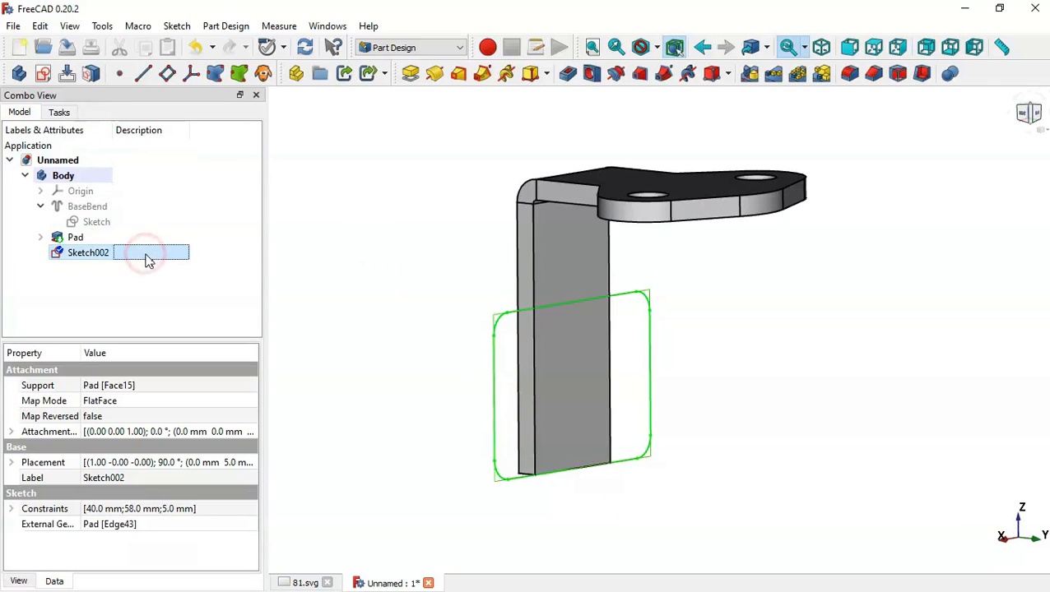
click(410, 73)
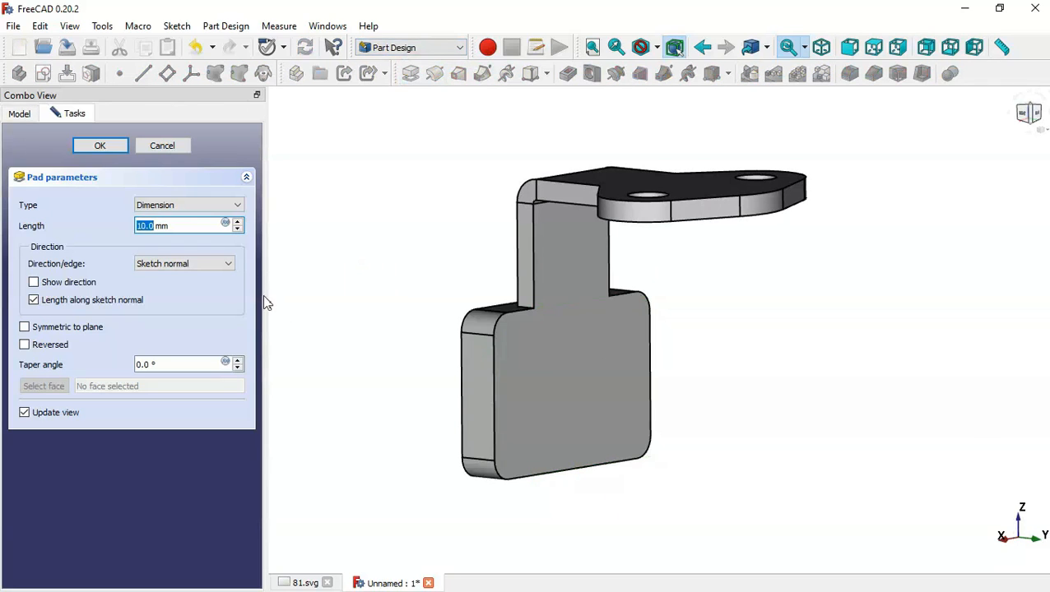
mouse_move(424, 296)
mouse_down()
mouse_move(628, 312)
mouse_move(569, 357)
mouse_up()
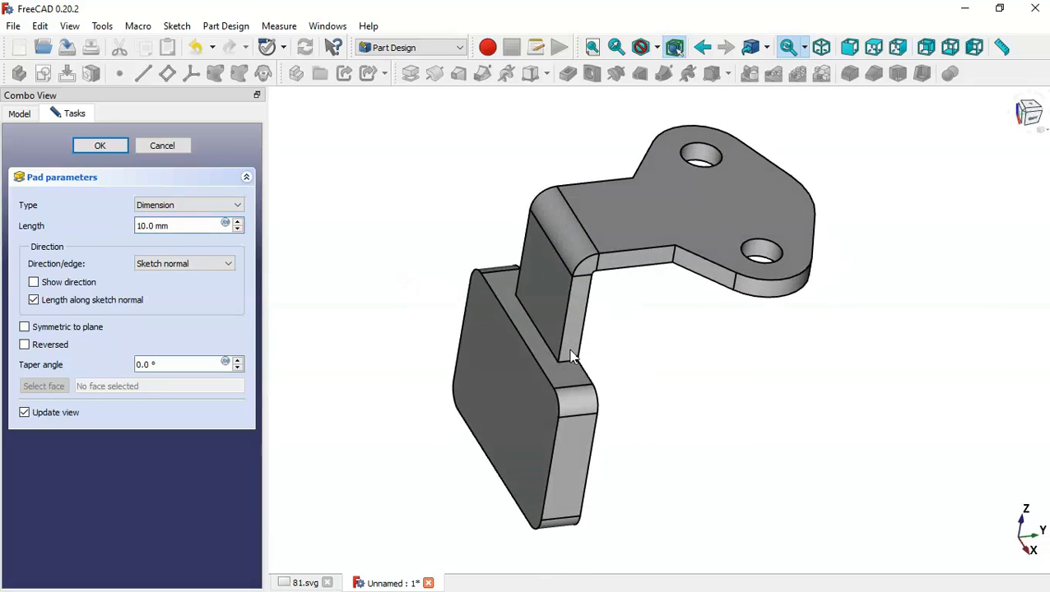
key(ctrl+Tab)
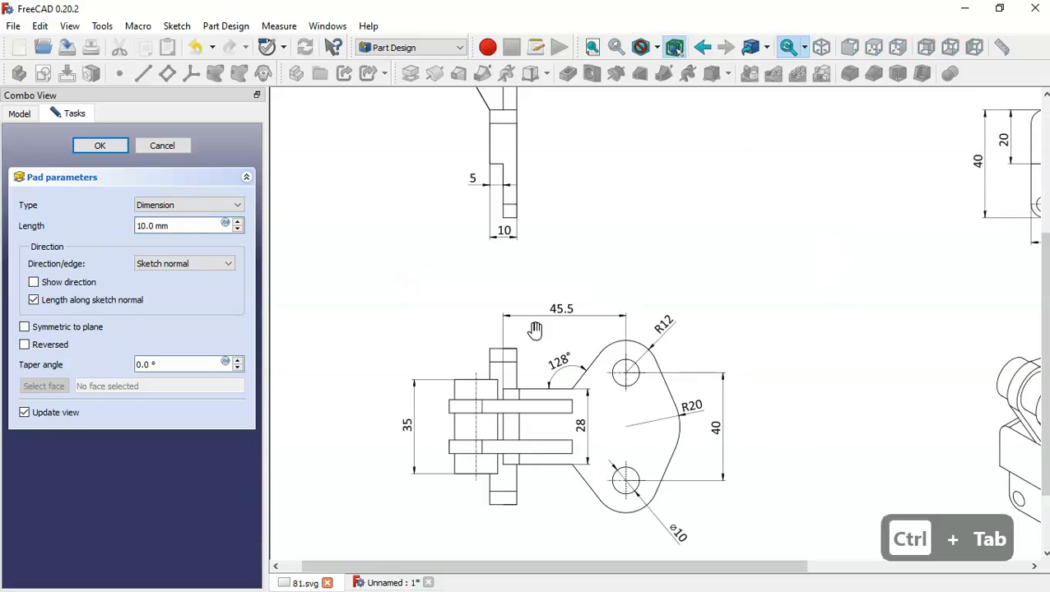
drag(586, 167, 597, 328)
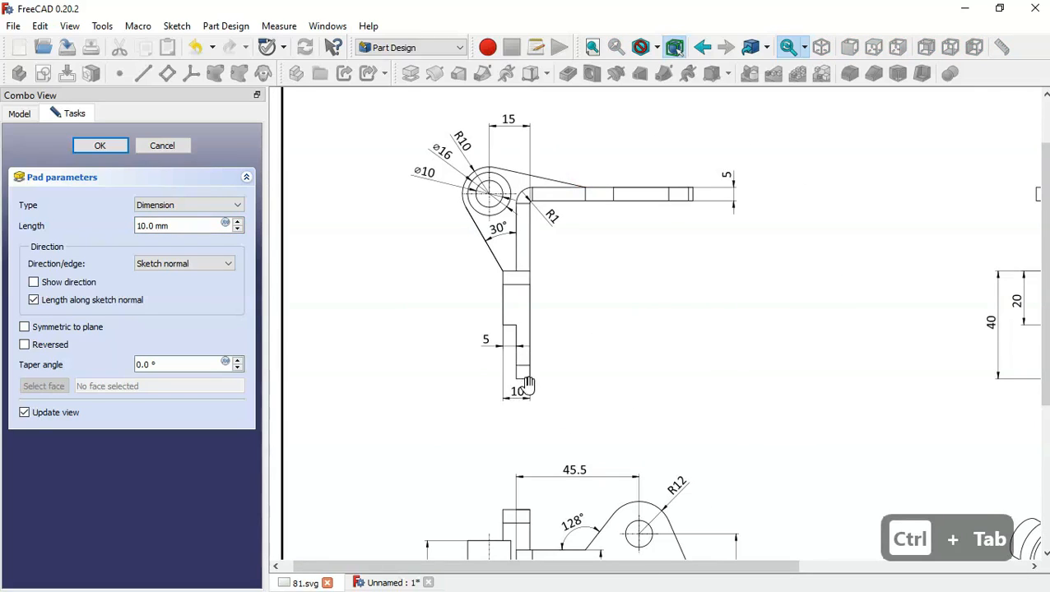
key(ctrl+Tab)
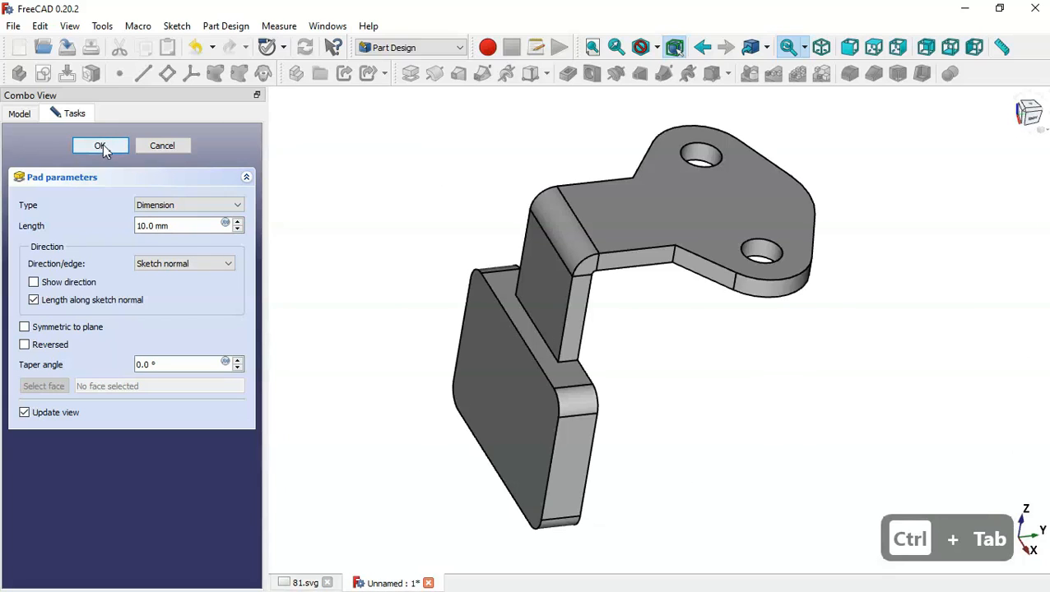
click(100, 145)
key(Home)
- Check the lower plate's step in the drawing and create a sketch on the plate's front face
key(ctrl+Tab)
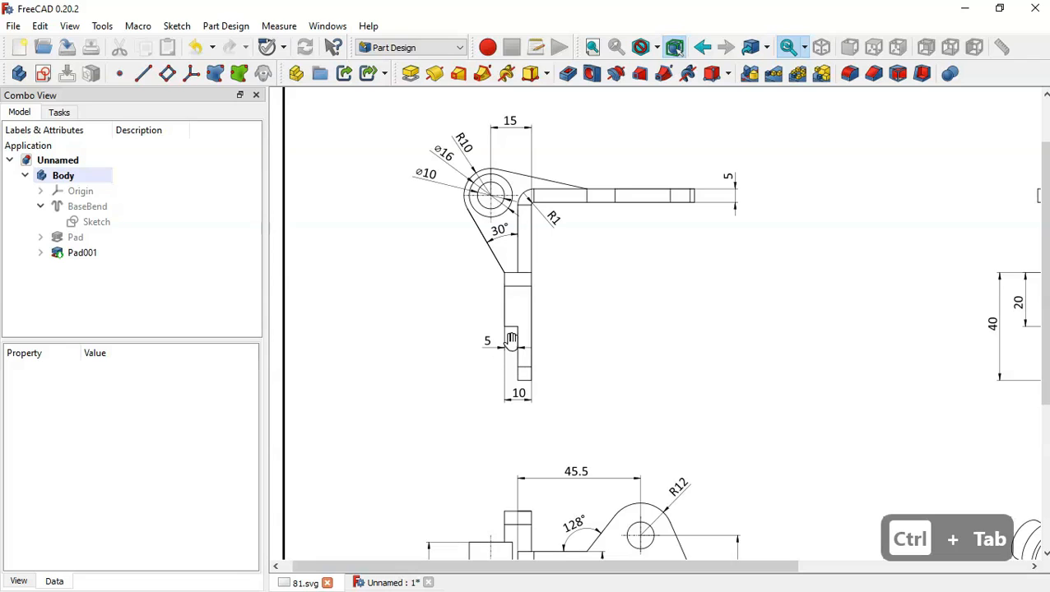
scroll(516, 355, down, 1)
scroll(517, 355, down, 3)
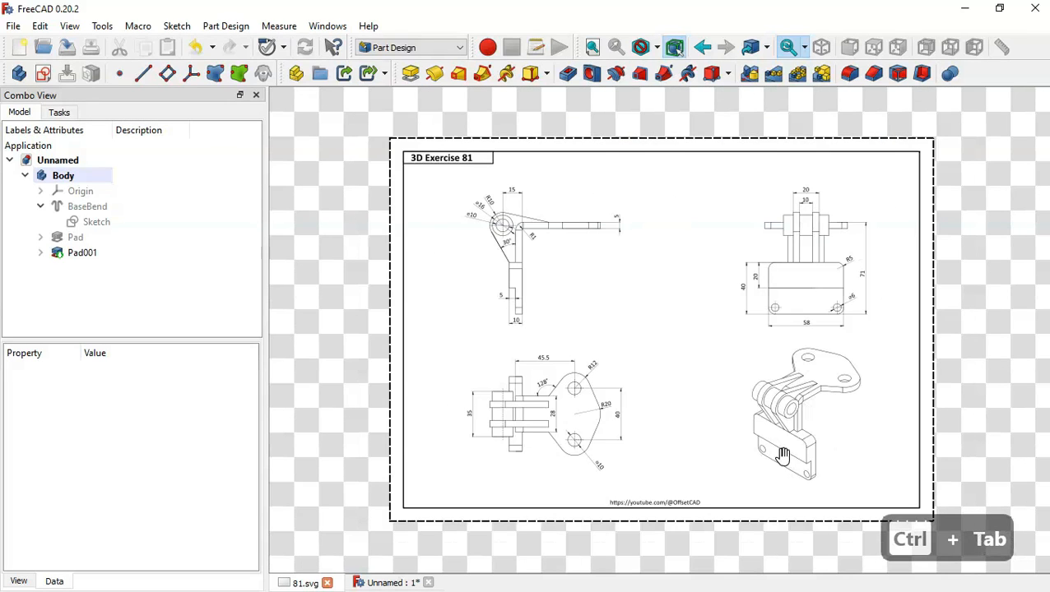
key(ctrl+Tab)
click(559, 463)
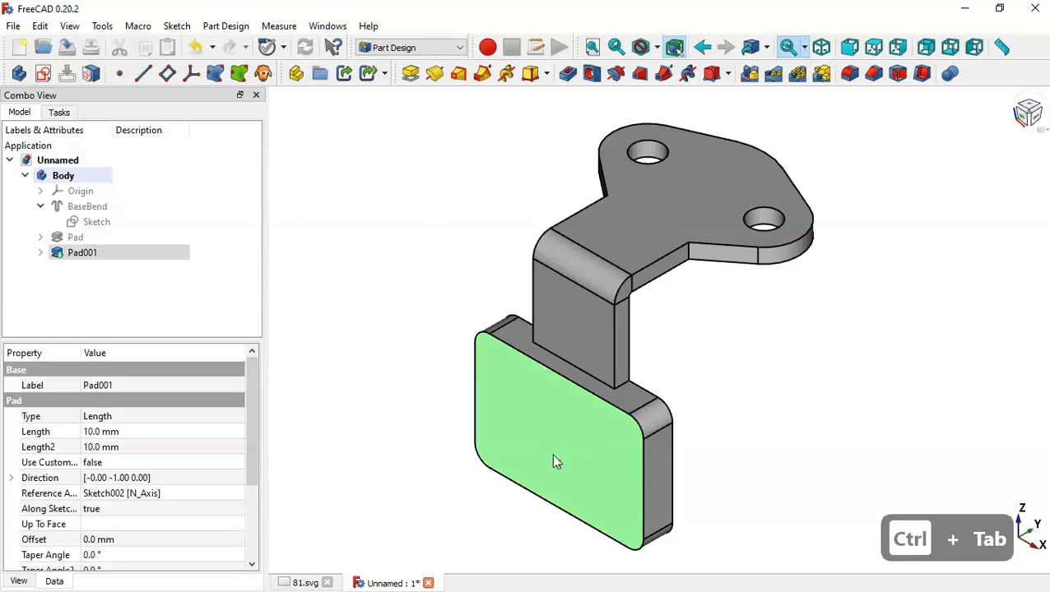
click(45, 74)
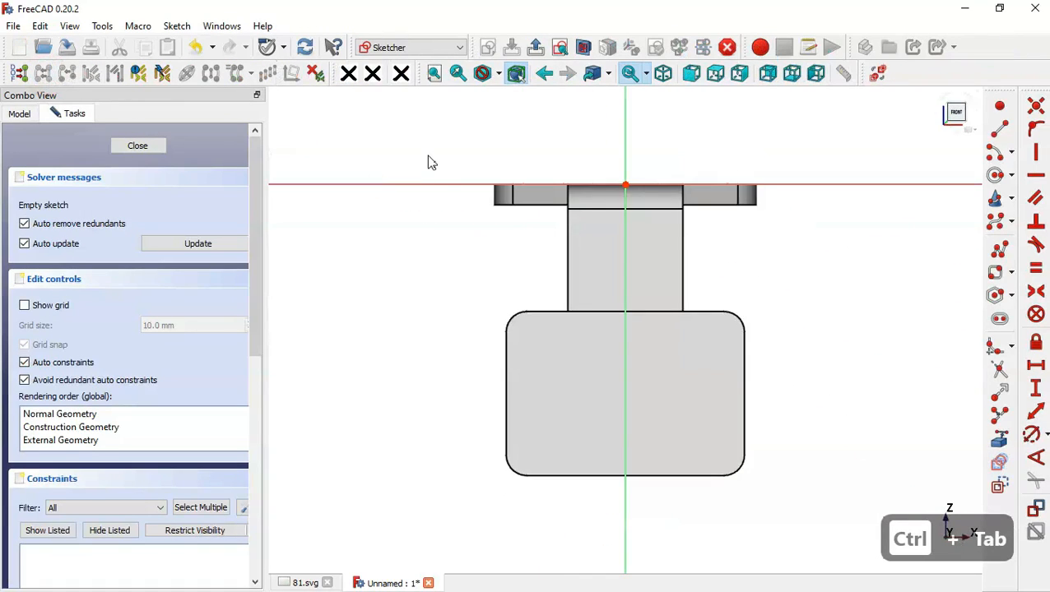
- Reference the lower plate's top edge as external geometry in the sketch
scroll(509, 393, up, 2)
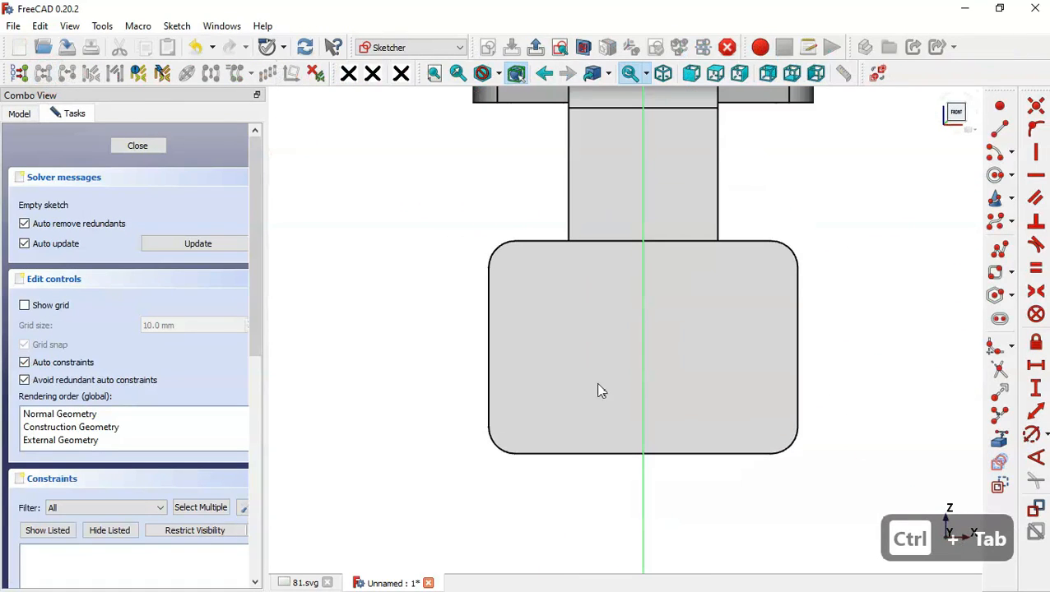
click(999, 439)
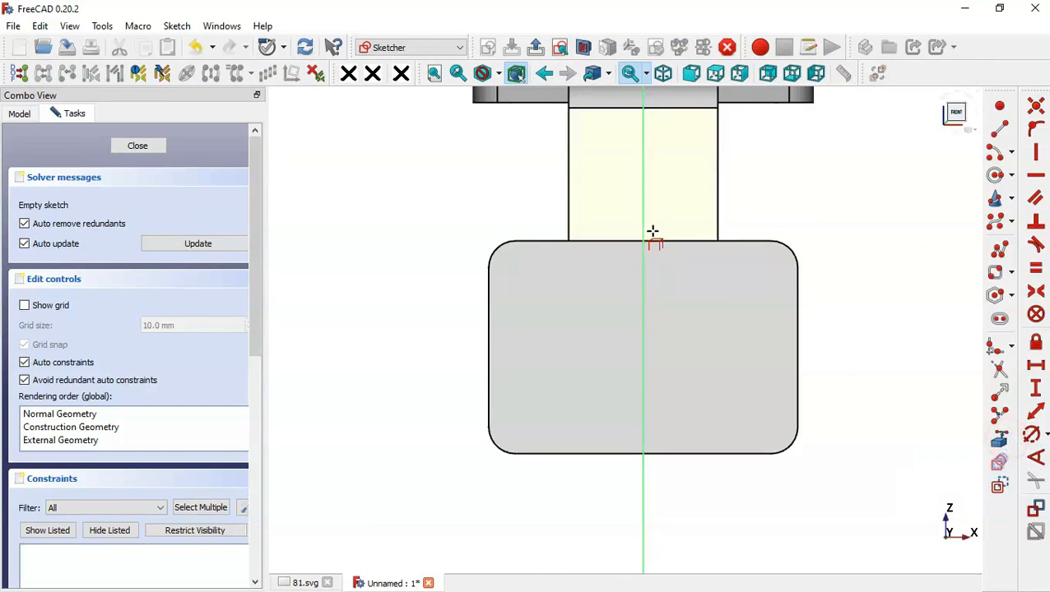
click(727, 240)
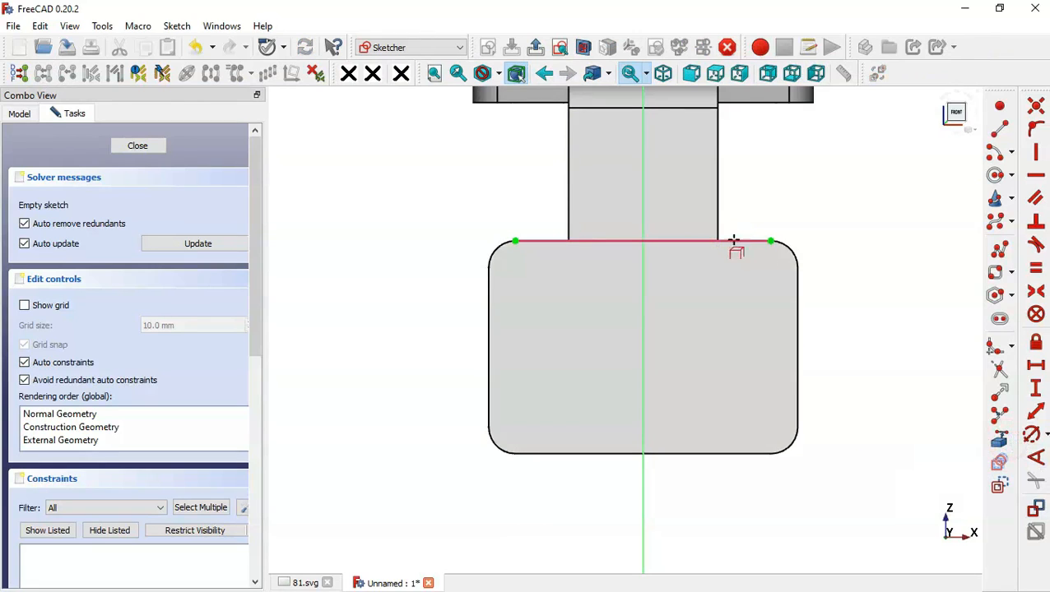
- Draw a rectangle over the plate's lower part, extending past both sides and the bottom edge
click(1011, 272)
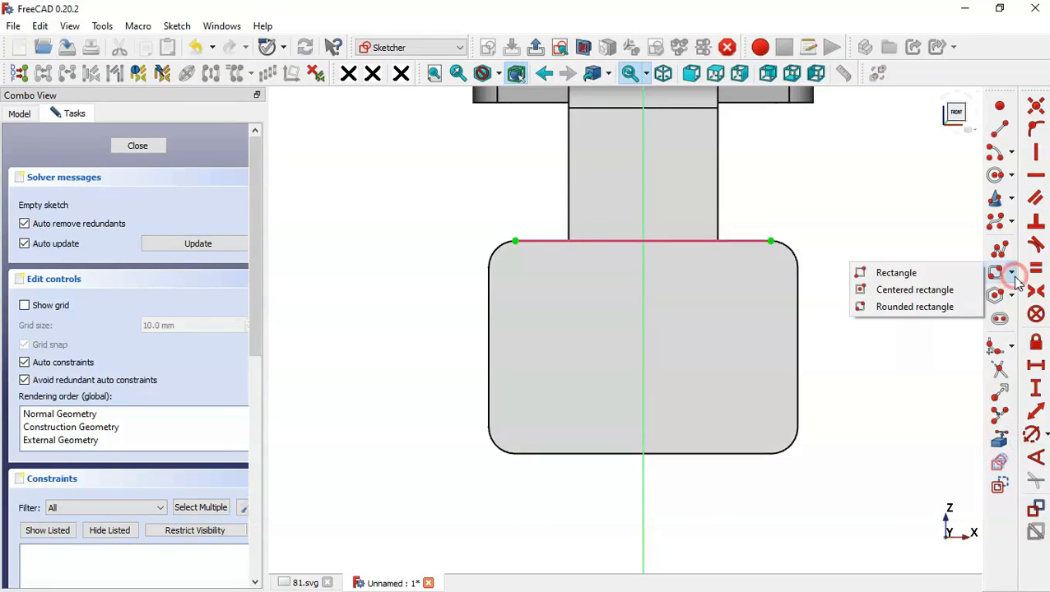
click(896, 275)
click(348, 320)
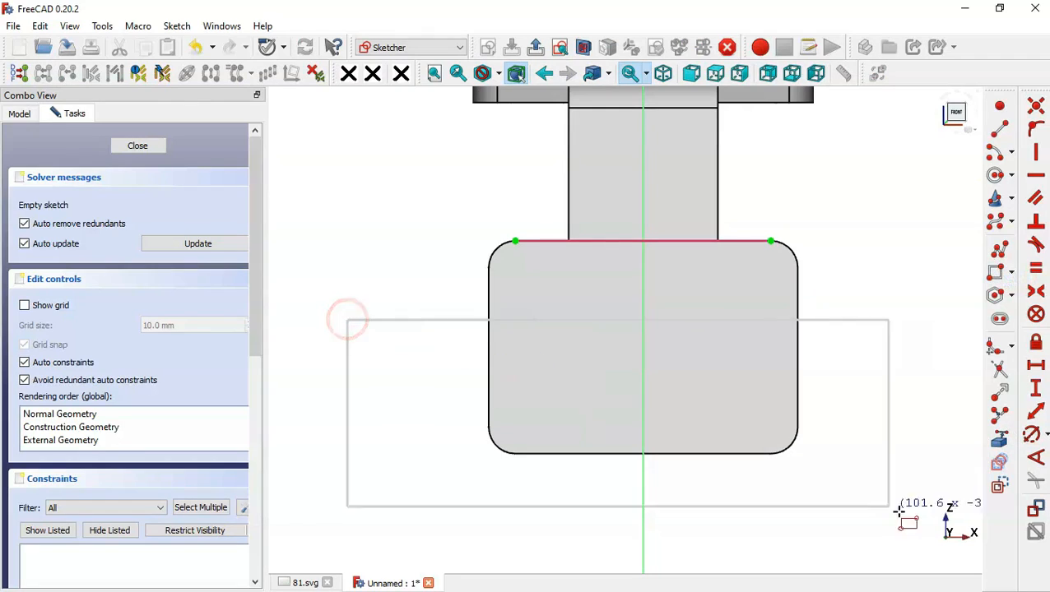
click(909, 528)
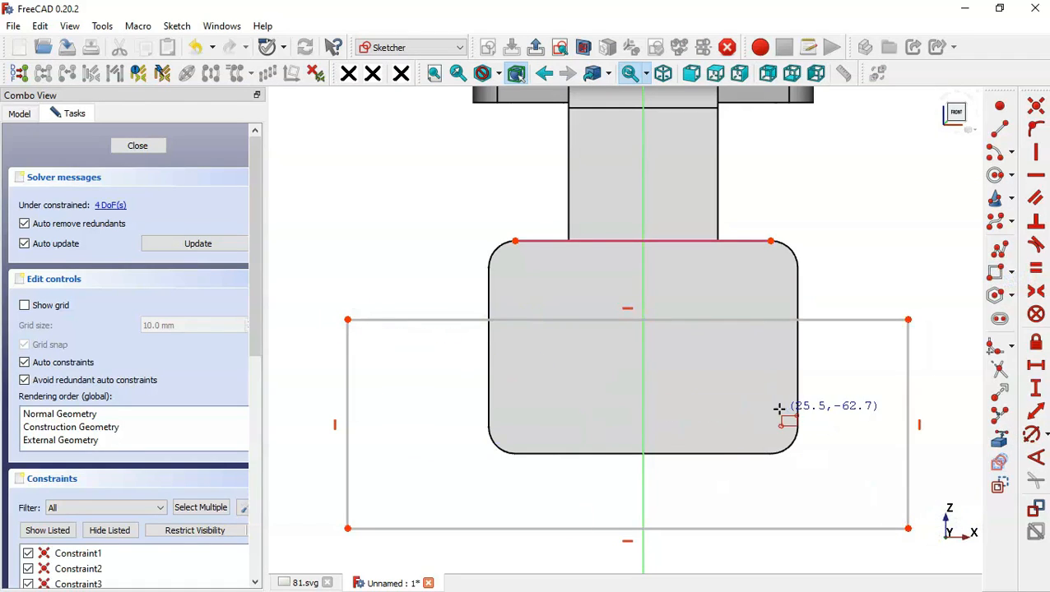
- Set the vertical distance from the plate's top edge to the rectangle's upper right corner to 20 mm, per the drawing, and finish the sketch
click(1036, 388)
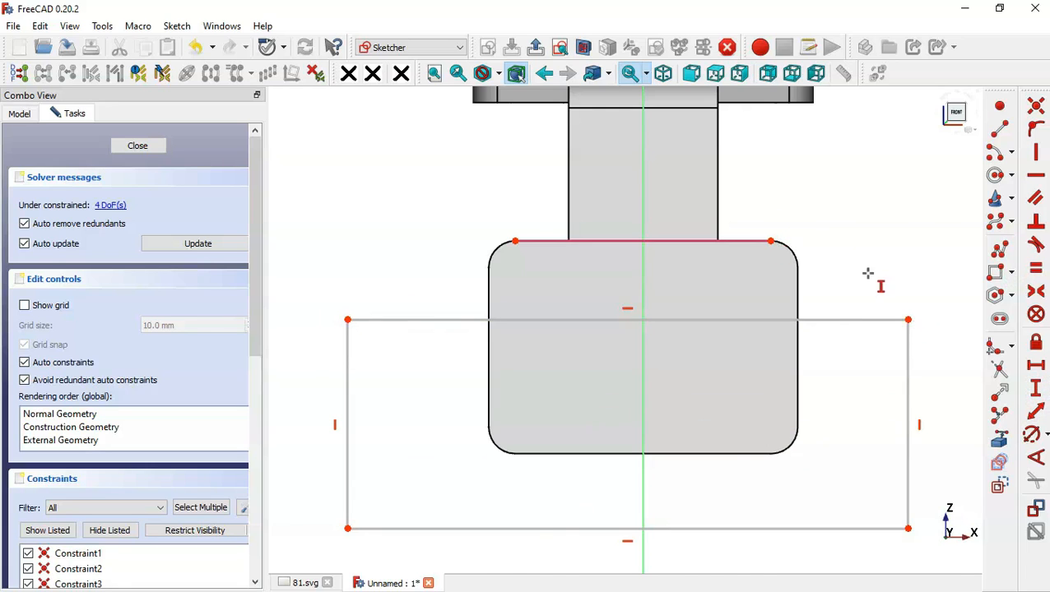
key(ctrl+Tab)
scroll(558, 470, up, 3)
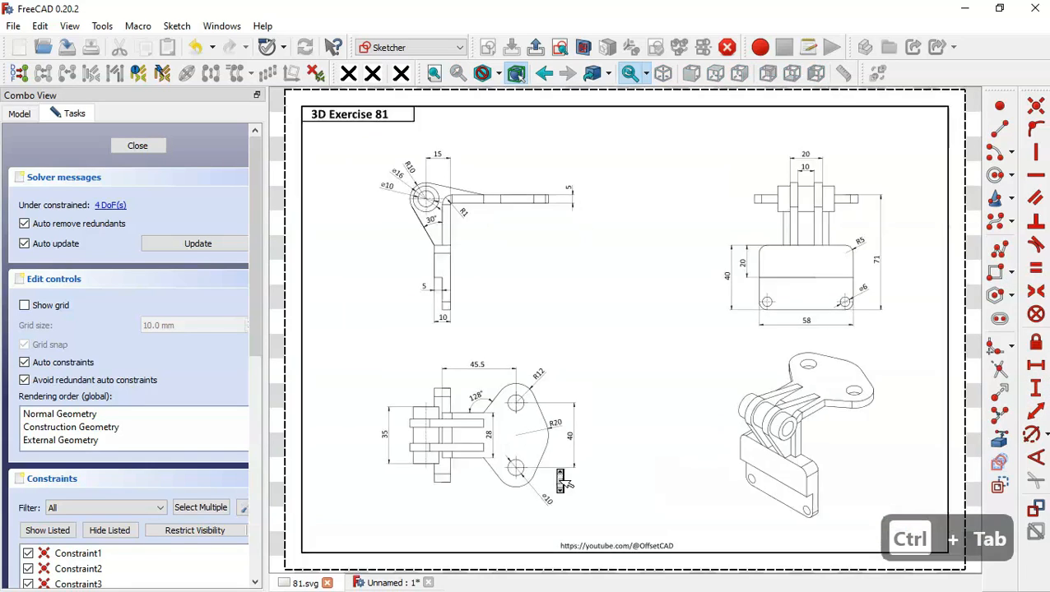
scroll(806, 320, up, 2)
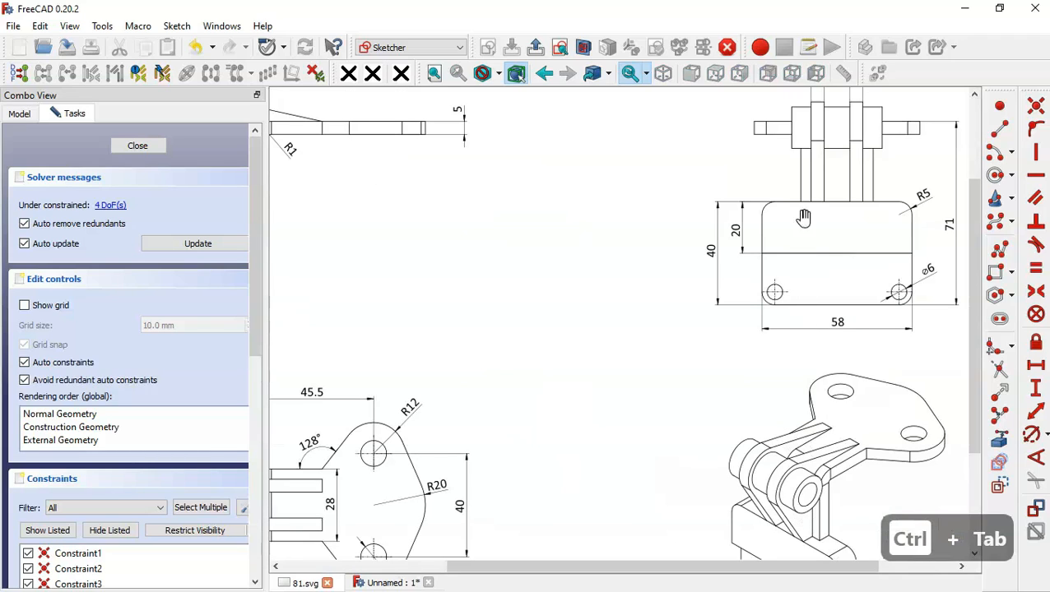
key(ctrl+Tab)
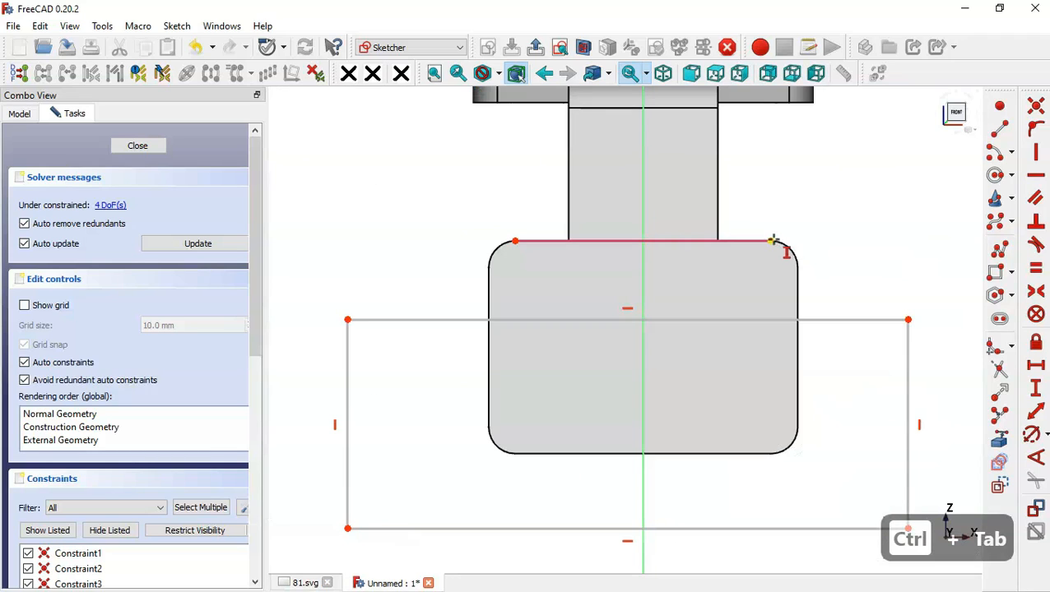
click(771, 240)
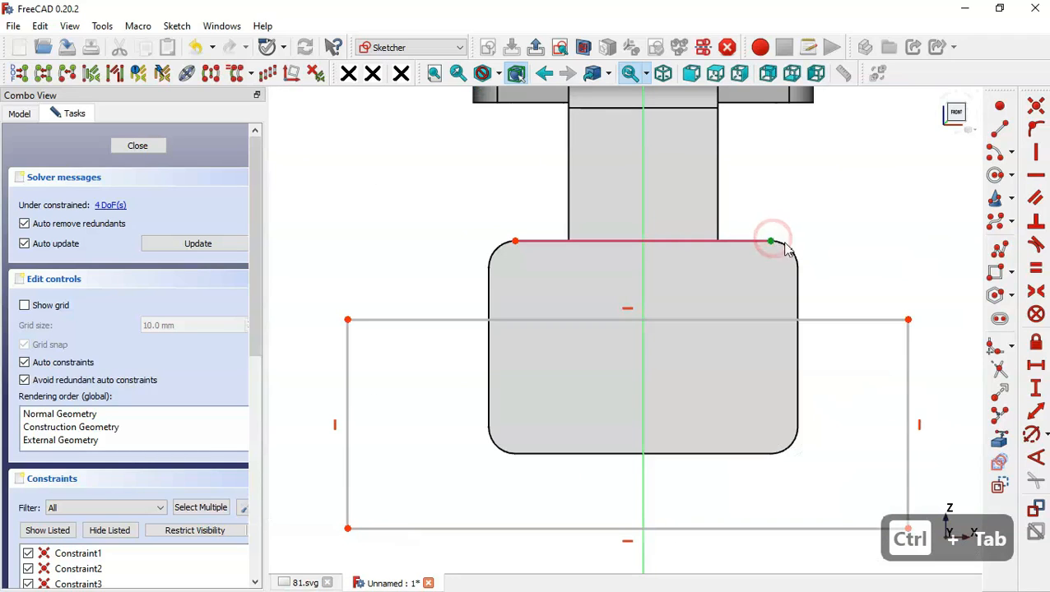
click(909, 320)
text(20)
key(Return)
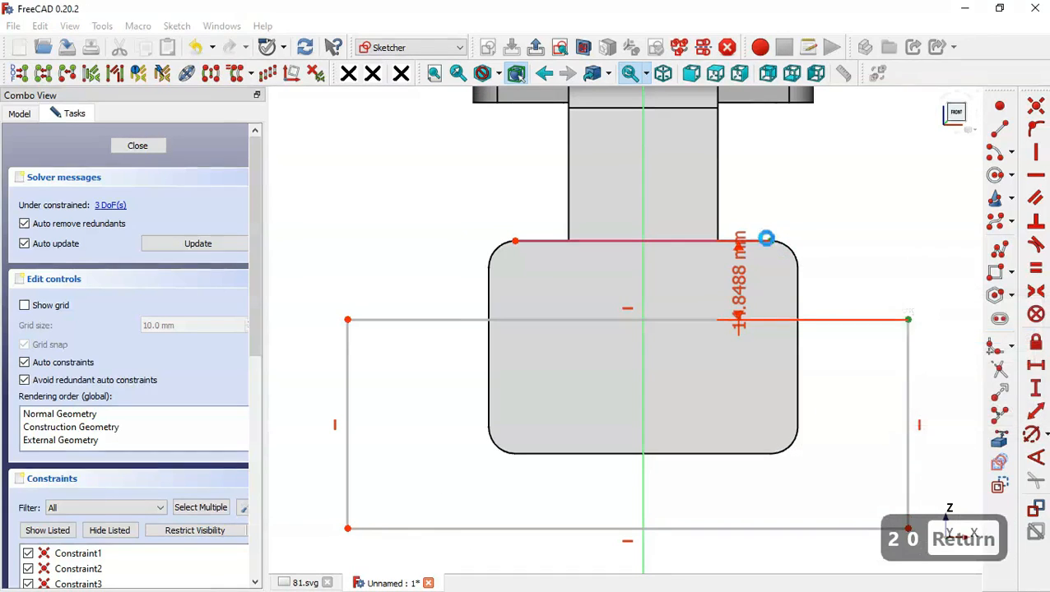
click(535, 47)
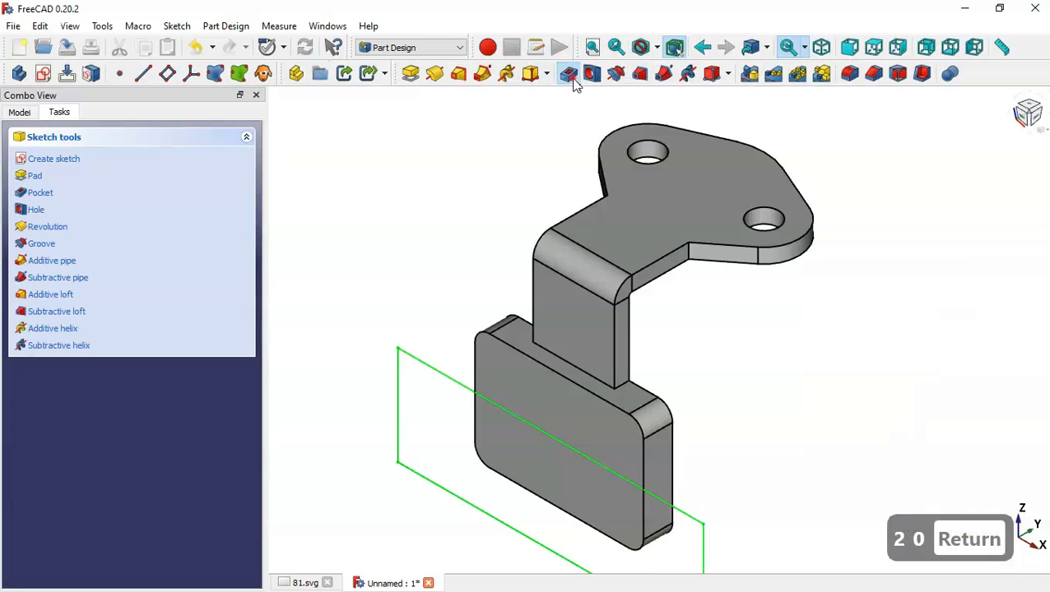
- Pocket the rectangle 5 mm deep into the lower plate, checking the depth against the drawing
click(569, 75)
key(ctrl+Tab)
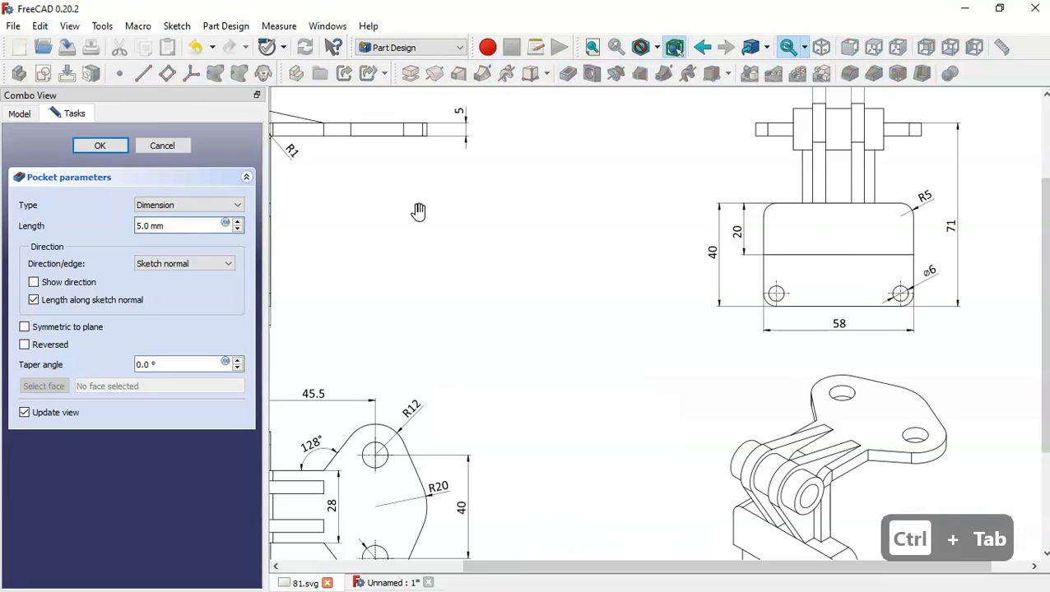
drag(459, 260, 724, 264)
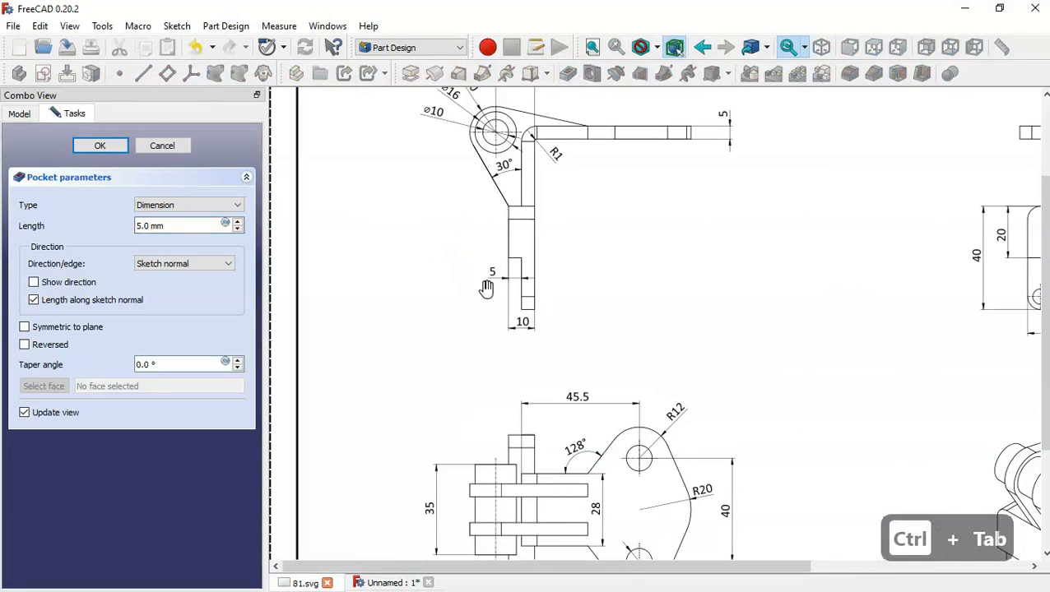
key(ctrl+Tab)
click(101, 146)
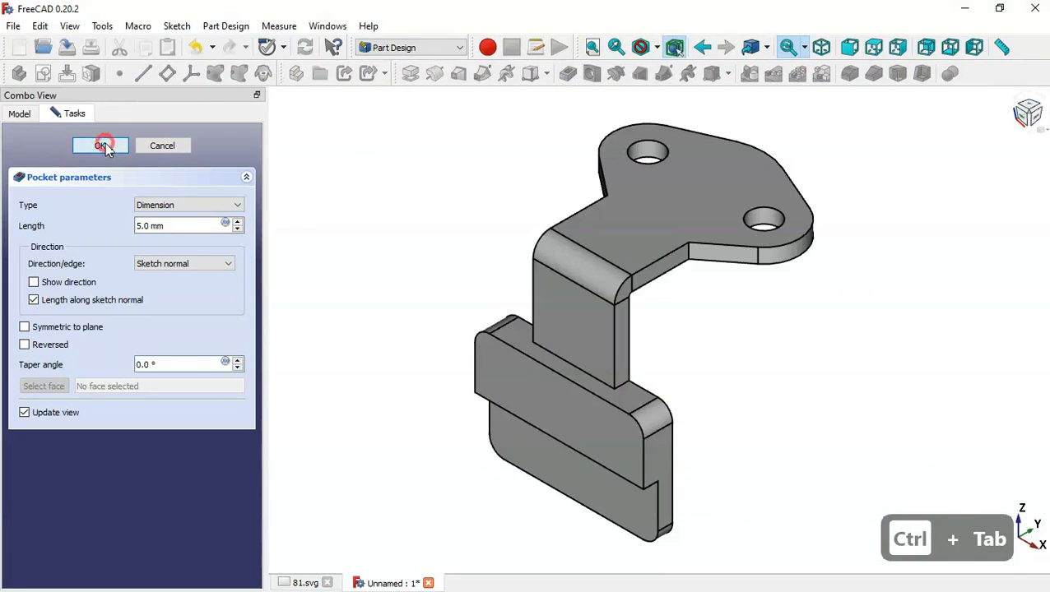
- Create a Hole feature on the recessed lower face of the plate, one hole at each rounded bottom corner, as in the drawing
key(Home)
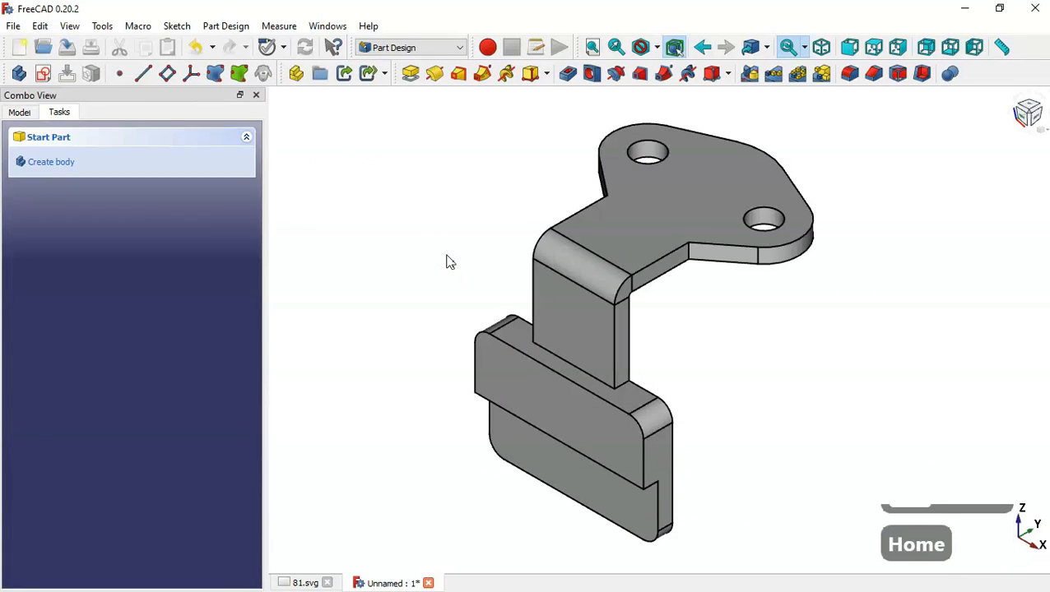
scroll(455, 296, down, 3)
scroll(499, 442, up, 3)
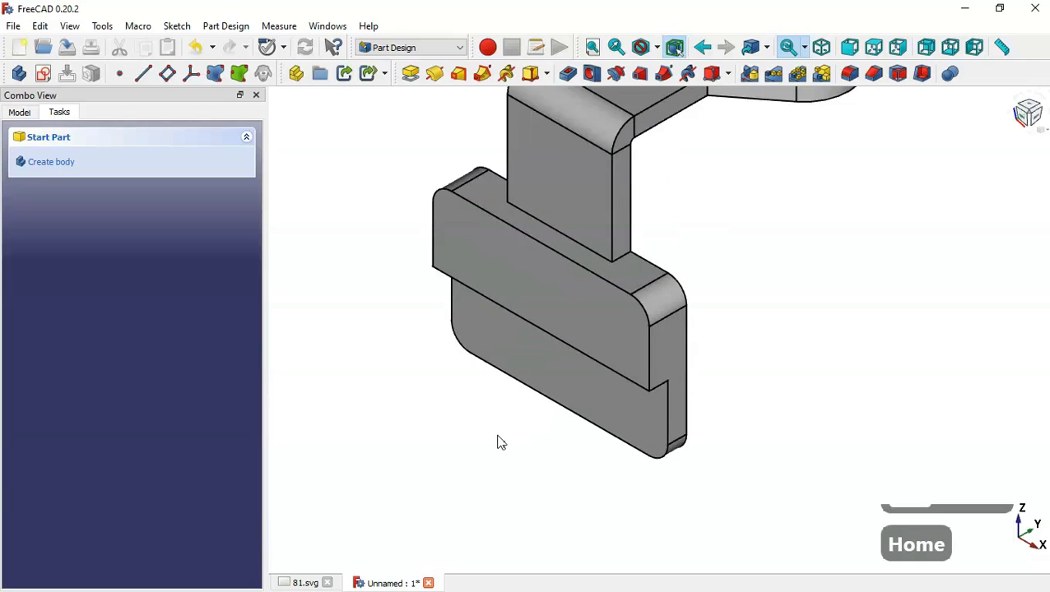
key(ctrl+Tab)
mouse_move(740, 448)
mouse_down()
mouse_move(713, 375)
mouse_move(595, 345)
mouse_move(451, 330)
mouse_move(436, 301)
mouse_up()
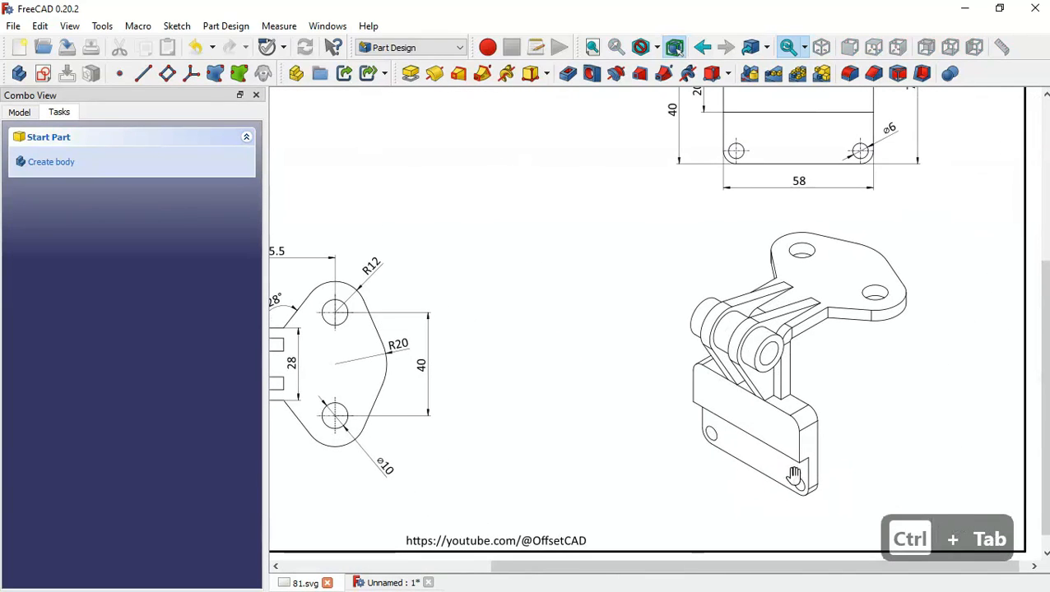
key(ctrl+Tab)
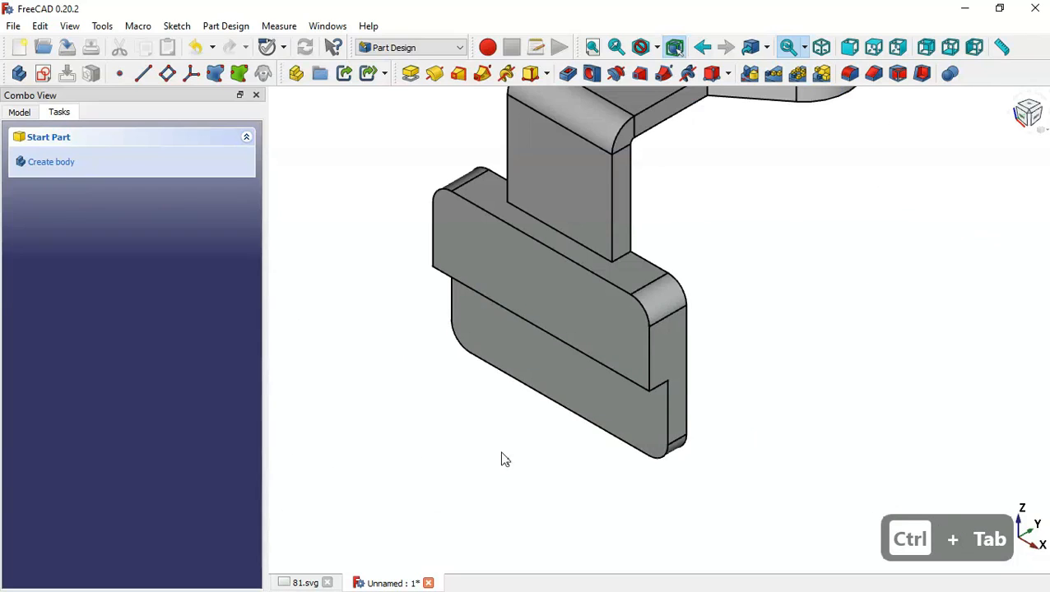
click(567, 384)
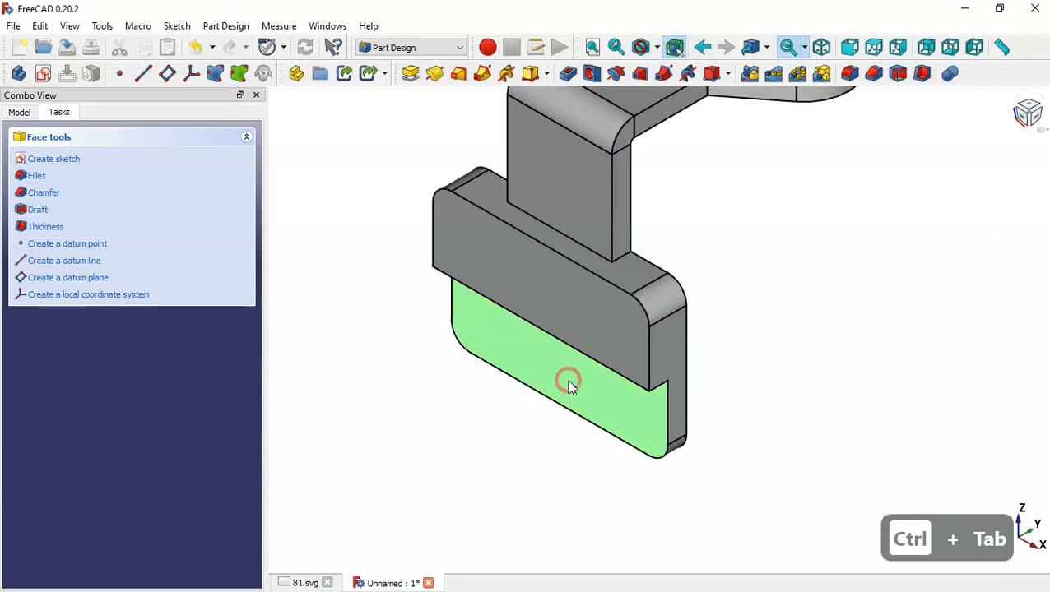
click(594, 74)
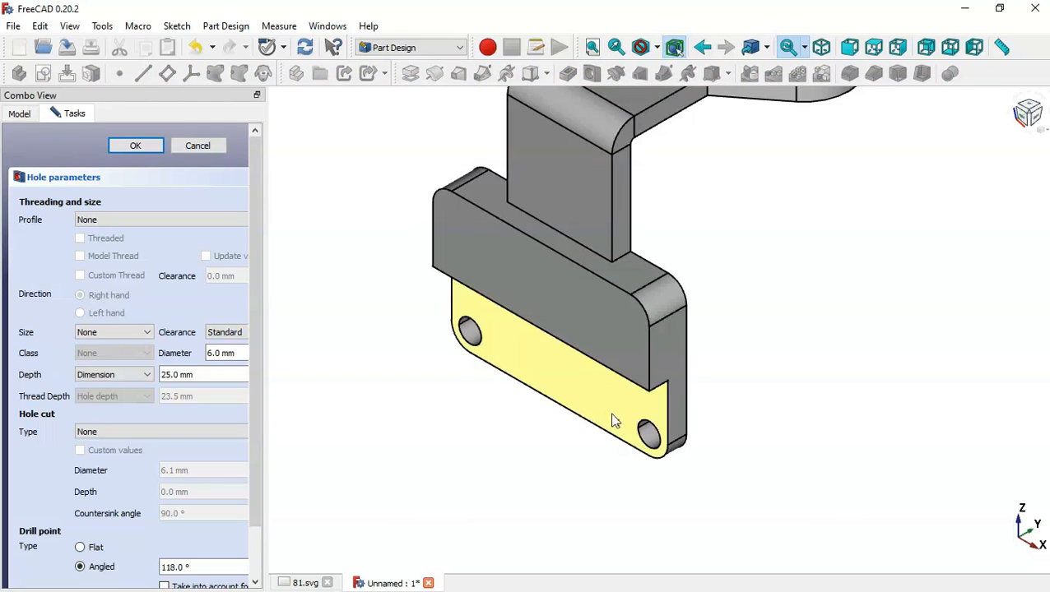
- Check the holes against the drawing and accept them with a 6 mm diameter and 25 mm depth
mouse_move(452, 459)
mouse_down()
mouse_move(551, 408)
mouse_move(527, 419)
mouse_up()
key(ctrl+Tab)
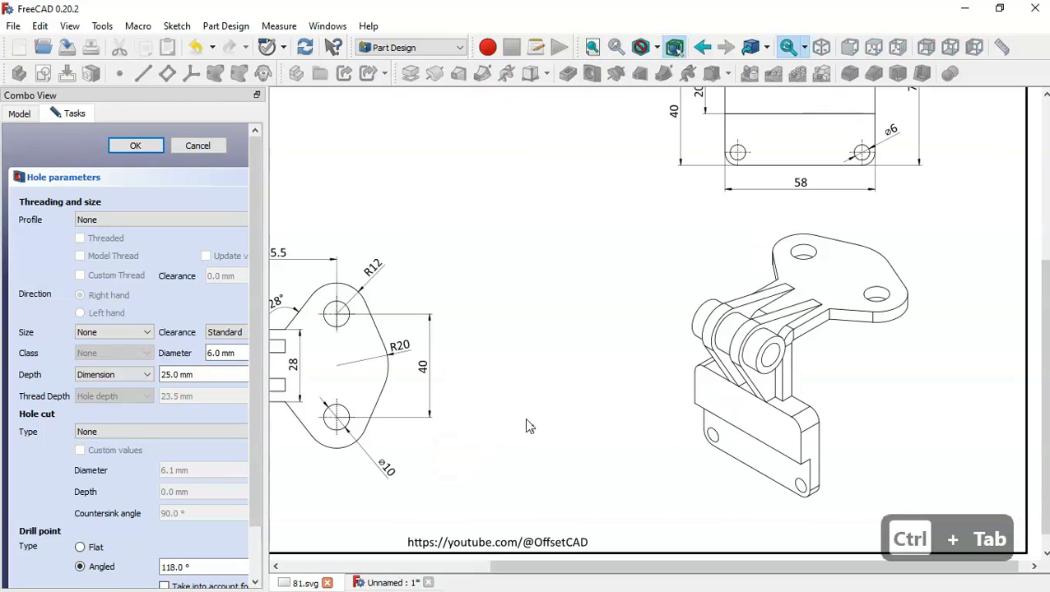
mouse_move(499, 376)
mouse_down()
mouse_move(643, 445)
mouse_move(509, 467)
mouse_move(486, 458)
mouse_up()
key(ctrl+Tab)
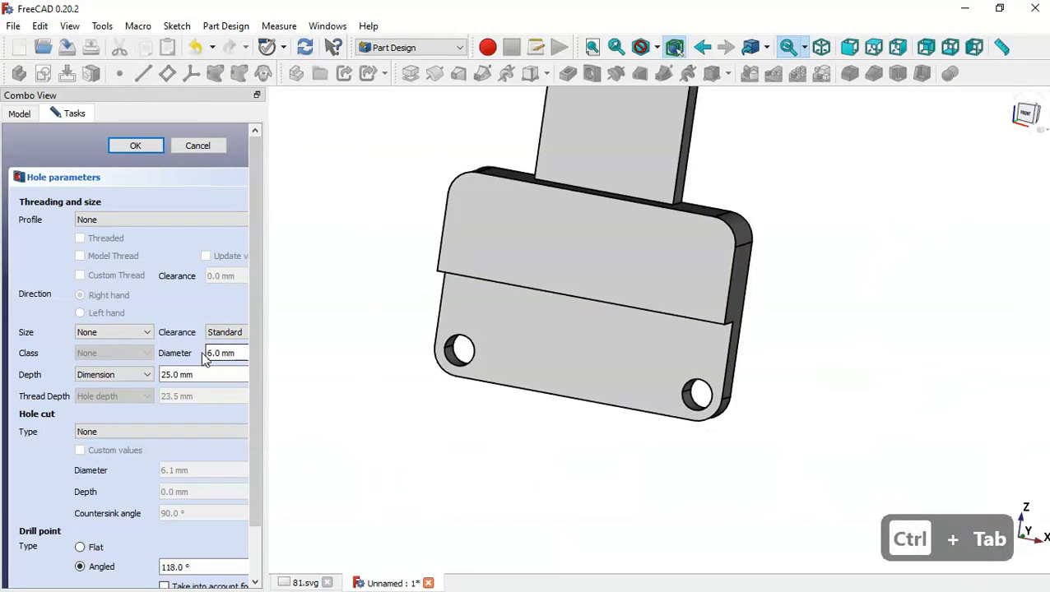
click(136, 146)
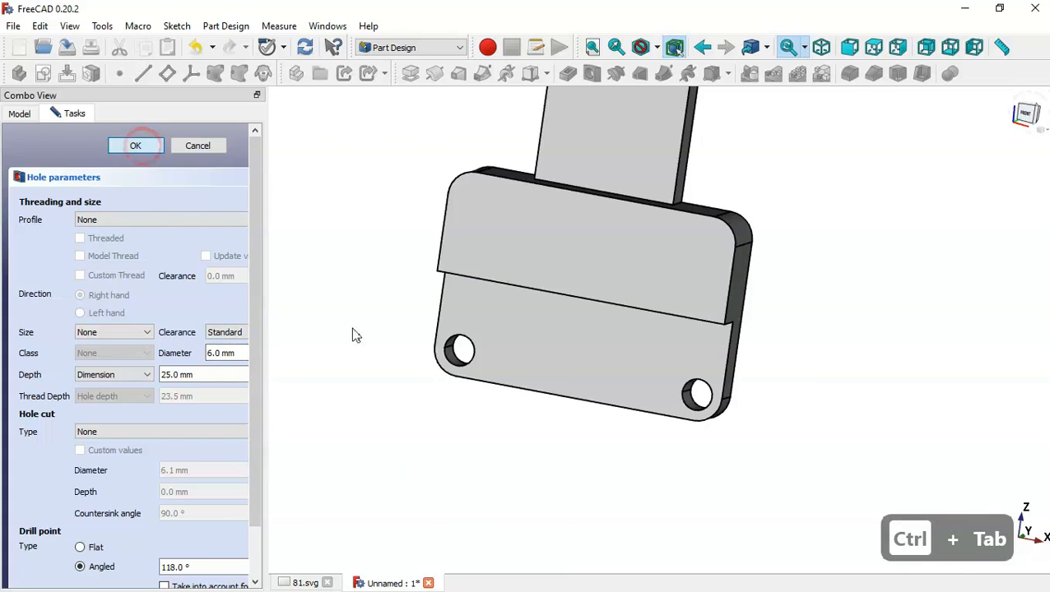
click(437, 413)
key(Home)
- Study the rib and boss profile in the drawing's side view, and start a new sketch on the YZ plane
key(ctrl+Tab)
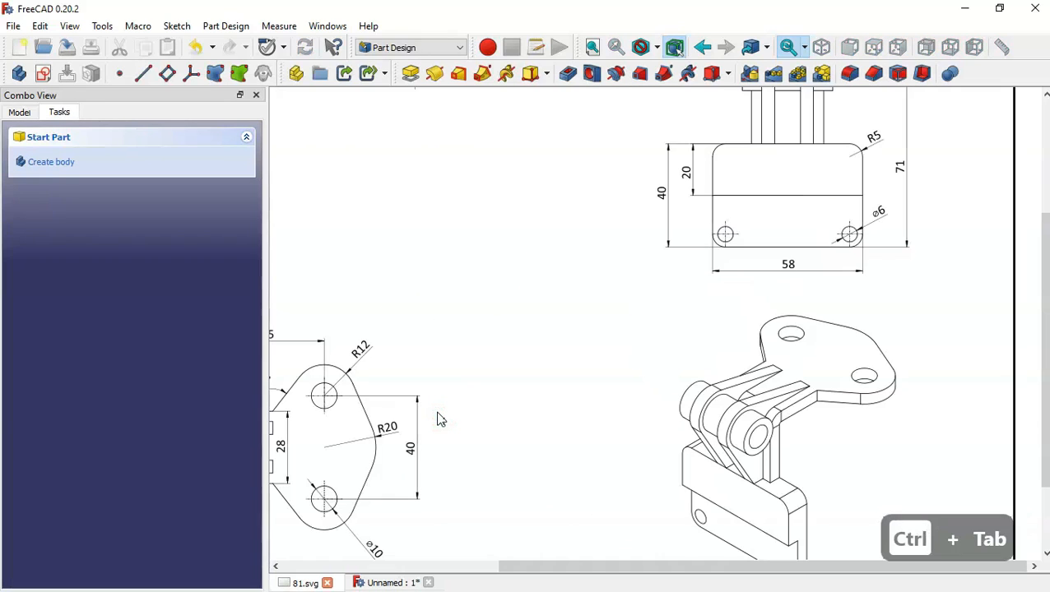
scroll(672, 321, down, 2)
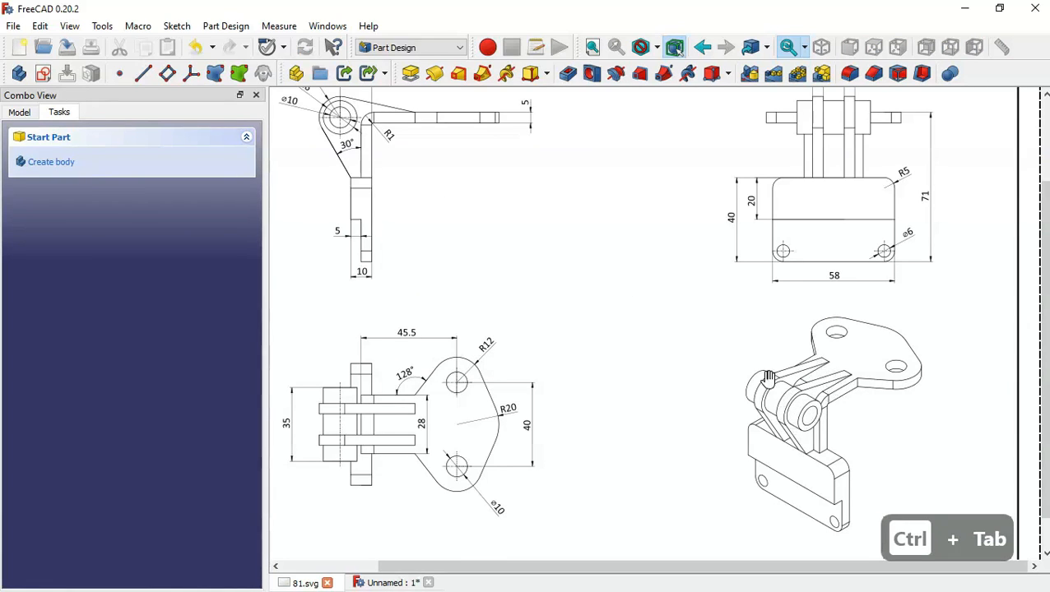
drag(556, 264, 667, 421)
scroll(454, 210, up, 3)
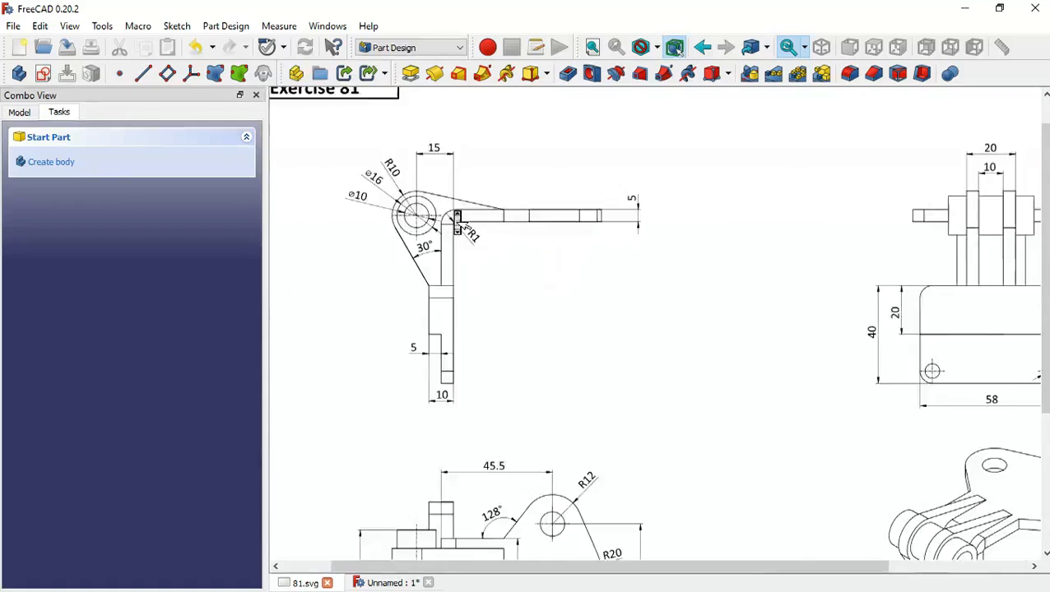
key(ctrl+Tab)
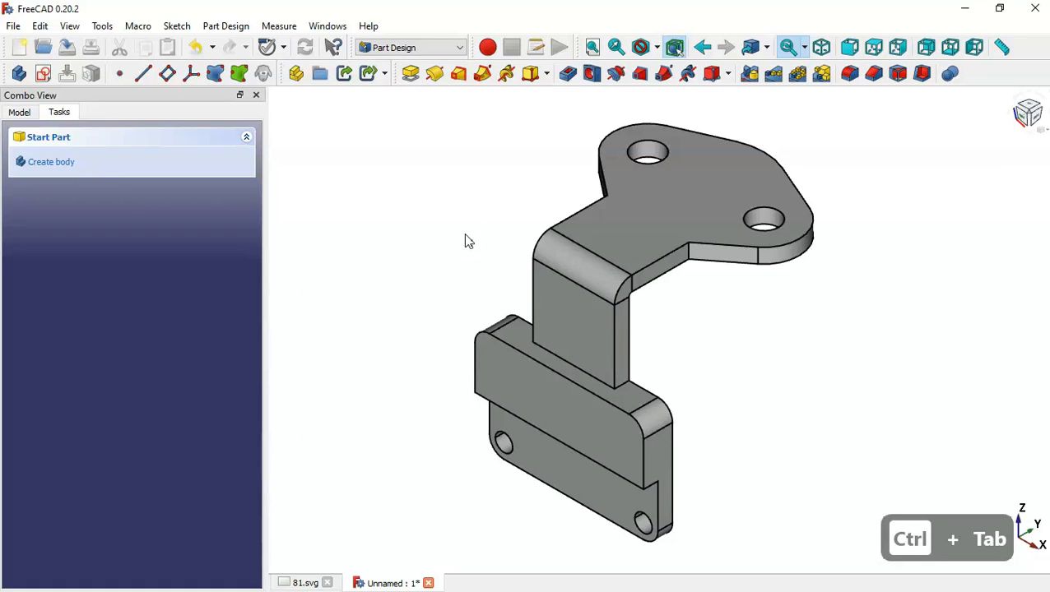
click(42, 73)
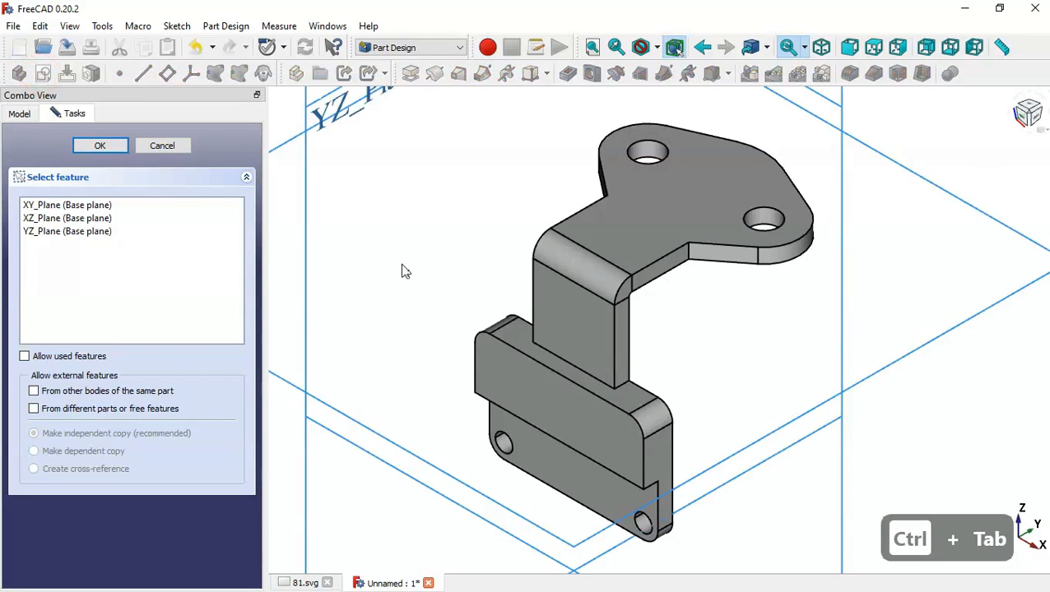
scroll(392, 234, up, 5)
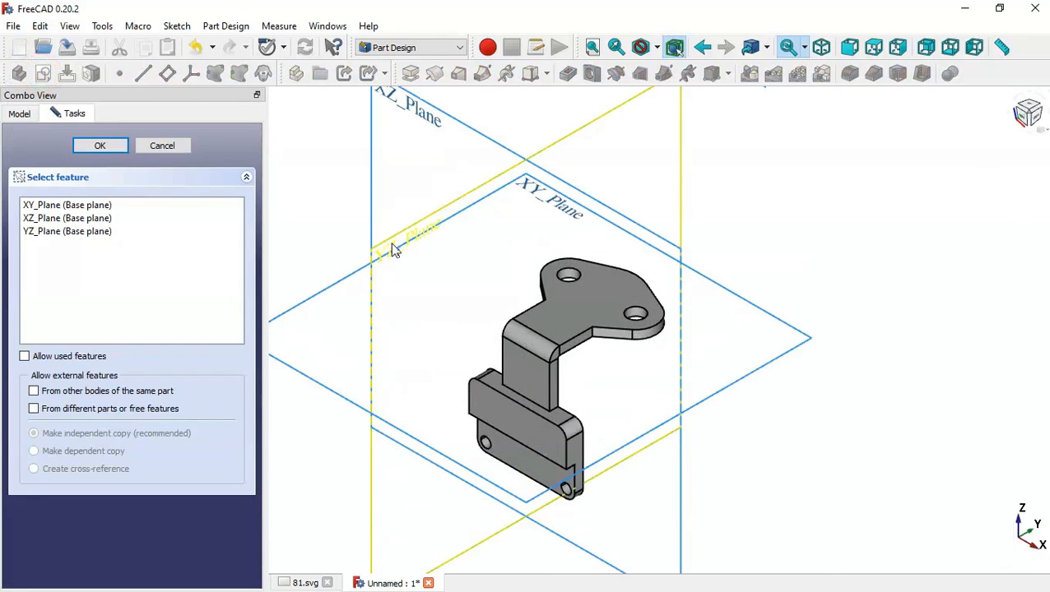
click(392, 241)
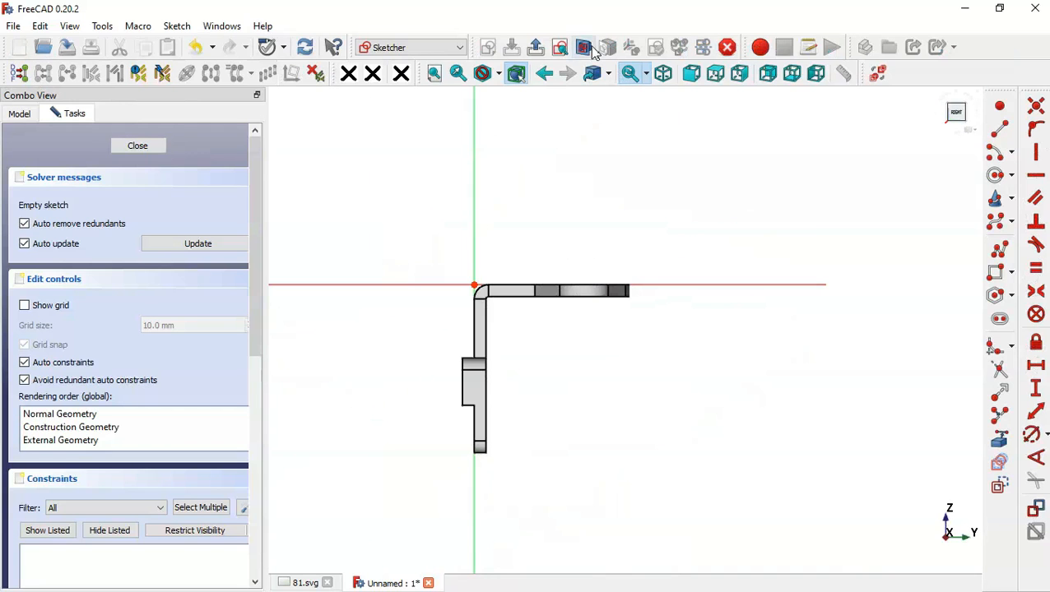
scroll(426, 303, up, 4)
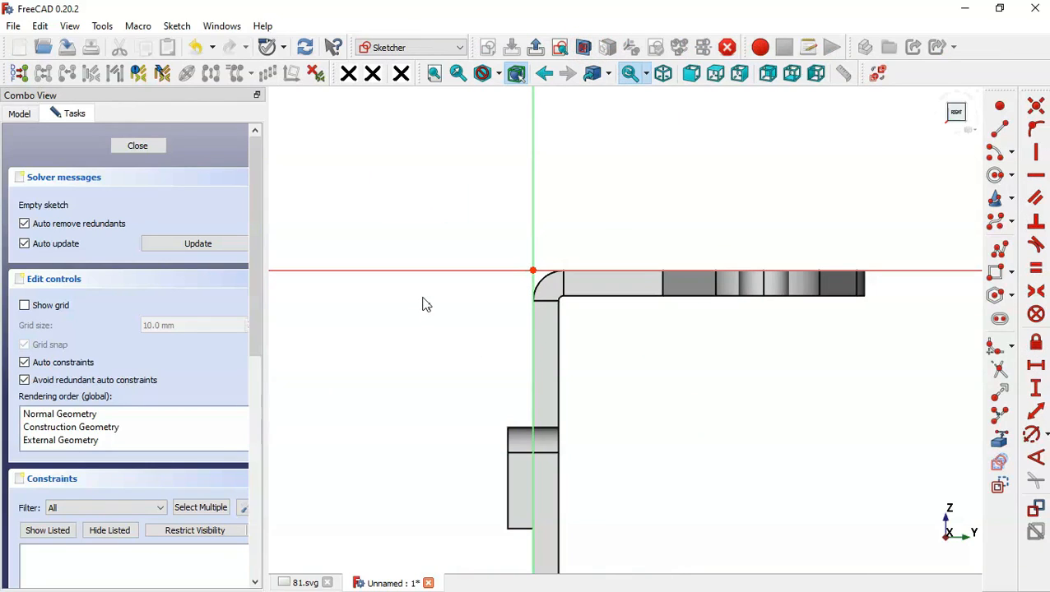
- Reference the lower plate's upper front edge and the top flange's vertical edge at the rib's end as external geometry, following the drawing
click(1001, 442)
key(ctrl+Tab)
click(475, 398)
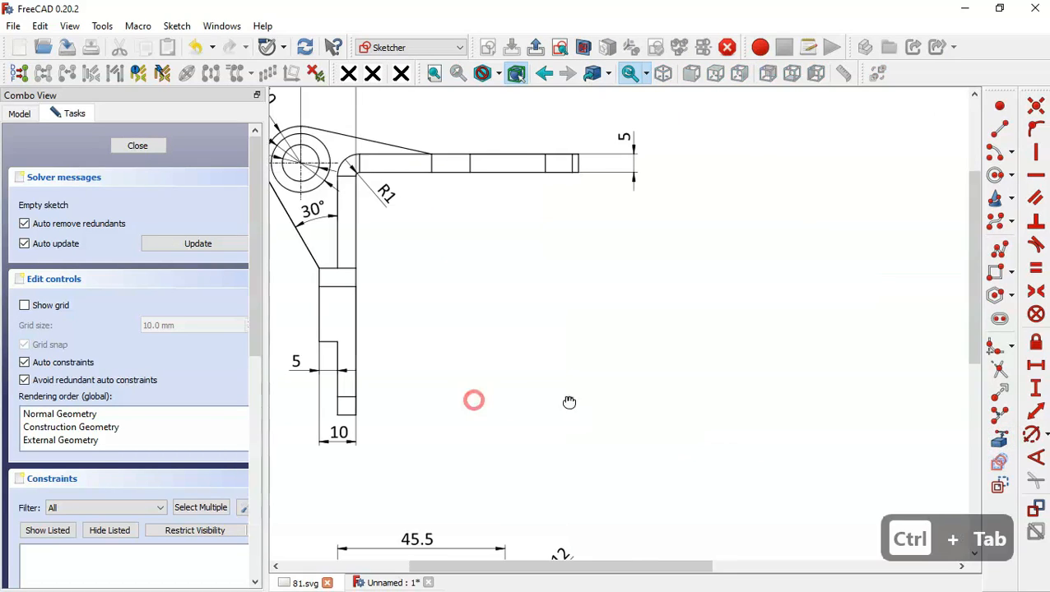
key(ctrl+Tab)
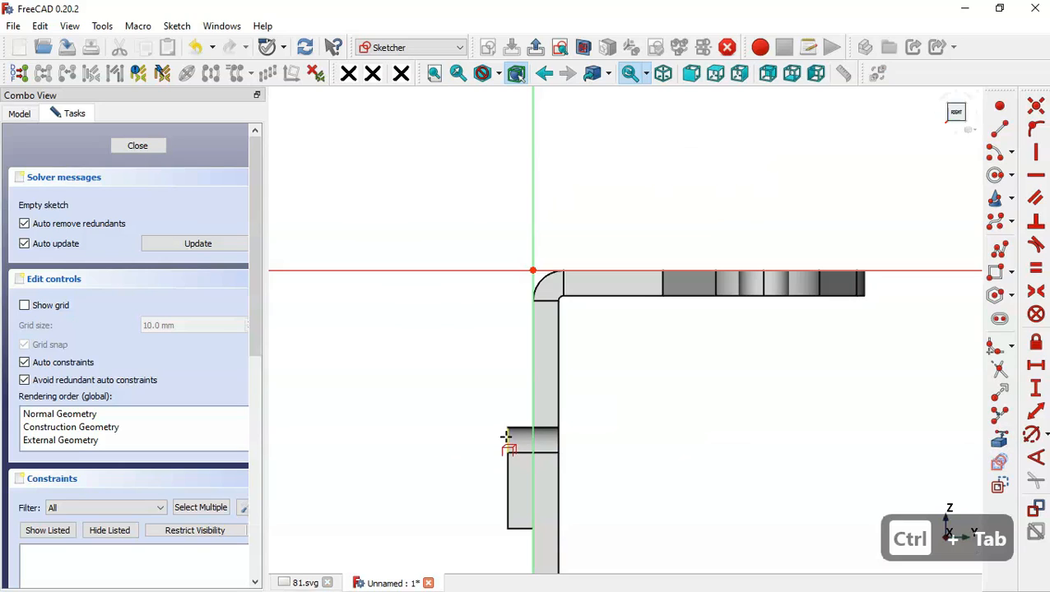
click(507, 436)
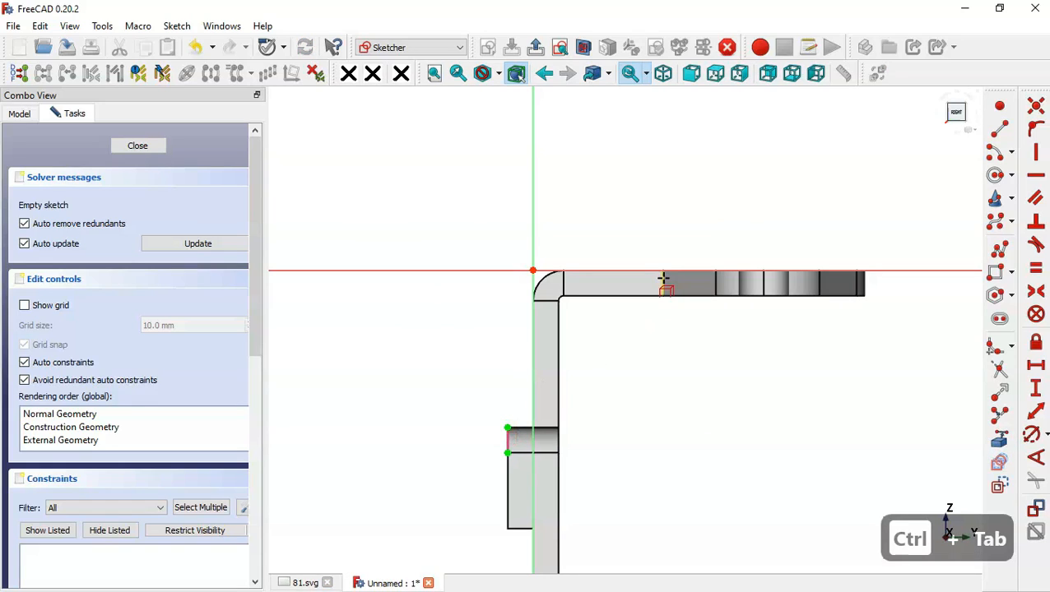
key(ctrl+Tab)
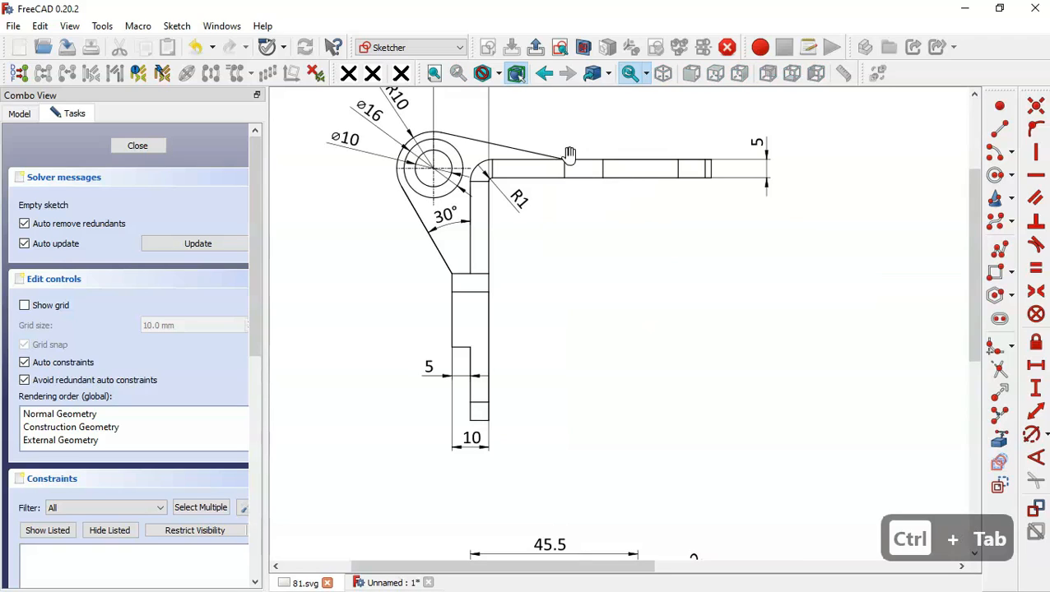
key(ctrl+Tab)
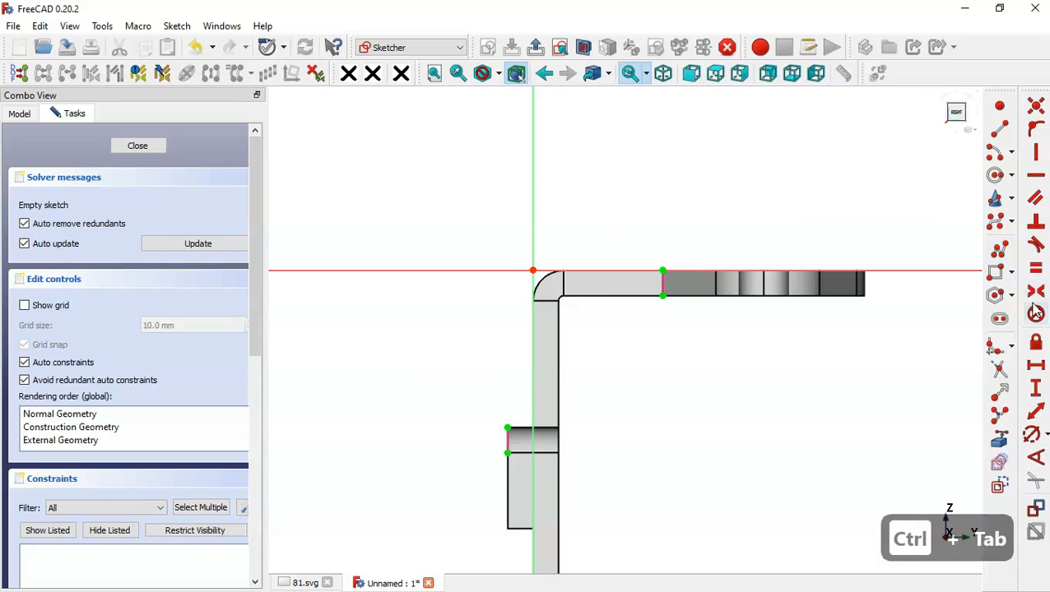
- Draw a polyline from the flange edge's upper end: a line about 48 mm long, a tangent arc of about 9.9 mm radius, and a line to the plate's top front corner
click(998, 248)
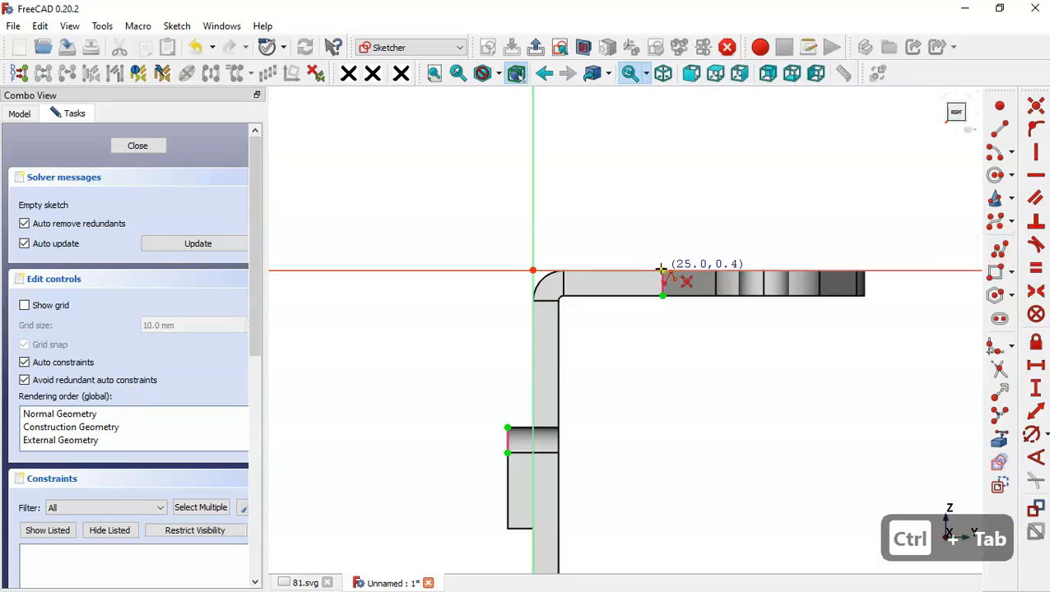
click(663, 270)
click(451, 148)
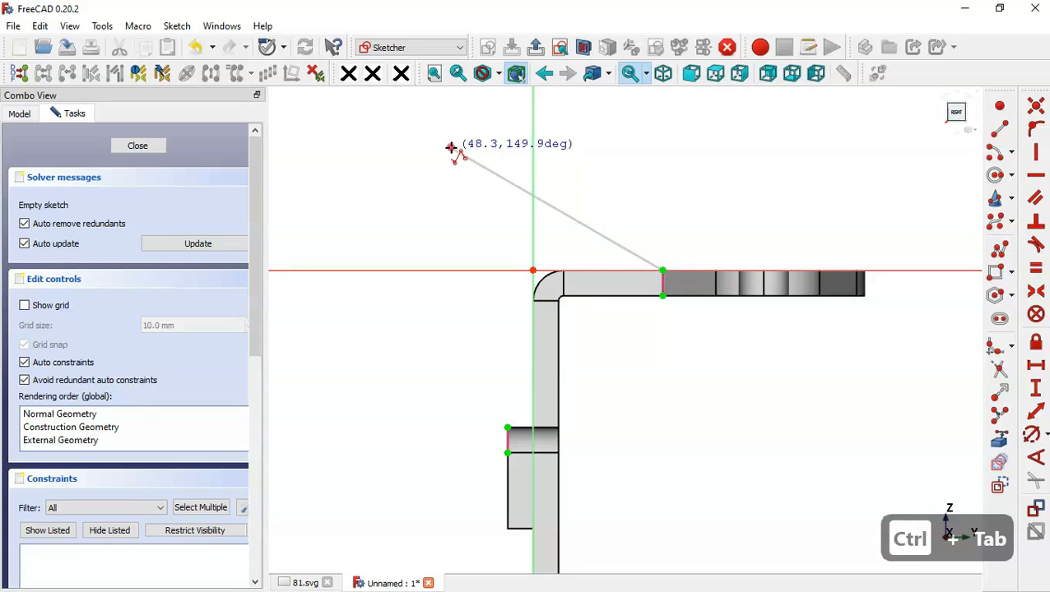
key(m)
key(m)
key(m)
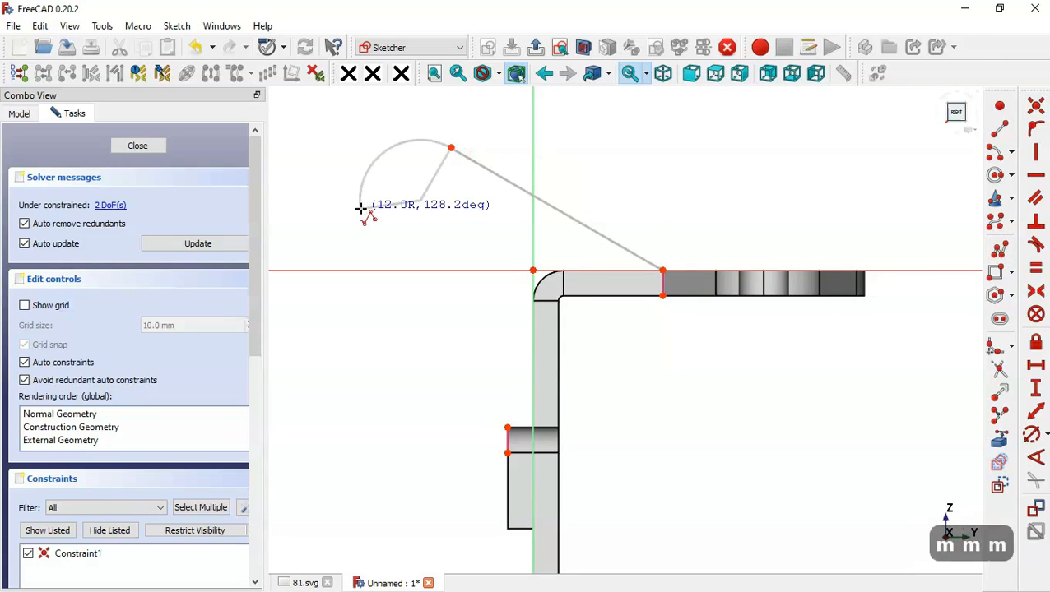
click(378, 209)
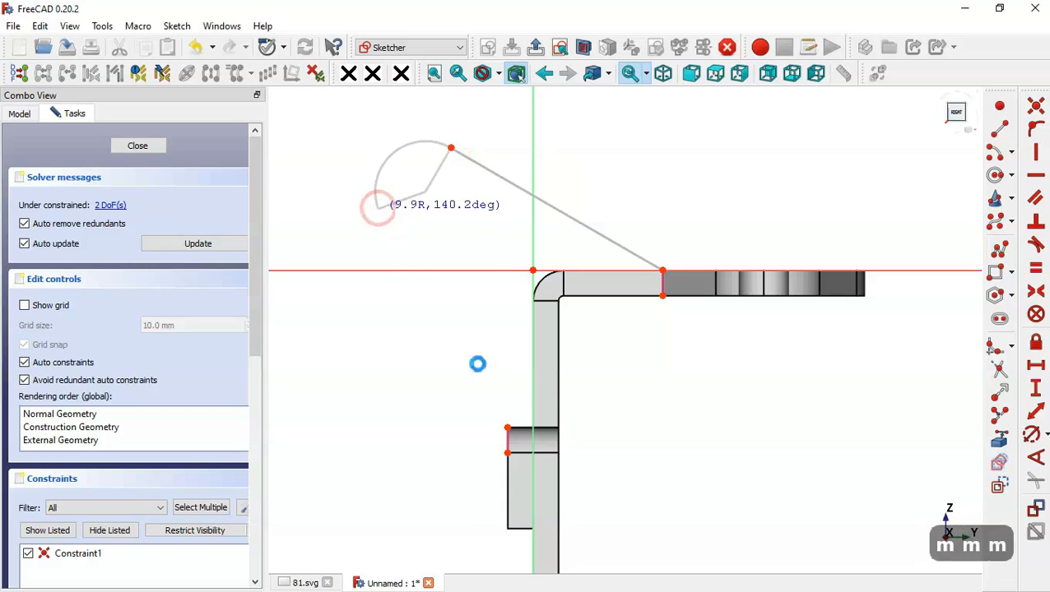
key(m)
key(m)
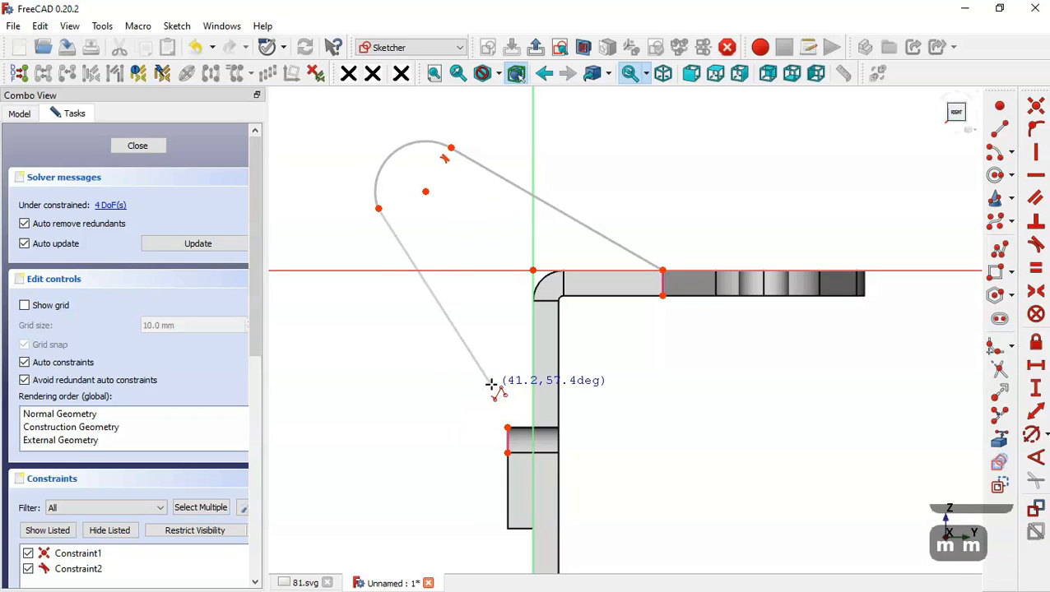
click(506, 426)
- Continue the polyline horizontally to the vertical axis, up that axis, through a tangent arc onto the horizontal axis, and back to its start point
scroll(550, 426, up, 3)
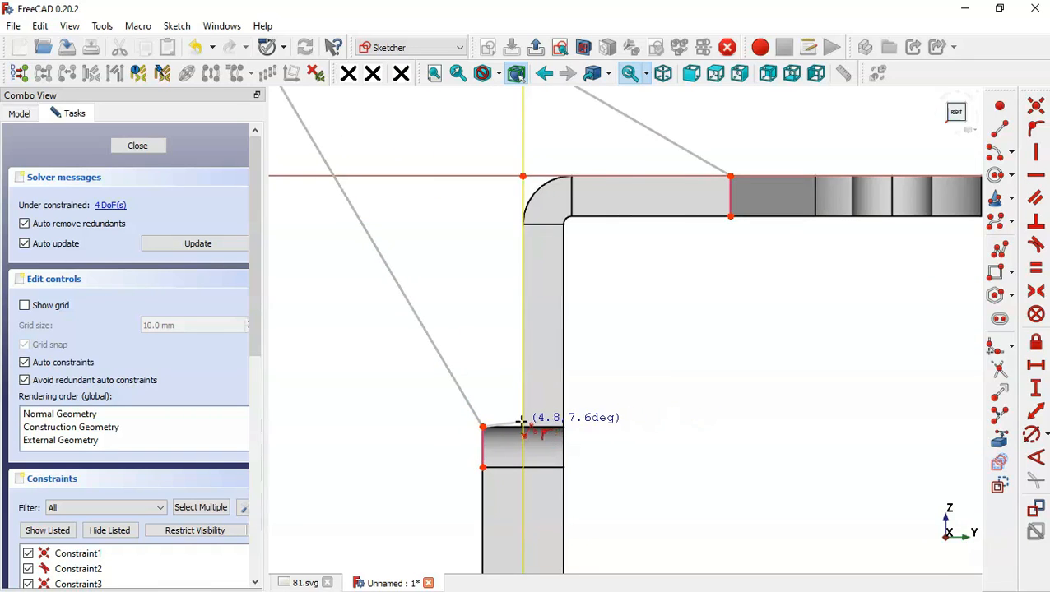
click(522, 426)
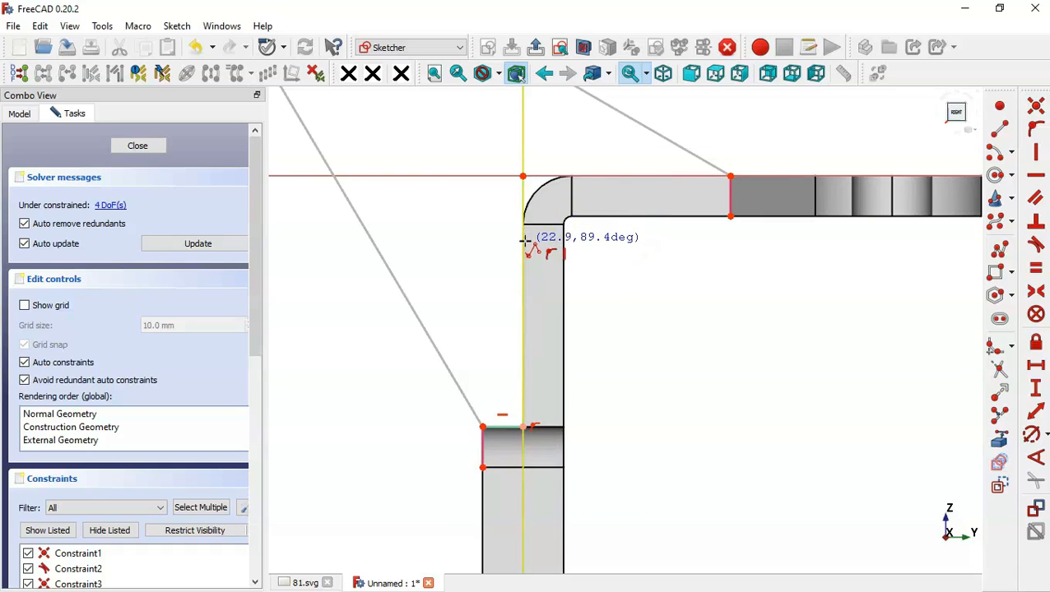
click(524, 240)
key(m)
key(m)
key(m)
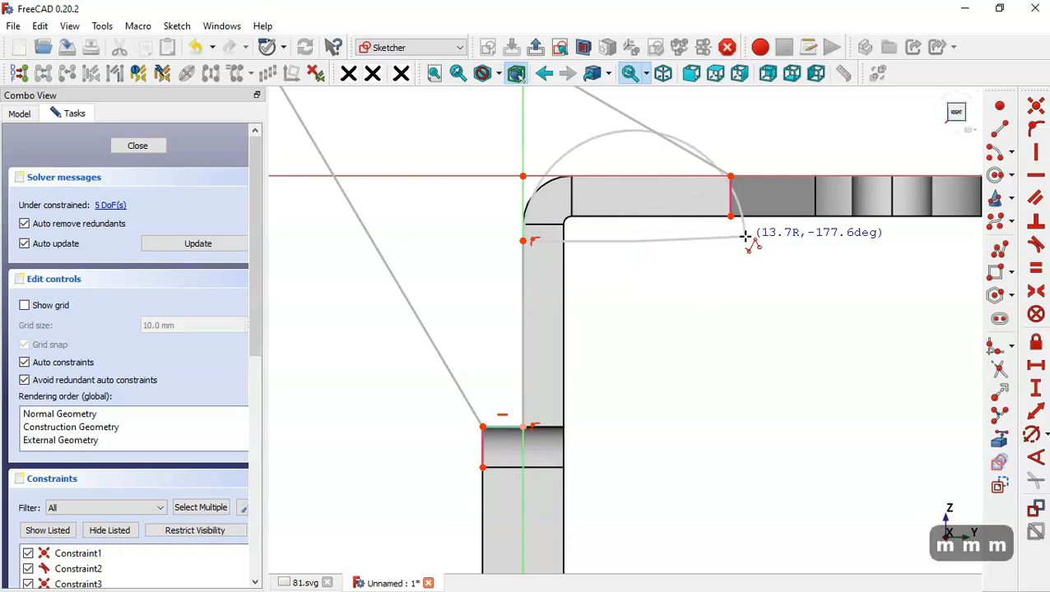
click(584, 172)
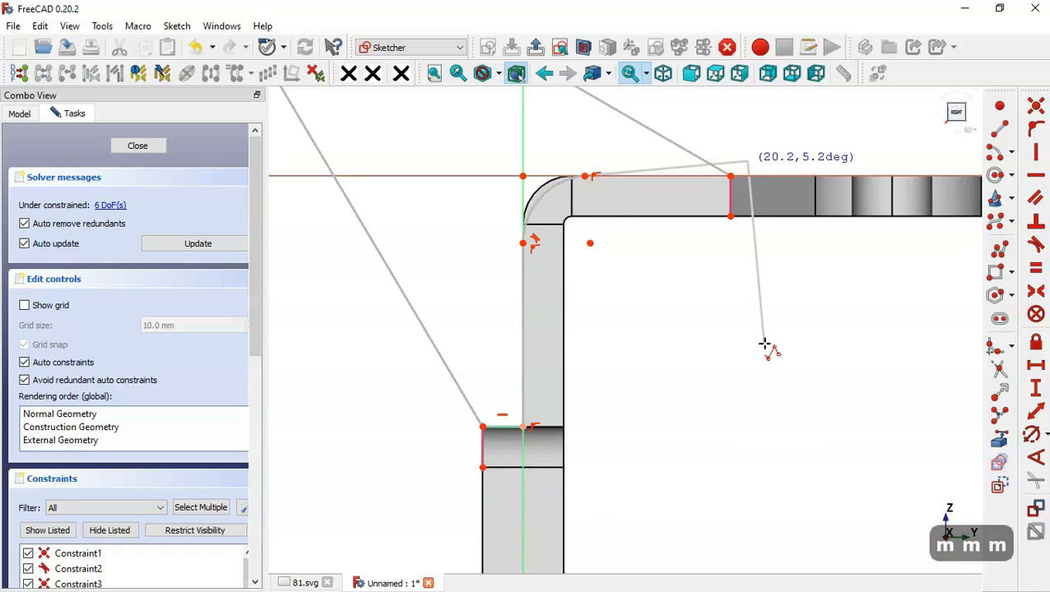
click(731, 175)
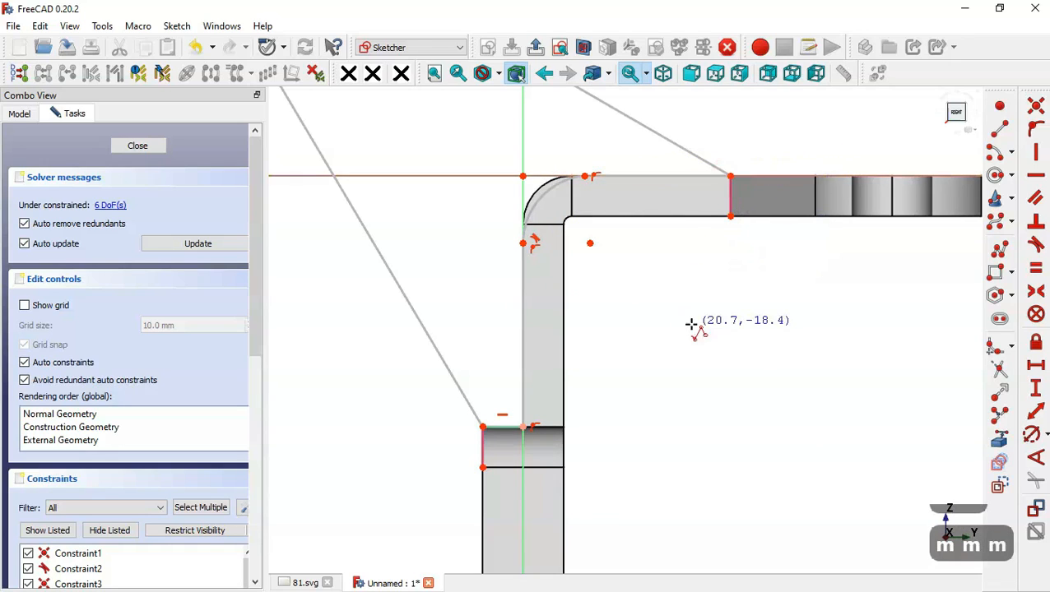
- Reference the bend's outer arc as external geometry and make the profile's corner arc equal to it
click(999, 443)
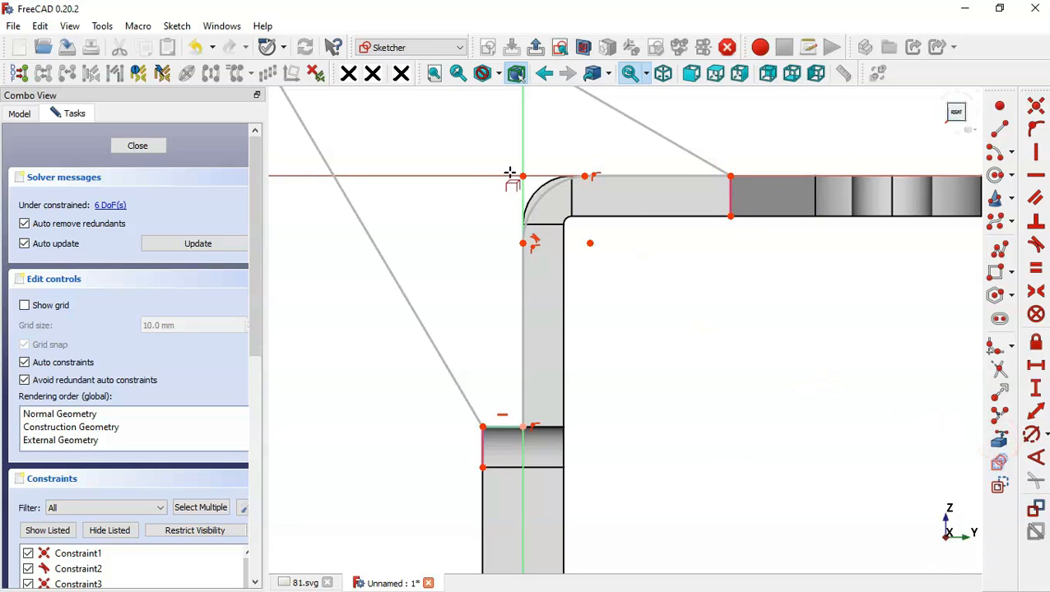
click(536, 184)
key(Escape)
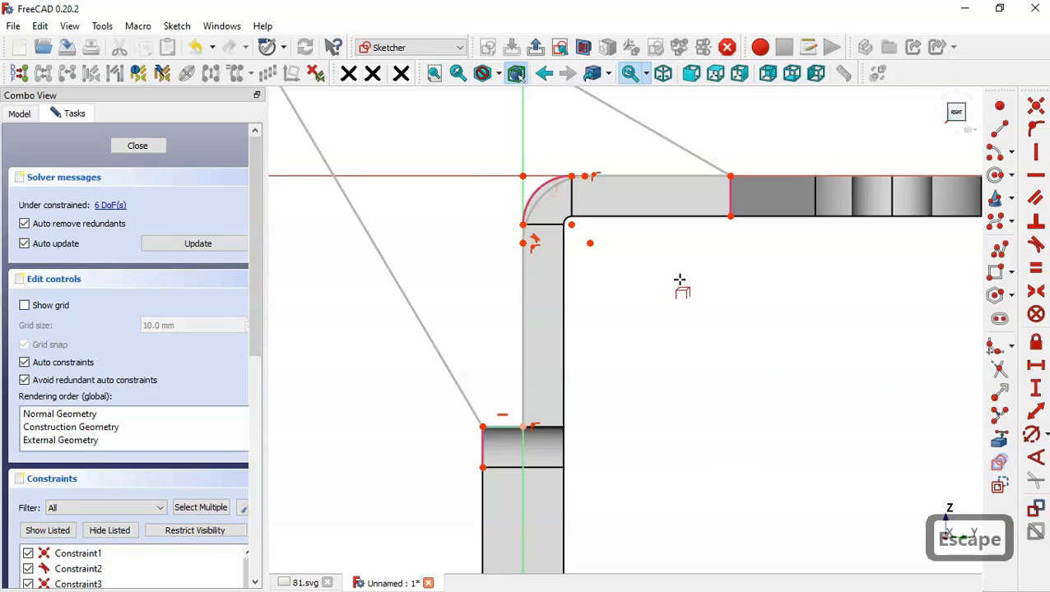
click(545, 187)
ctrl+click(546, 187)
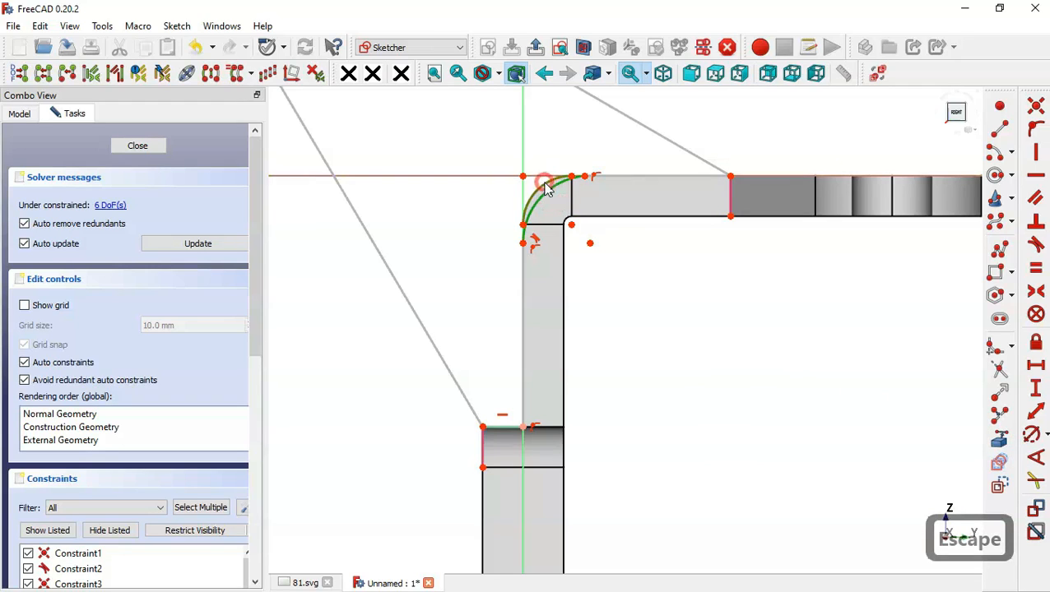
click(1034, 271)
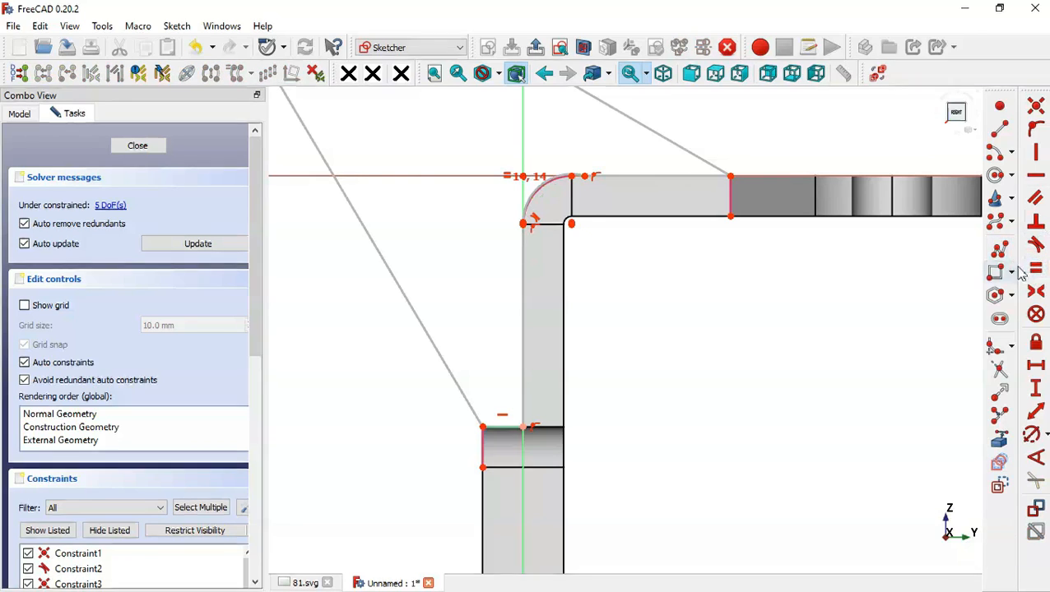
- Make the corner arc tangent to the horizontal line along the flange, and the large boss arc tangent to the lower slanted line
scroll(530, 150, up, 3)
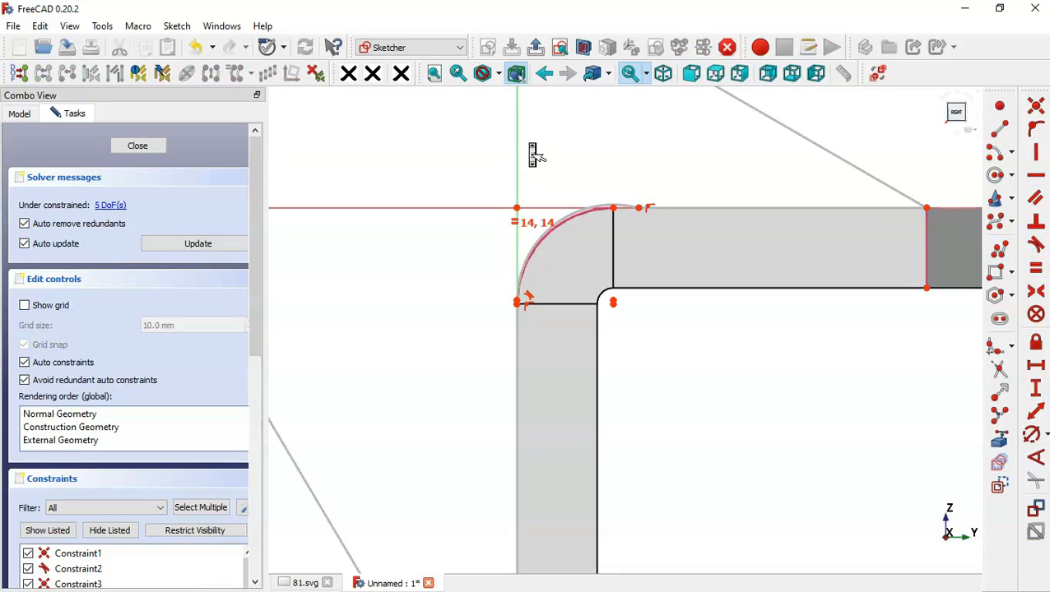
click(639, 207)
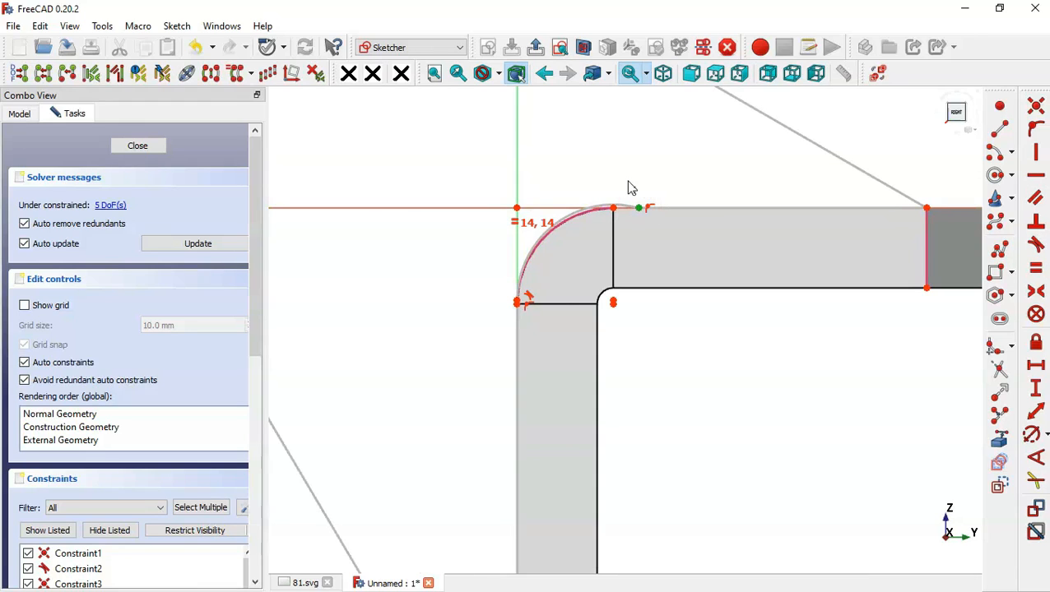
click(1036, 247)
scroll(680, 335, down, 4)
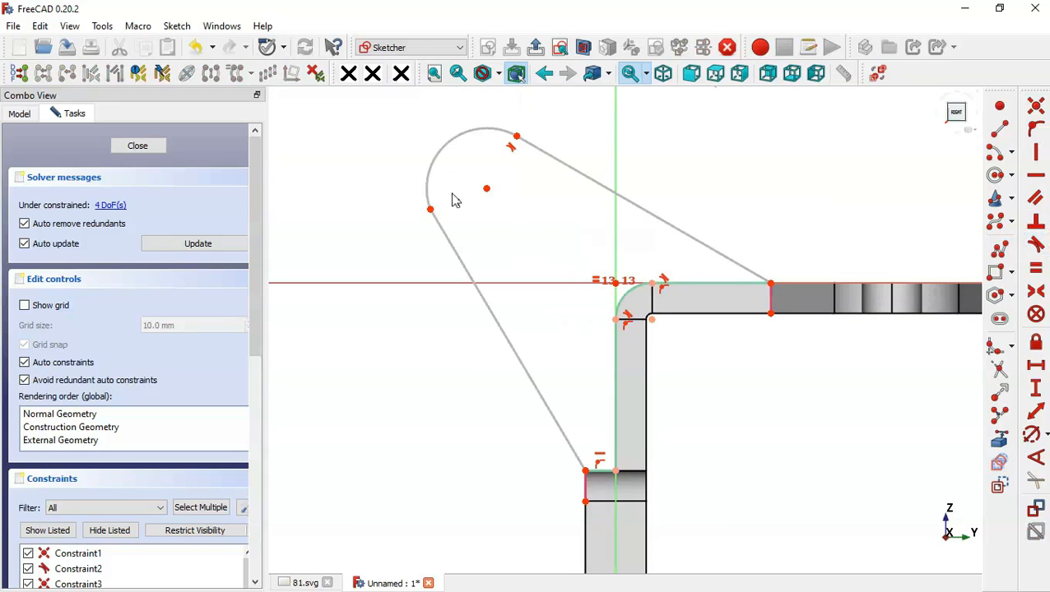
click(430, 209)
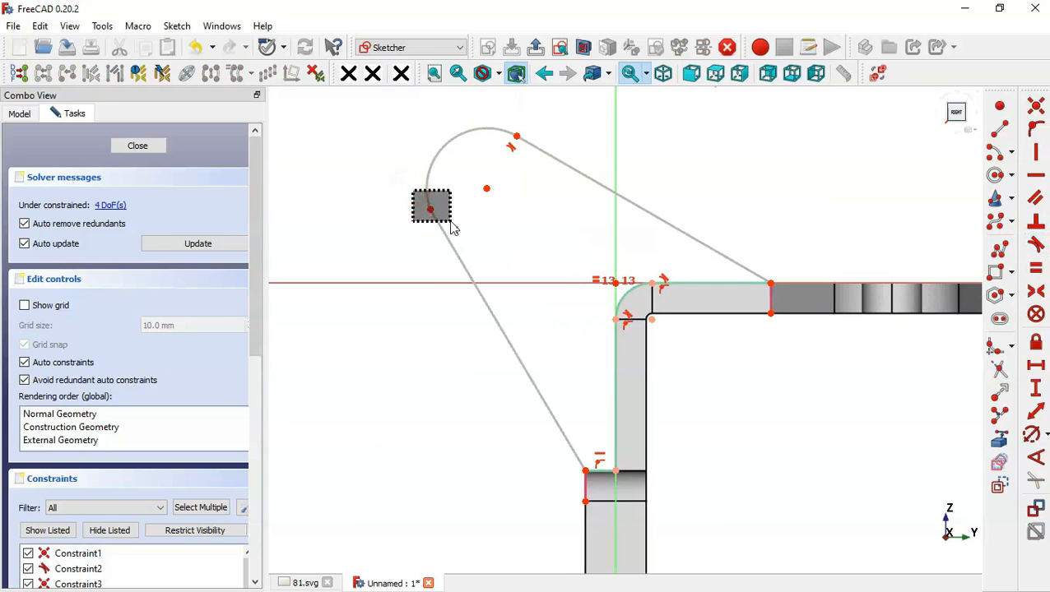
click(1036, 245)
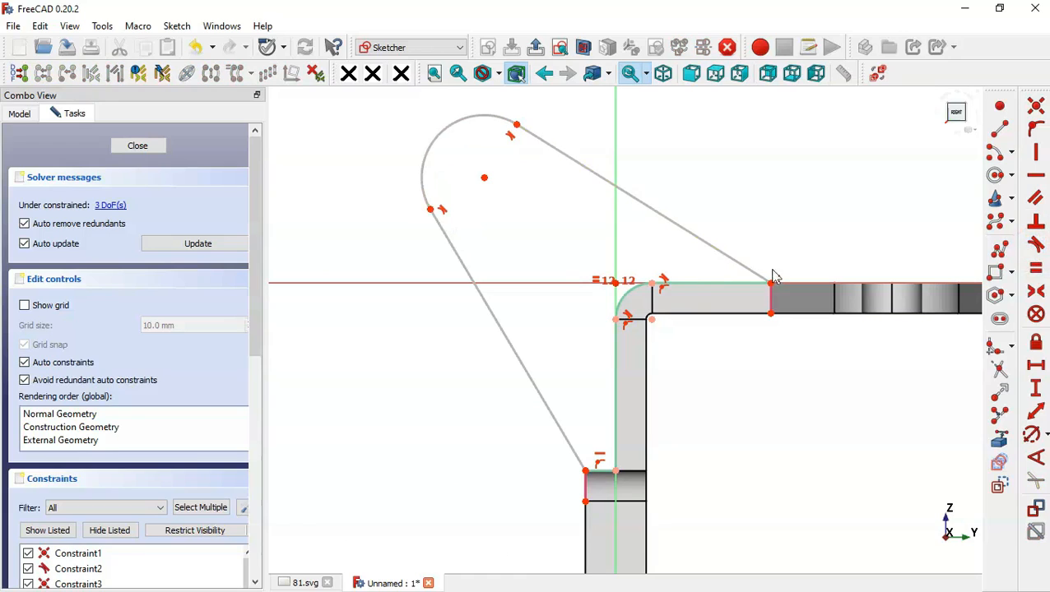
- Following the drawing's side view, constrain the angle between the lower slanted line and the profile's vertical line to 30°
click(666, 290)
key(ctrl+Tab)
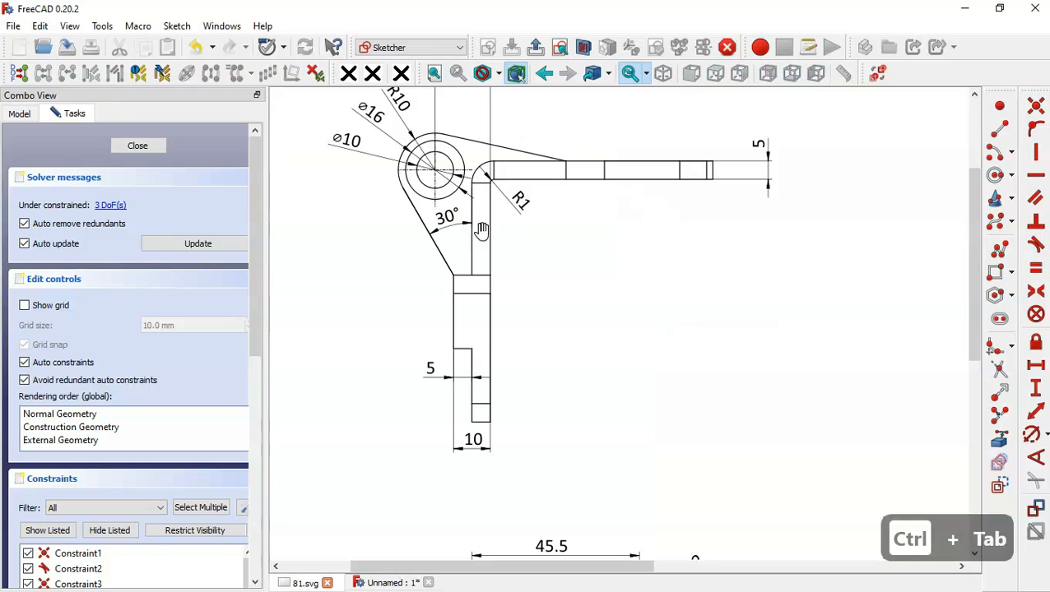
drag(555, 259, 596, 361)
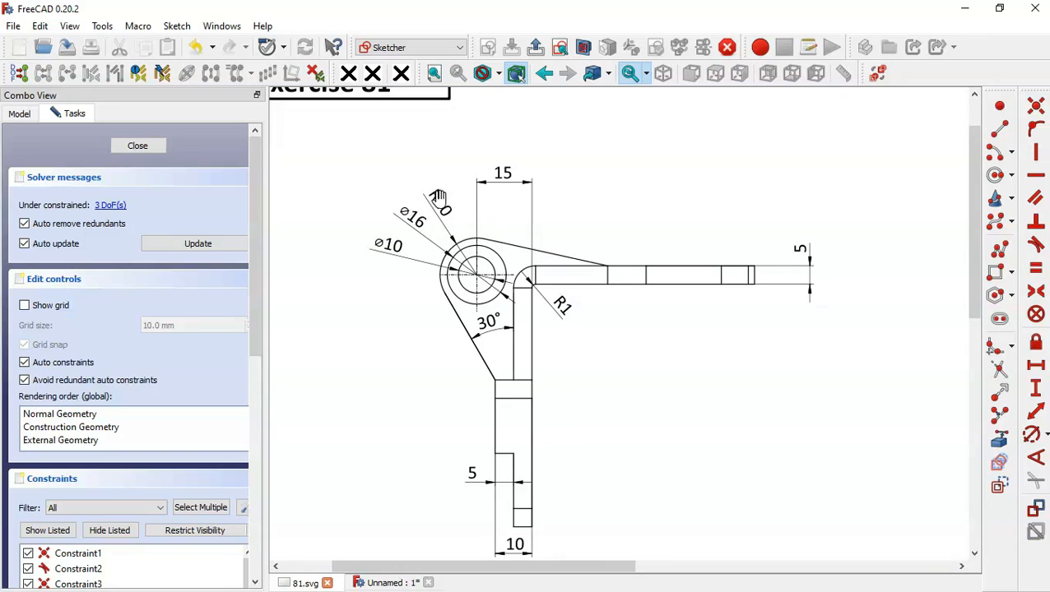
key(ctrl+Tab)
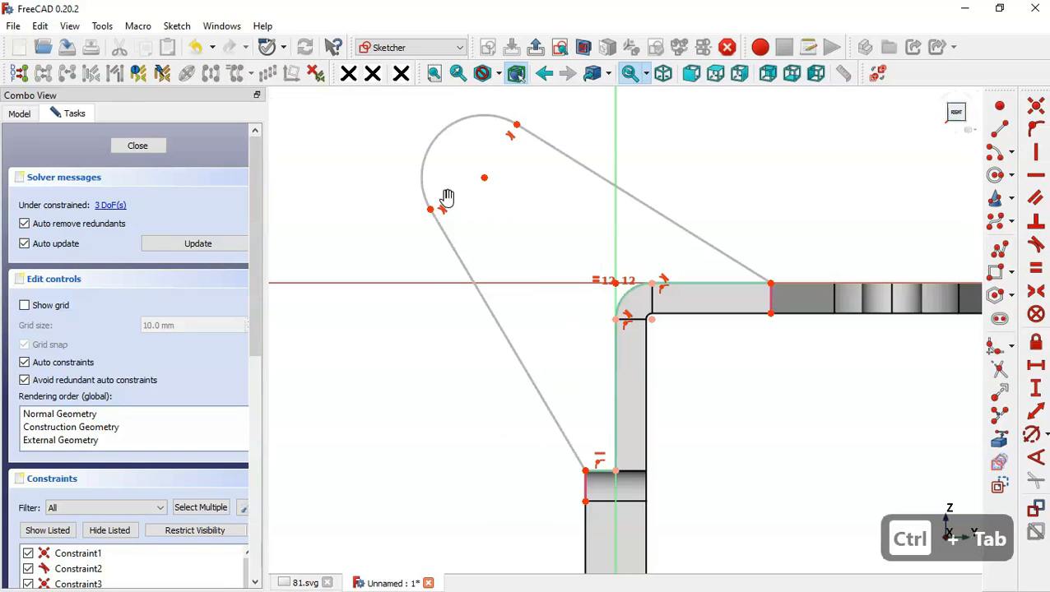
key(ctrl+Tab)
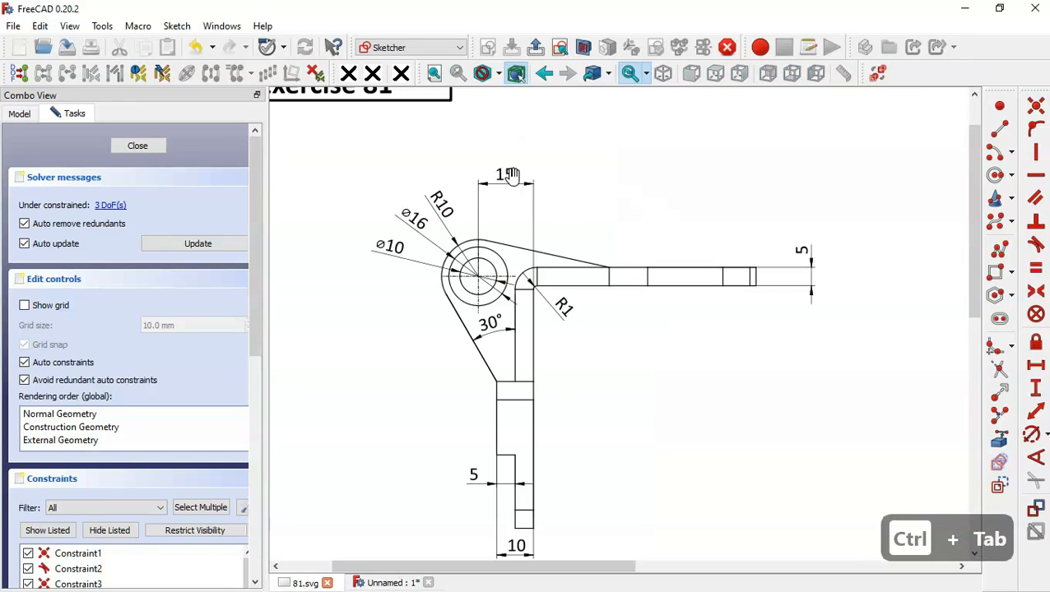
key(ctrl+Tab)
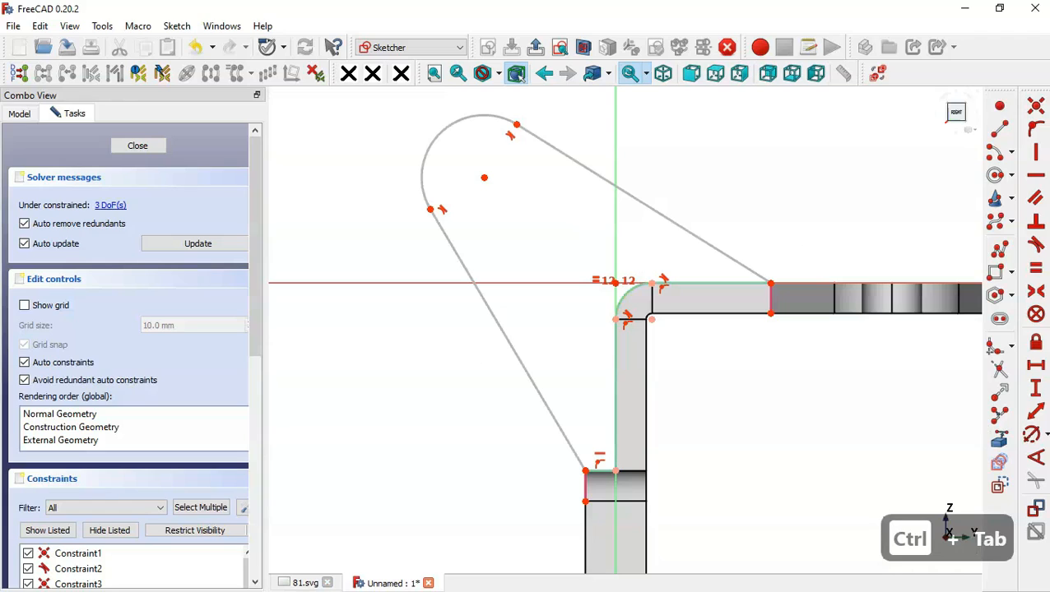
click(1036, 458)
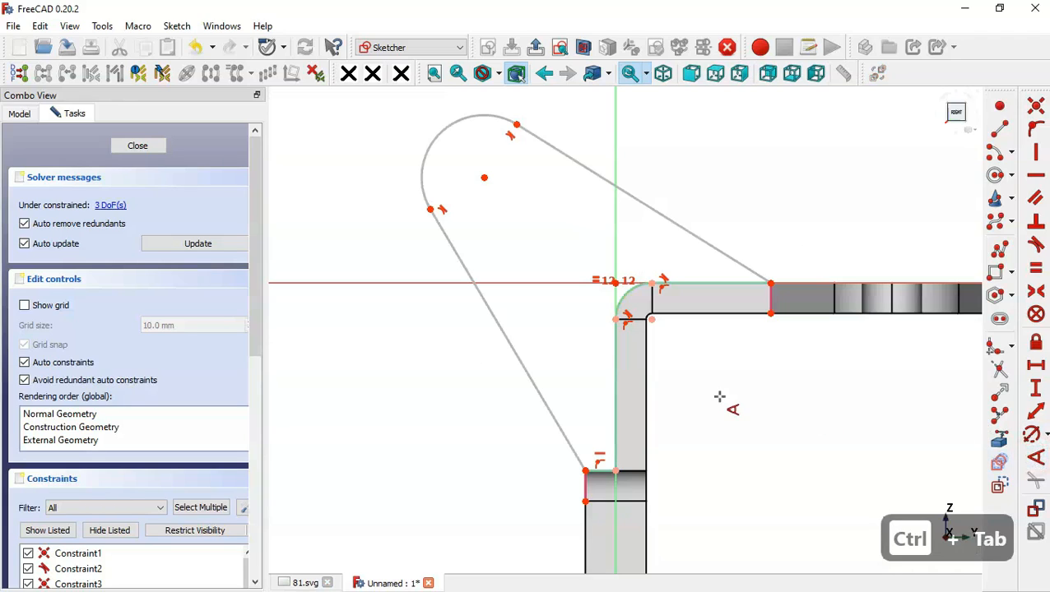
click(552, 418)
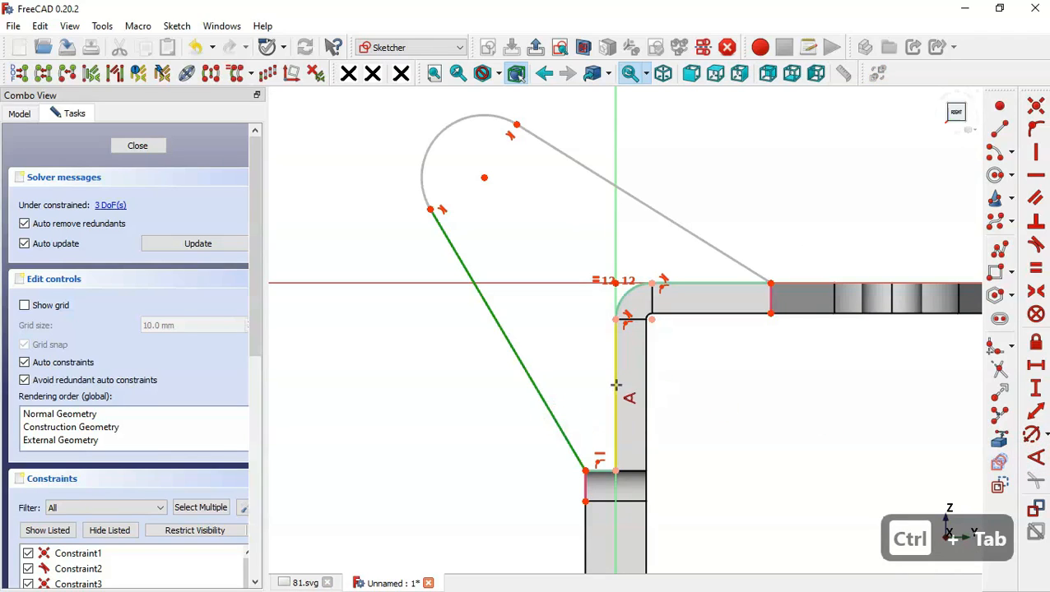
click(614, 385)
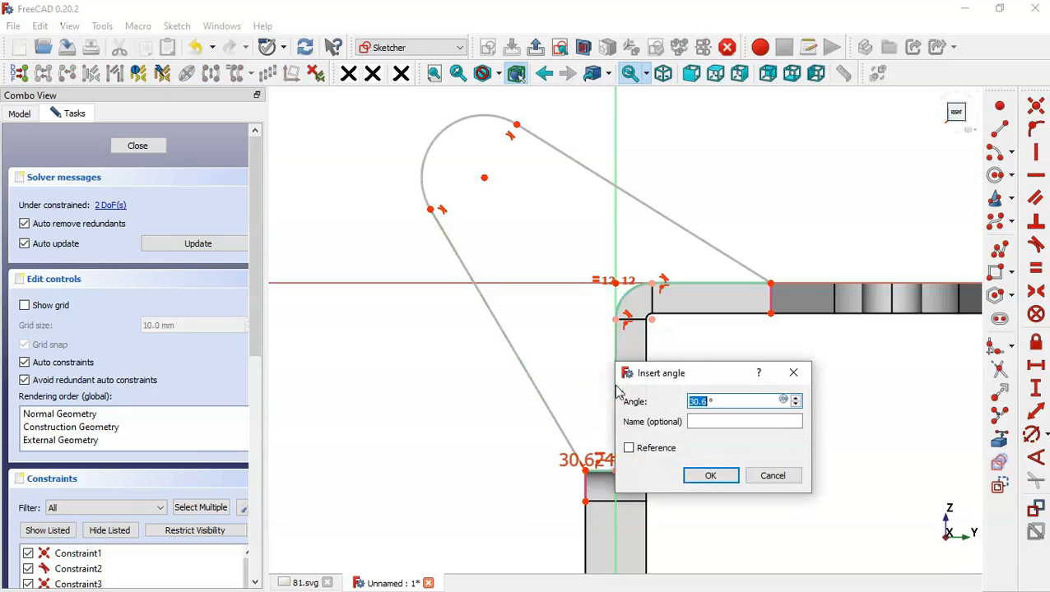
text(30)
key(Return)
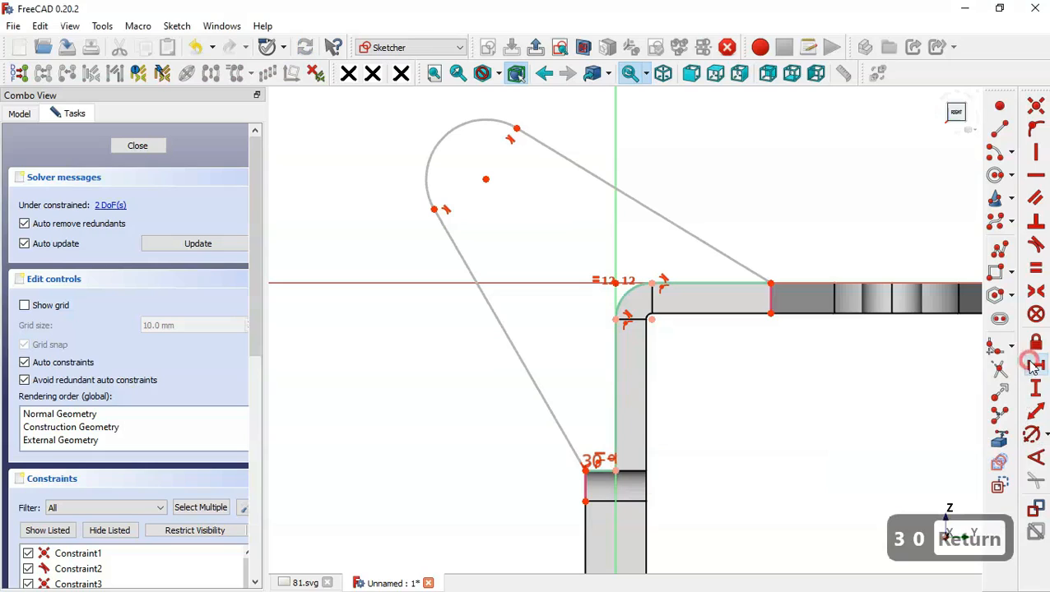
- Check the boss centre's position in the drawing and reference the vertical web's inner edge as external geometry
click(485, 178)
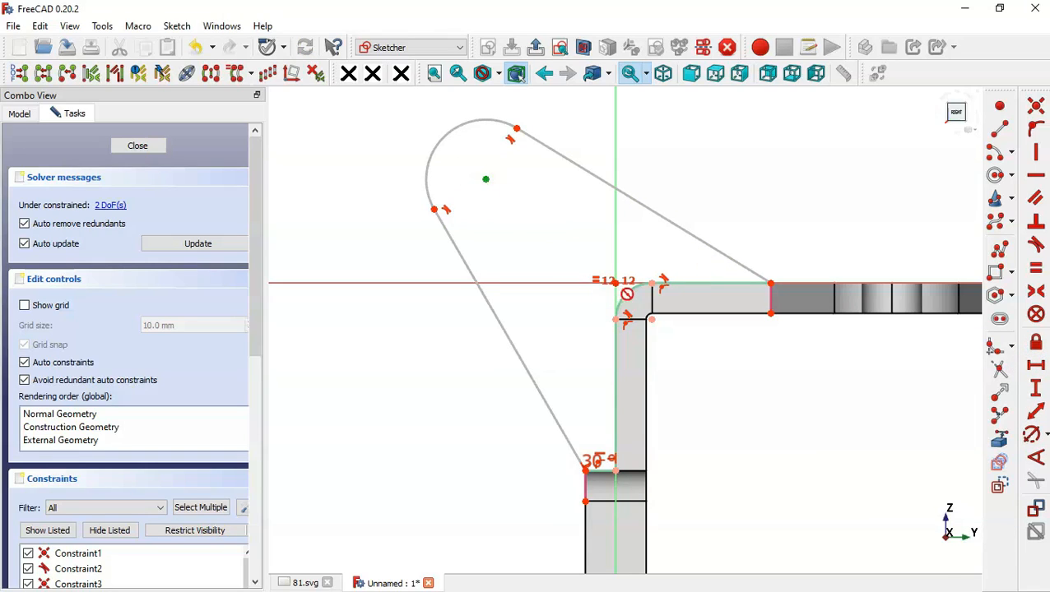
key(ctrl+Tab)
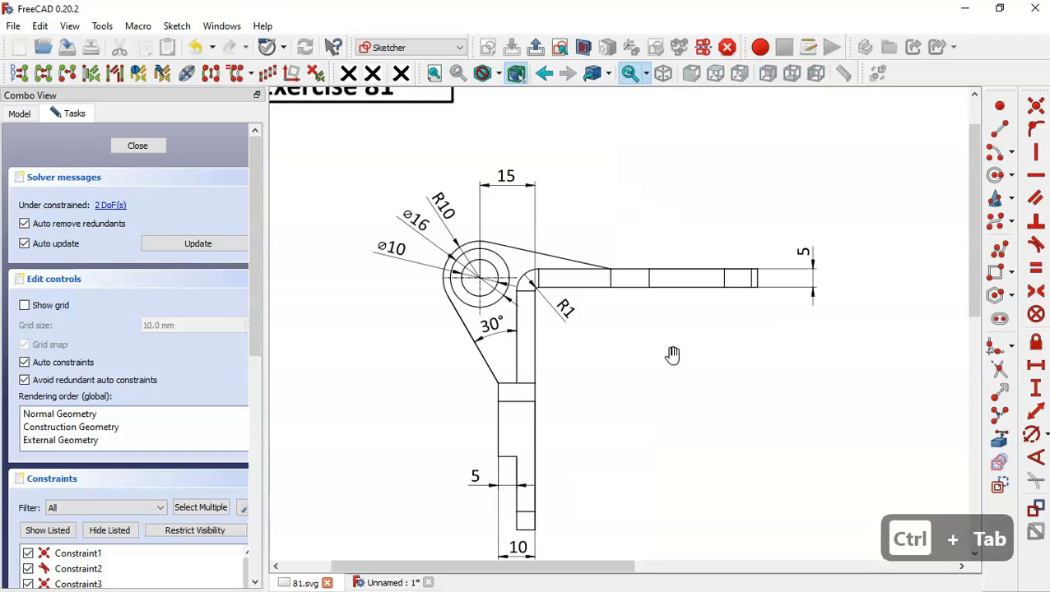
key(ctrl+Tab)
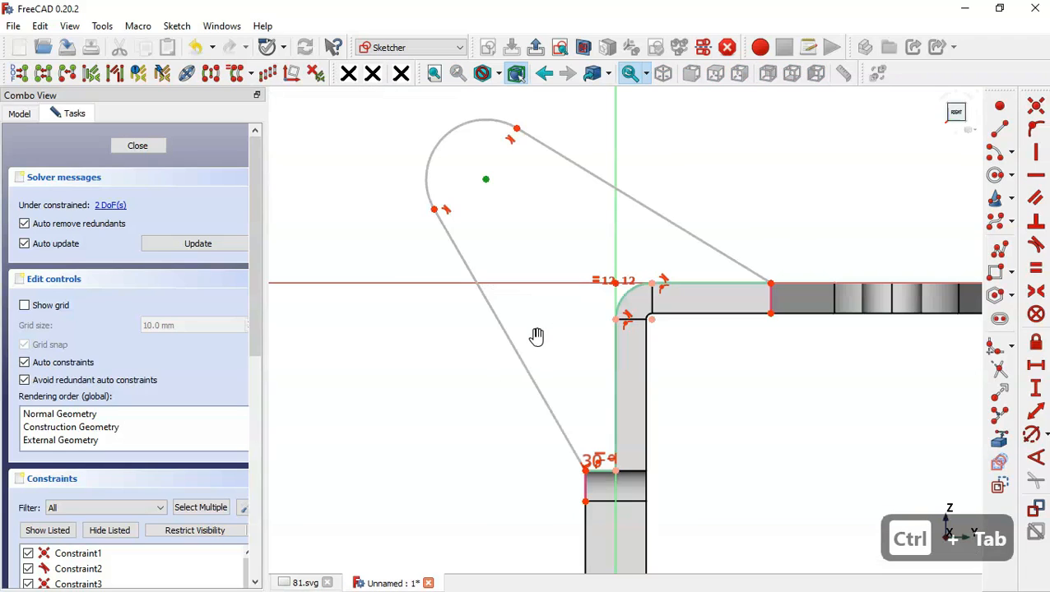
right_click(875, 442)
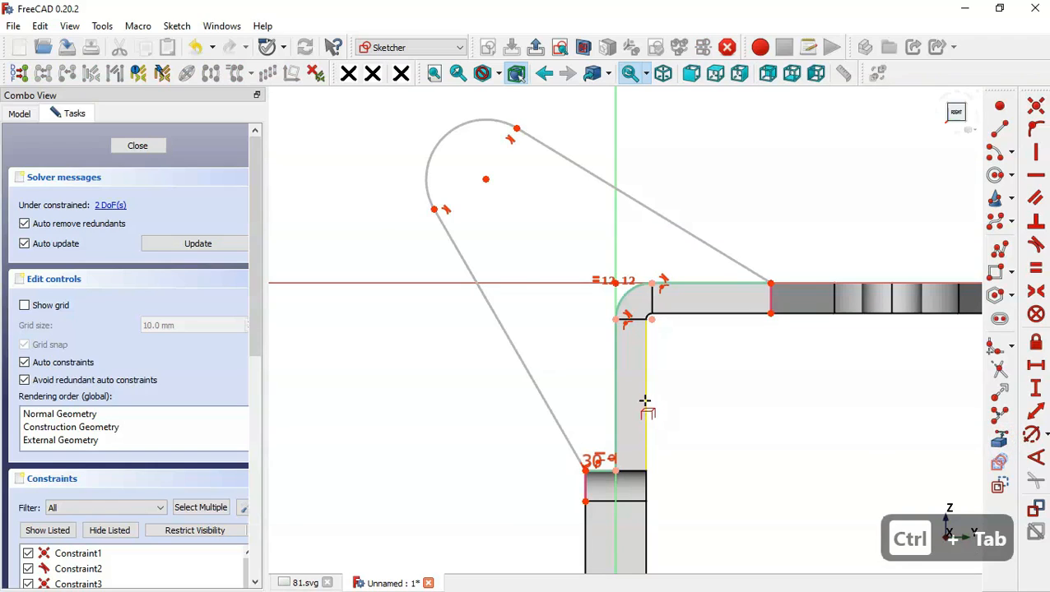
click(645, 401)
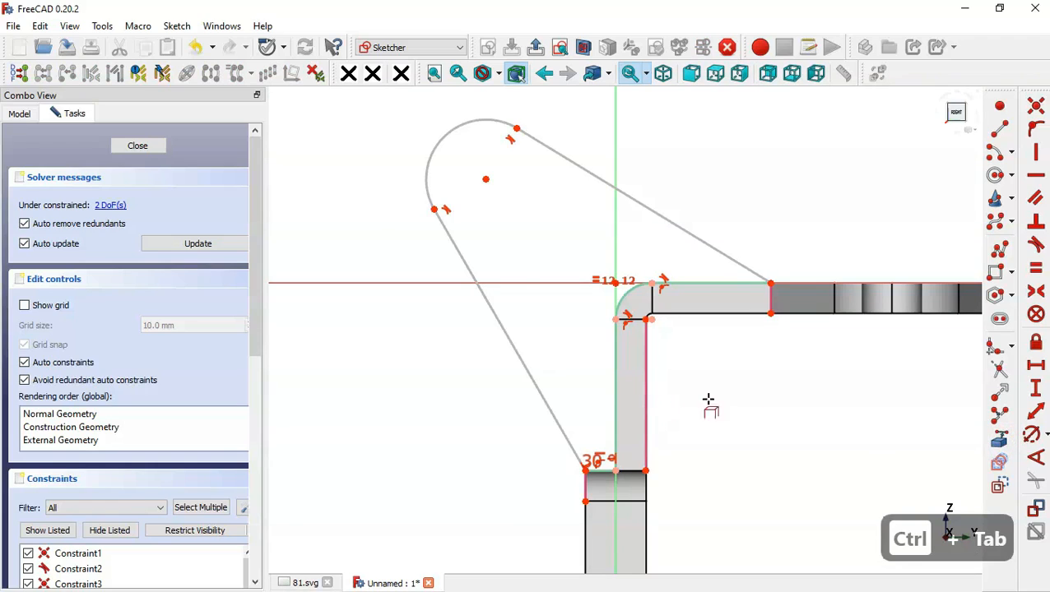
- Set the horizontal distance from the web's inner edge to the boss arc's centre to 15 mm
click(1035, 370)
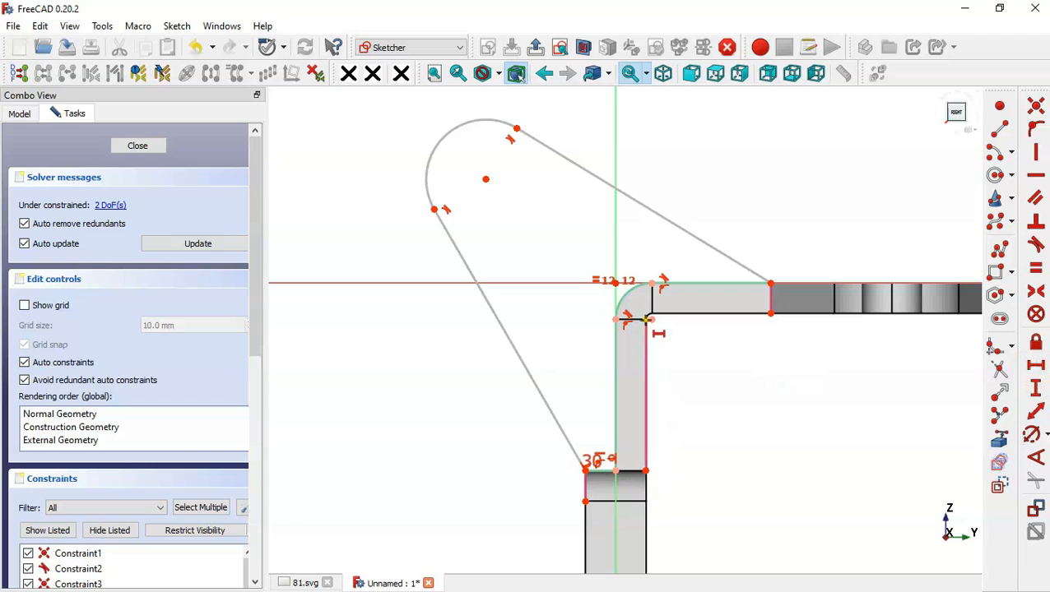
click(645, 319)
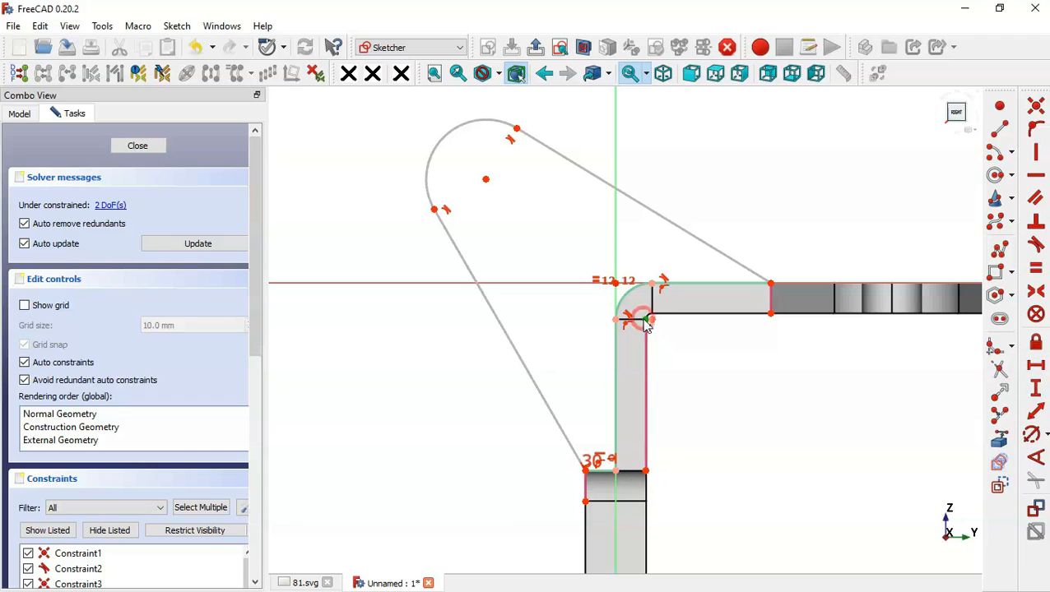
click(487, 178)
text(15)
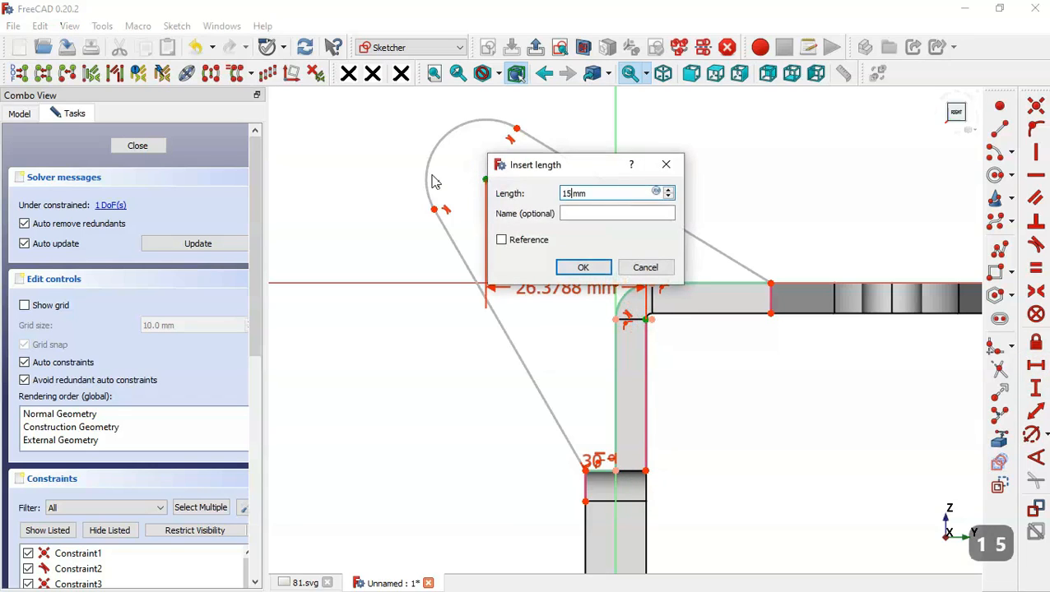
key(Return)
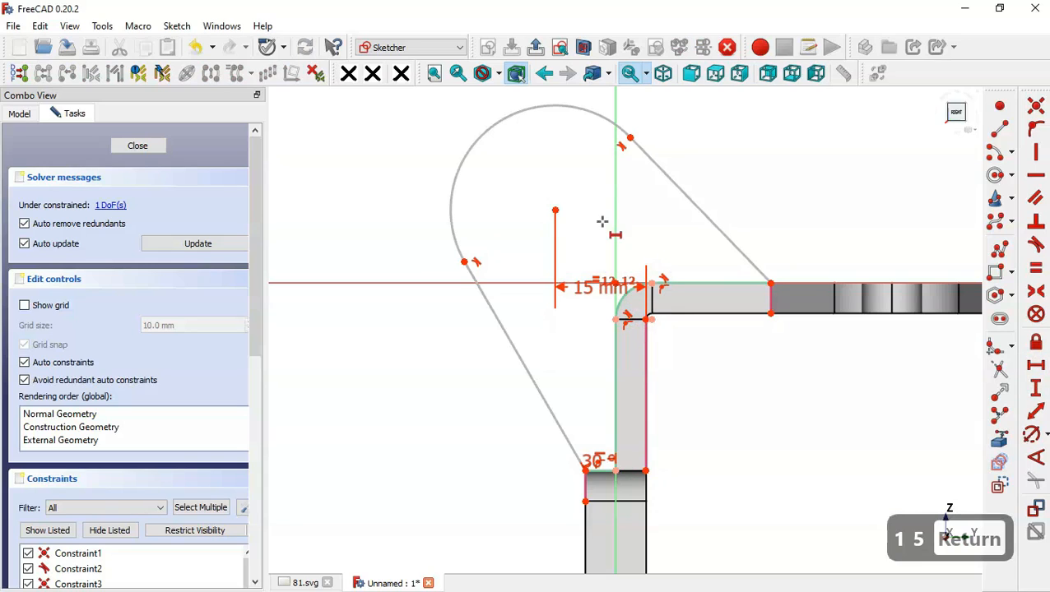
- Check the boss's outer radius in the drawing and set the large arc's radius to 10 mm
key(ctrl+Tab)
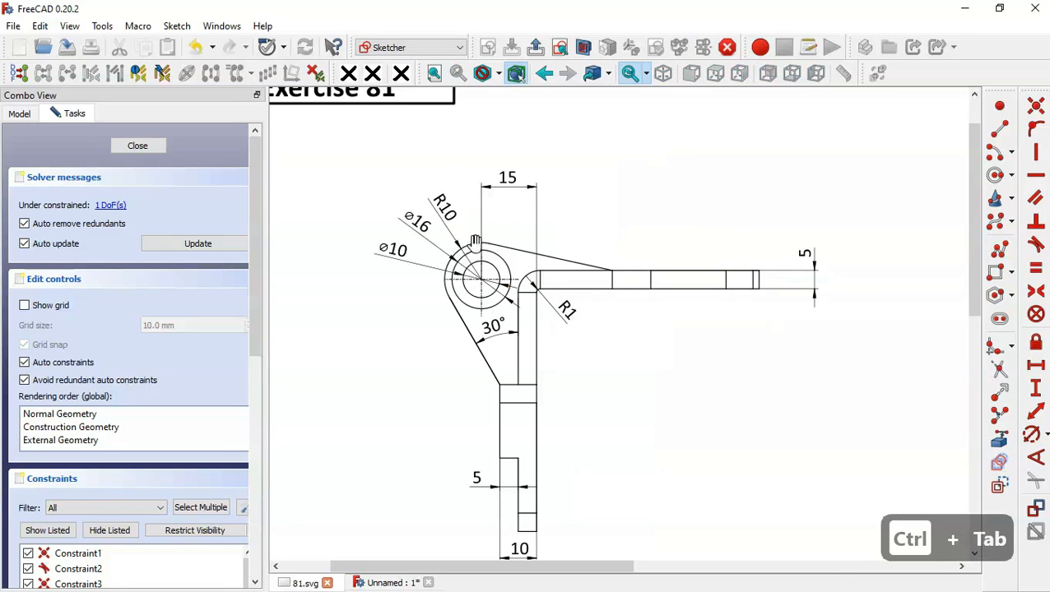
key(ctrl+Tab)
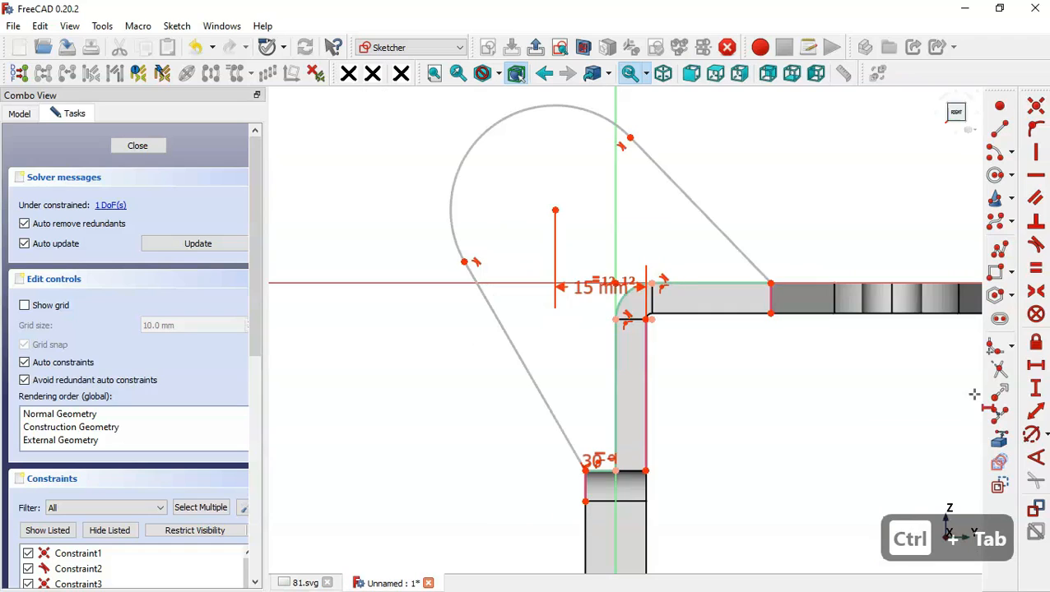
click(1030, 434)
click(526, 105)
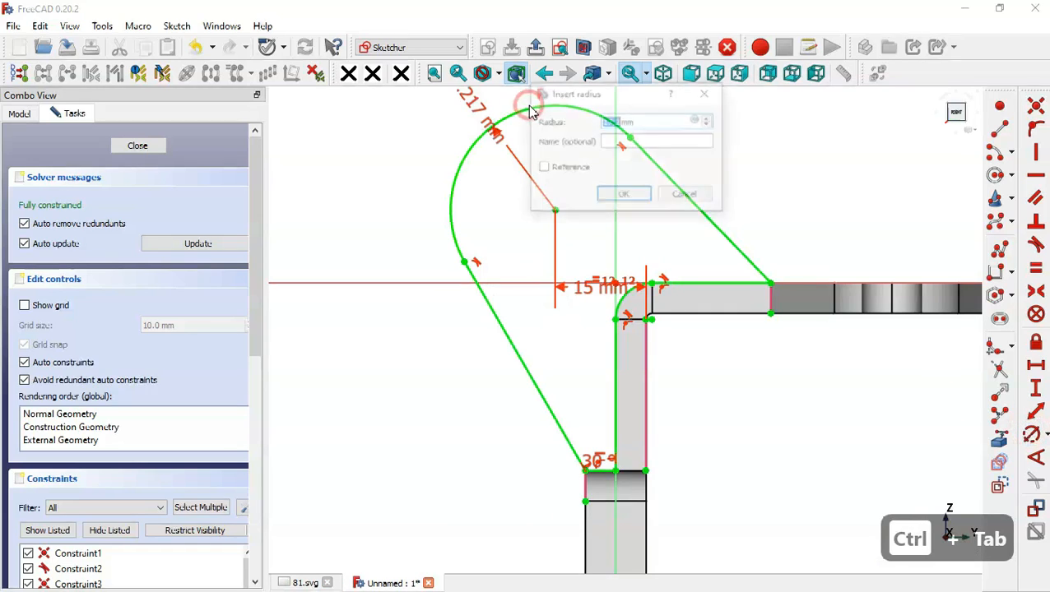
text(10)
key(Return)
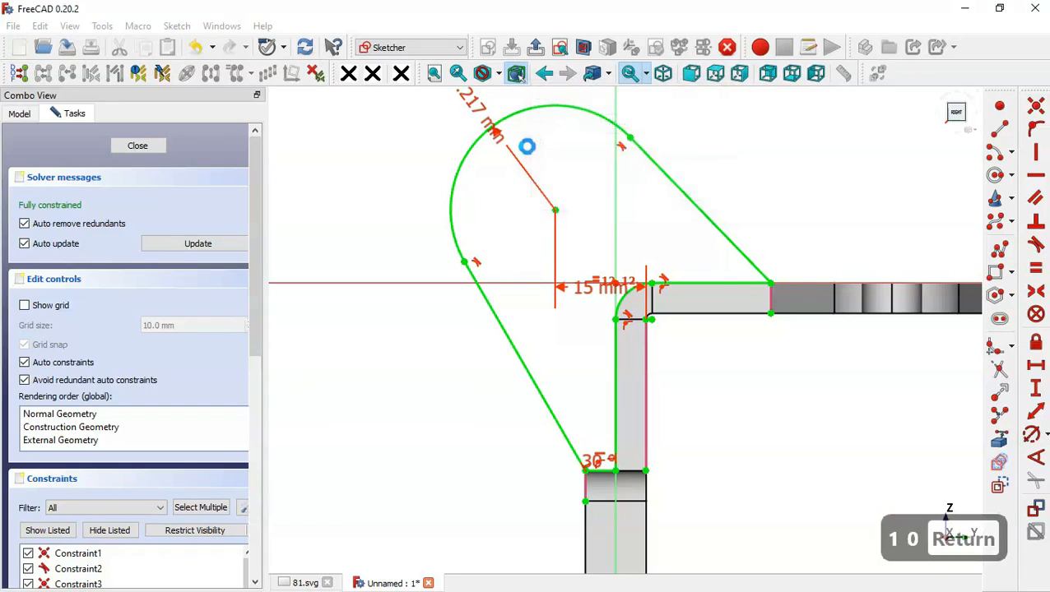
- Close the finished rib sketch, show the bracket in isometric view, and check the rib layout in the drawing's top view
scroll(526, 243, down, 2)
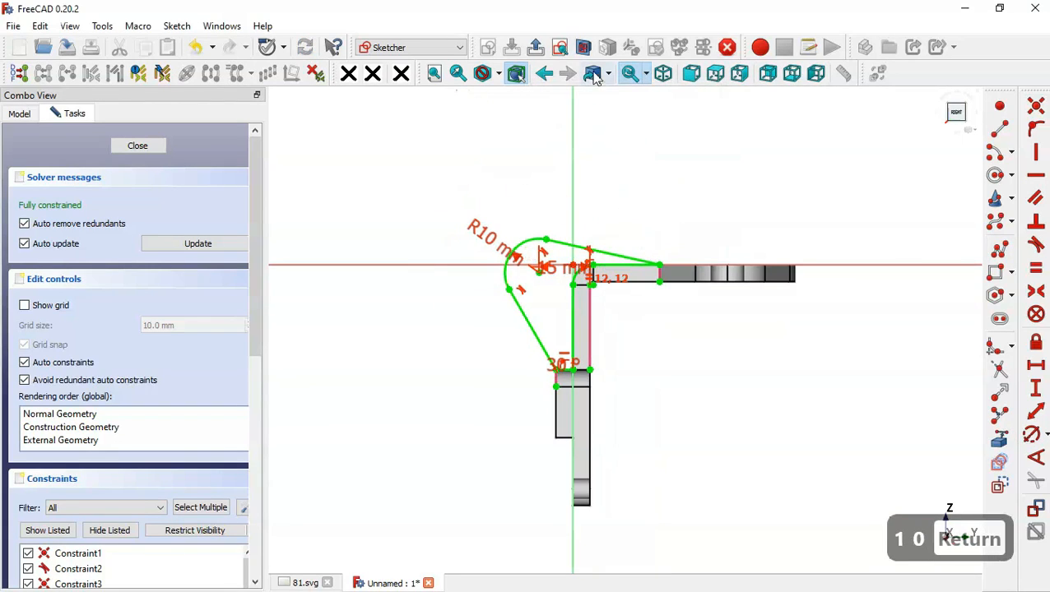
click(536, 48)
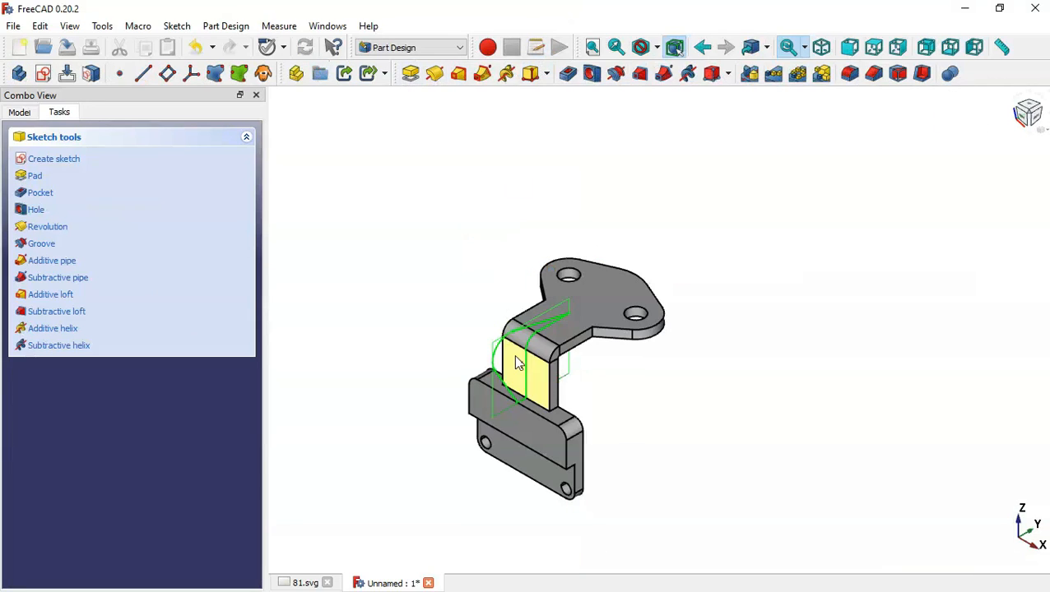
scroll(513, 355, up, 2)
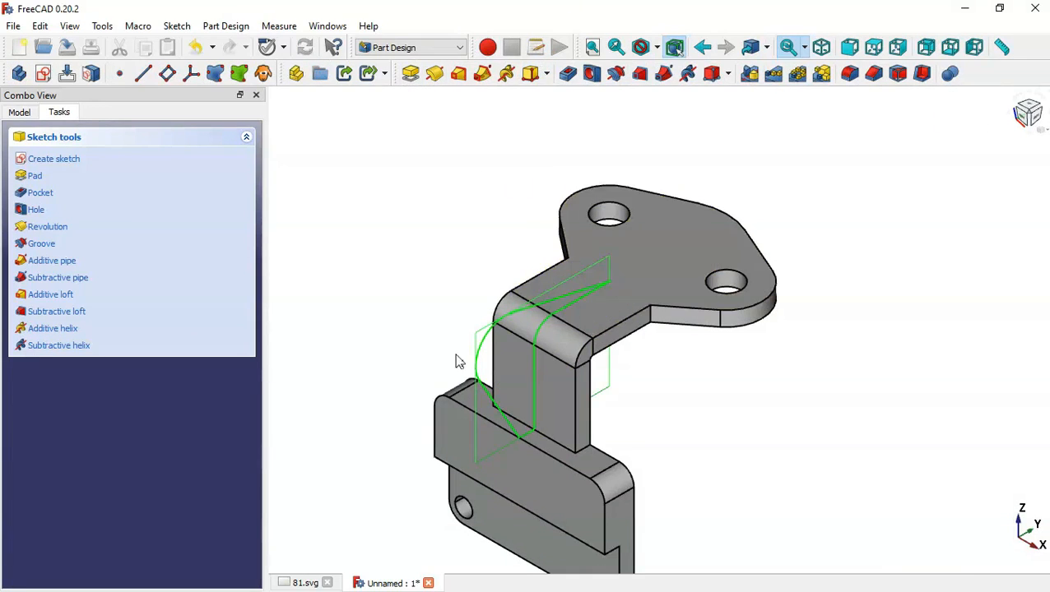
key(ctrl+Tab)
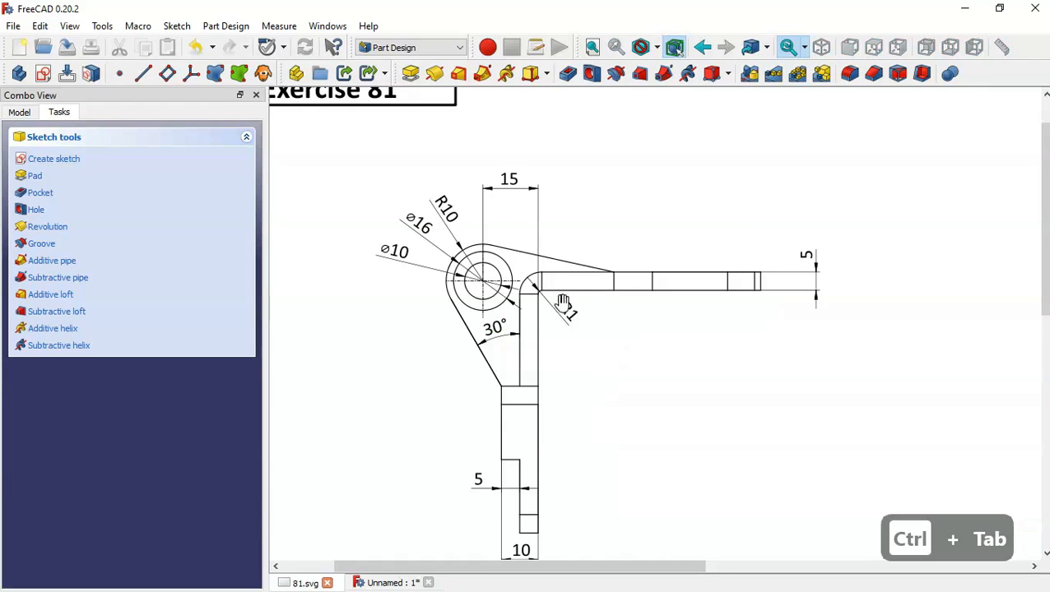
scroll(576, 307, down, 1)
mouse_move(674, 410)
mouse_down()
mouse_move(499, 188)
mouse_move(536, 175)
mouse_up()
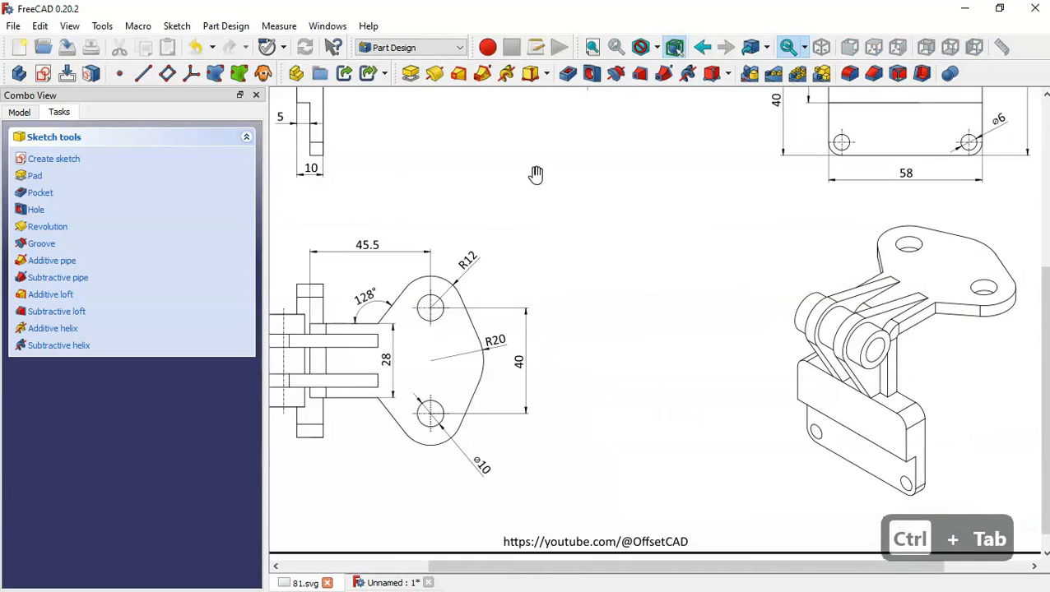
drag(476, 296, 603, 345)
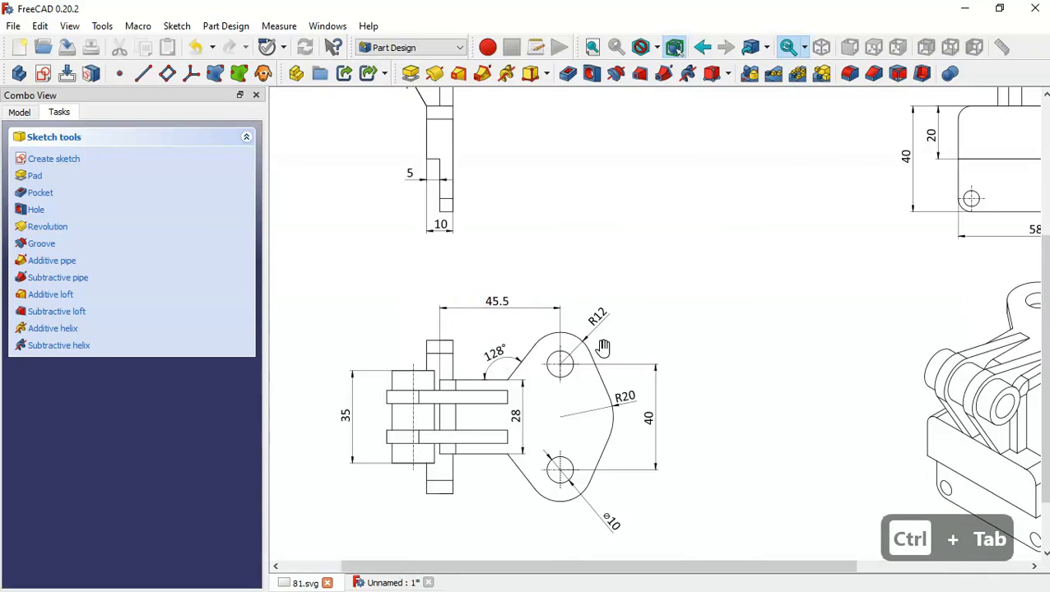
key(ctrl+Tab)
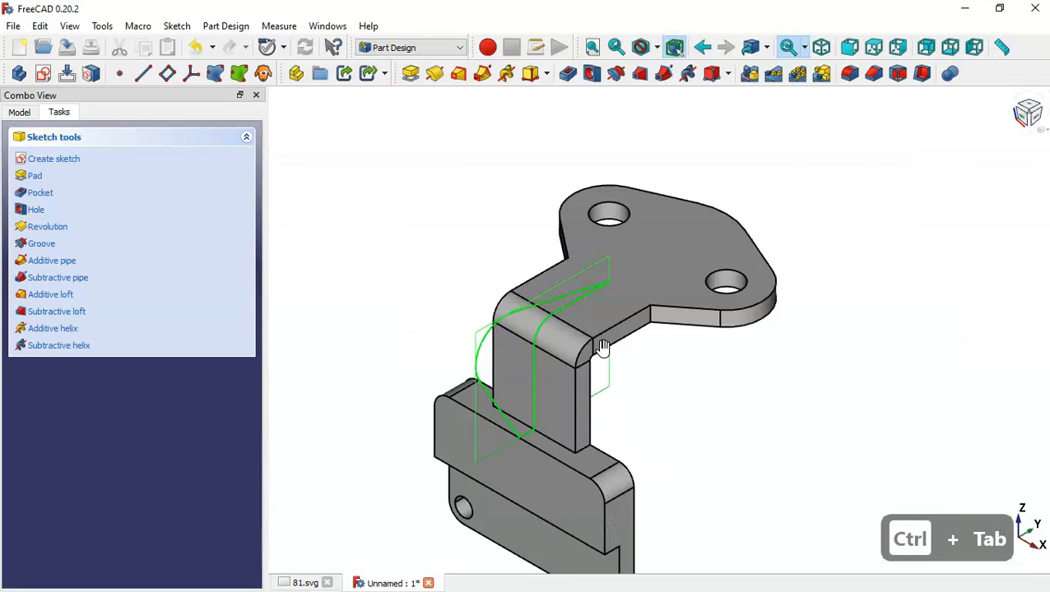
- Open the attachment settings of the rib profile sketch and go to its offset values
click(31, 114)
right_click(144, 285)
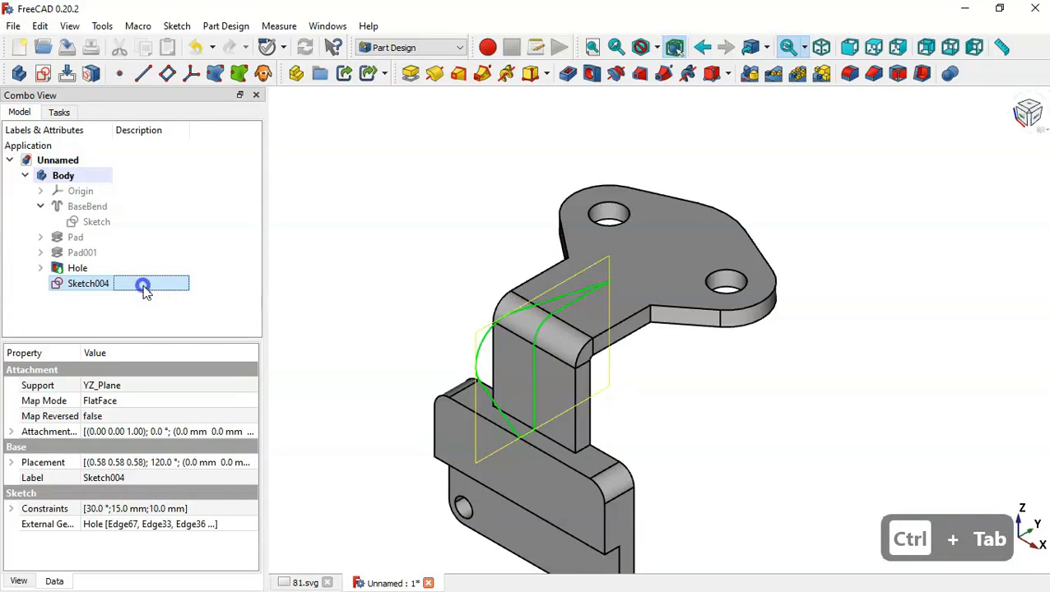
click(236, 30)
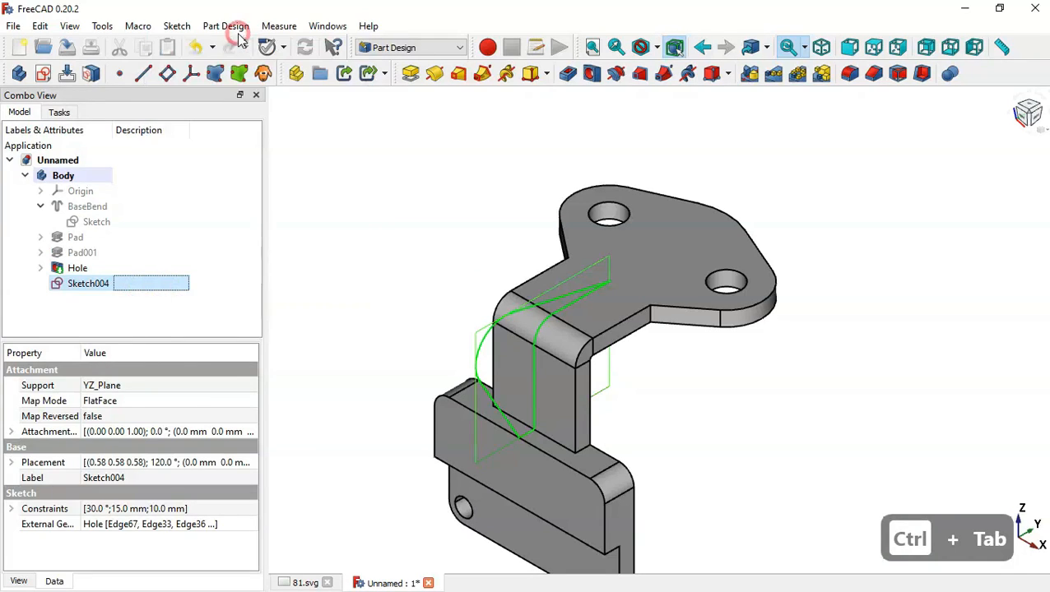
scroll(254, 279, down, 2)
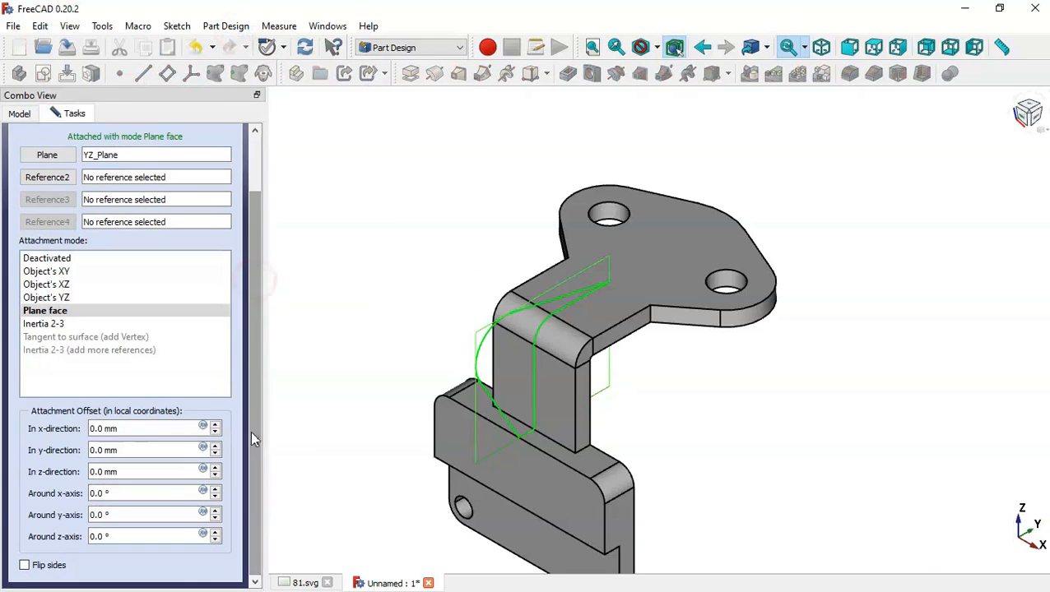
- Check the rib spacing in the drawing's front view and set the rib sketch's attachment offset in the z-direction to 5 mm
key(ctrl+Tab)
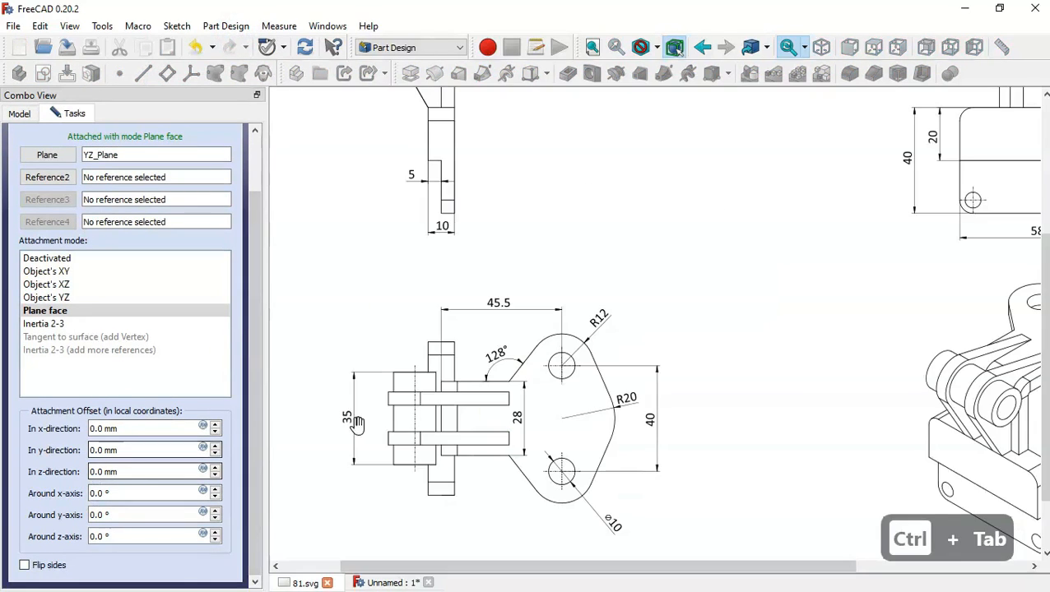
drag(519, 245, 308, 433)
scroll(880, 151, up, 3)
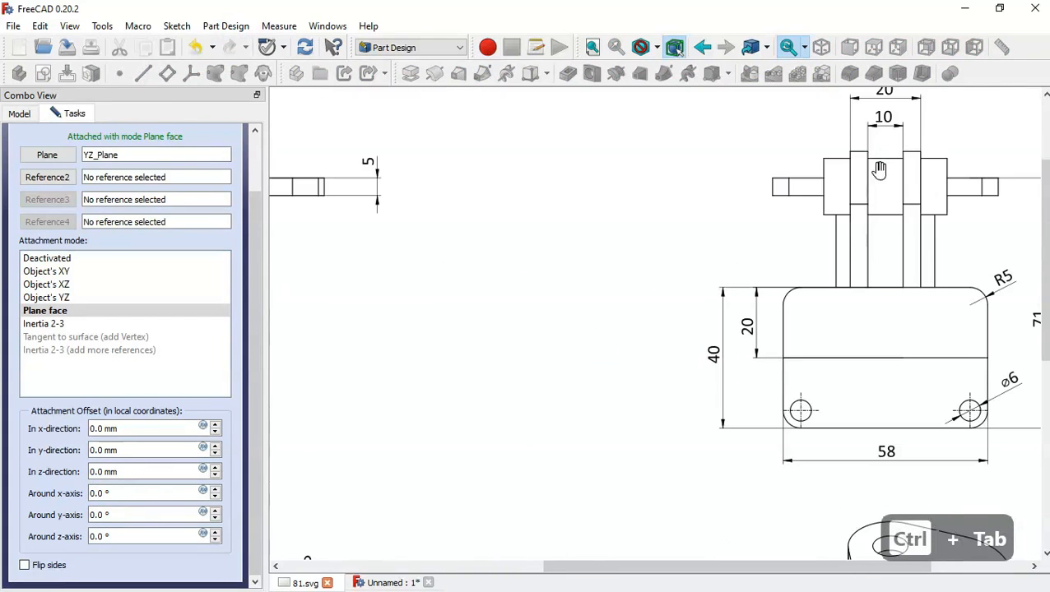
drag(882, 227, 803, 224)
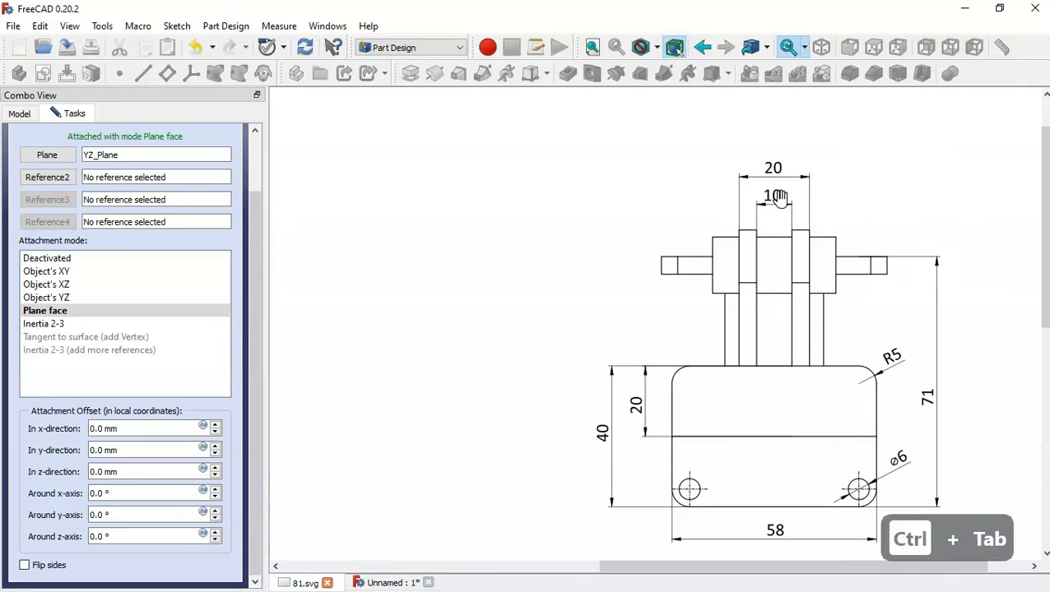
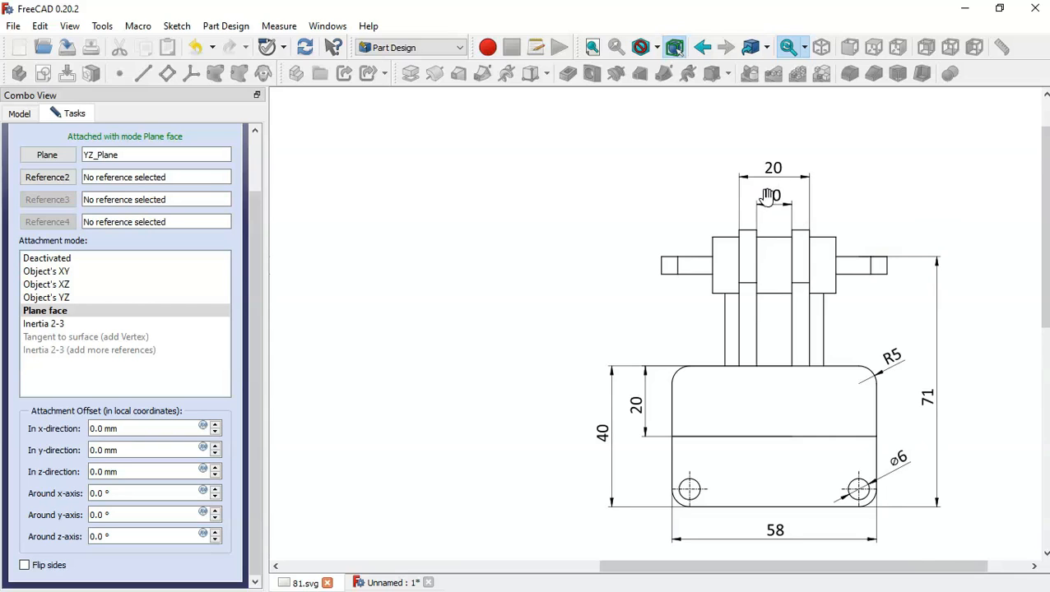
key(ctrl+Tab)
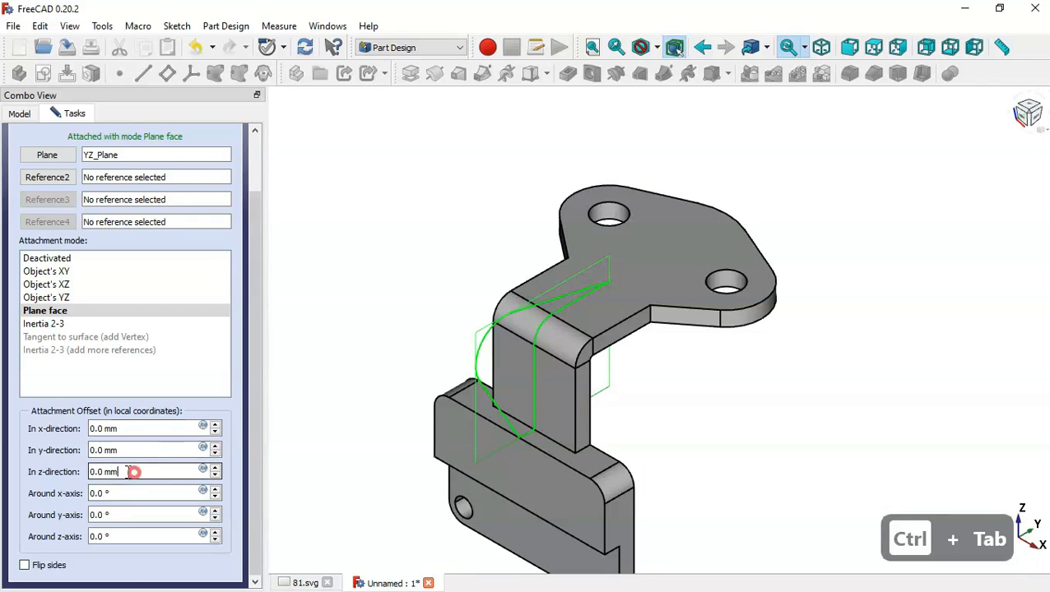
drag(133, 471, 72, 473)
text(5)
click(286, 389)
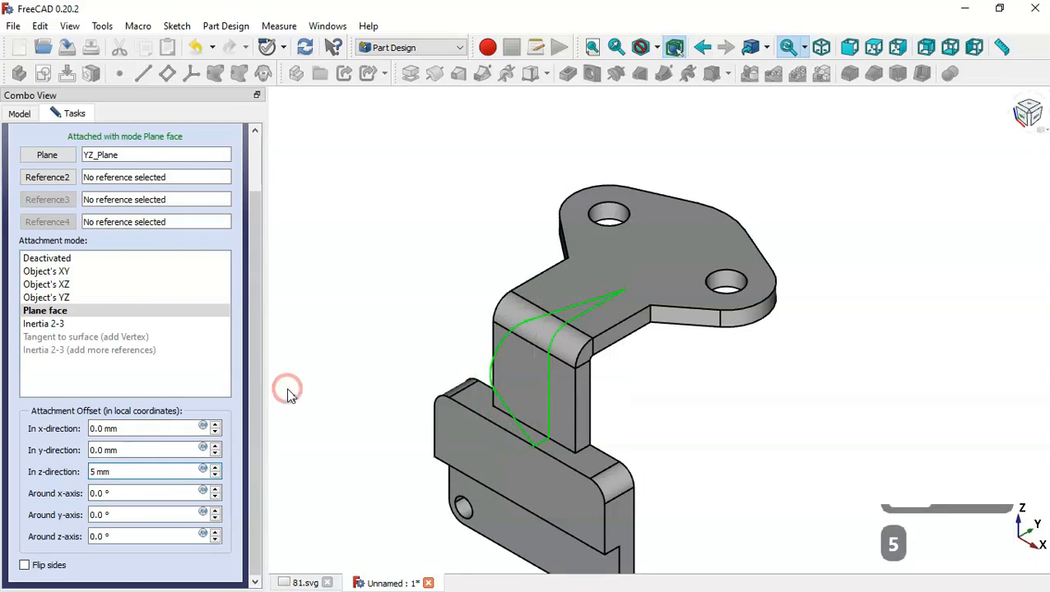
scroll(254, 365, up, 2)
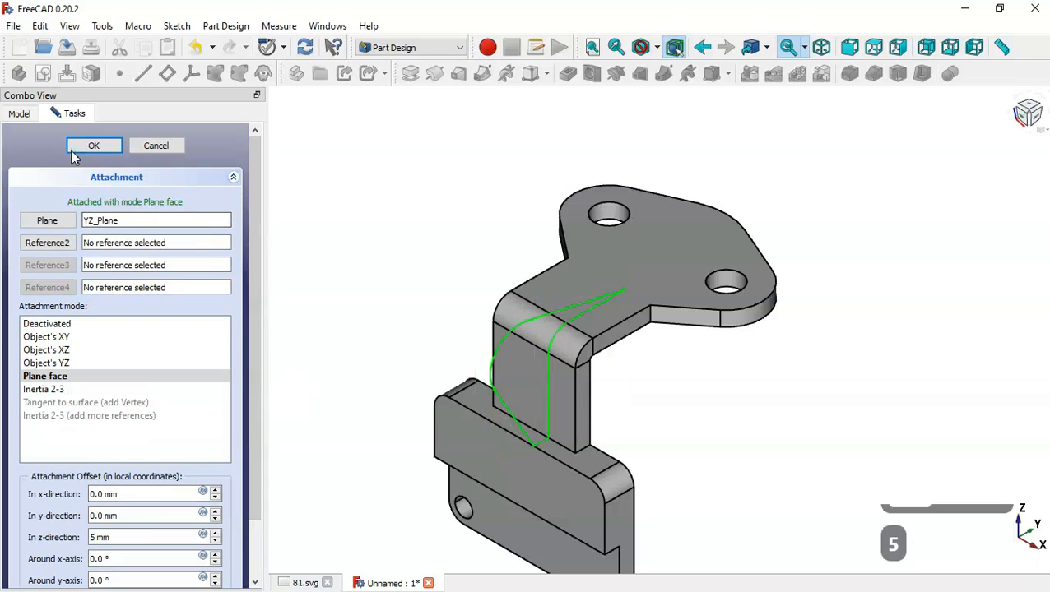
click(75, 150)
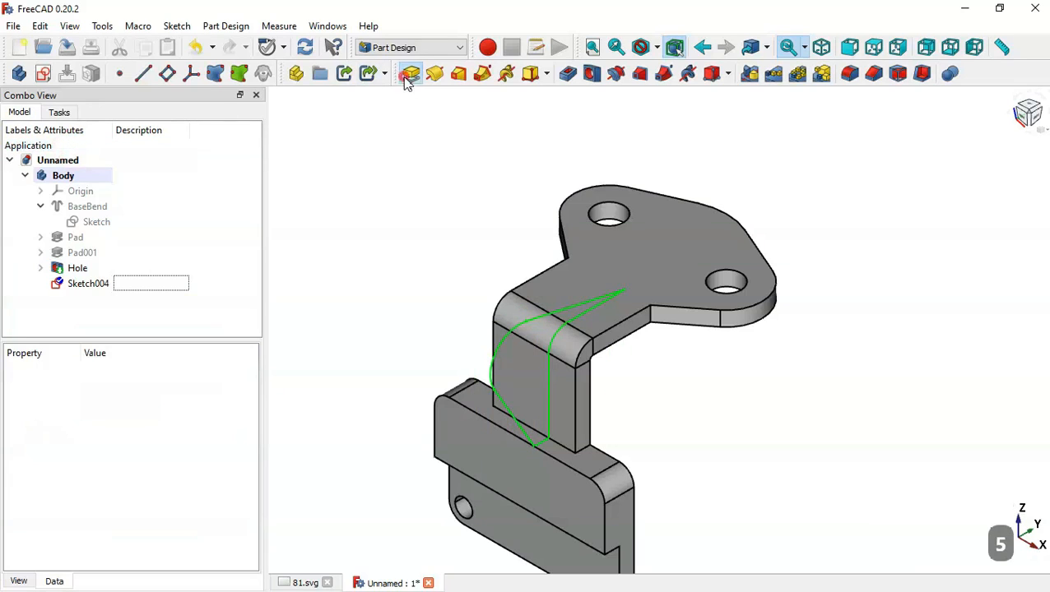
- Pad the rib profile 5 mm, checking the rib thickness against the drawing's front view
click(408, 73)
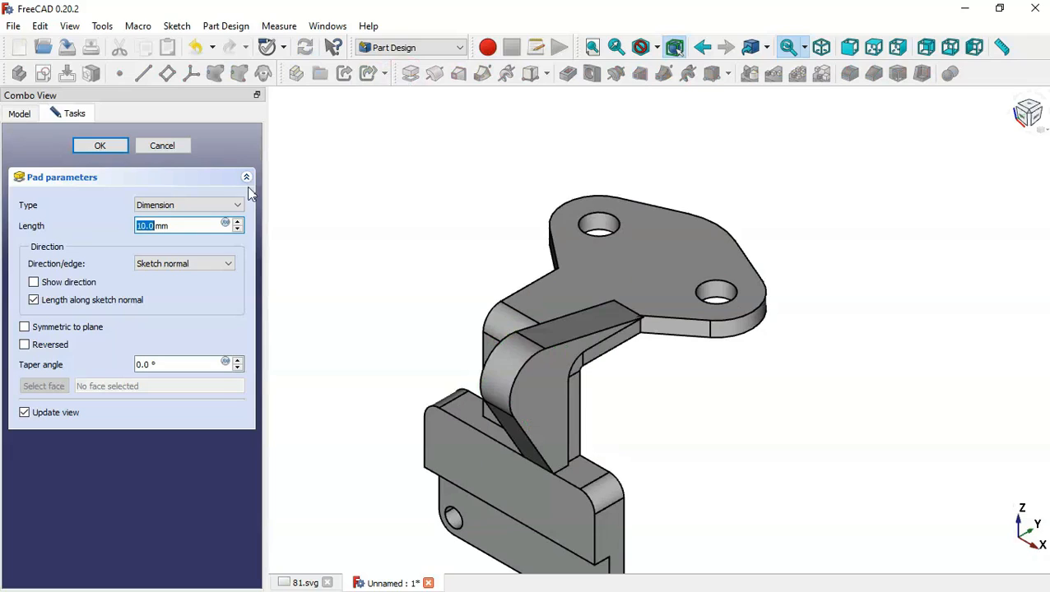
key(ctrl+Tab)
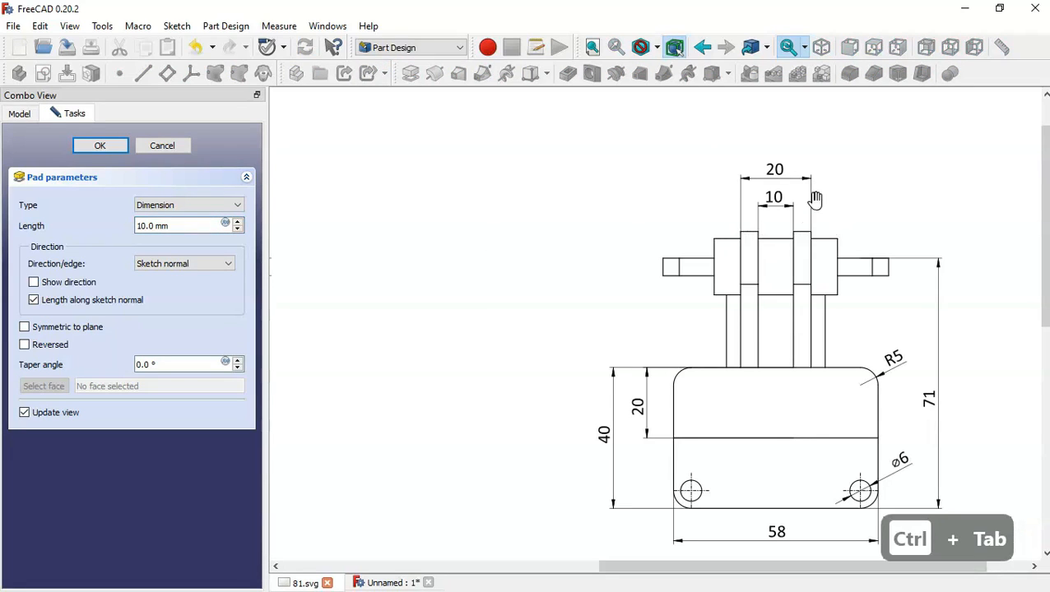
key(ctrl+Tab)
click(185, 226)
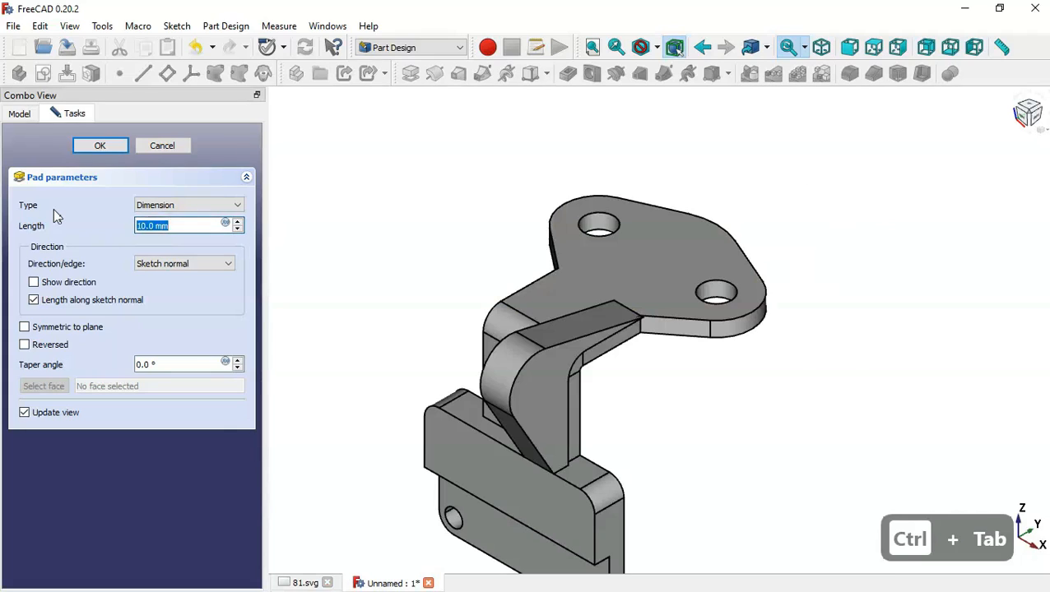
text(5)
key(Return)
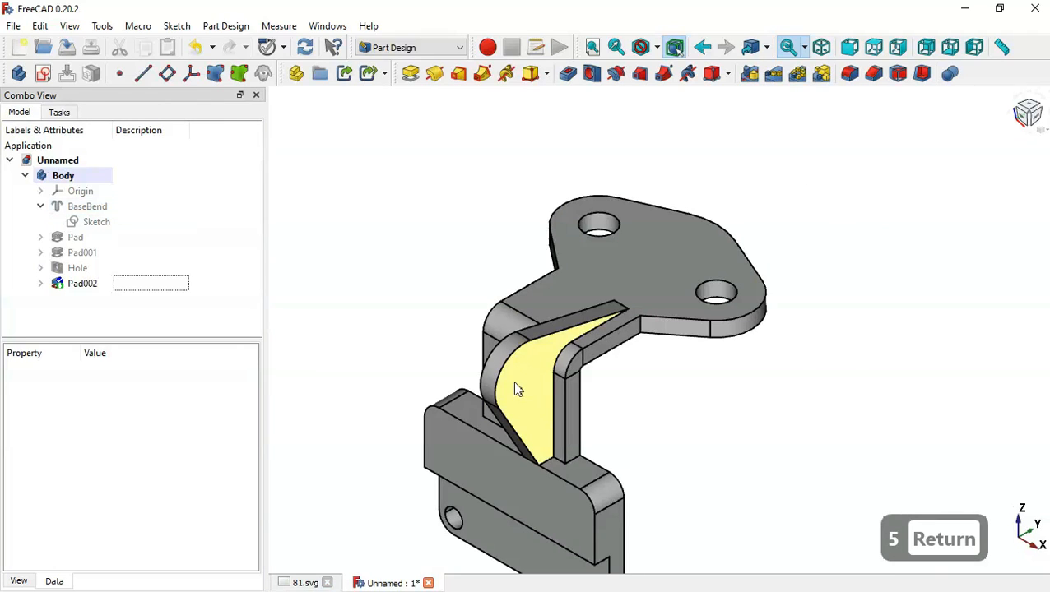
- Mirror the rib pad about the base YZ plane to create the second rib
click(158, 285)
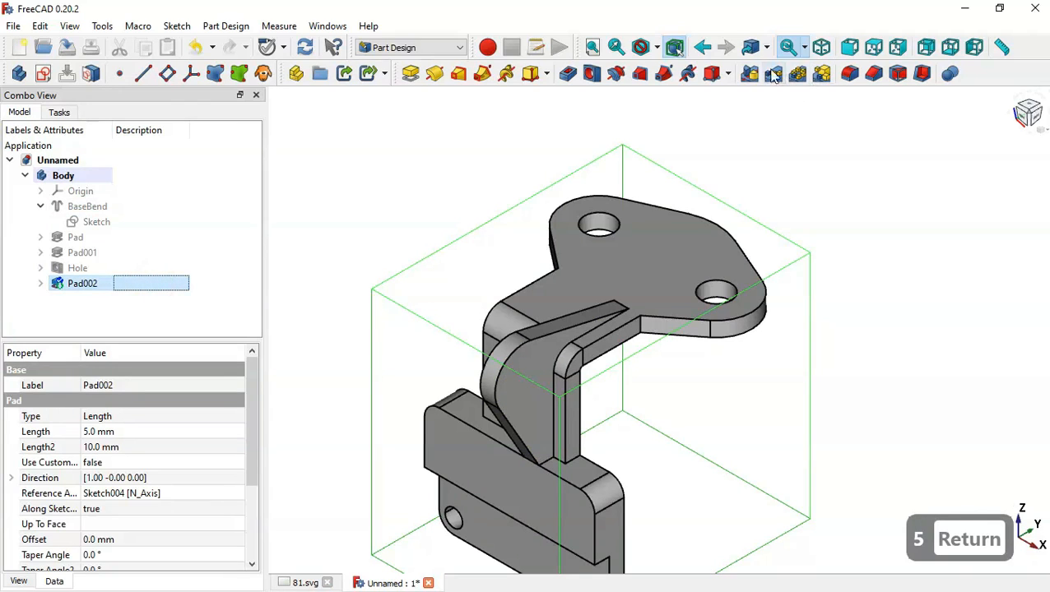
click(750, 73)
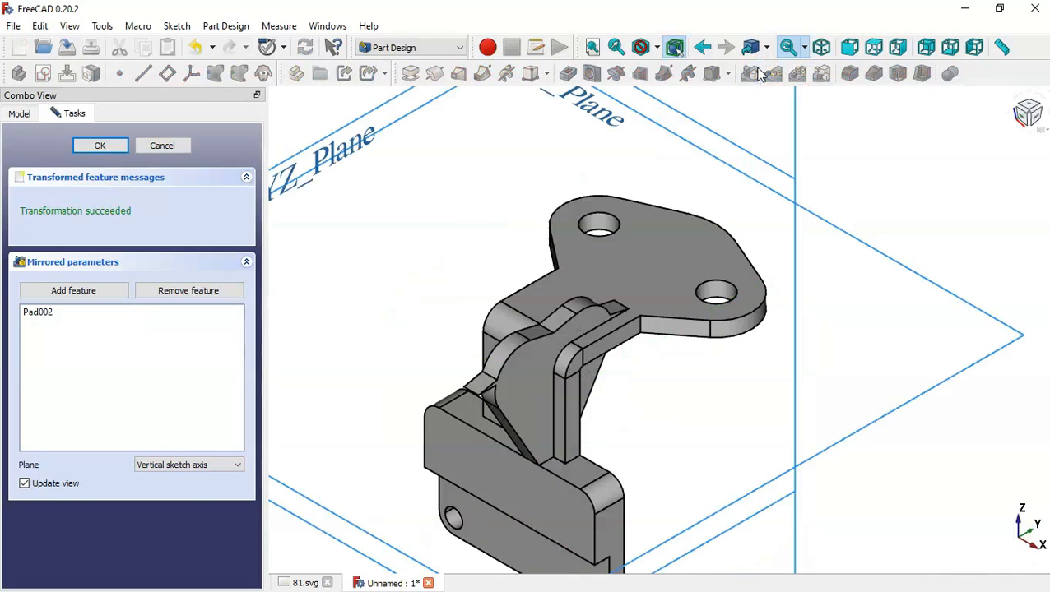
click(181, 466)
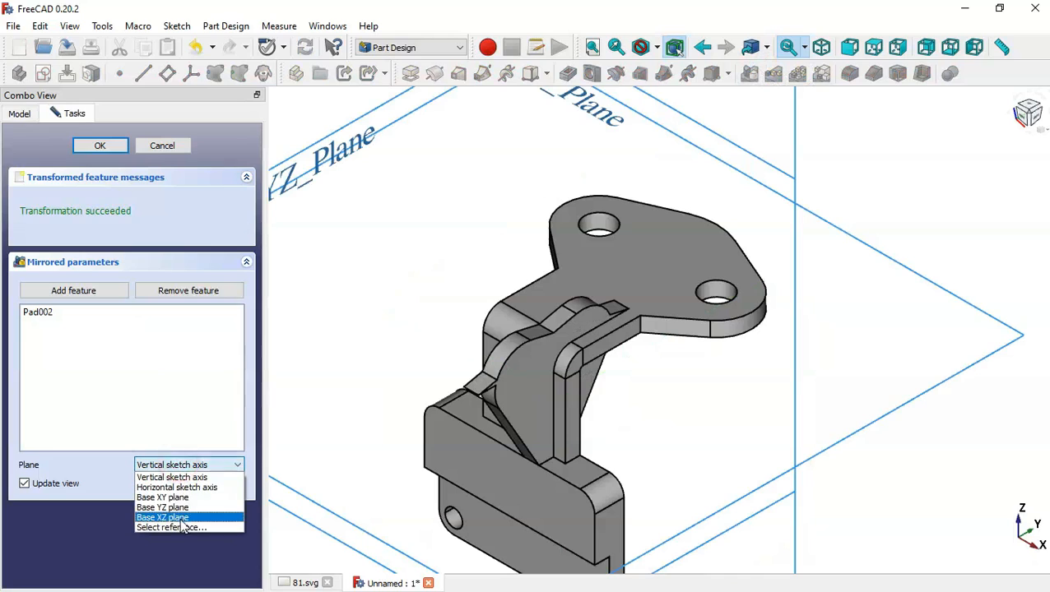
click(188, 509)
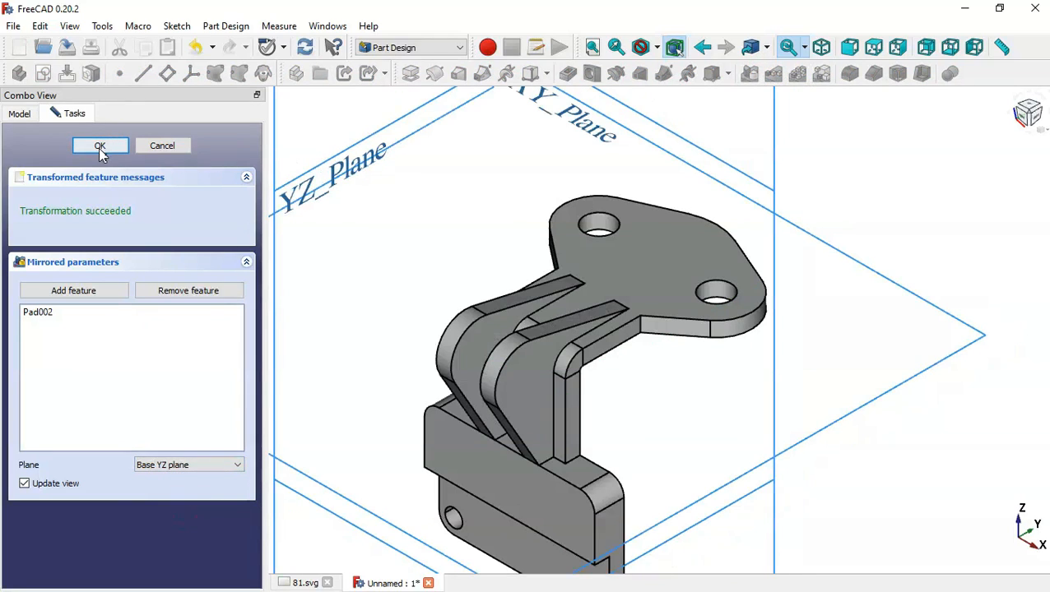
key(Return)
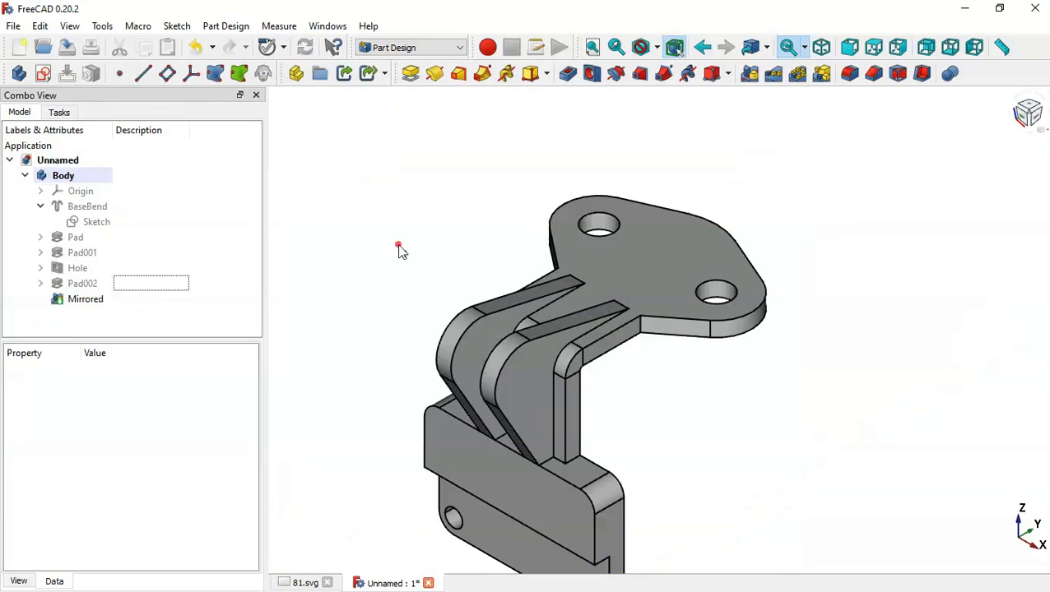
- Examine the cylindrical boss through the ribs in the drawing's isometric view
key(ctrl+Tab)
scroll(710, 297, down, 3)
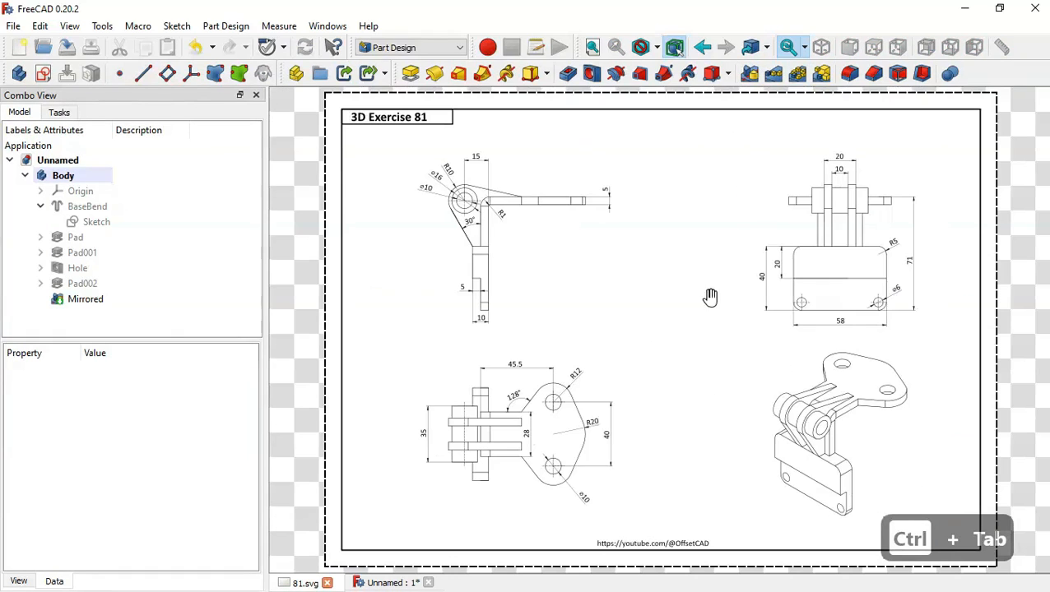
scroll(824, 426, up, 3)
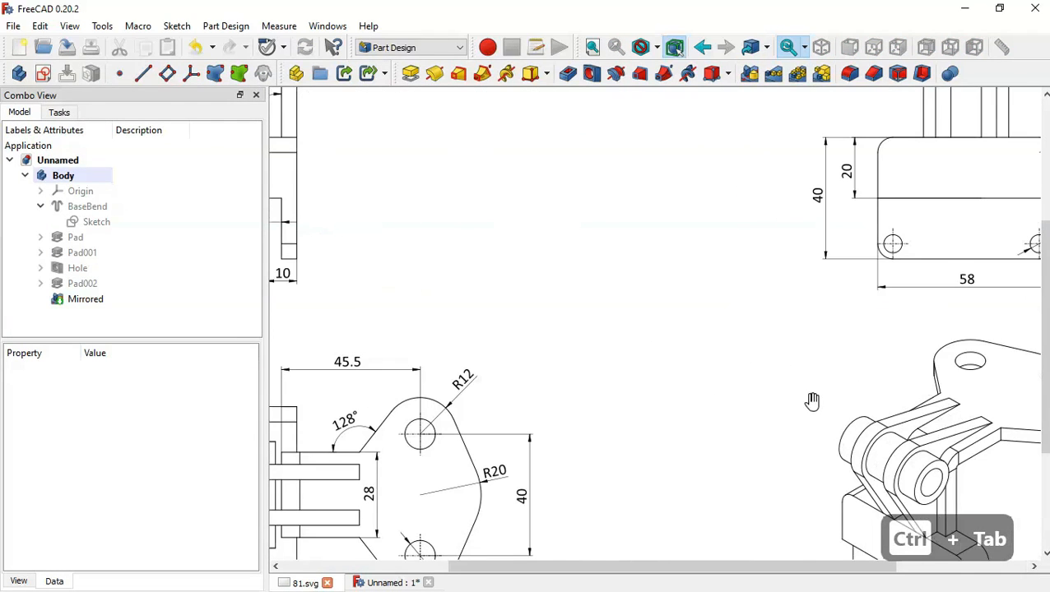
drag(812, 400, 633, 260)
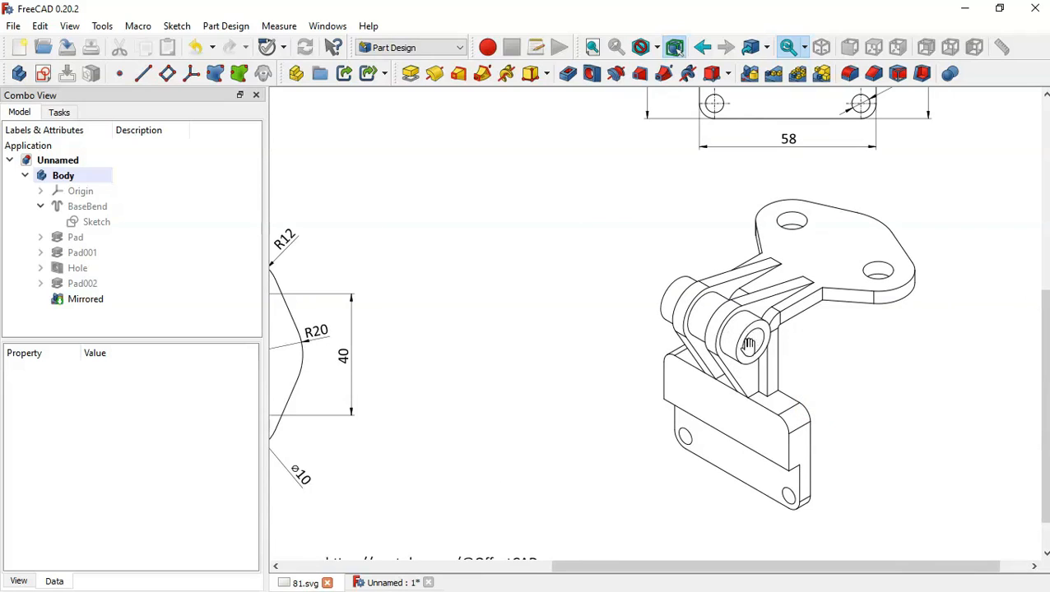
key(ctrl+Tab)
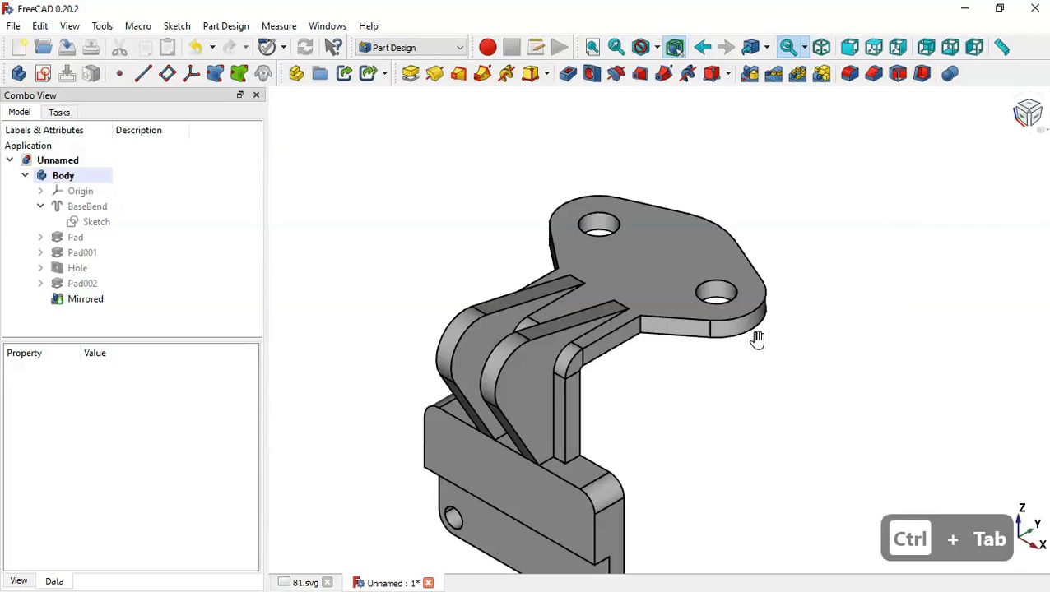
- Start a new sketch for the cylindrical boss on the YZ base plane
click(367, 220)
click(43, 73)
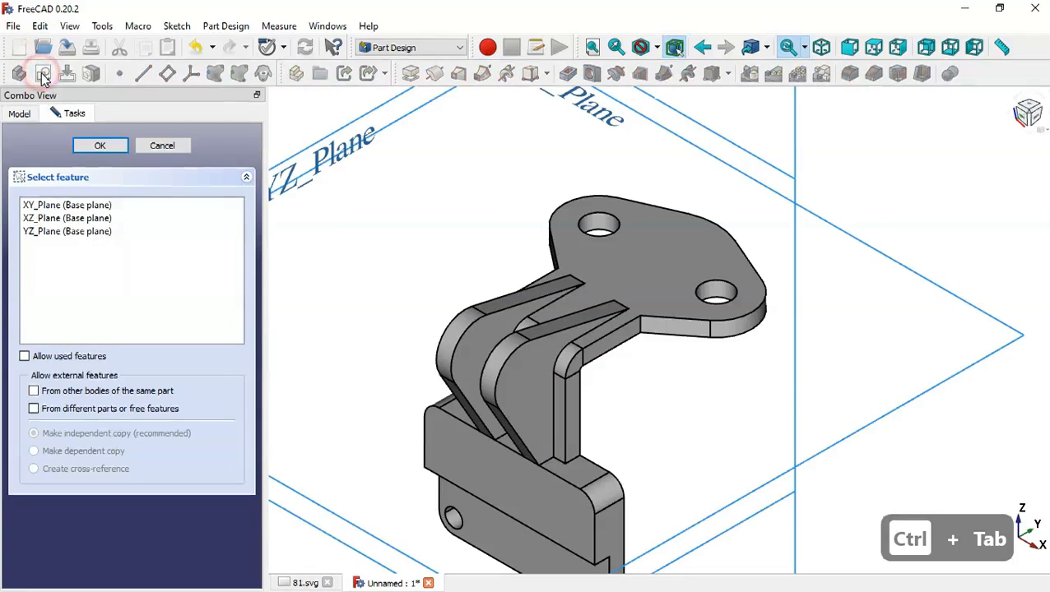
scroll(444, 255, down, 2)
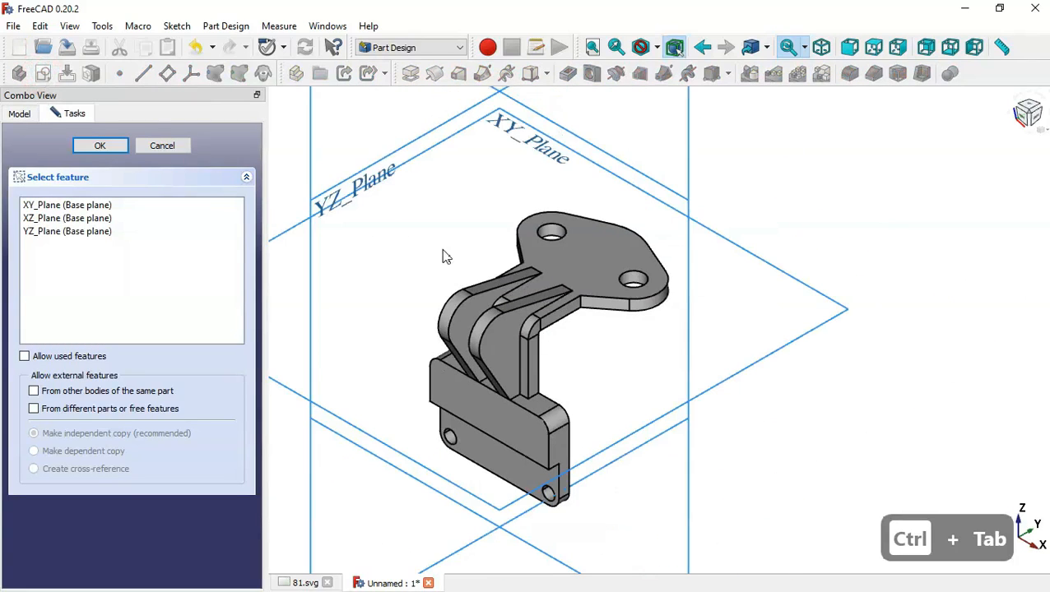
click(340, 192)
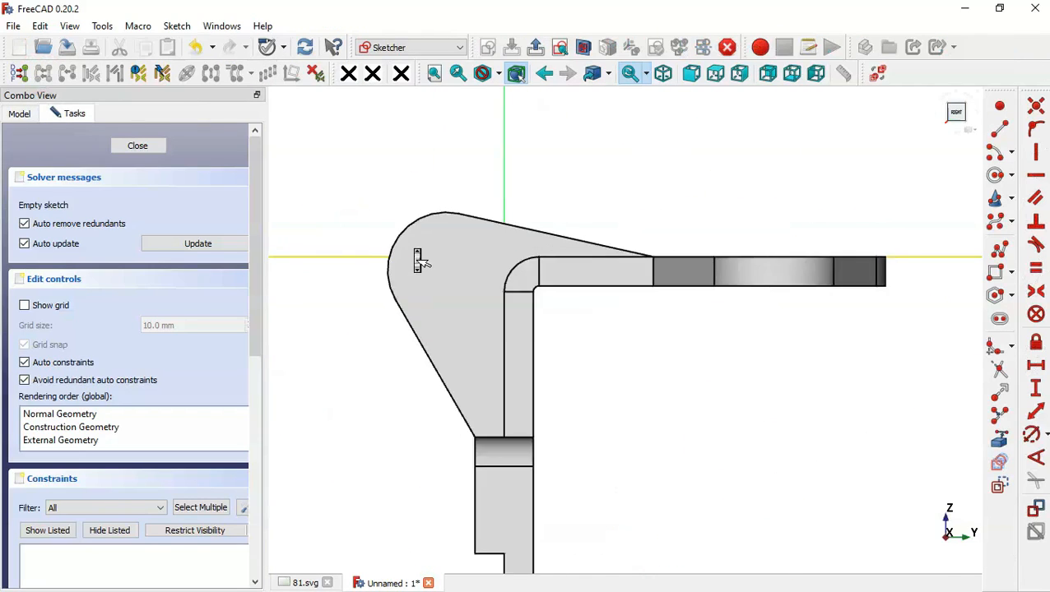
- Project the rib's rounded end arc into the sketch as external geometry and section the view at the sketch plane
scroll(414, 253, up, 2)
click(998, 444)
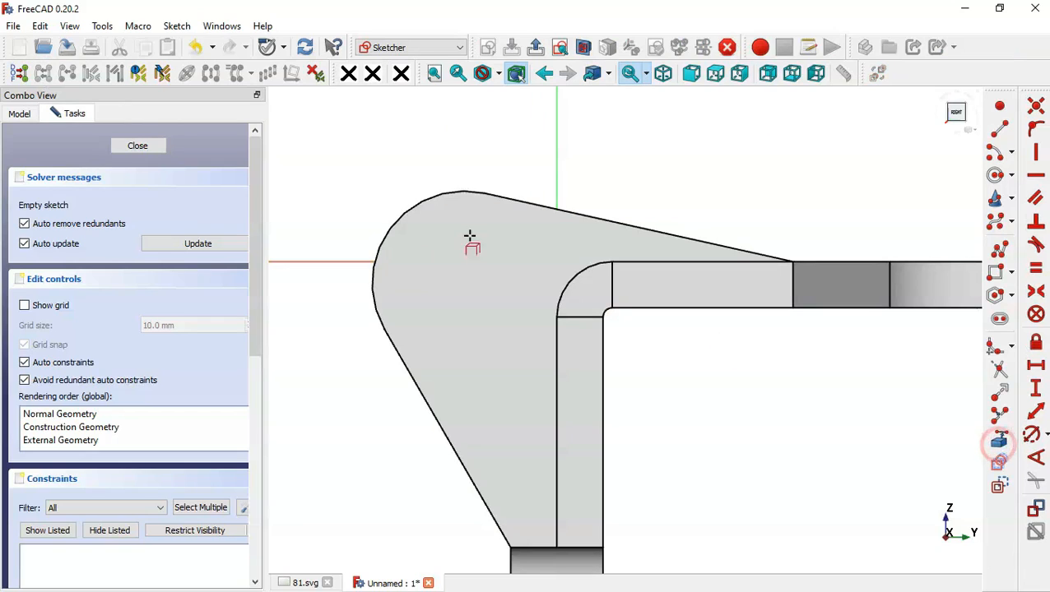
click(419, 203)
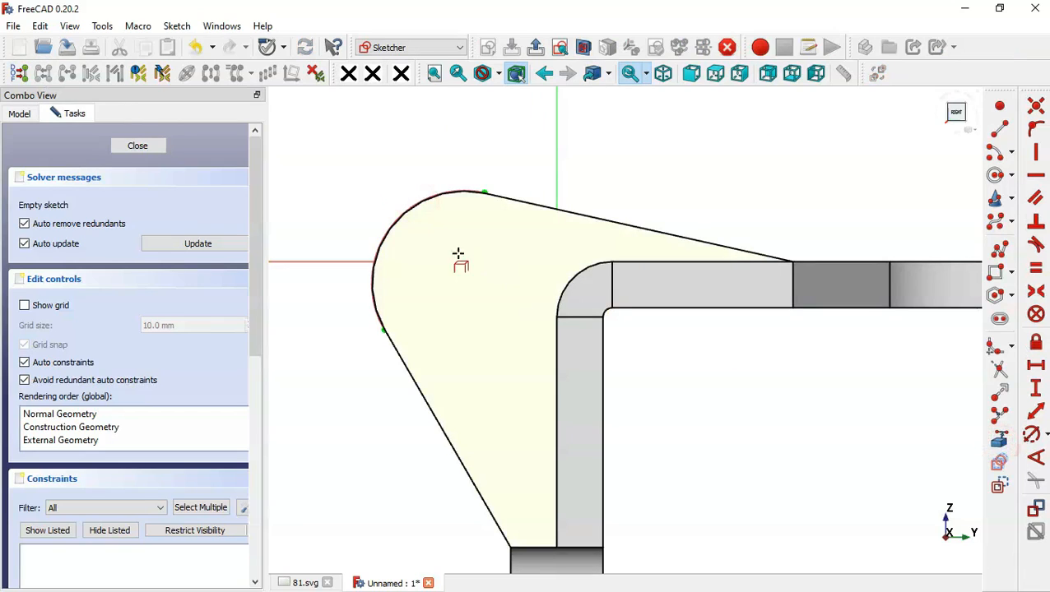
click(583, 49)
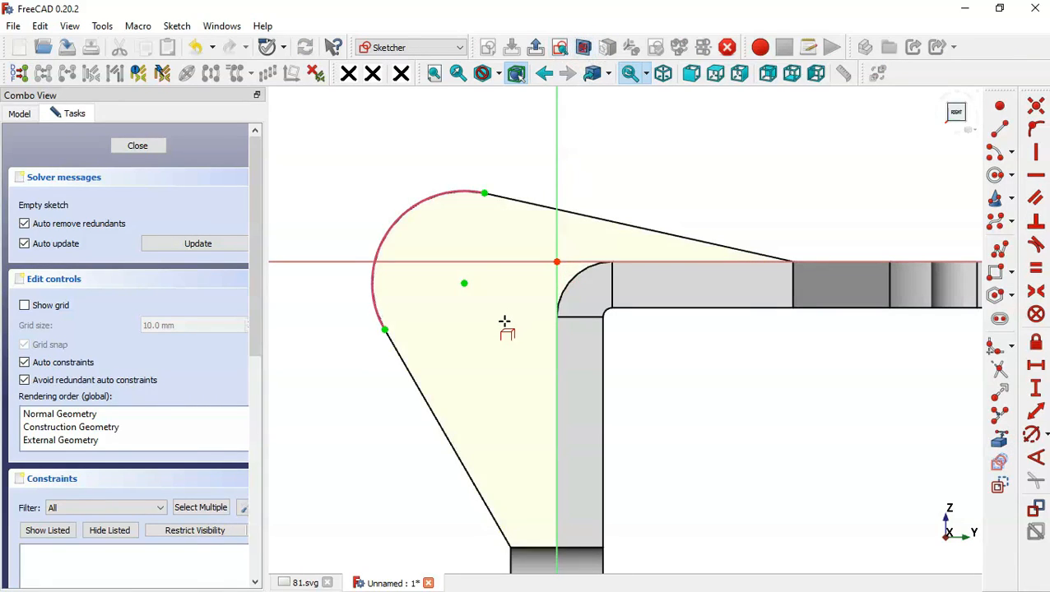
- Sketch a circle about 15.7 mm in diameter centred on the projected rib arc's centre
scroll(504, 322, down, 3)
click(996, 175)
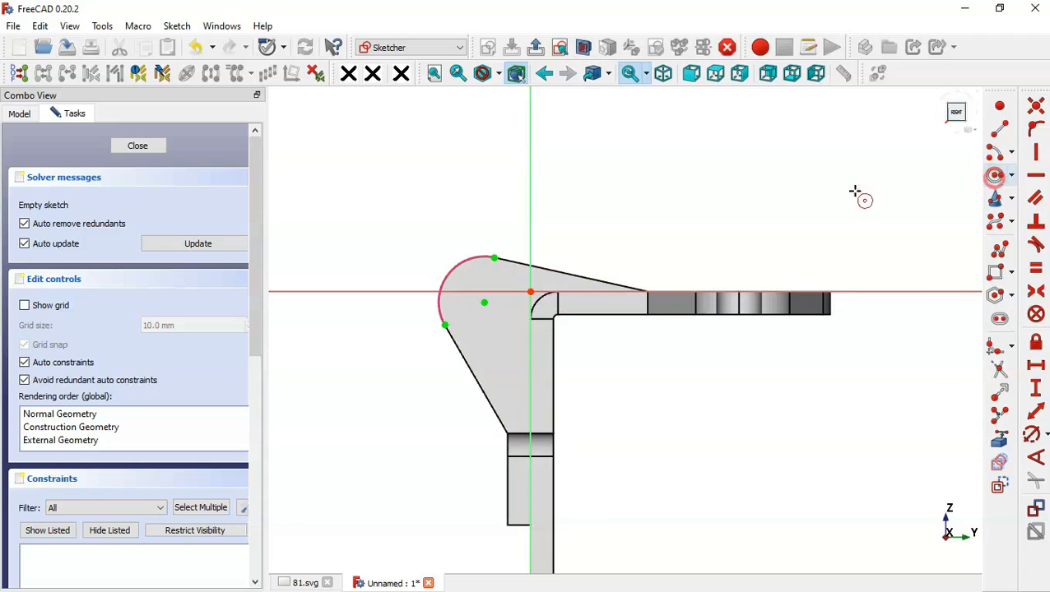
scroll(543, 234, up, 2)
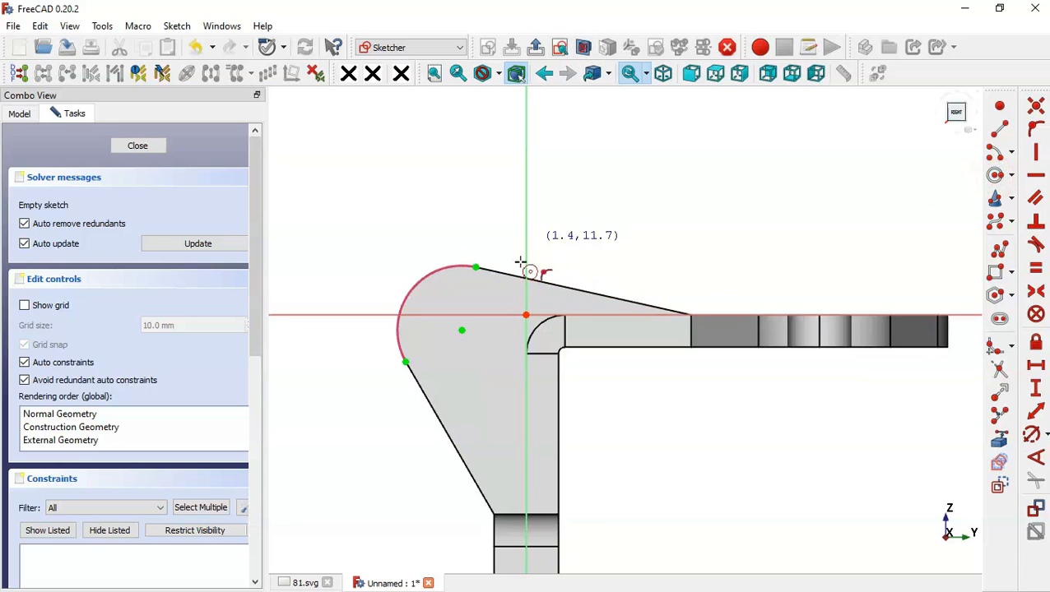
click(462, 331)
click(485, 379)
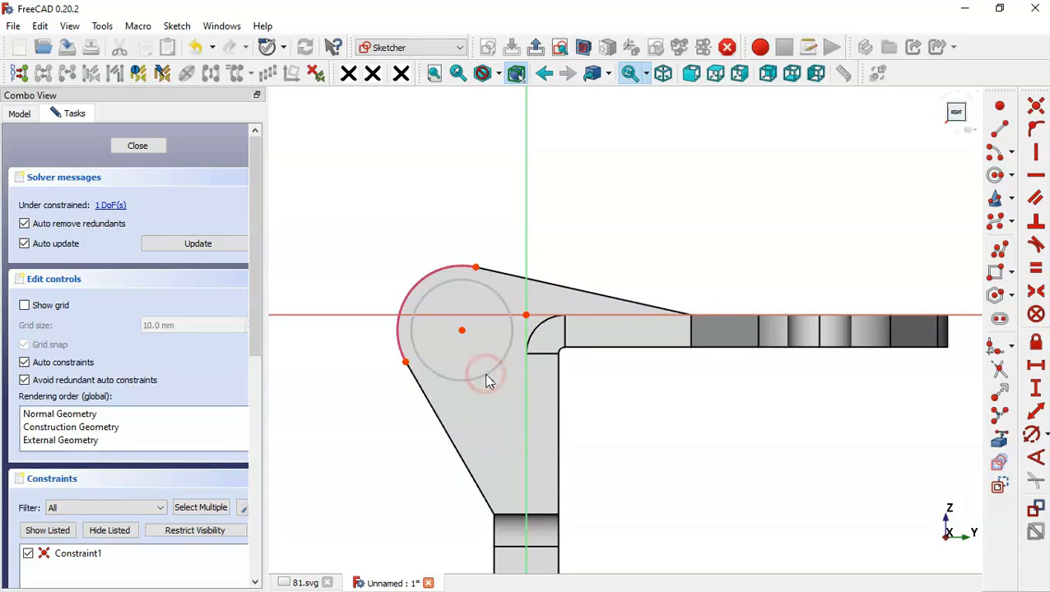
- Check the boss diameter in the drawing's side view and set the circle's diameter to 16 mm
key(ctrl+Tab)
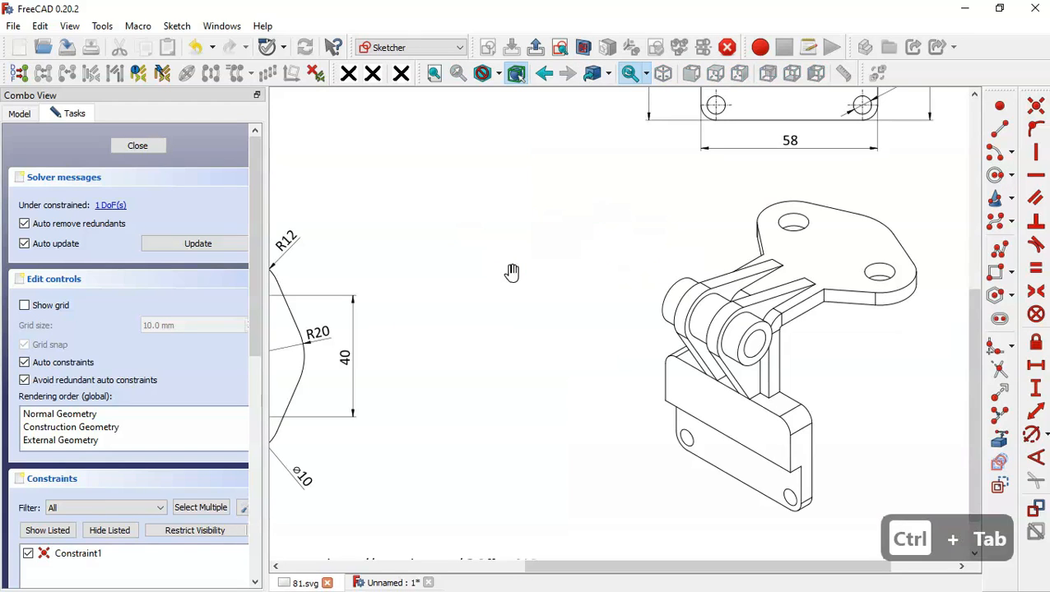
drag(449, 211, 764, 458)
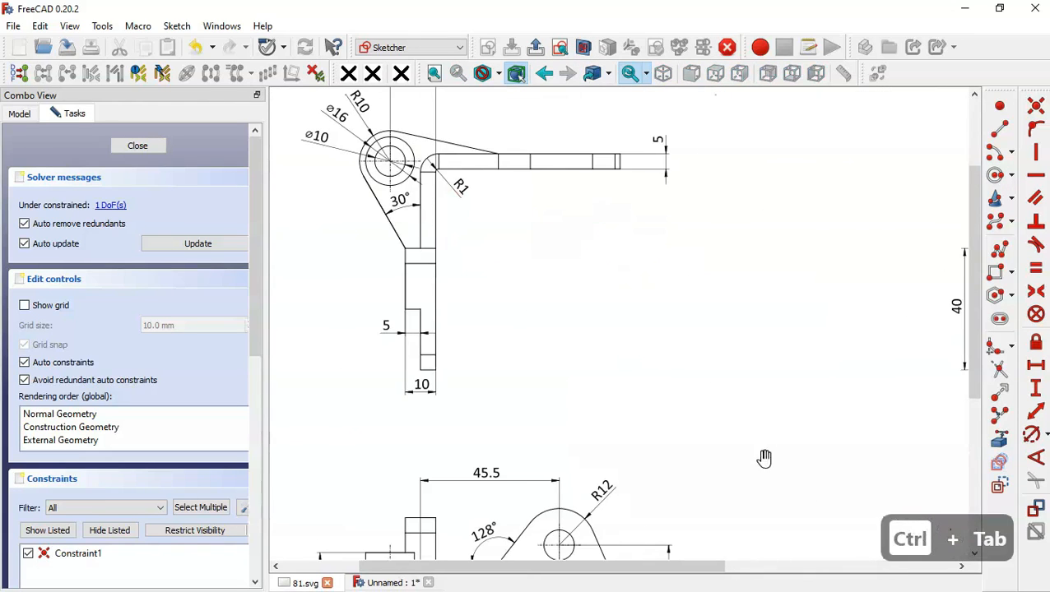
drag(499, 263, 575, 392)
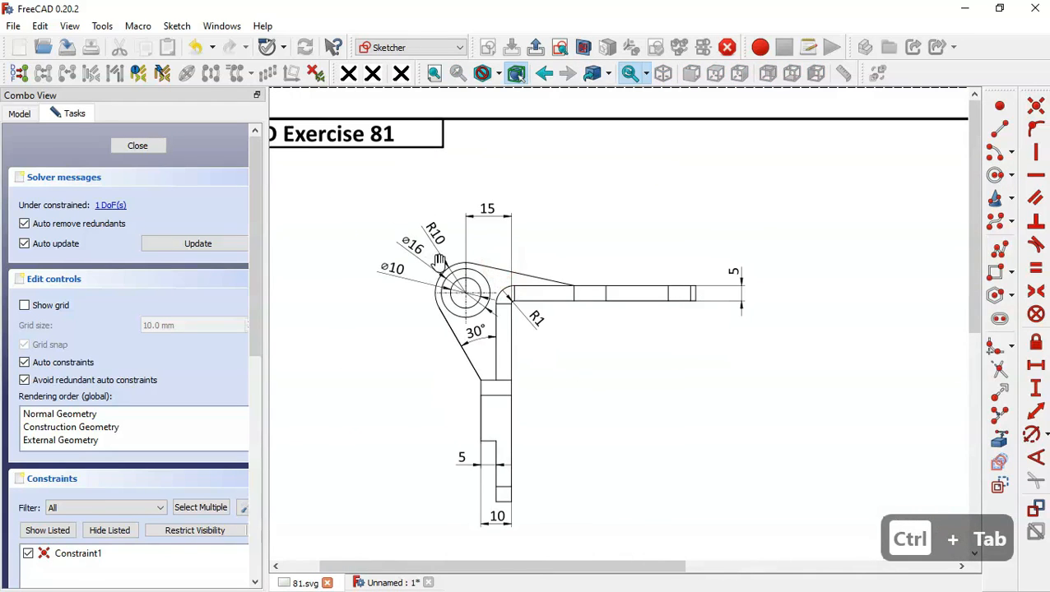
key(ctrl+Tab)
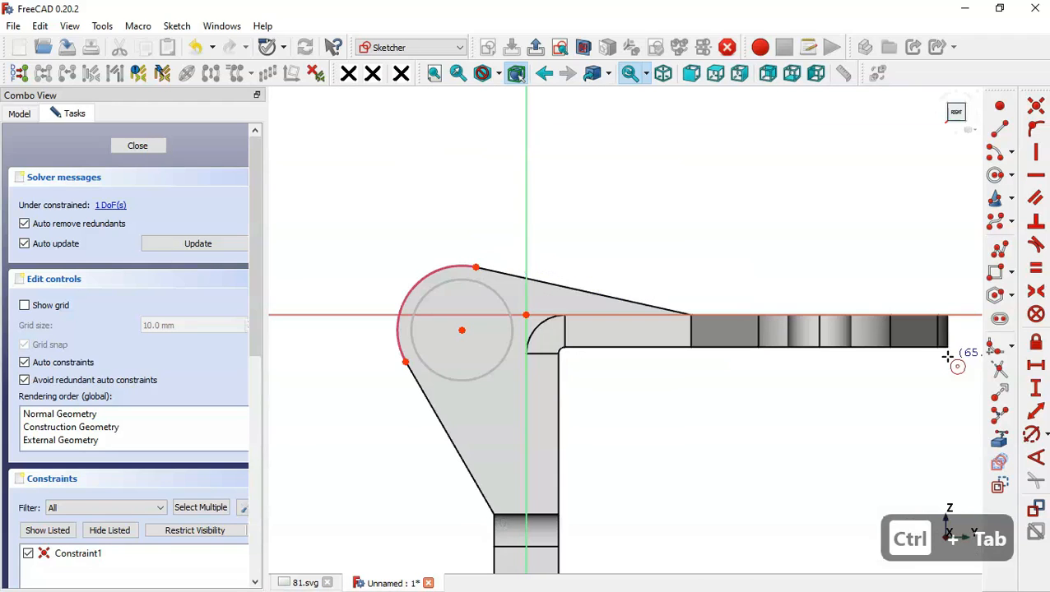
click(1032, 434)
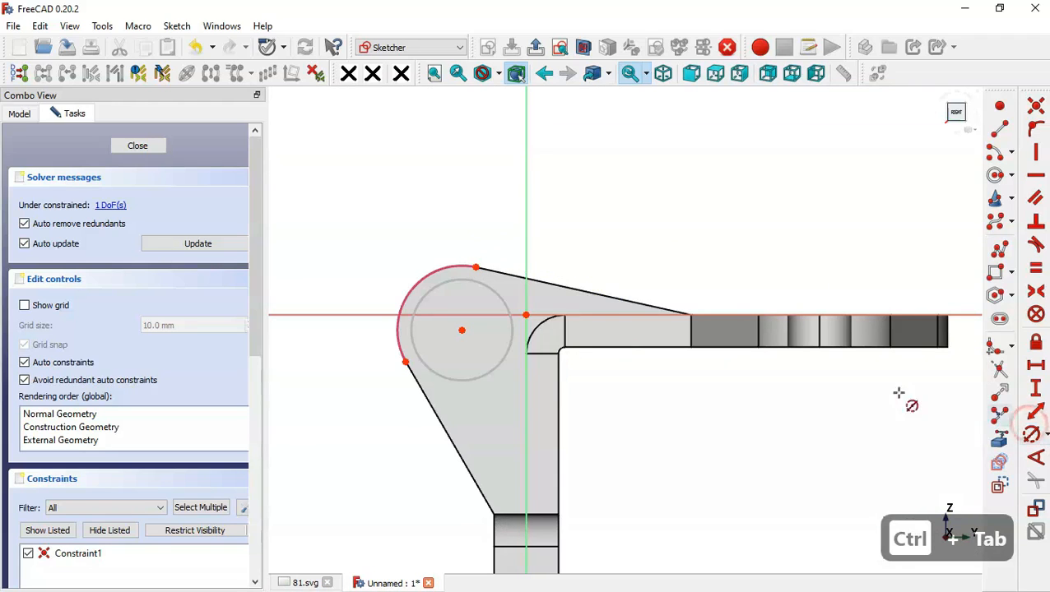
click(451, 285)
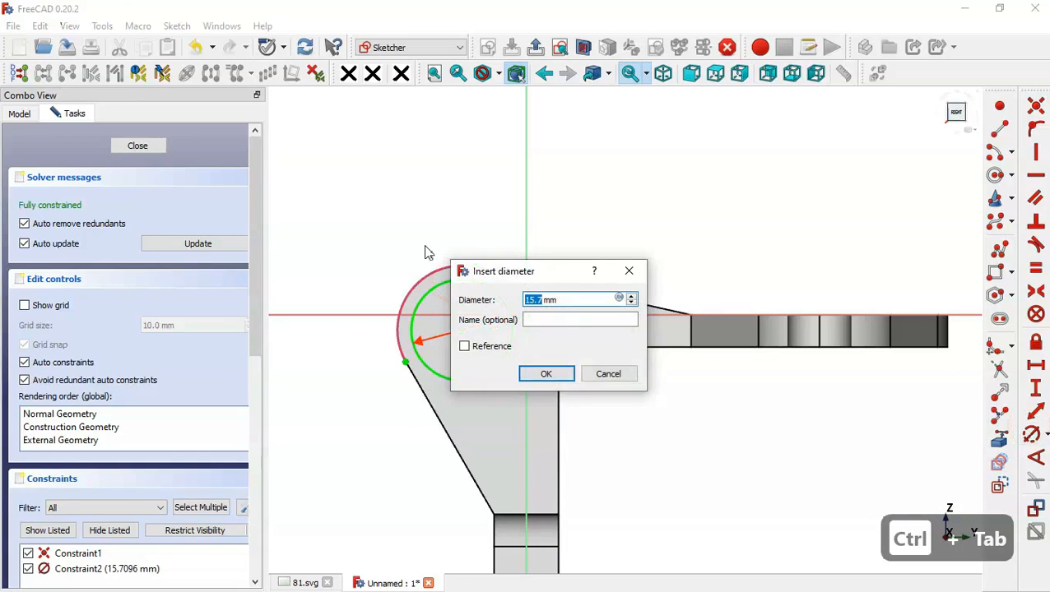
text(16)
key(Return)
key(ctrl+Tab)
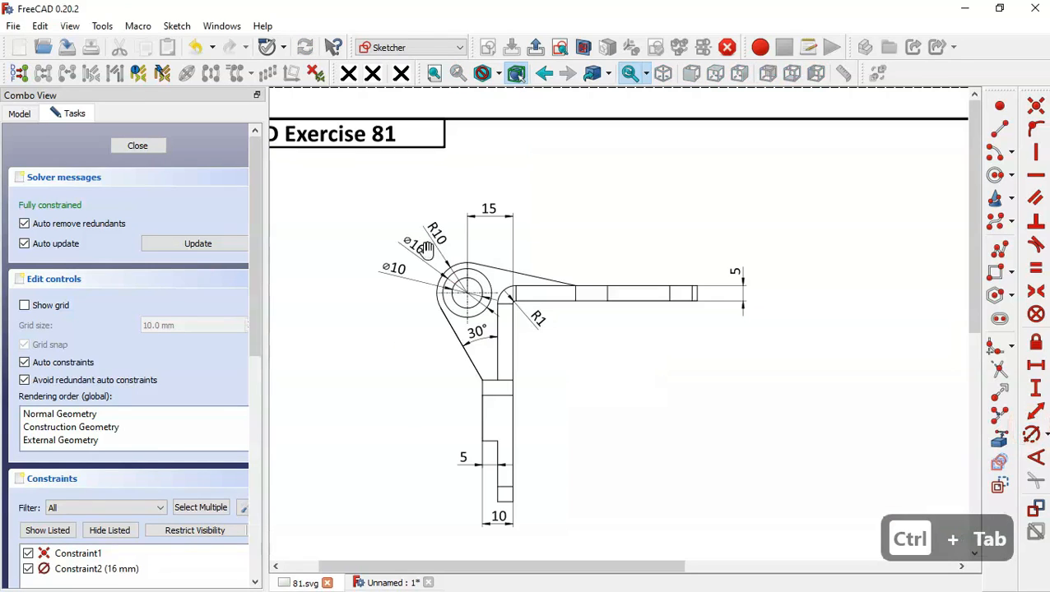
key(ctrl+Tab)
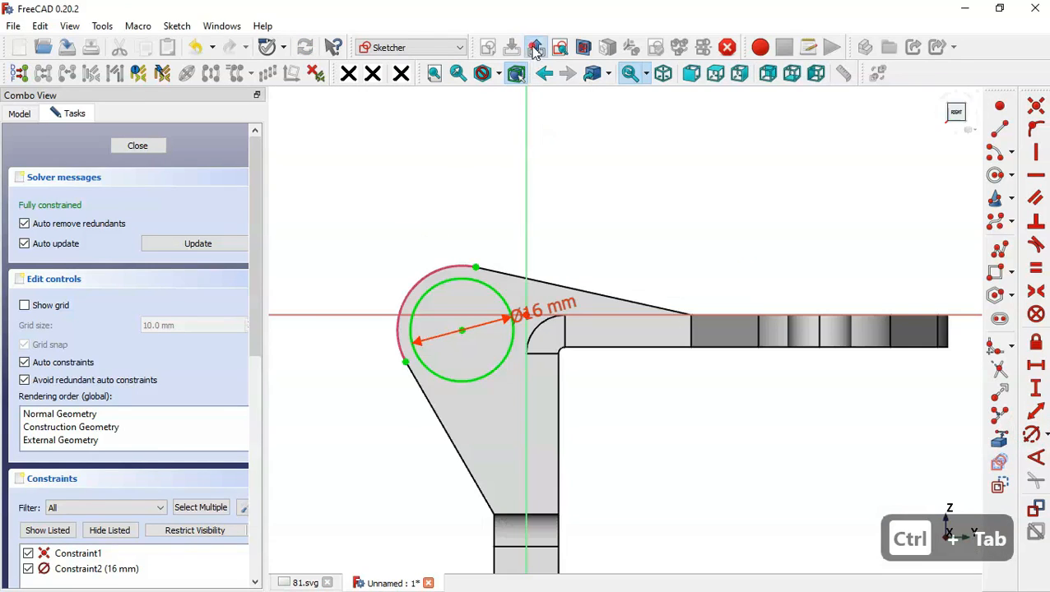
- Finish the boss sketch and start a pad from it that is symmetric to the sketch plane
click(535, 48)
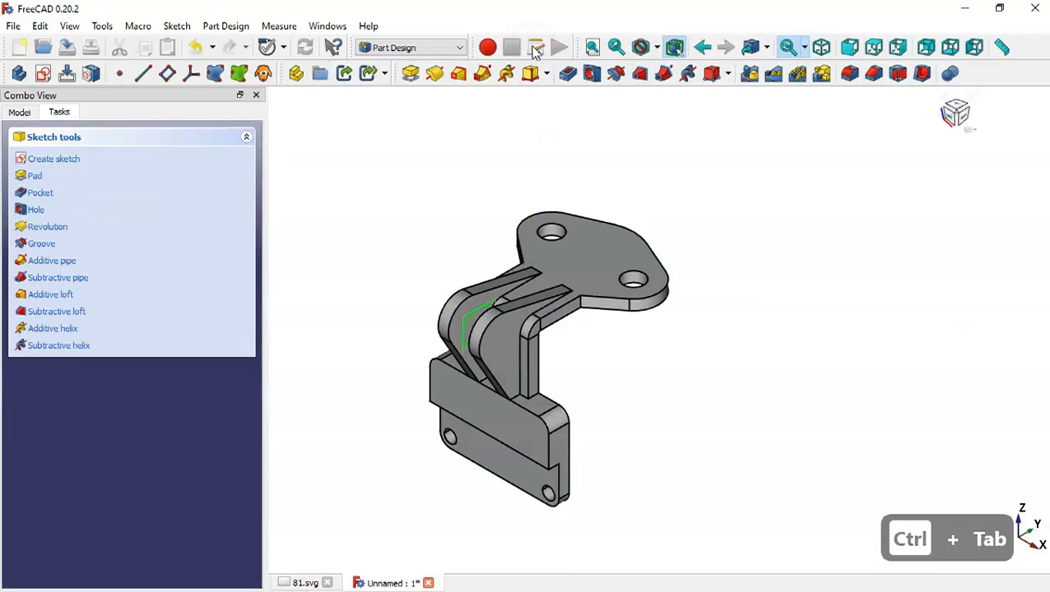
click(413, 77)
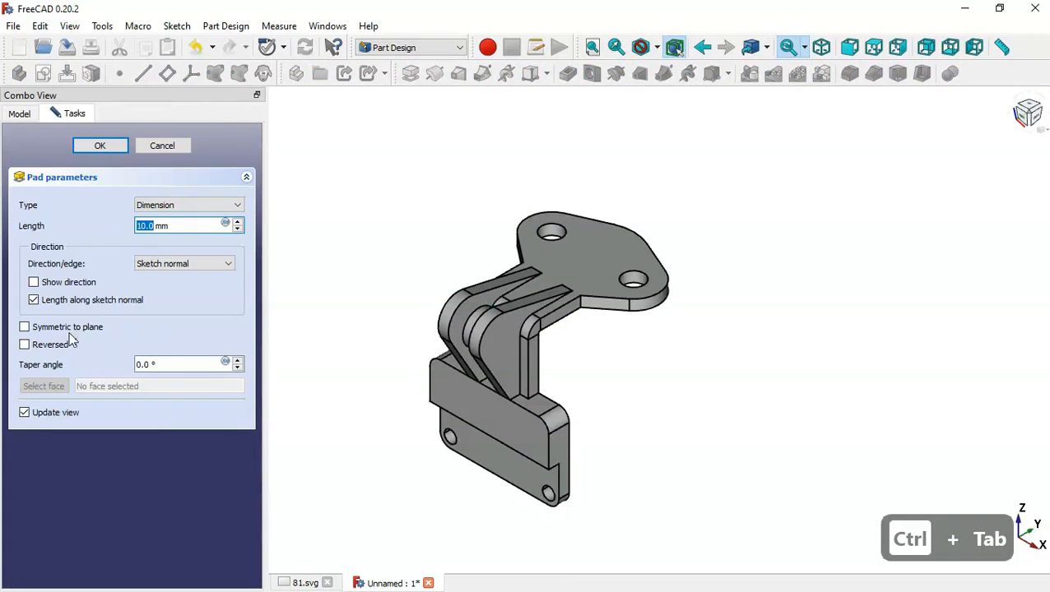
click(63, 327)
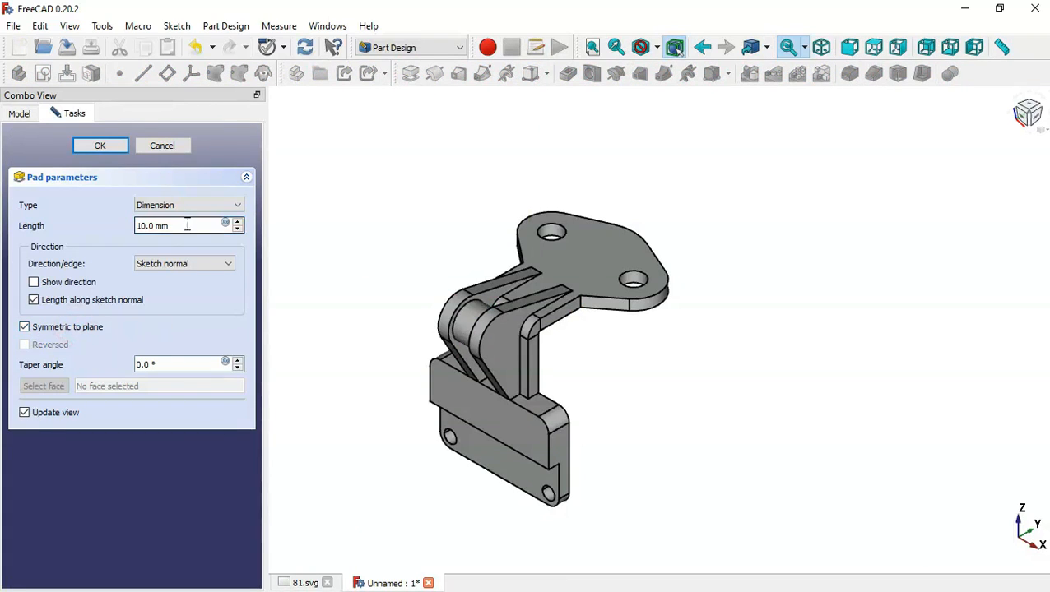
- Look up the boss length in the drawing's top view and complete the pad with a length of 35 mm
key(ctrl+Tab)
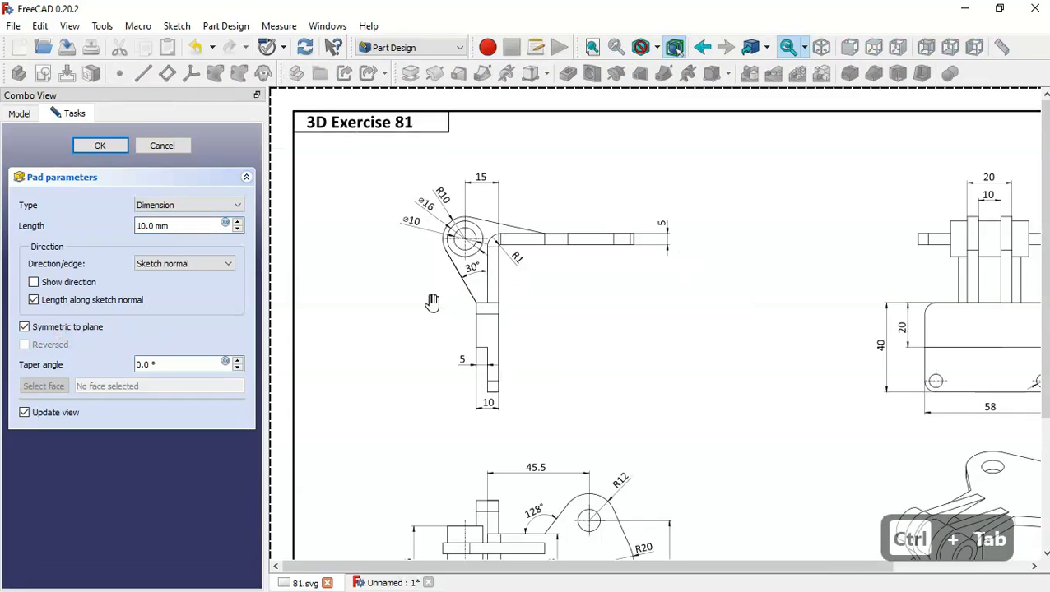
drag(588, 426, 589, 259)
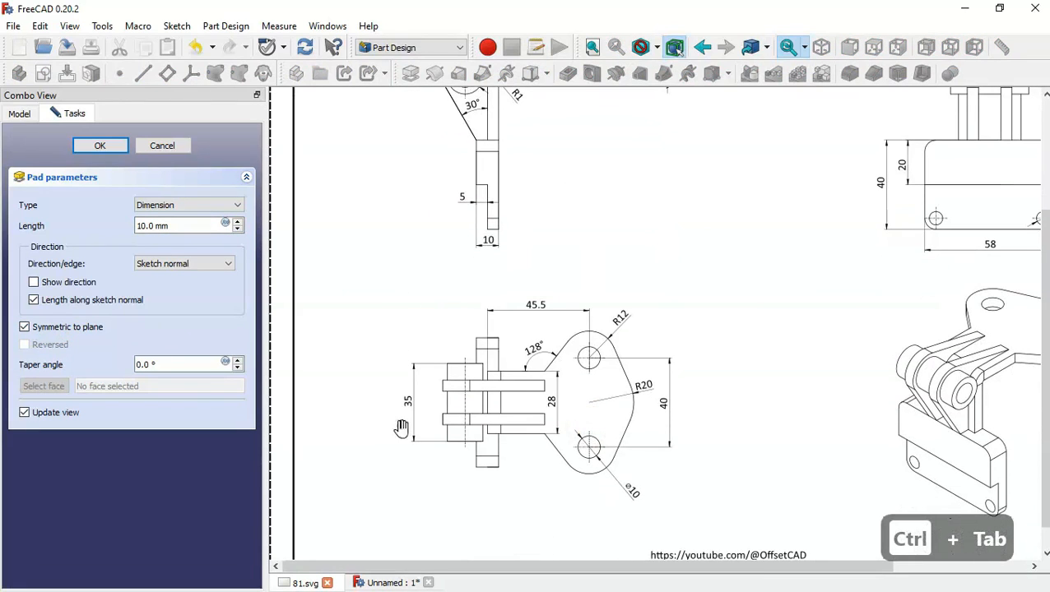
scroll(407, 397, up, 5)
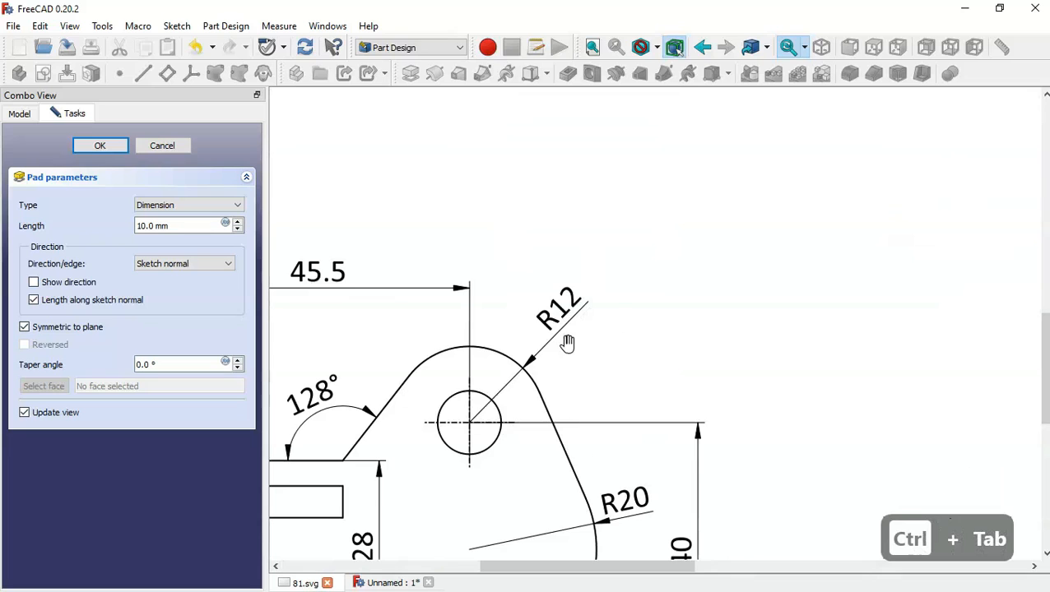
scroll(566, 345, down, 2)
drag(379, 485, 686, 292)
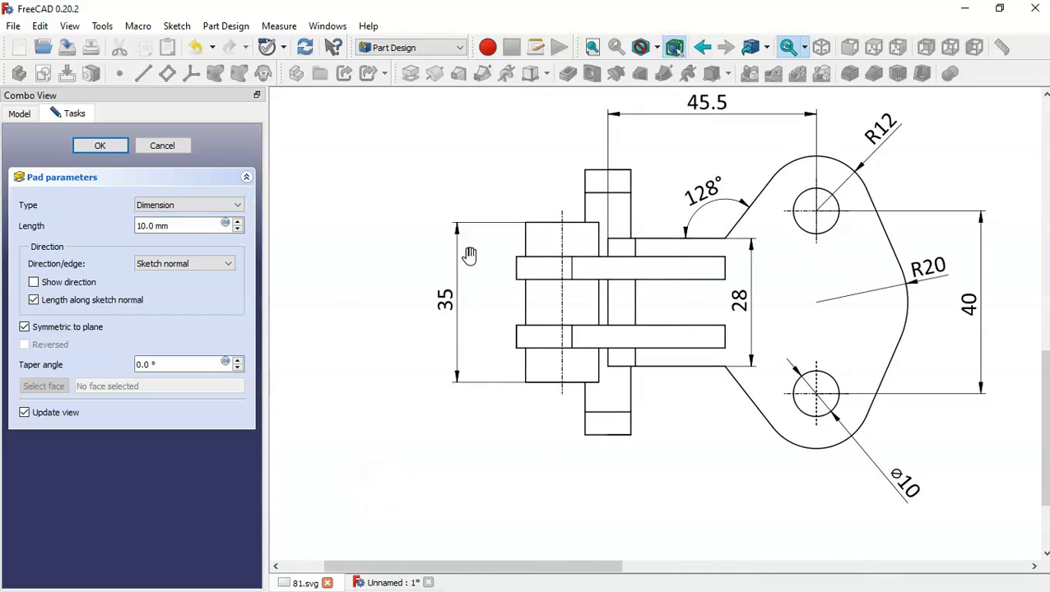
key(ctrl+Tab)
double_click(195, 225)
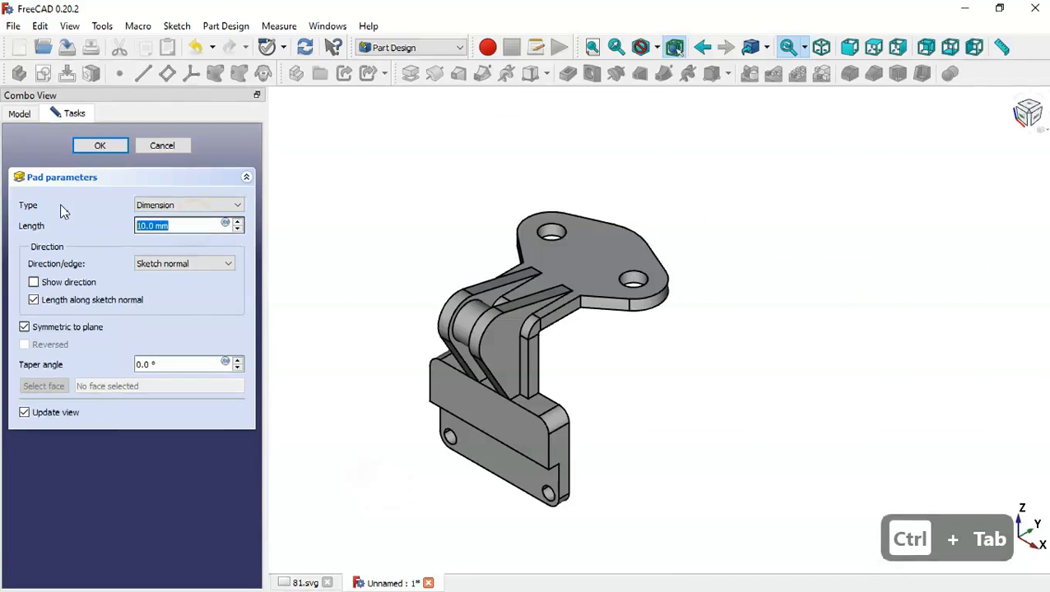
text(35)
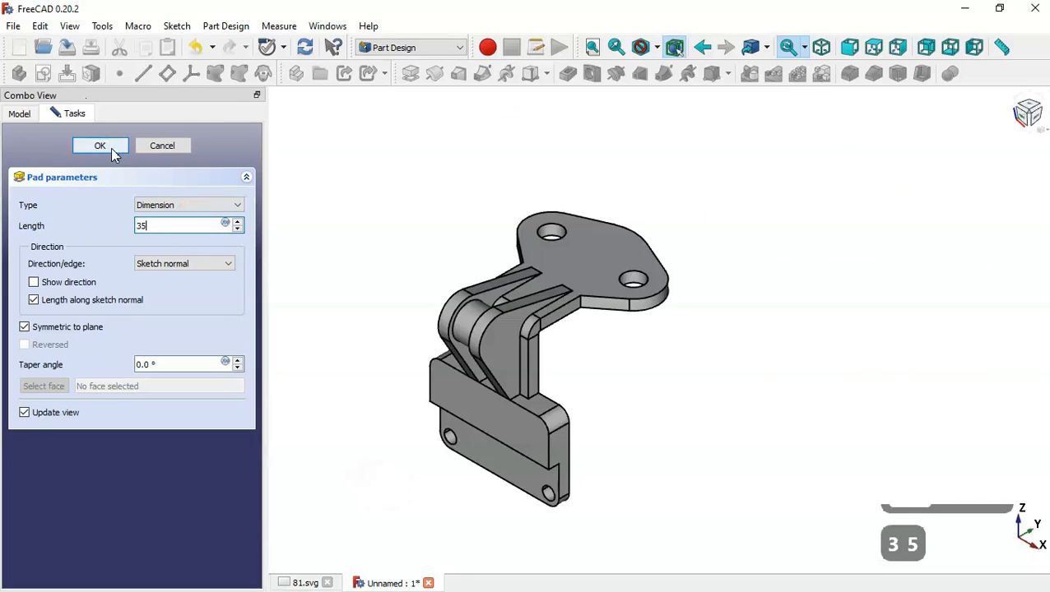
click(100, 145)
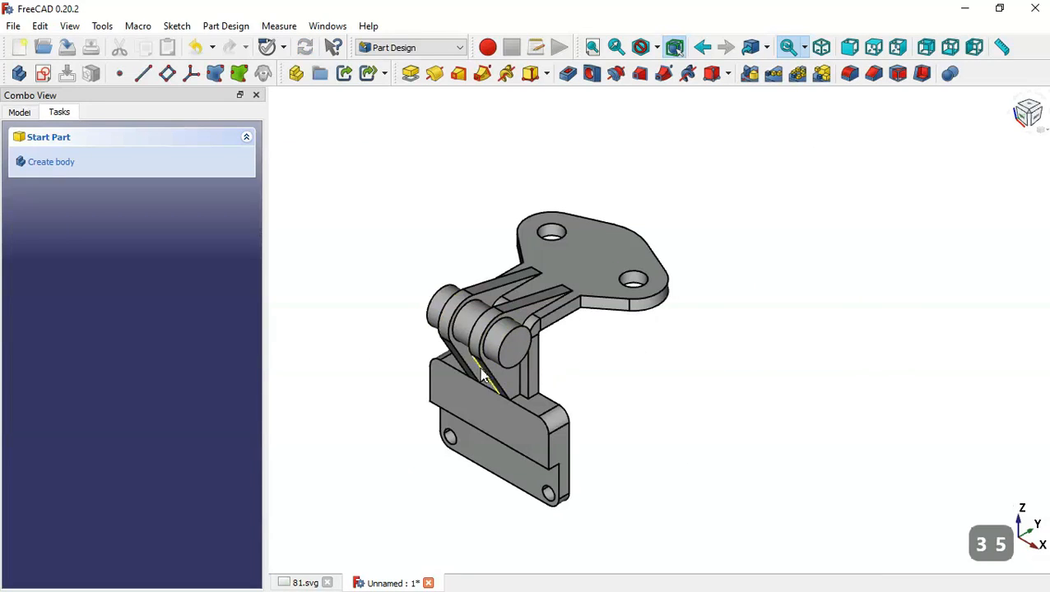
- Start a Hole feature on the boss's circular end face and widen the parameter area to show all its fields
click(514, 352)
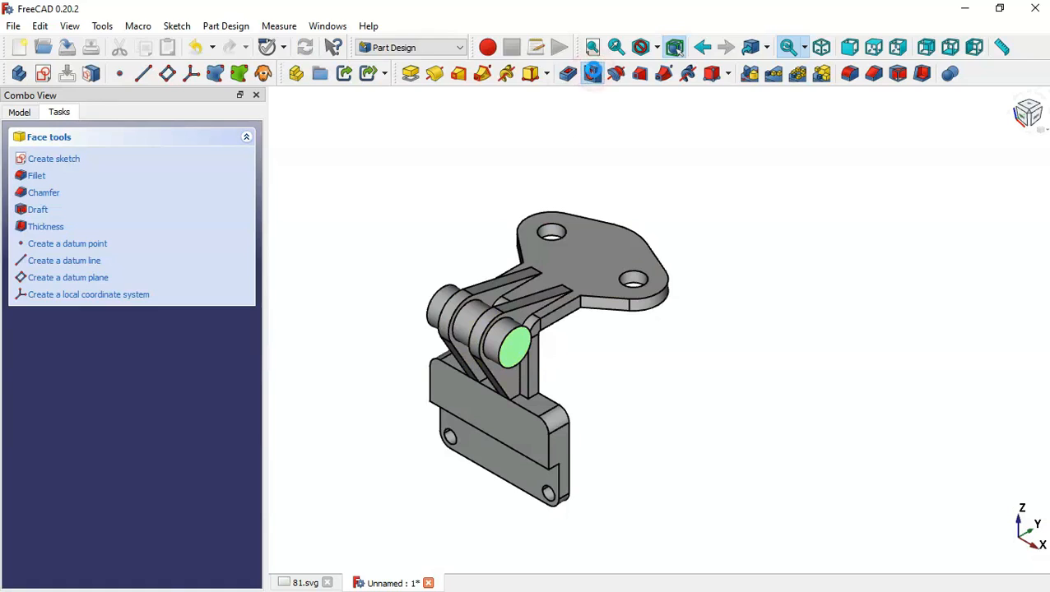
click(592, 73)
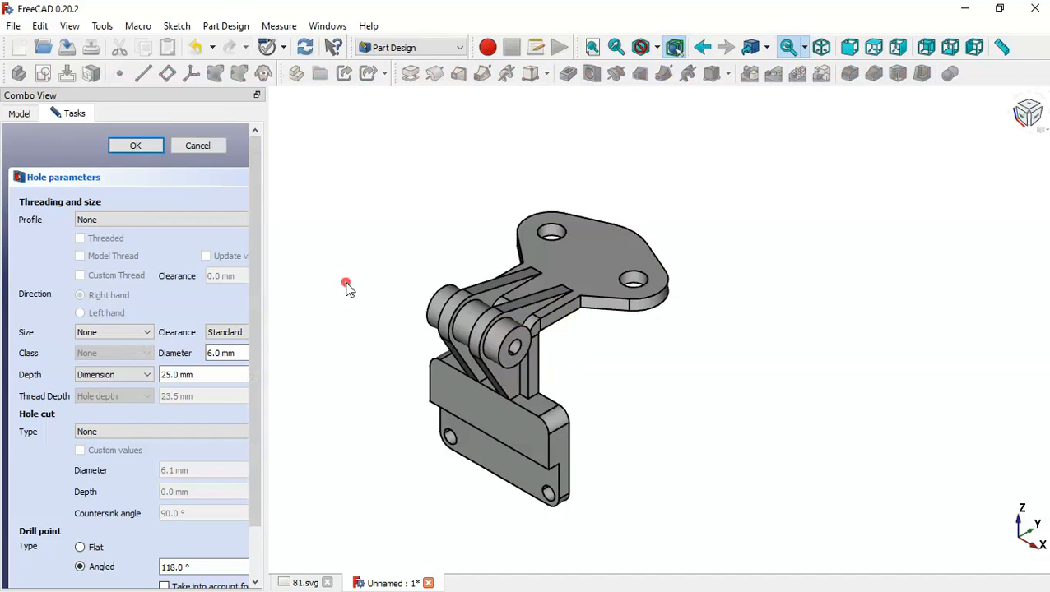
drag(346, 287, 635, 346)
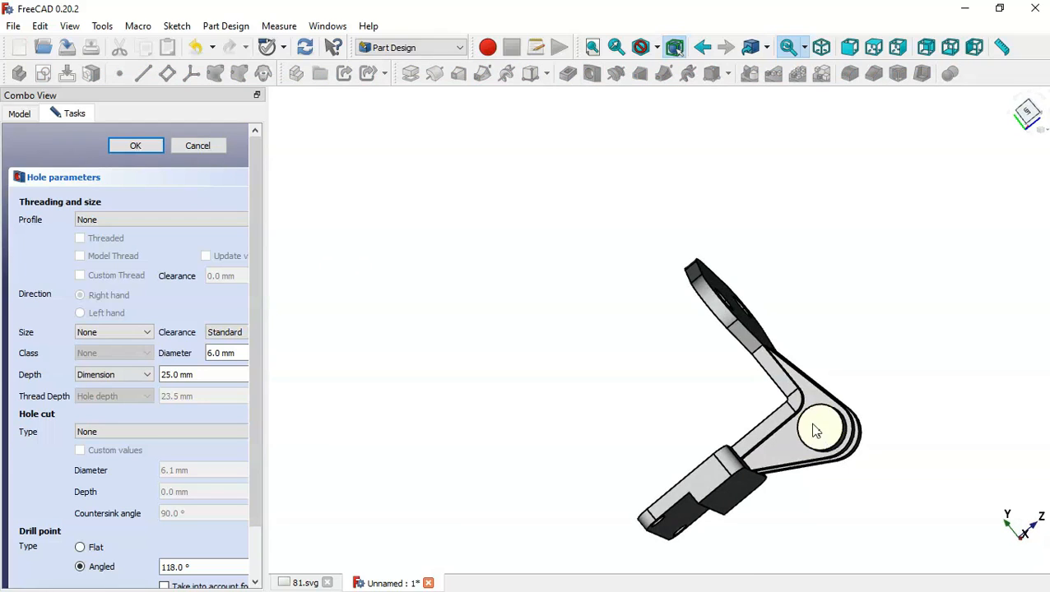
drag(888, 439, 510, 337)
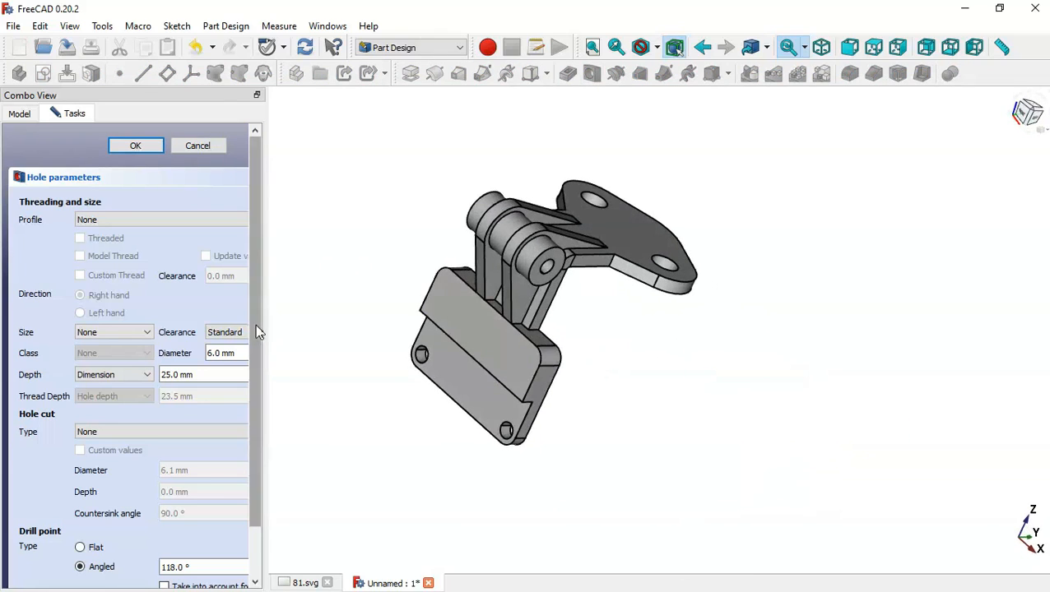
drag(265, 330, 345, 346)
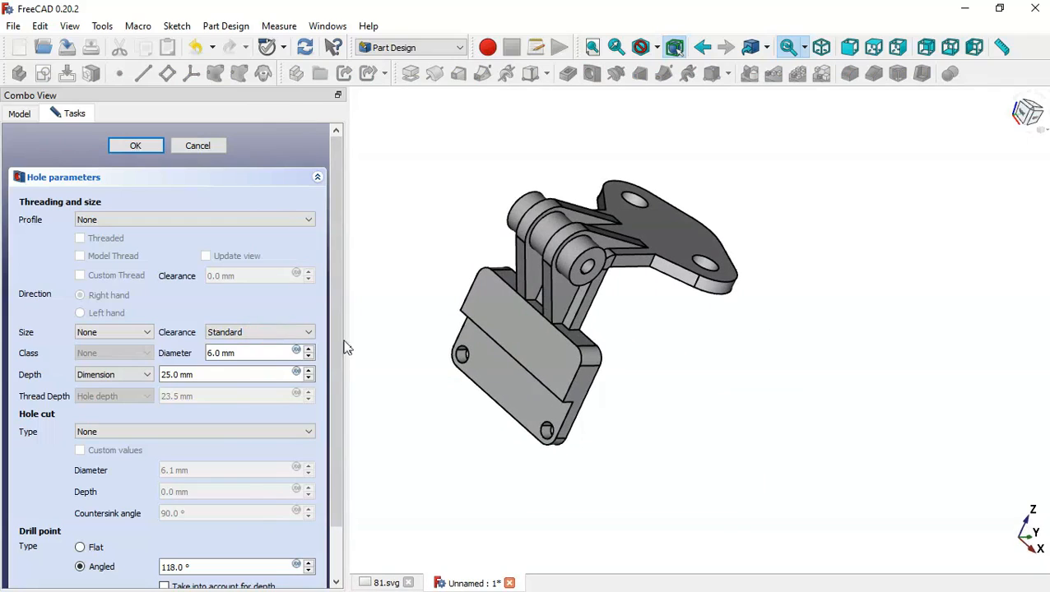
- Set the depth of the hole through the cylindrical boss to 60 mm
double_click(212, 373)
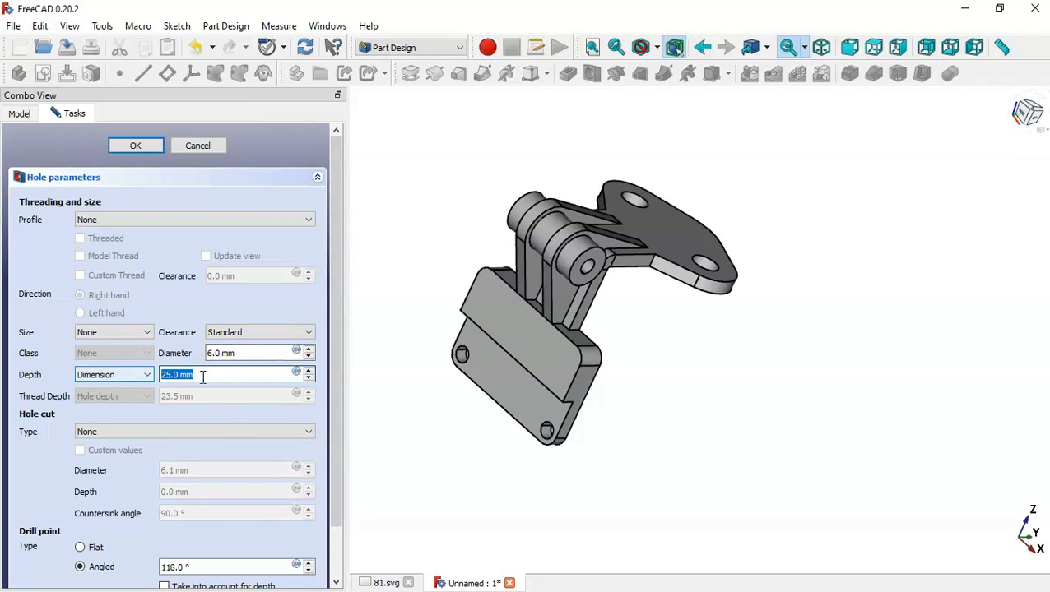
text(60)
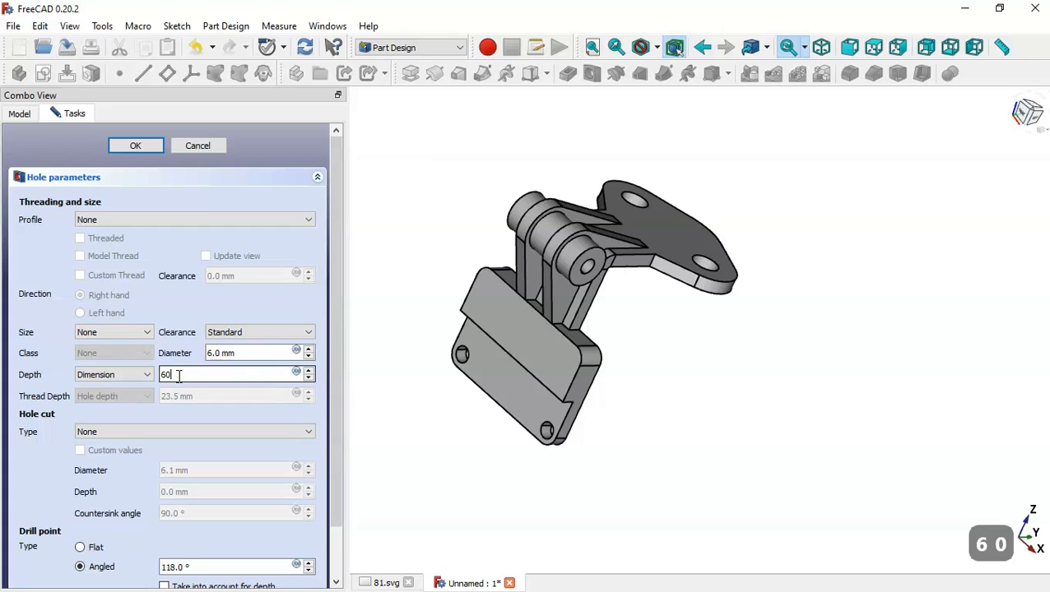
click(437, 429)
- Look up the boss hole's diameter in the drawing's side view, set it to 10 mm and complete the hole
key(ctrl+Tab)
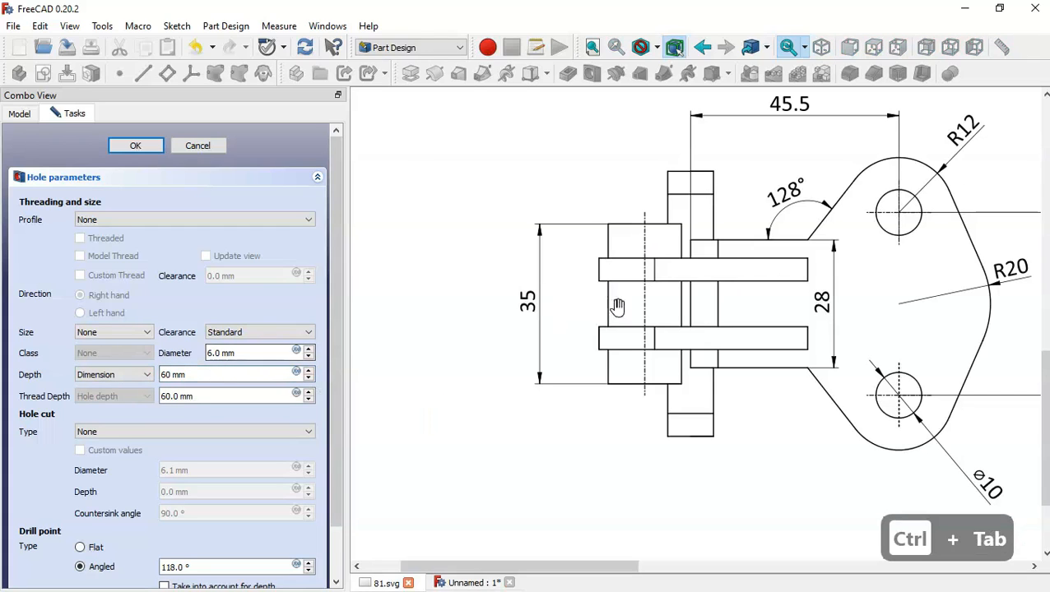
drag(736, 251, 700, 462)
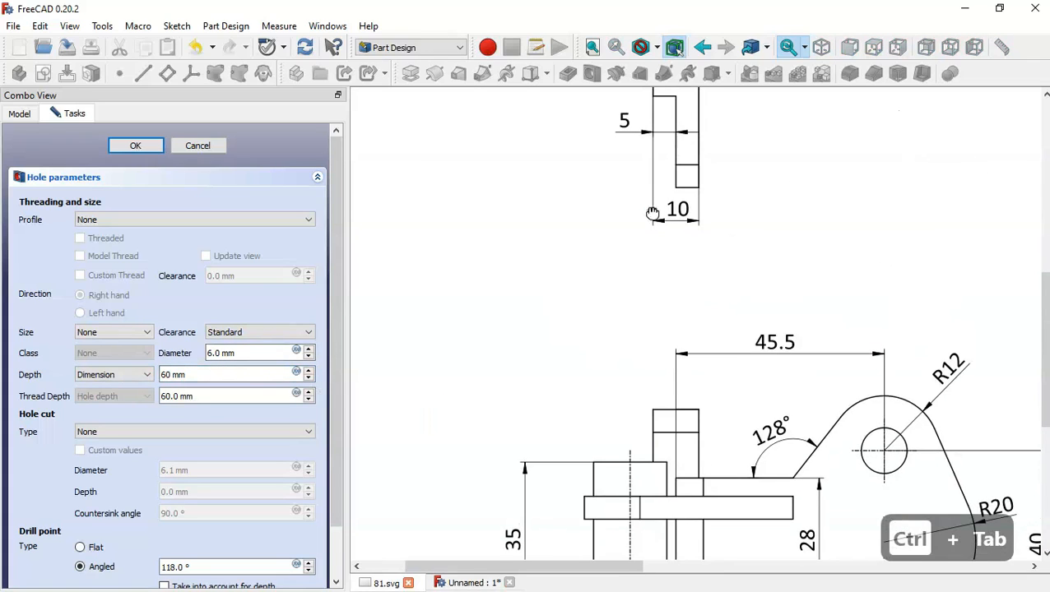
drag(651, 214, 651, 436)
drag(621, 258, 617, 428)
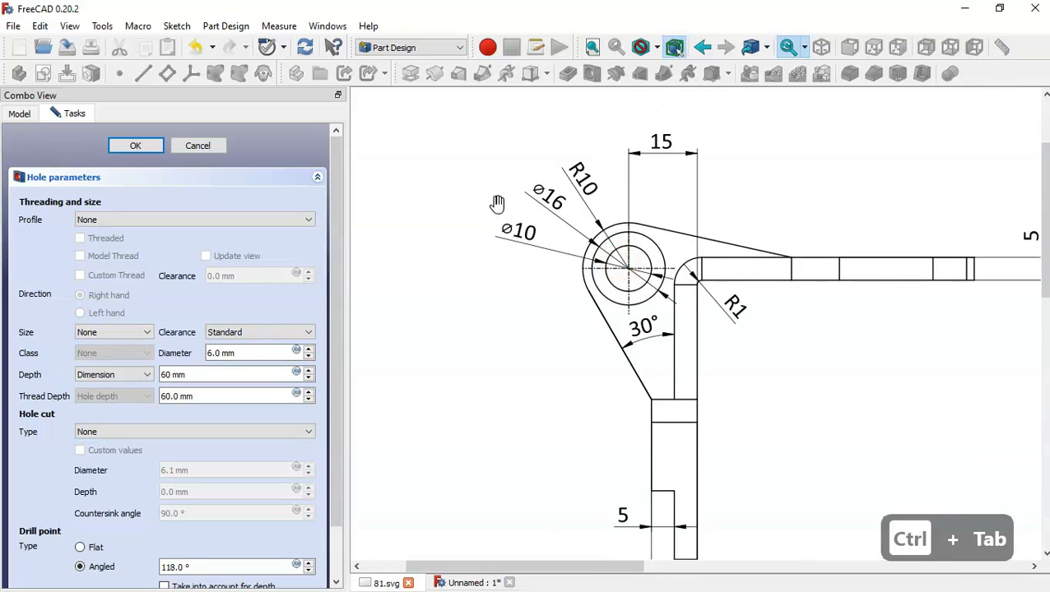
key(ctrl+Tab)
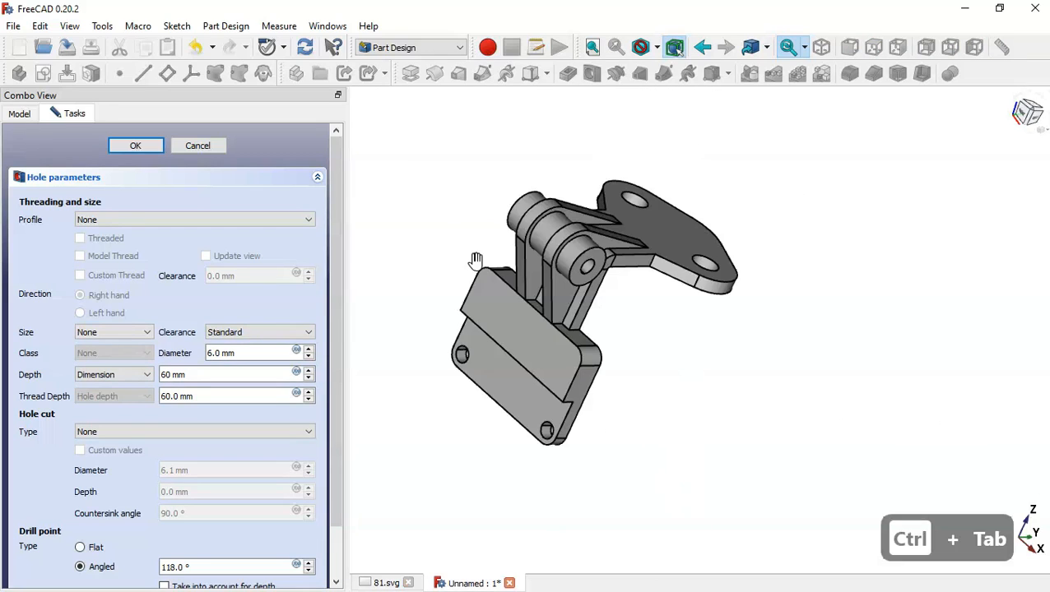
text(10)
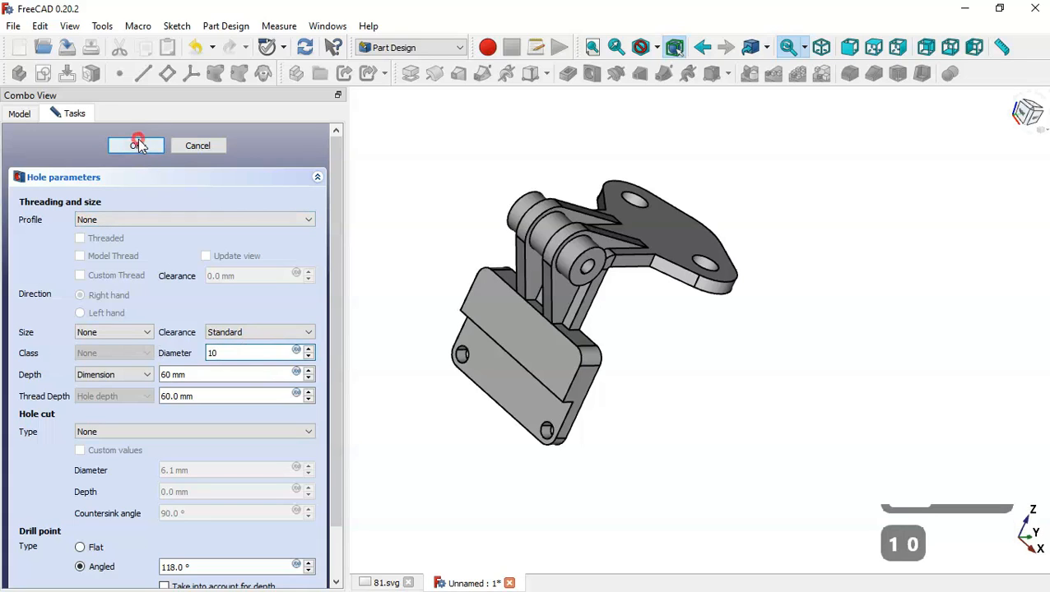
click(137, 144)
middle_drag(448, 230, 497, 241)
key(Home)
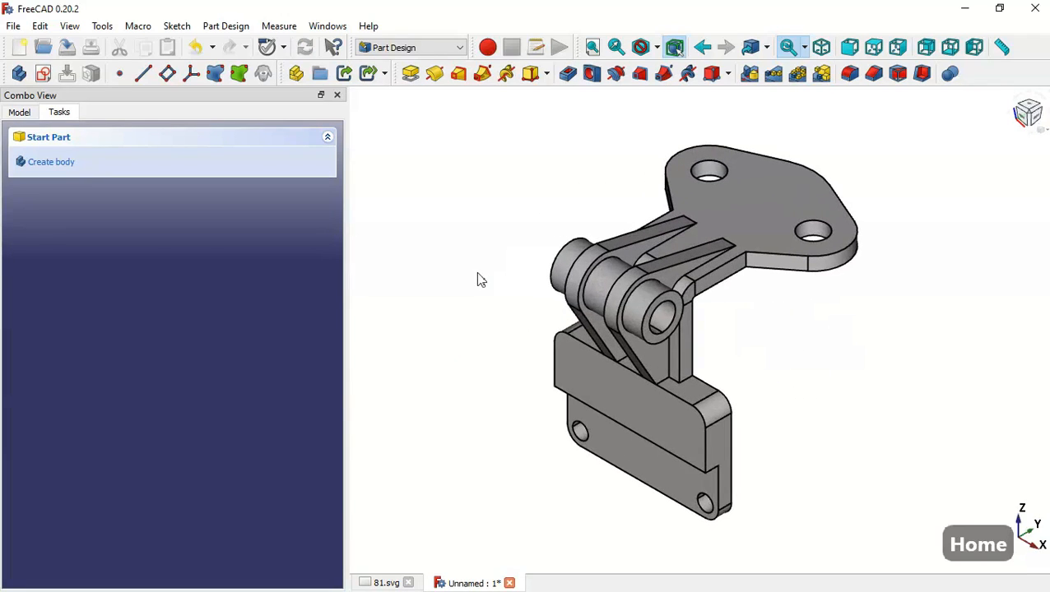
scroll(481, 279, down, 2)
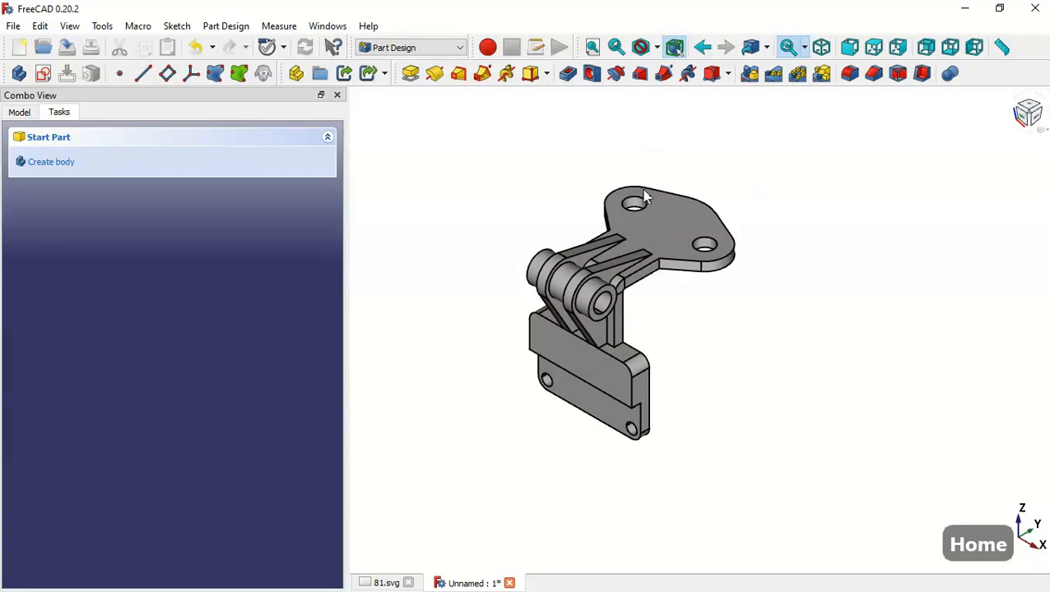